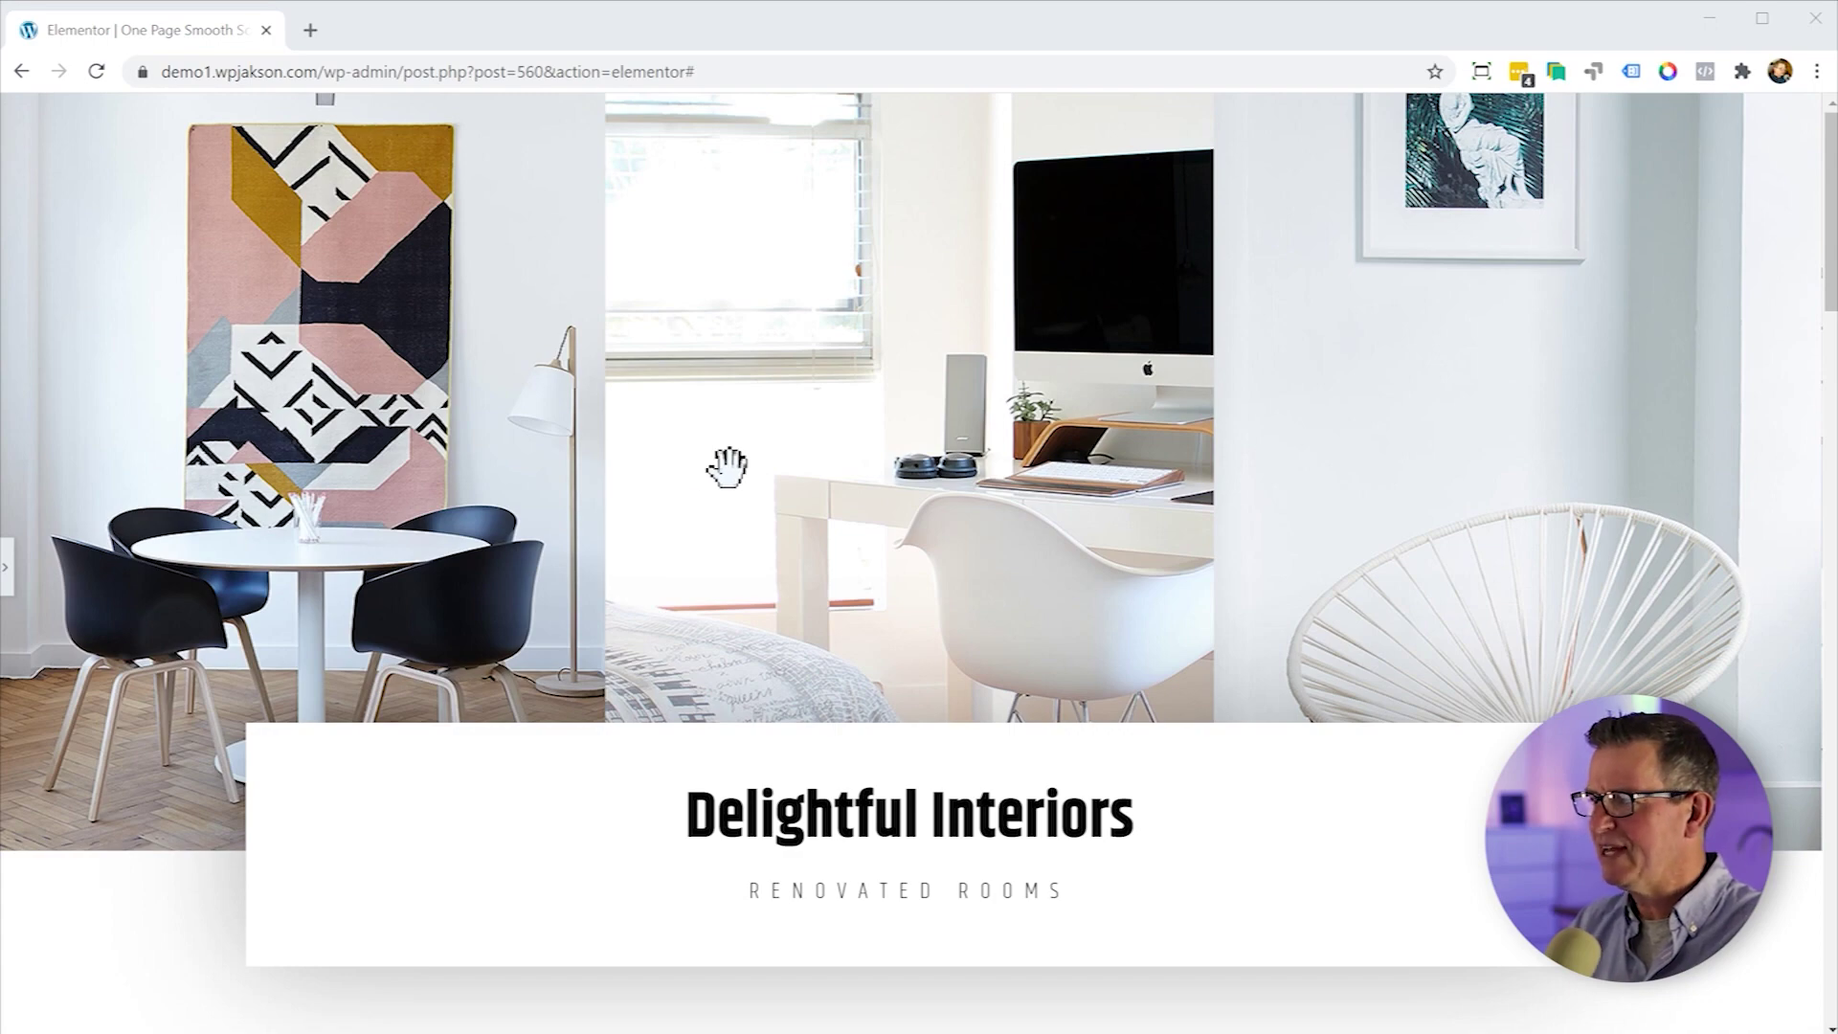
# Scroll the Delightful Interiors page down to the footer, jump back to the top, and reopen the panel with Ctrl+P.
pyautogui.scroll(-3, 874, 525)
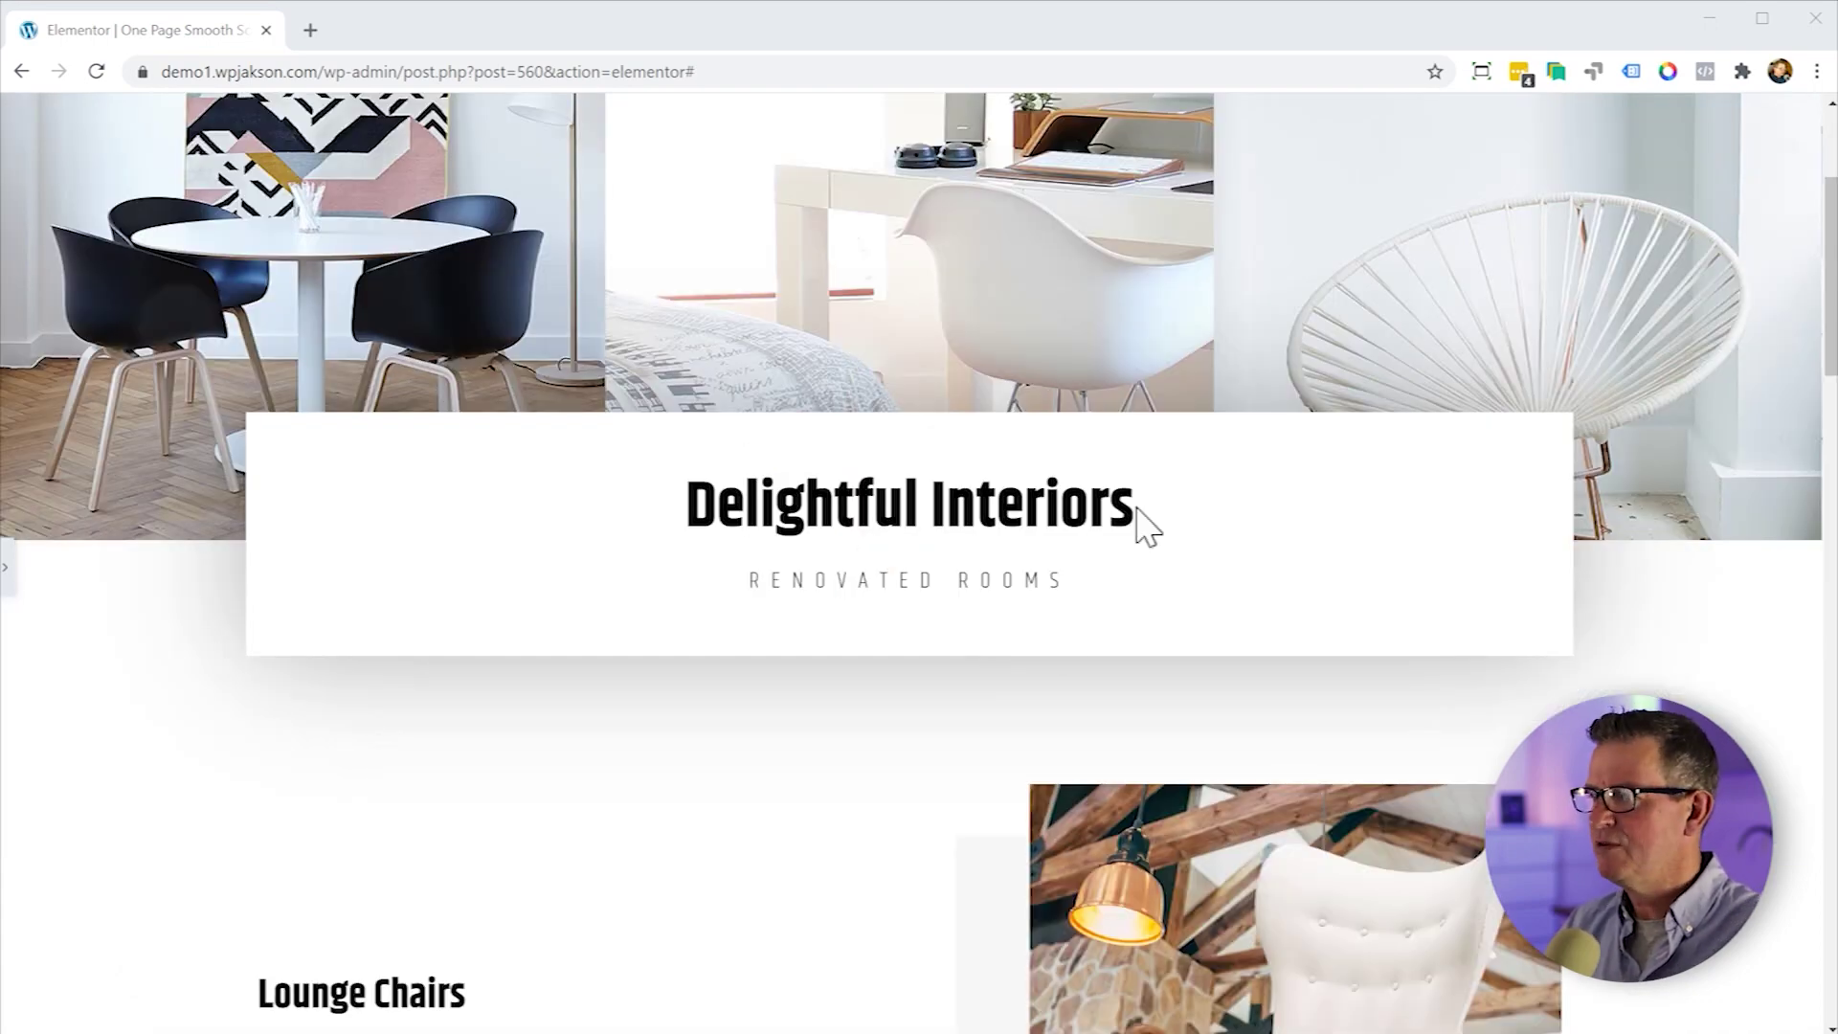
pyautogui.scroll(-5, 1140, 528)
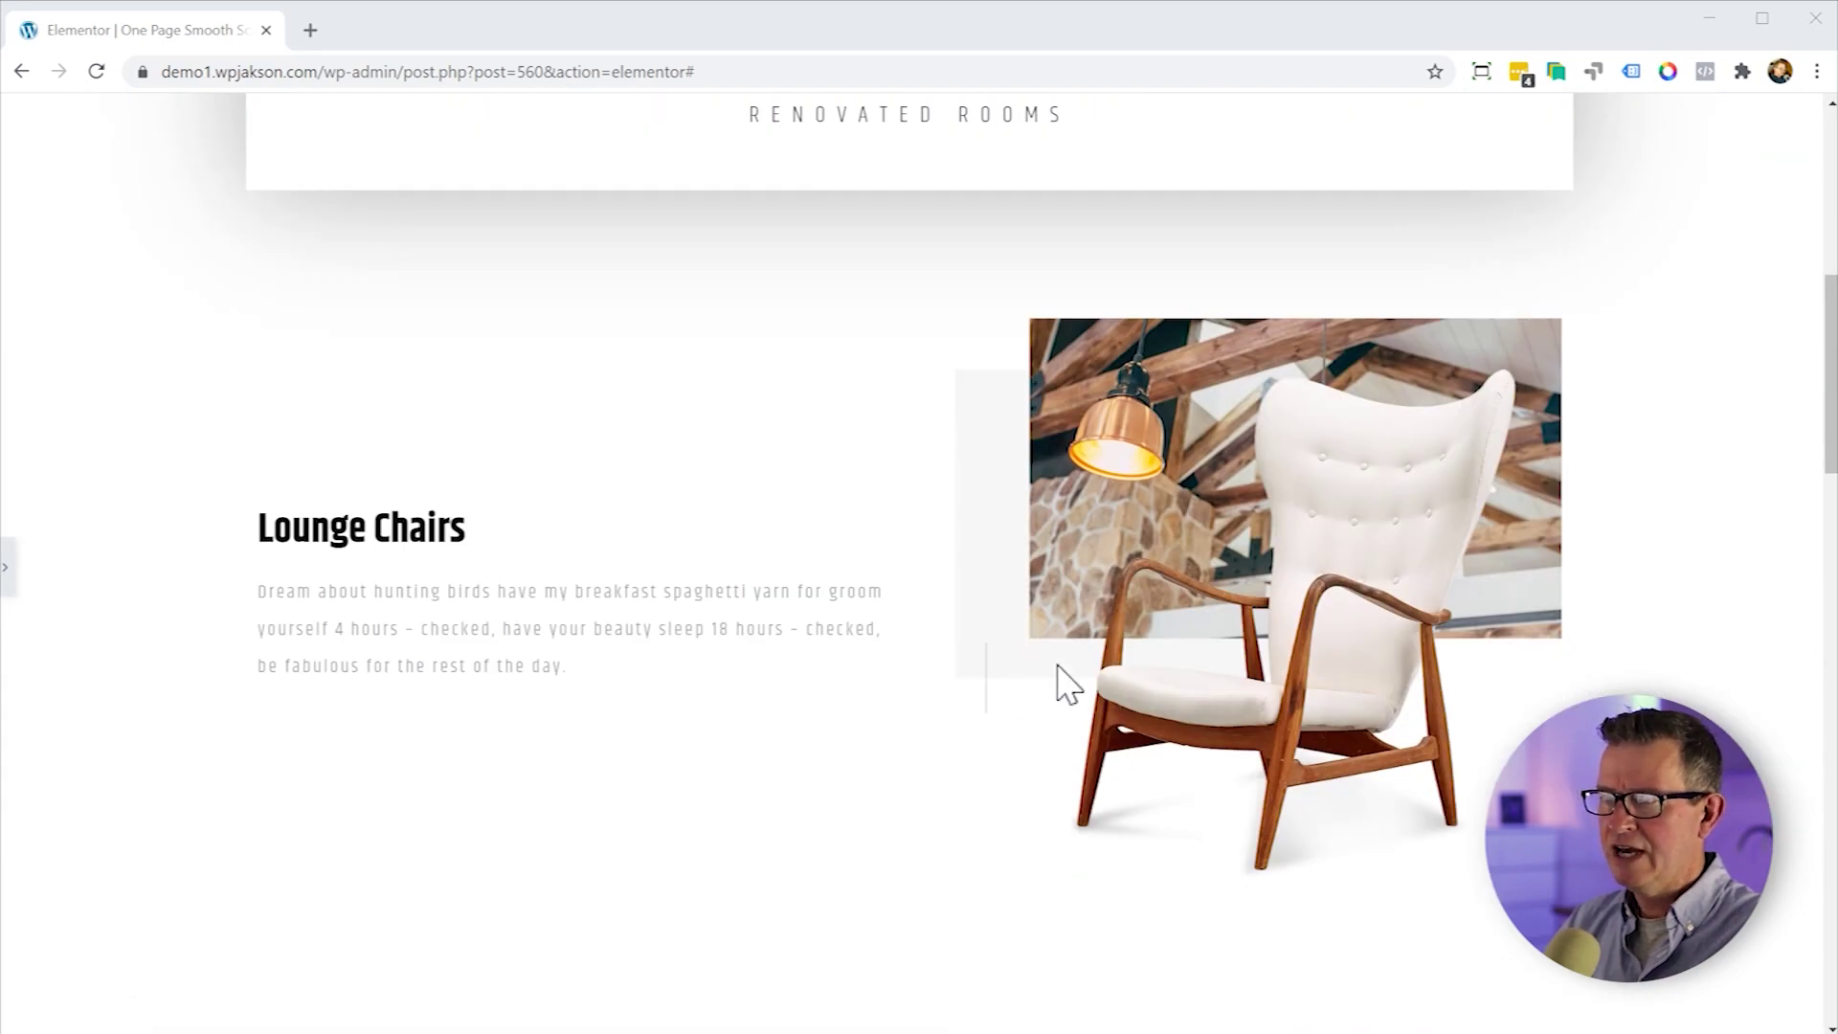
pyautogui.scroll(-10, 1067, 685)
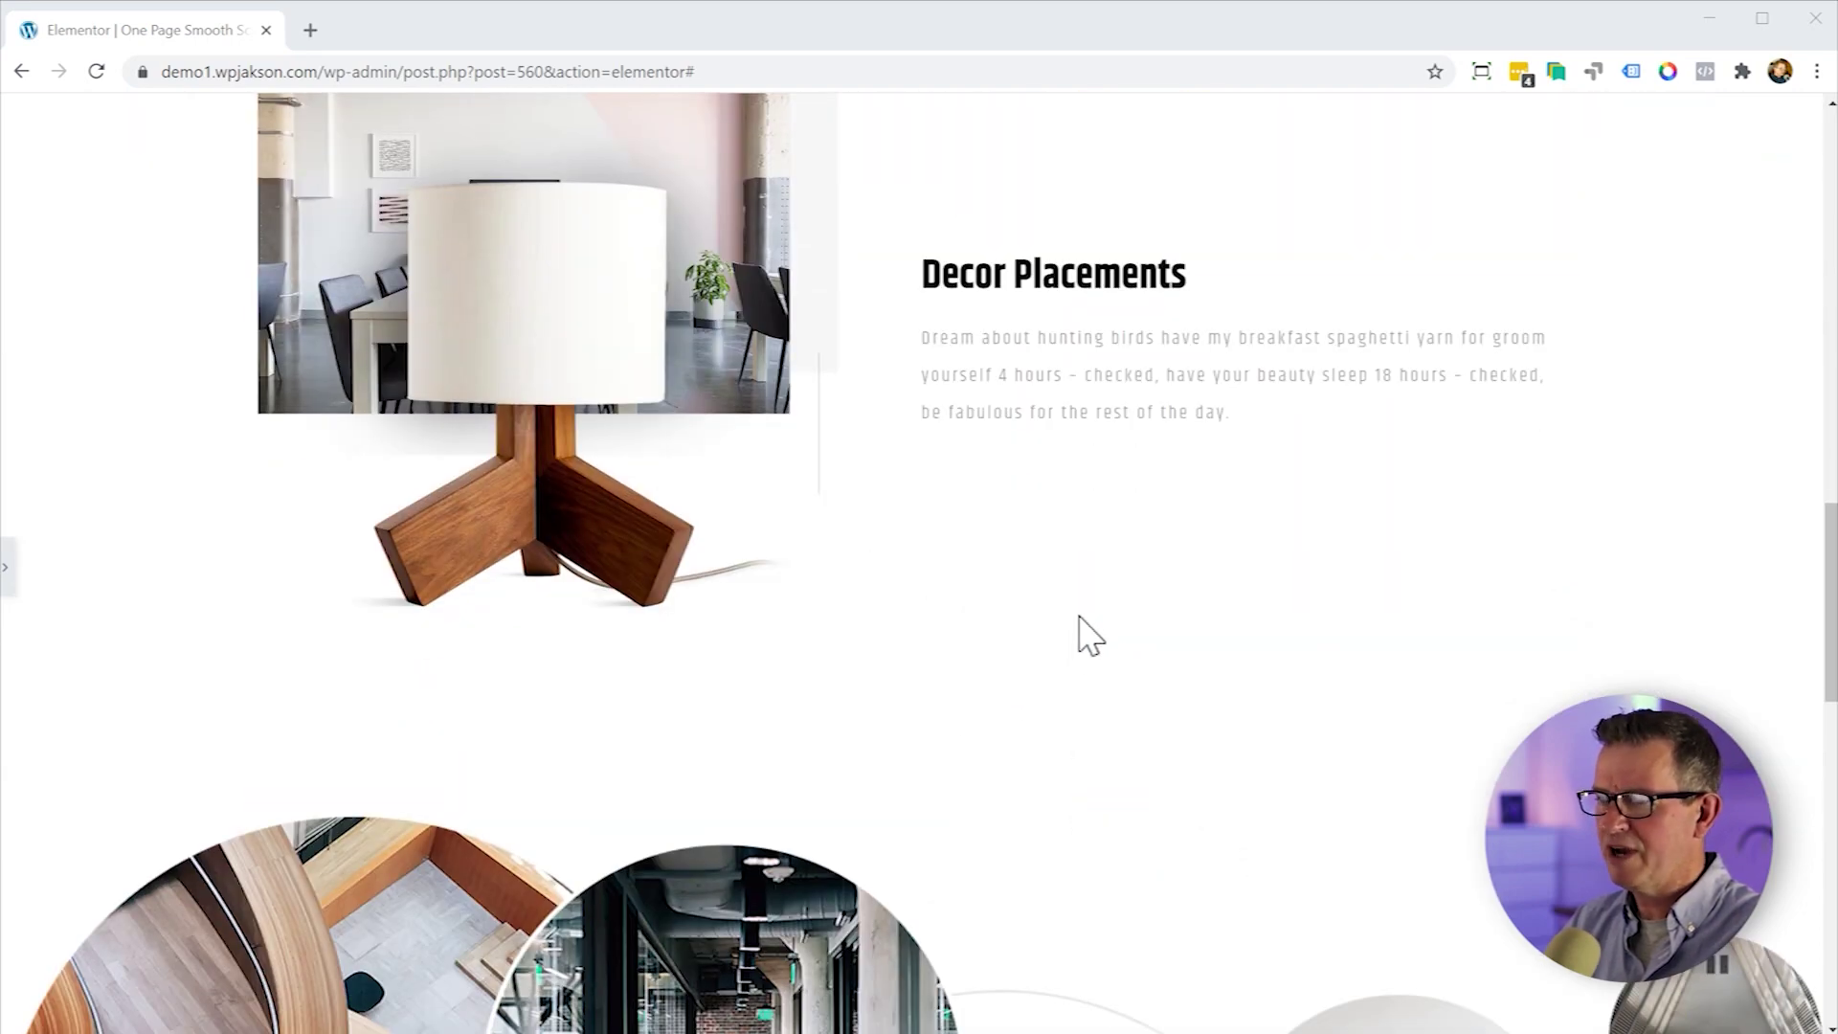
pyautogui.scroll(-5, 1090, 636)
pyautogui.scroll(-3, 1187, 594)
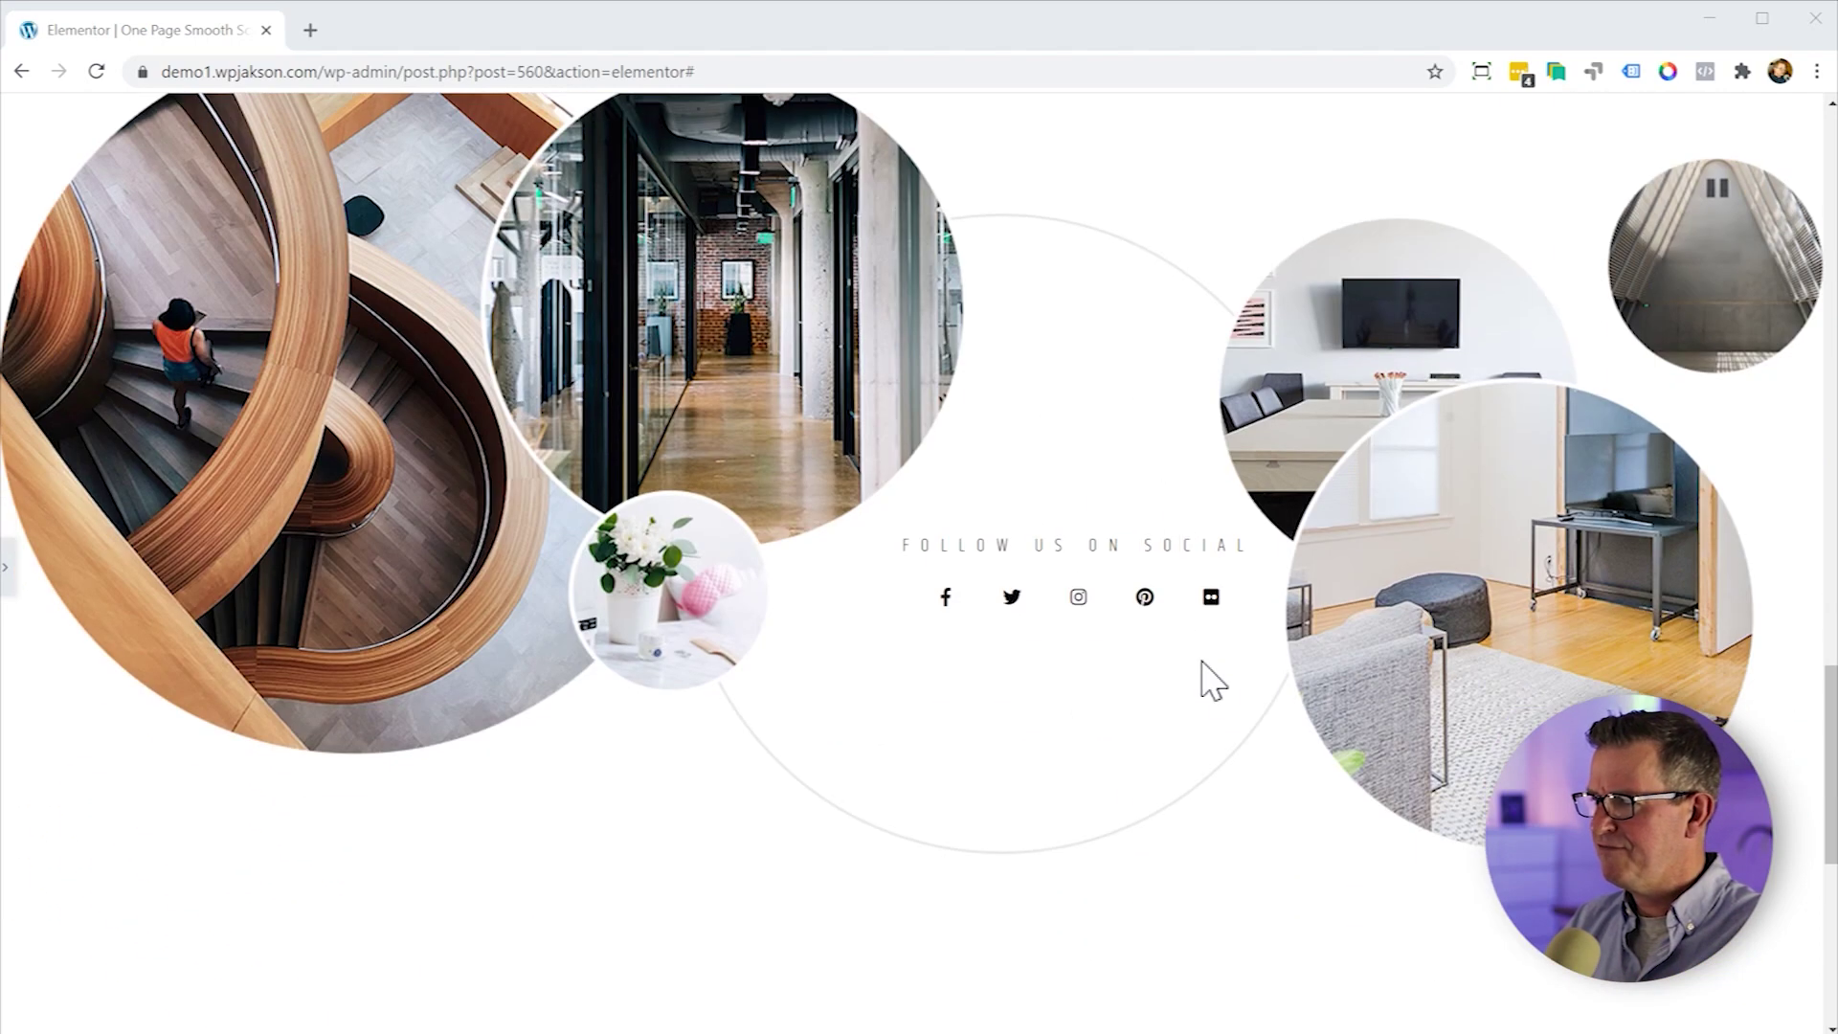
pyautogui.scroll(-6, 874, 664)
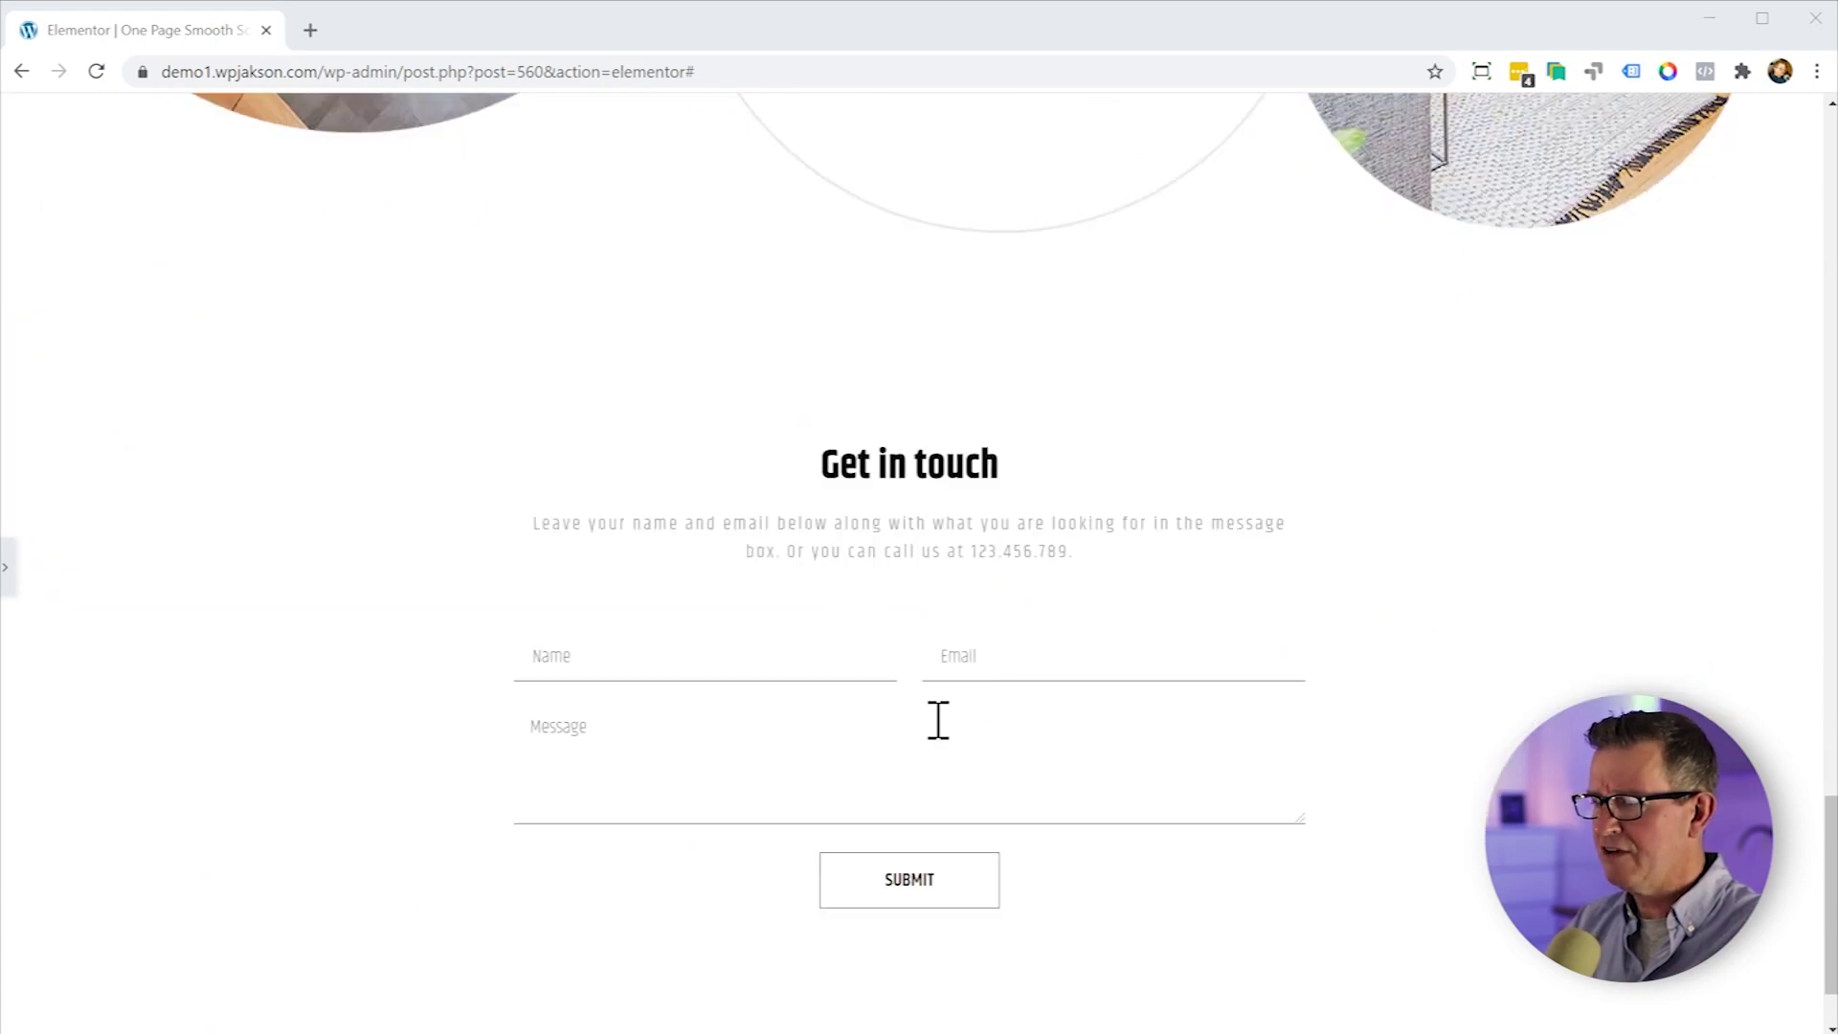
pyautogui.scroll(-2, 962, 632)
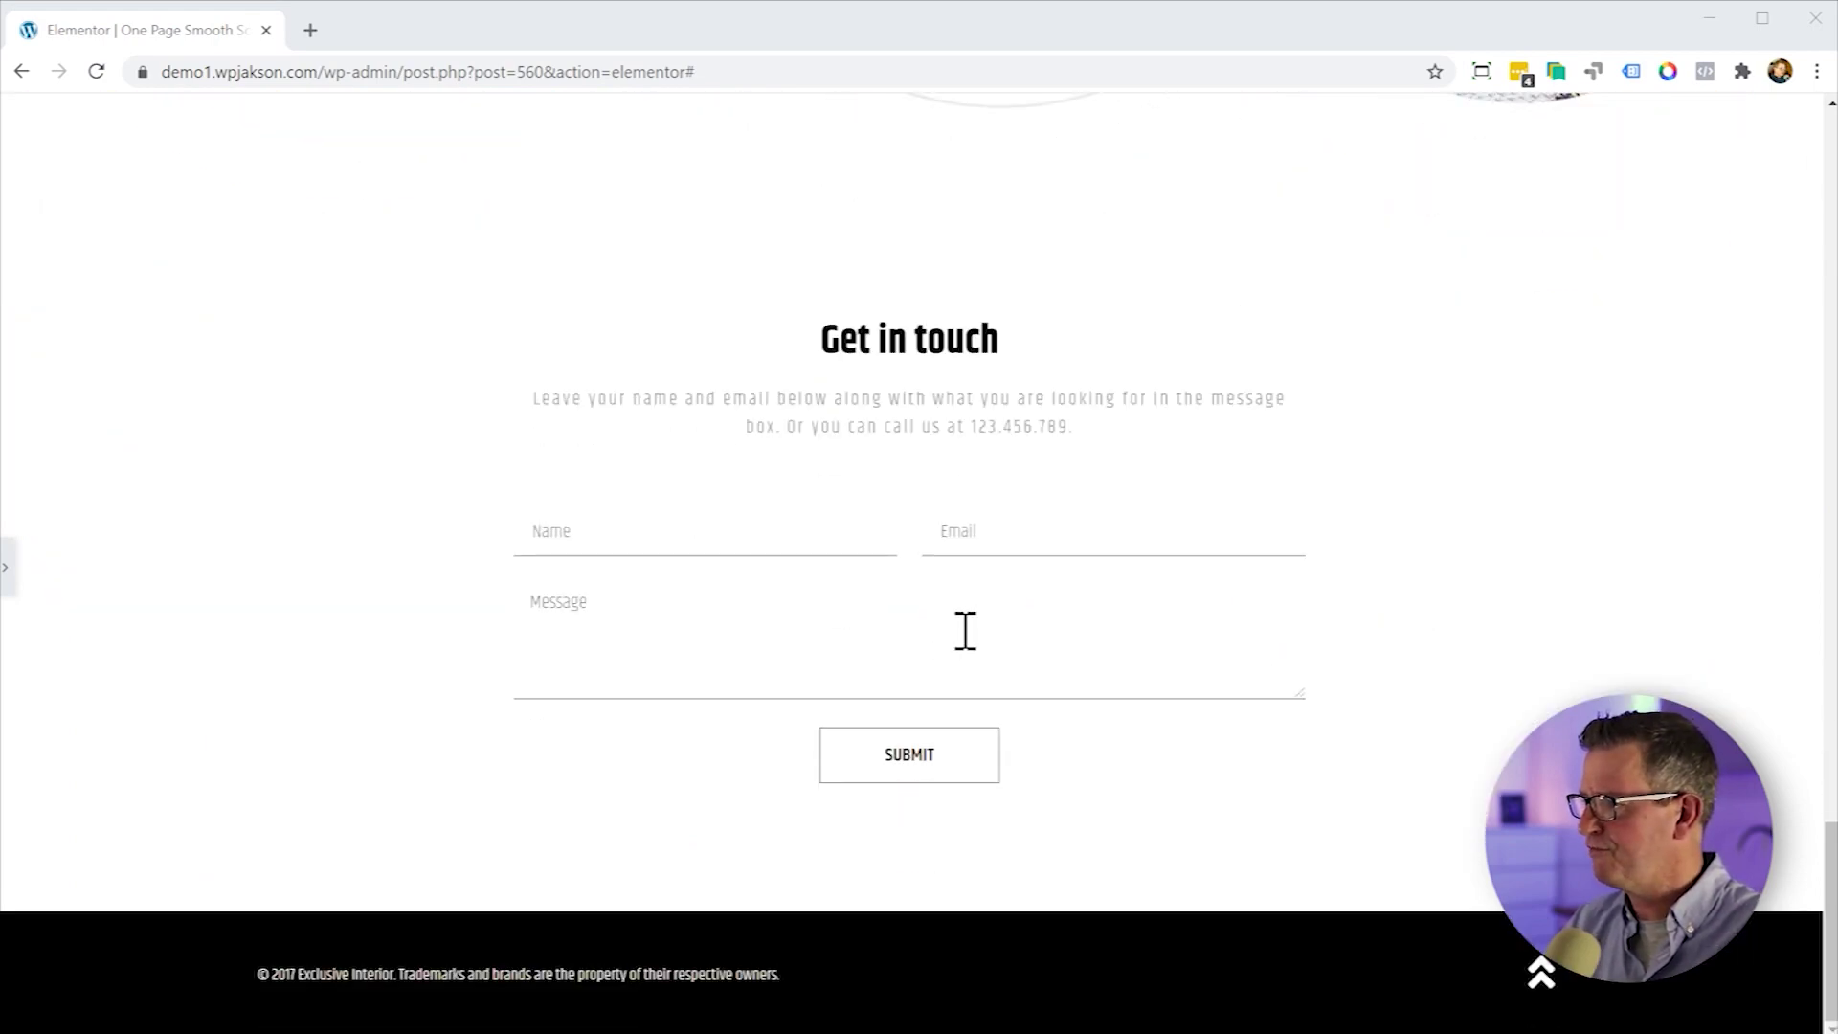
pyautogui.click(1542, 974)
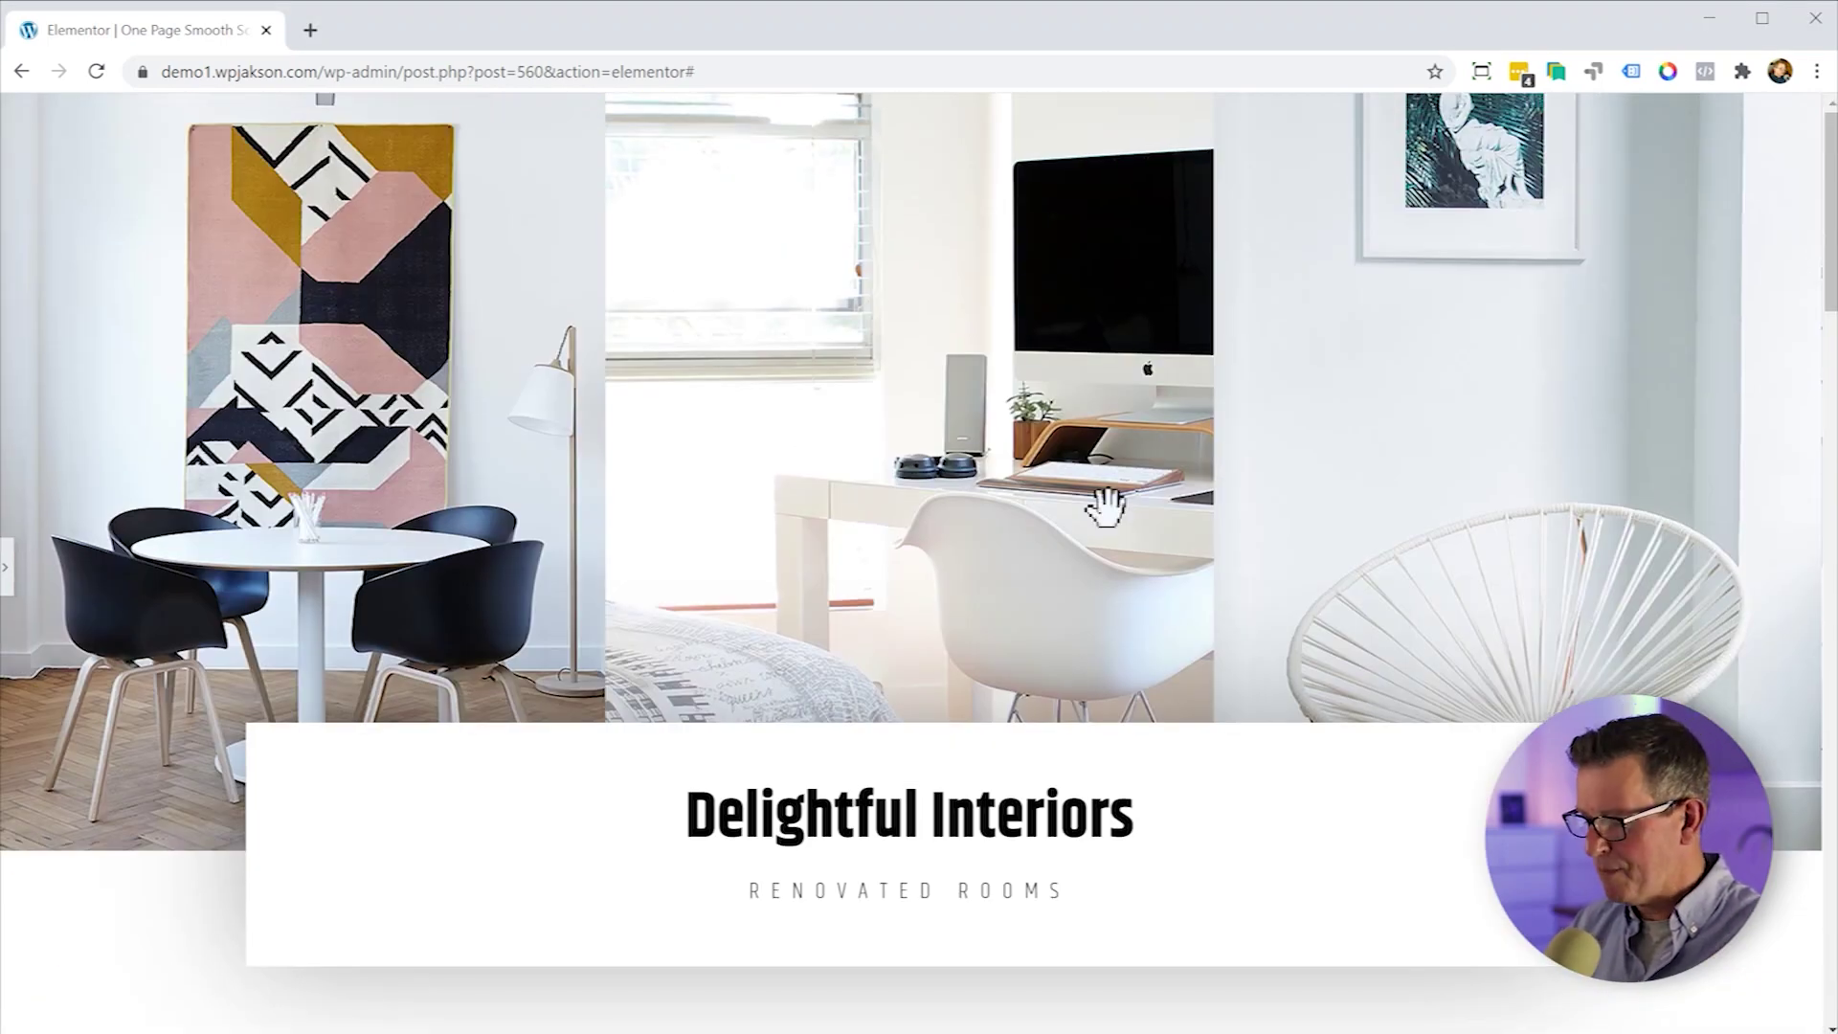
pyautogui.hotkey('ctrl', 'p')
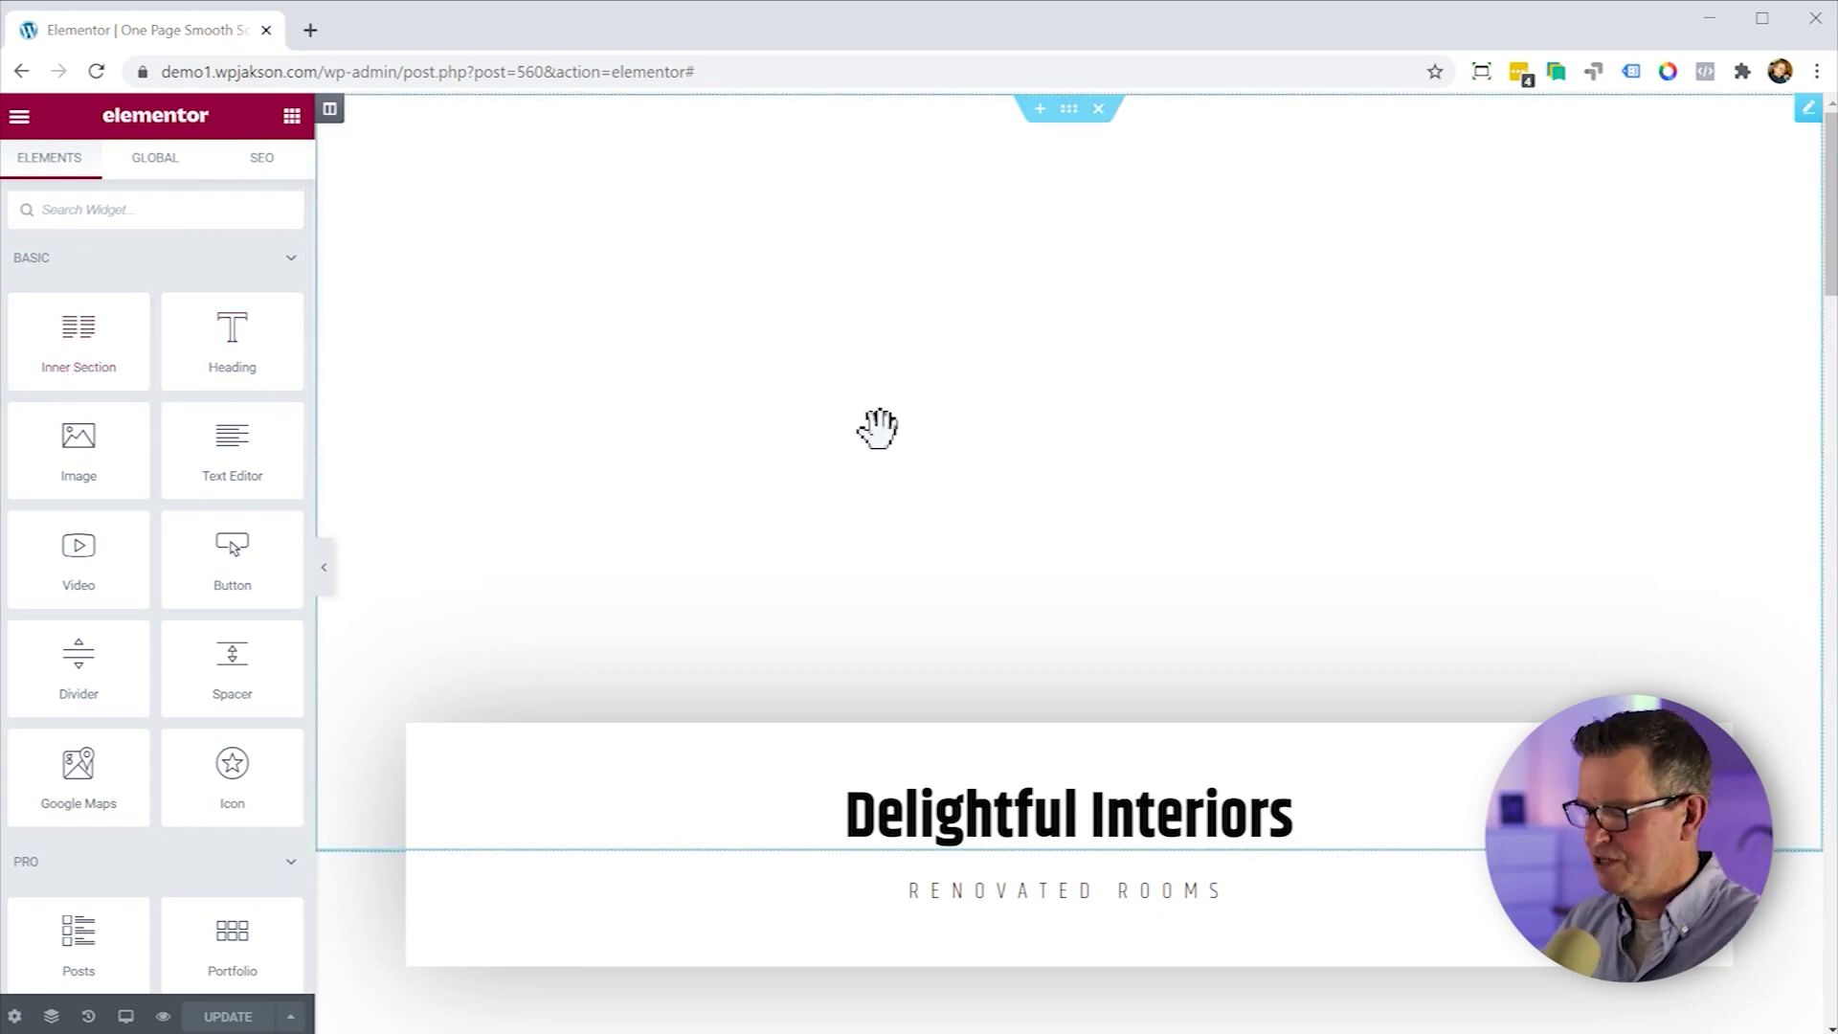
# Add an Inner Section at the top of the hero with a 33/66 column structure.
pyautogui.hotkey('ctrl', 'p')
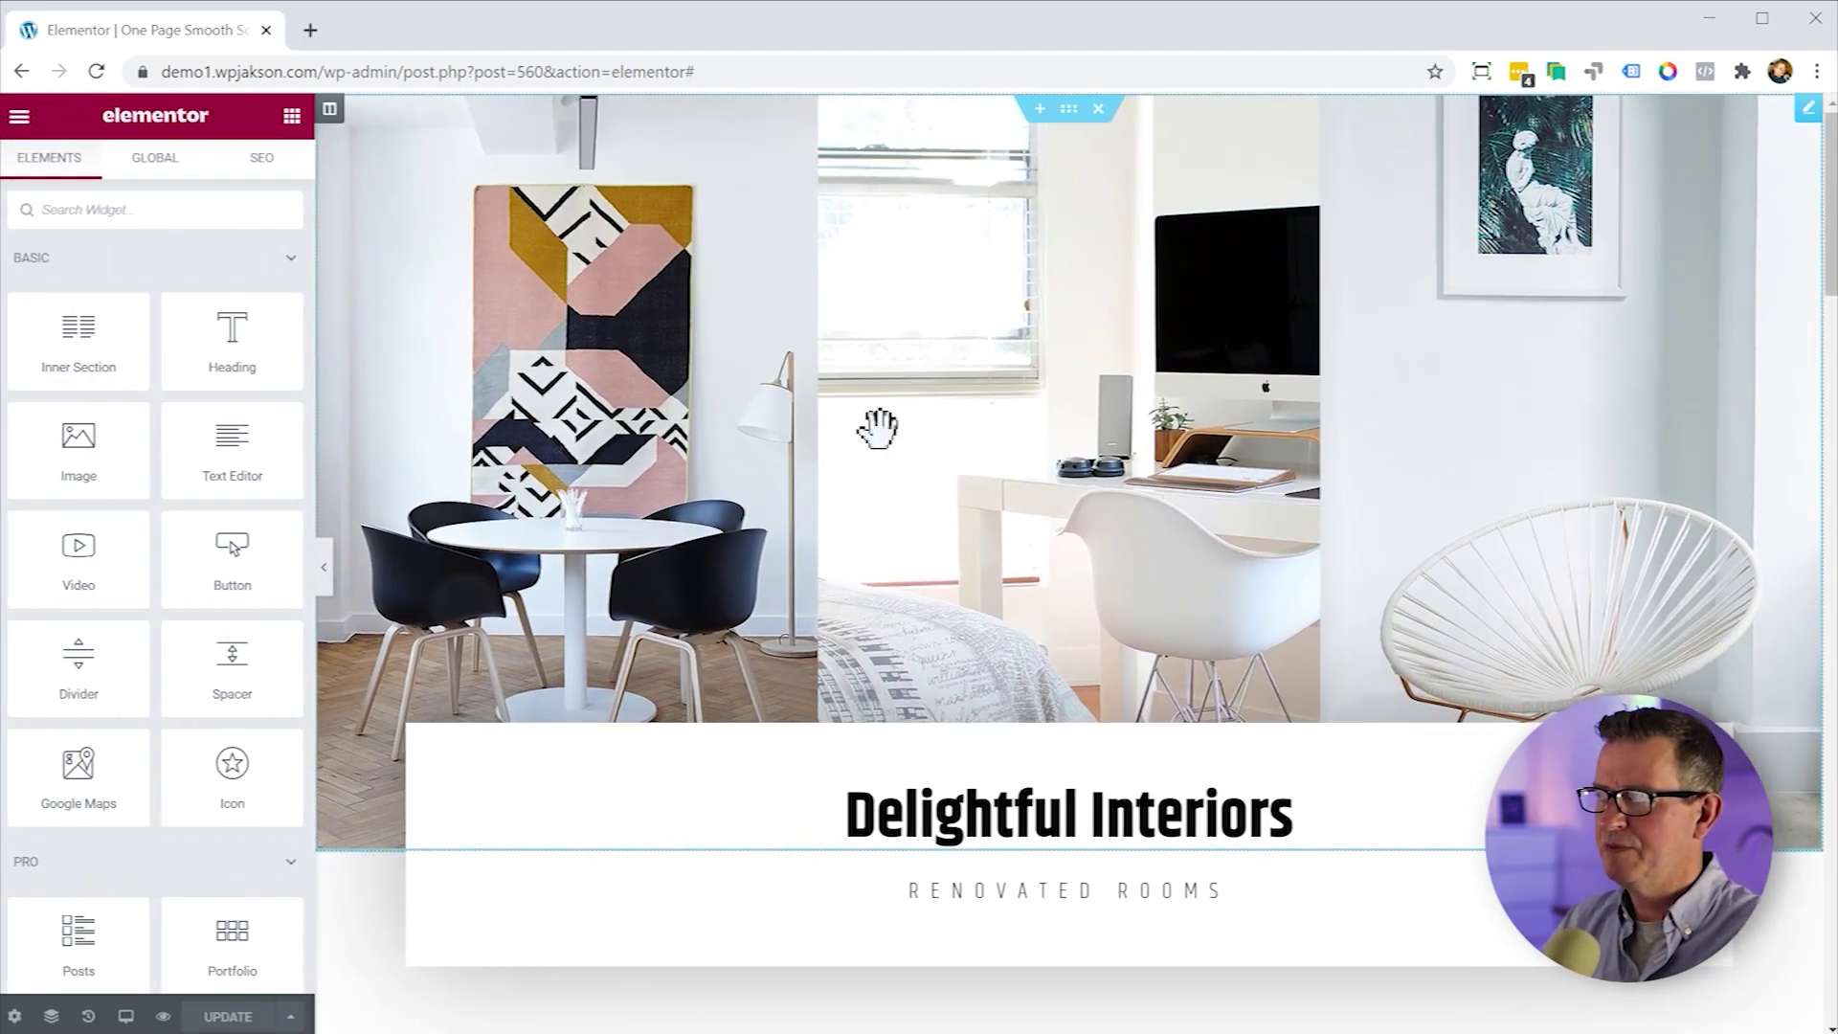
pyautogui.moveTo(72, 335); pyautogui.dragTo(921, 197)
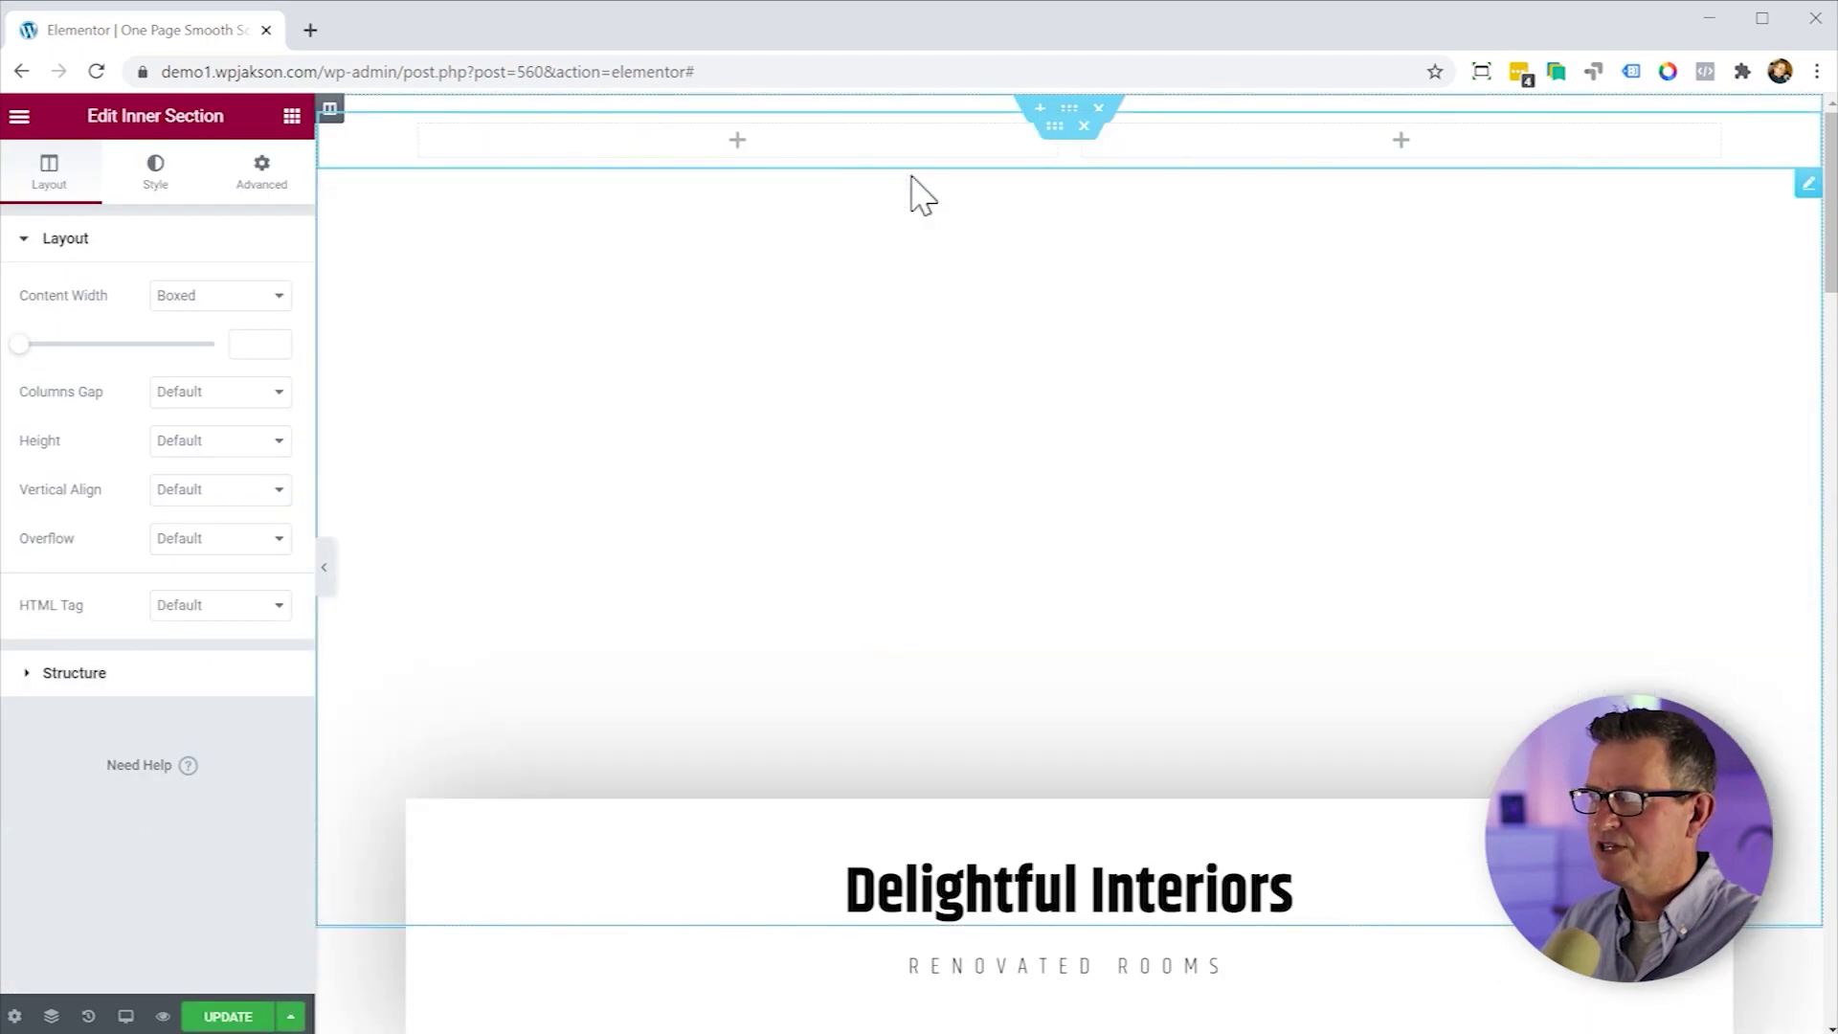
pyautogui.click(205, 680)
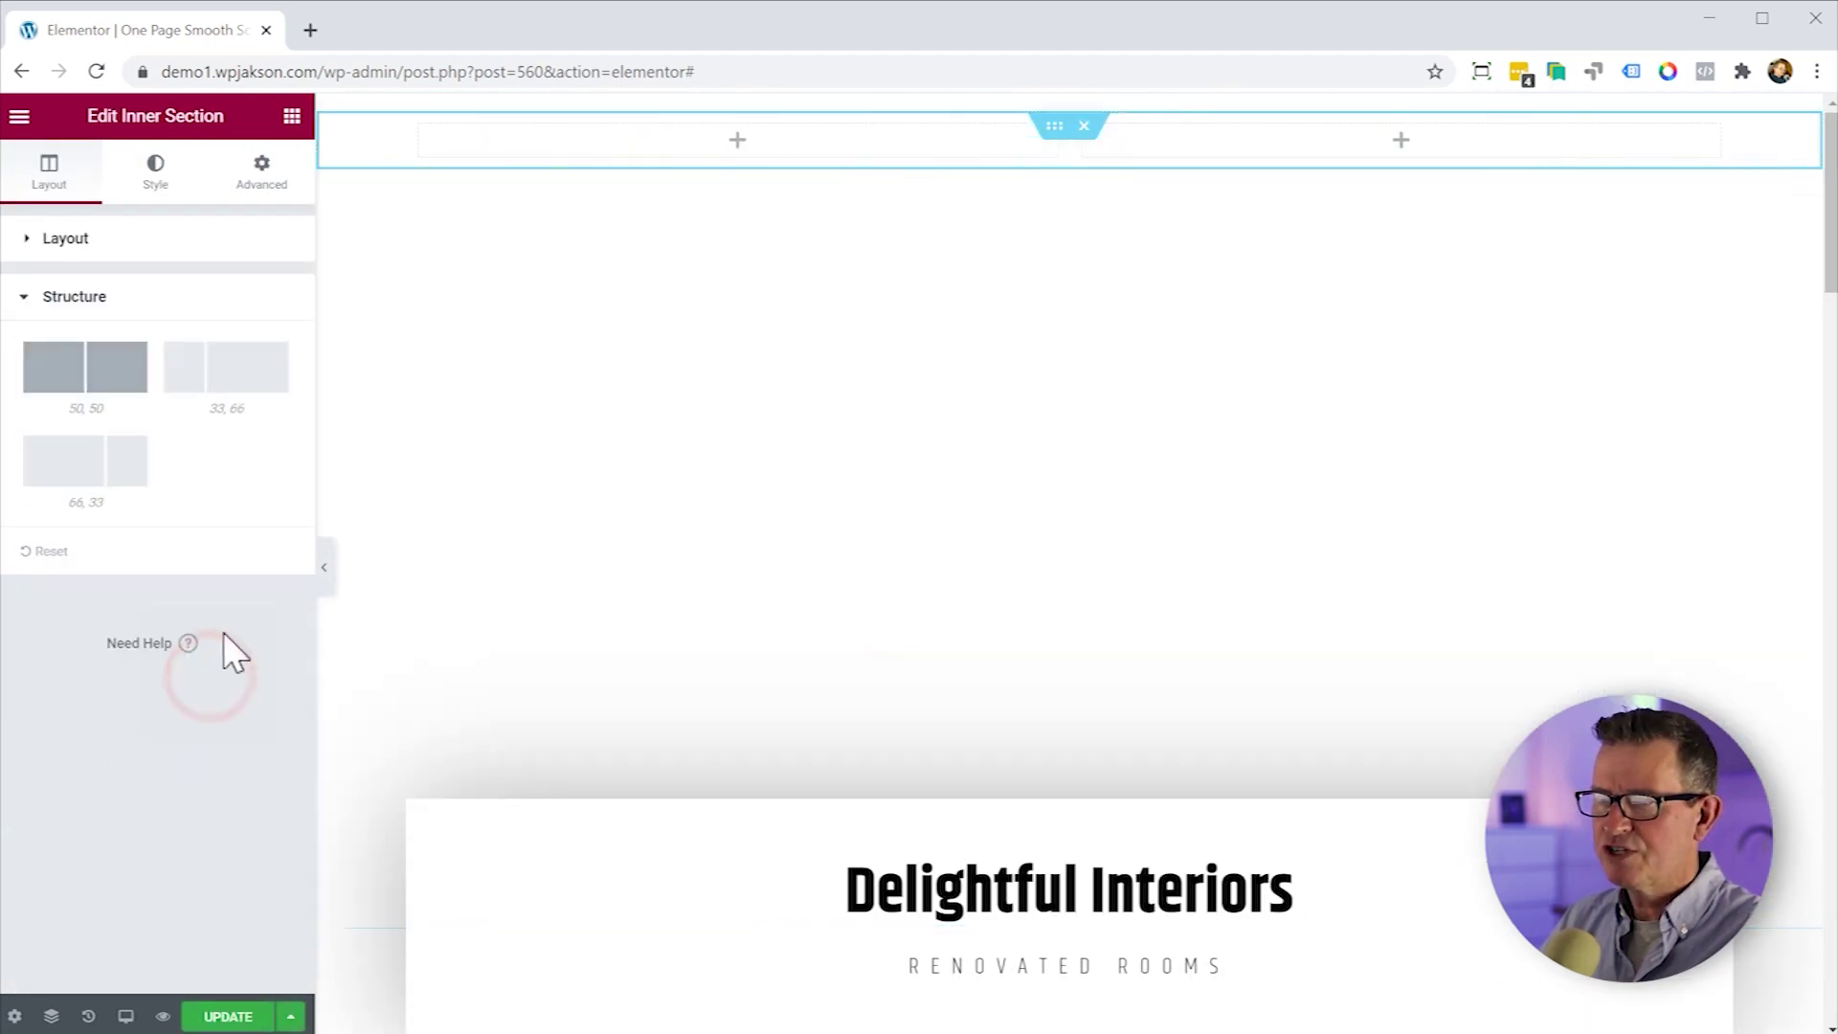
pyautogui.click(235, 373)
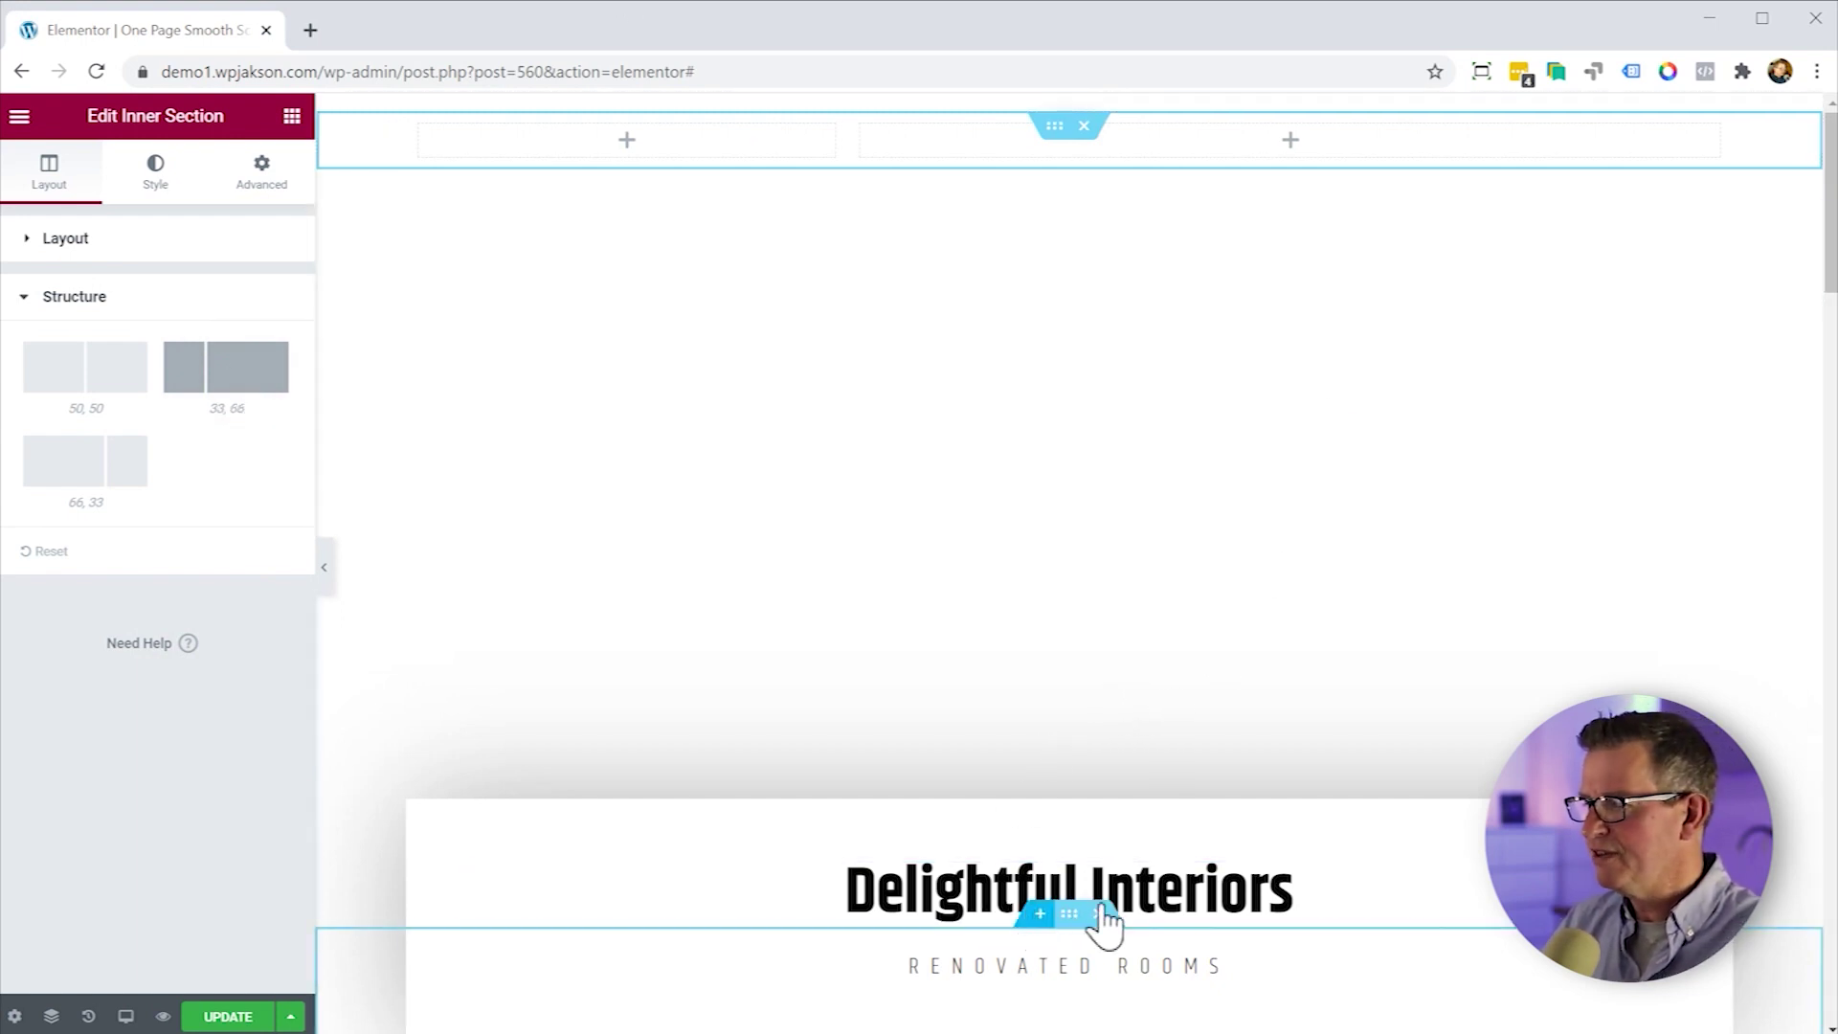
# Copy the Delightful Interiors heading and paste it into the new left column.
pyautogui.rightClick(1259, 917)
pyautogui.click(1316, 799)
pyautogui.rightClick(576, 141)
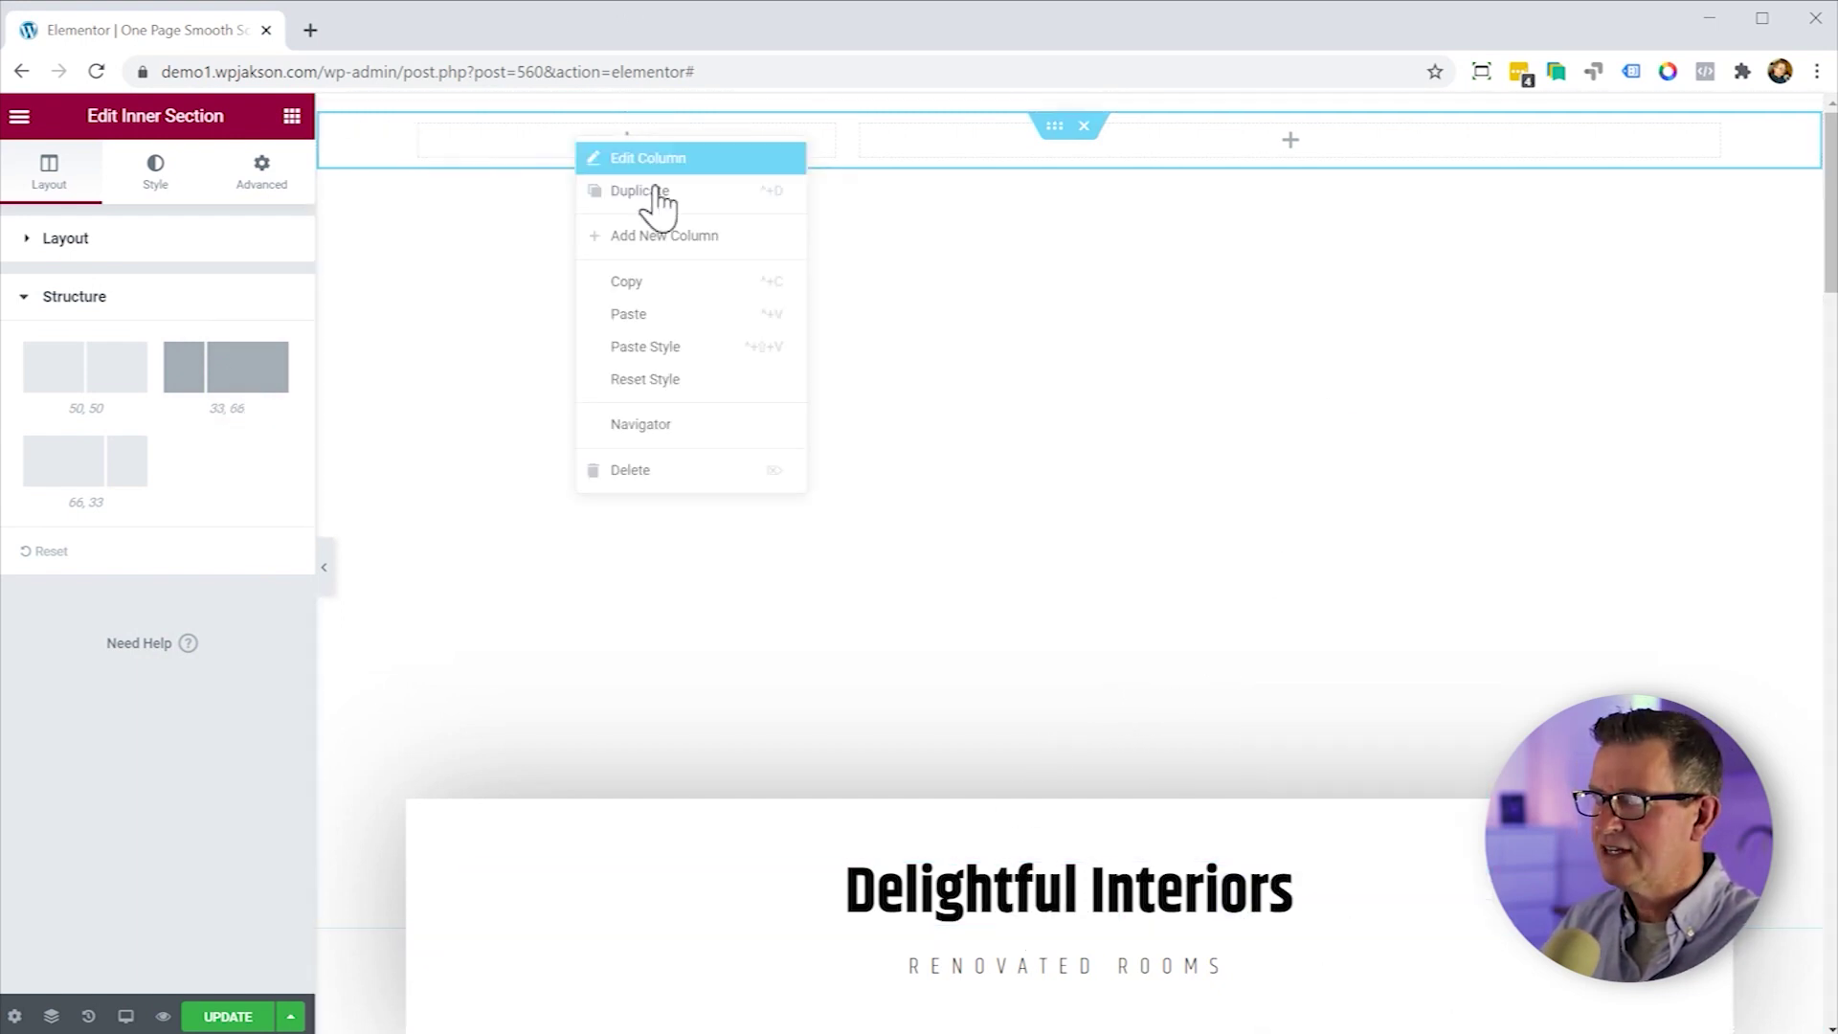
pyautogui.click(704, 316)
# Left-align the pasted heading and set its typography size to 22.
pyautogui.click(181, 627)
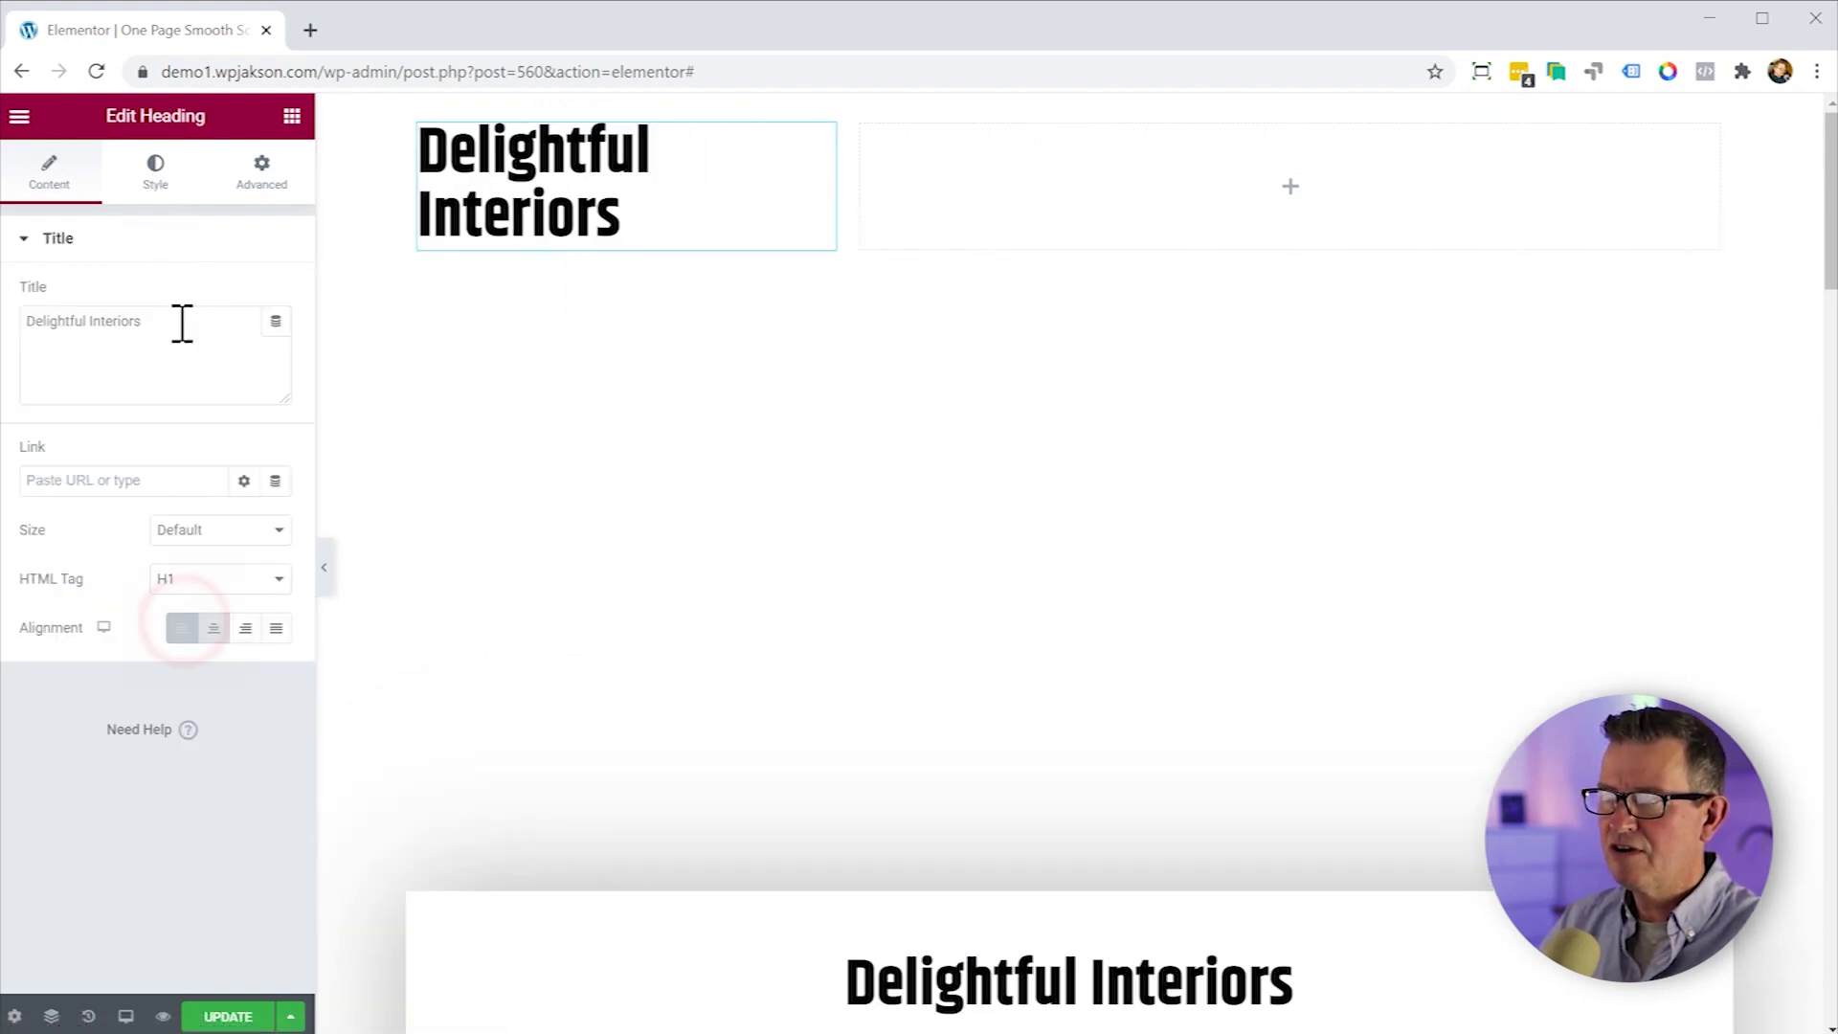
pyautogui.click(155, 175)
pyautogui.click(275, 347)
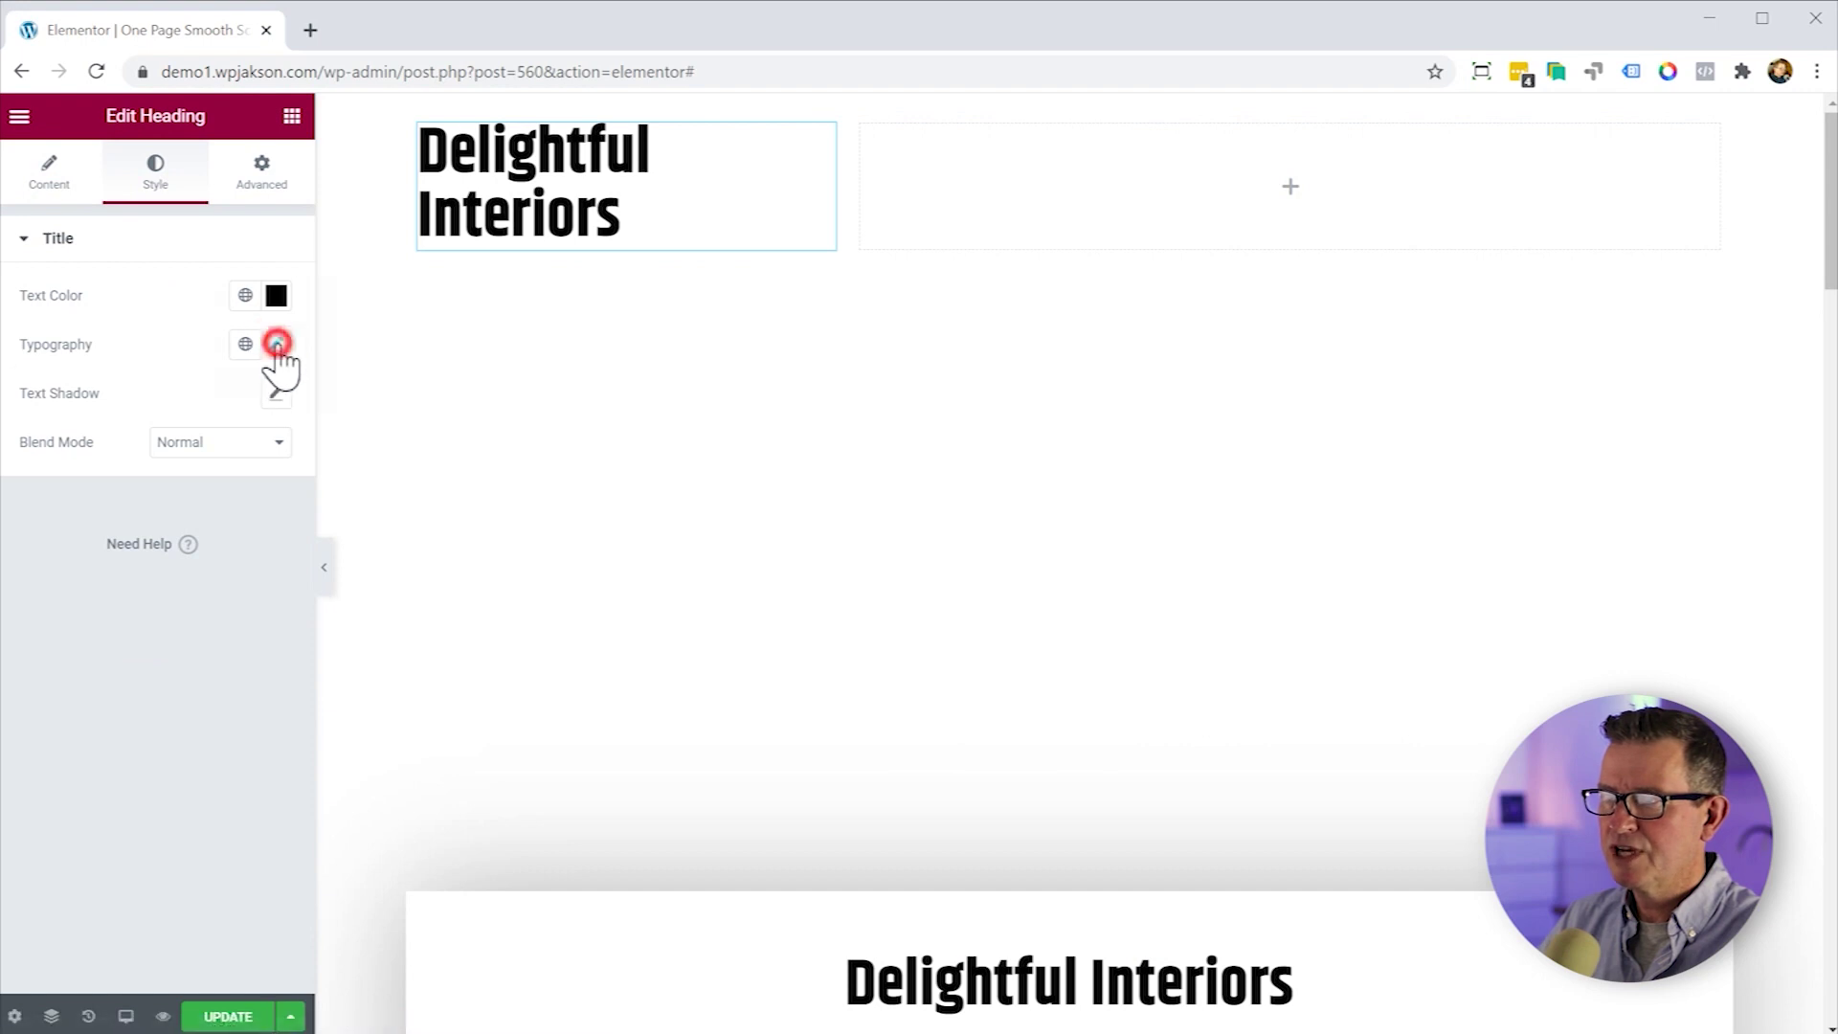
pyautogui.doubleClick(223, 529)
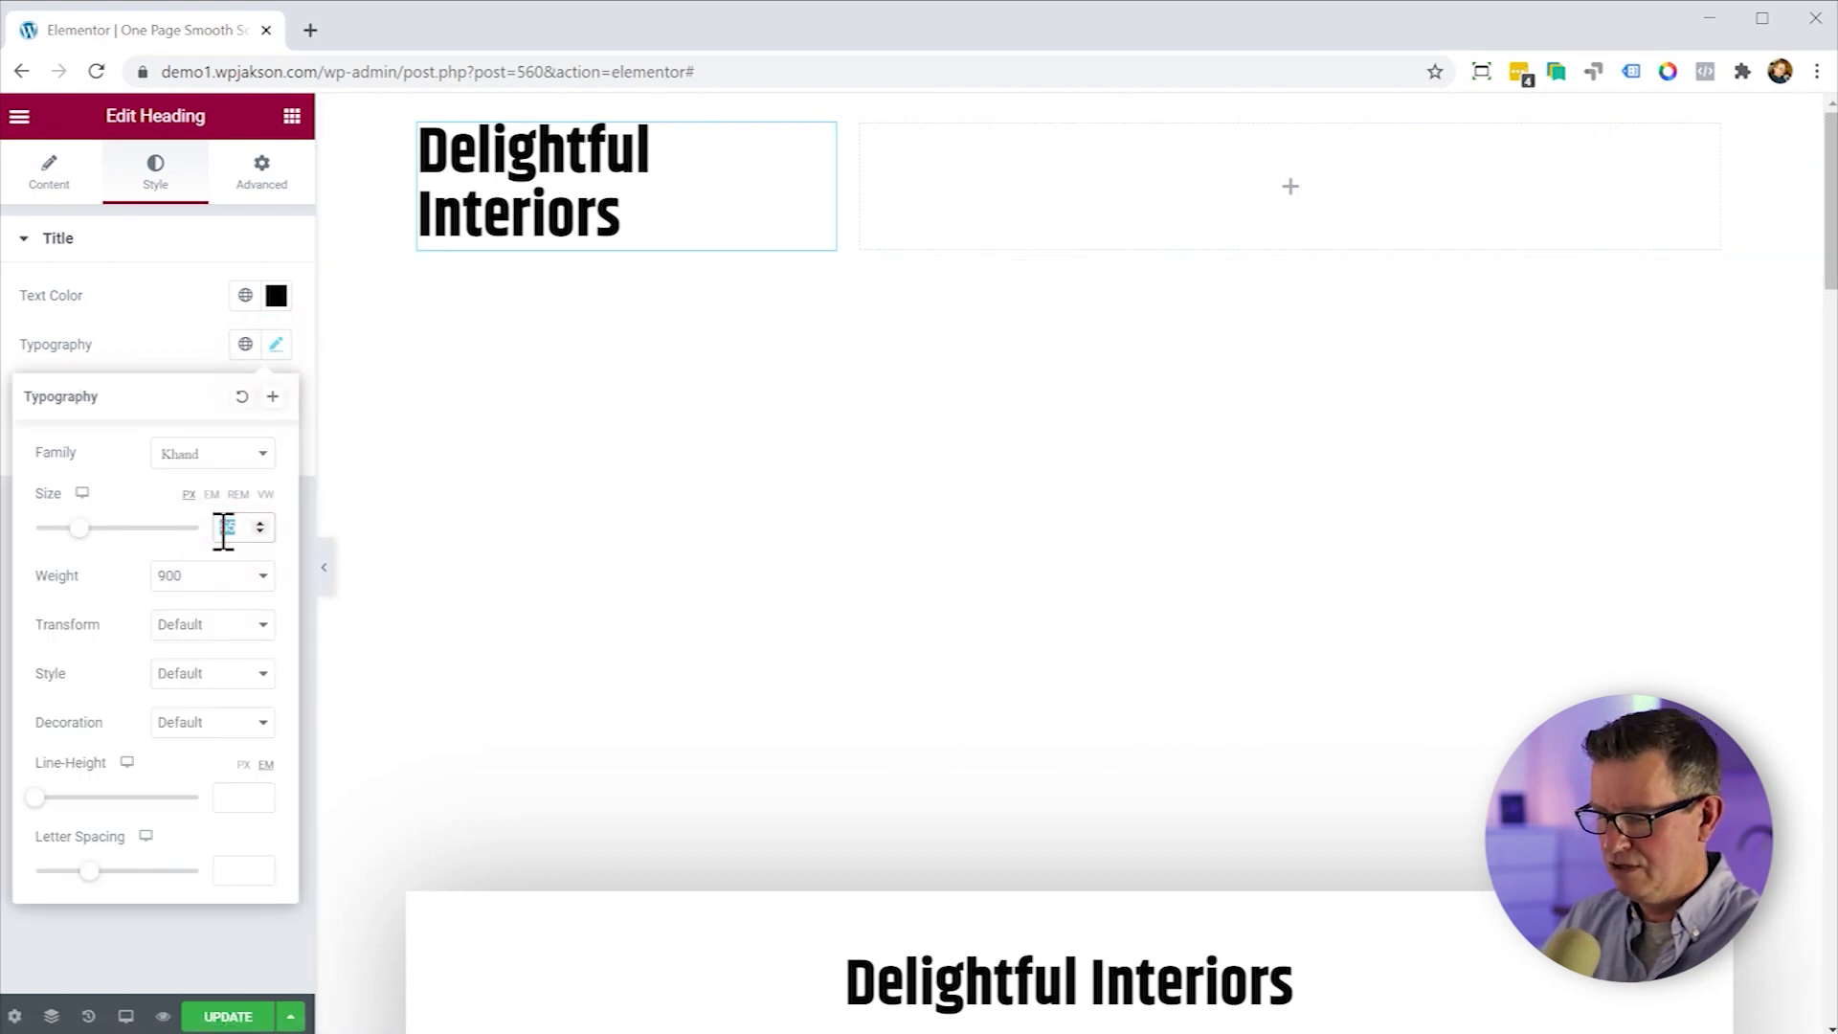
pyautogui.write('22')
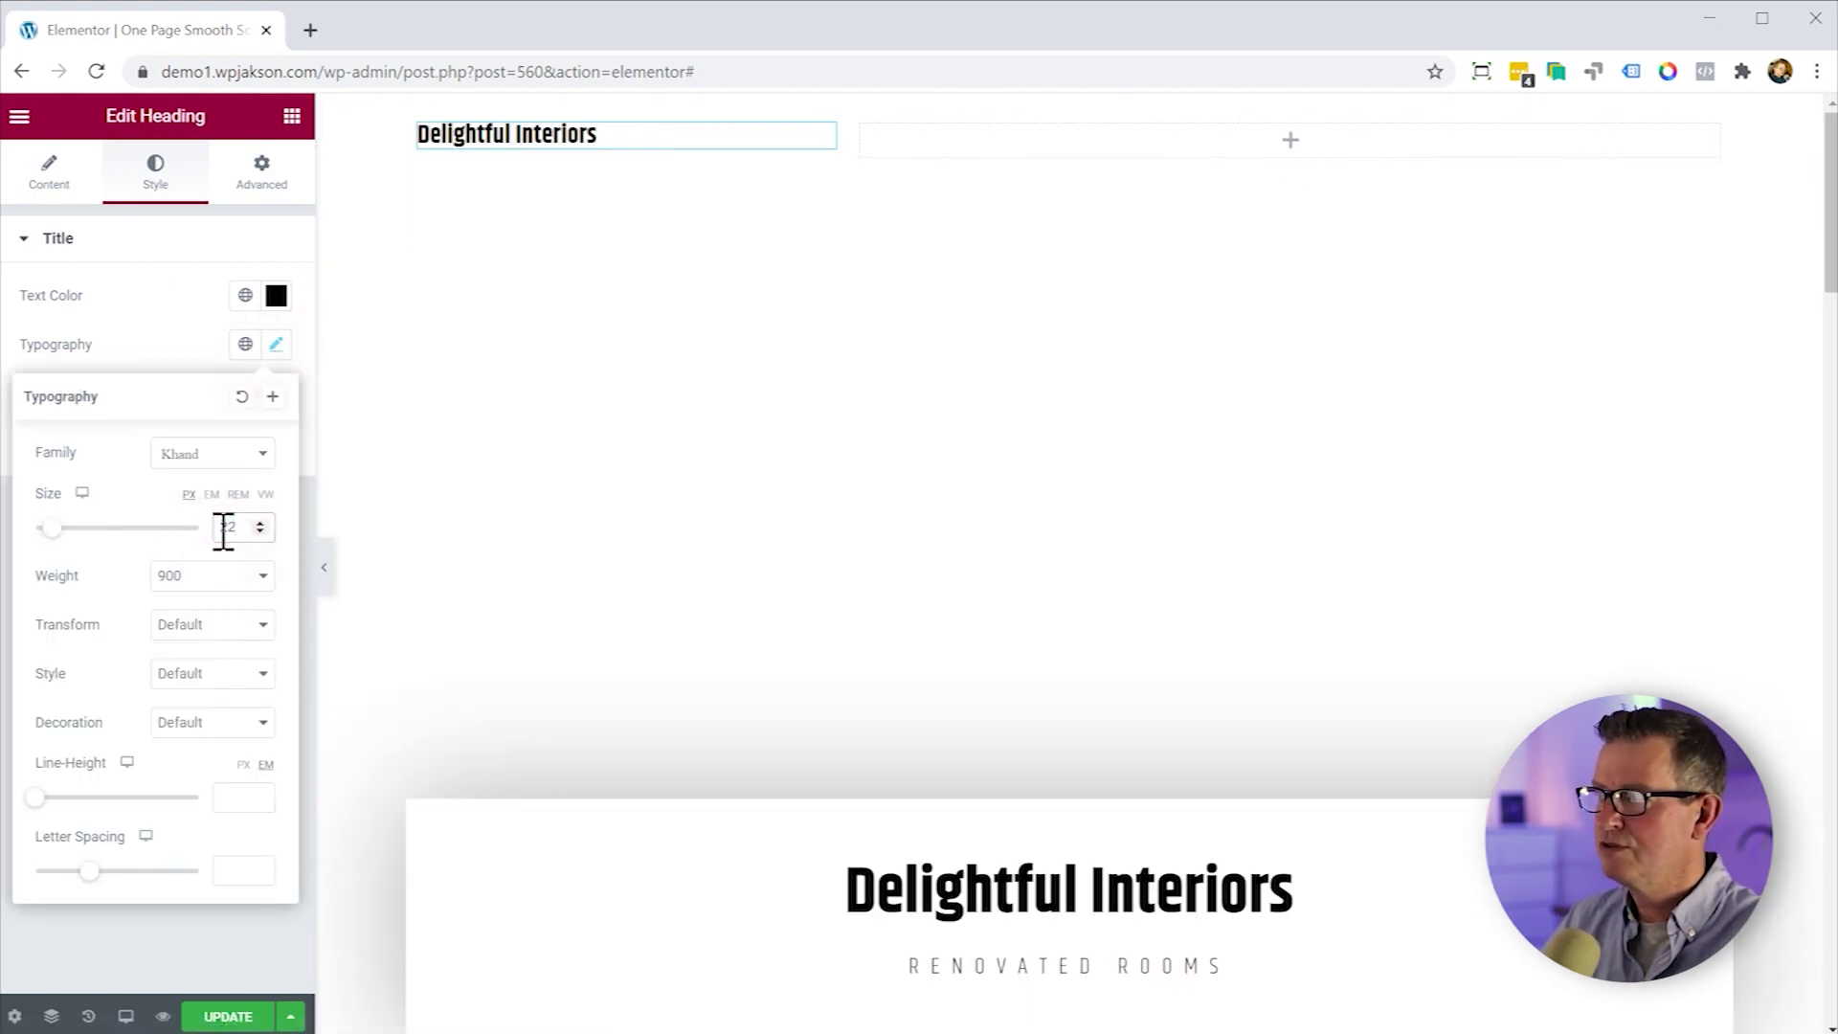
# Set Vertical Align to Middle for both the left and right columns.
pyautogui.click(419, 129)
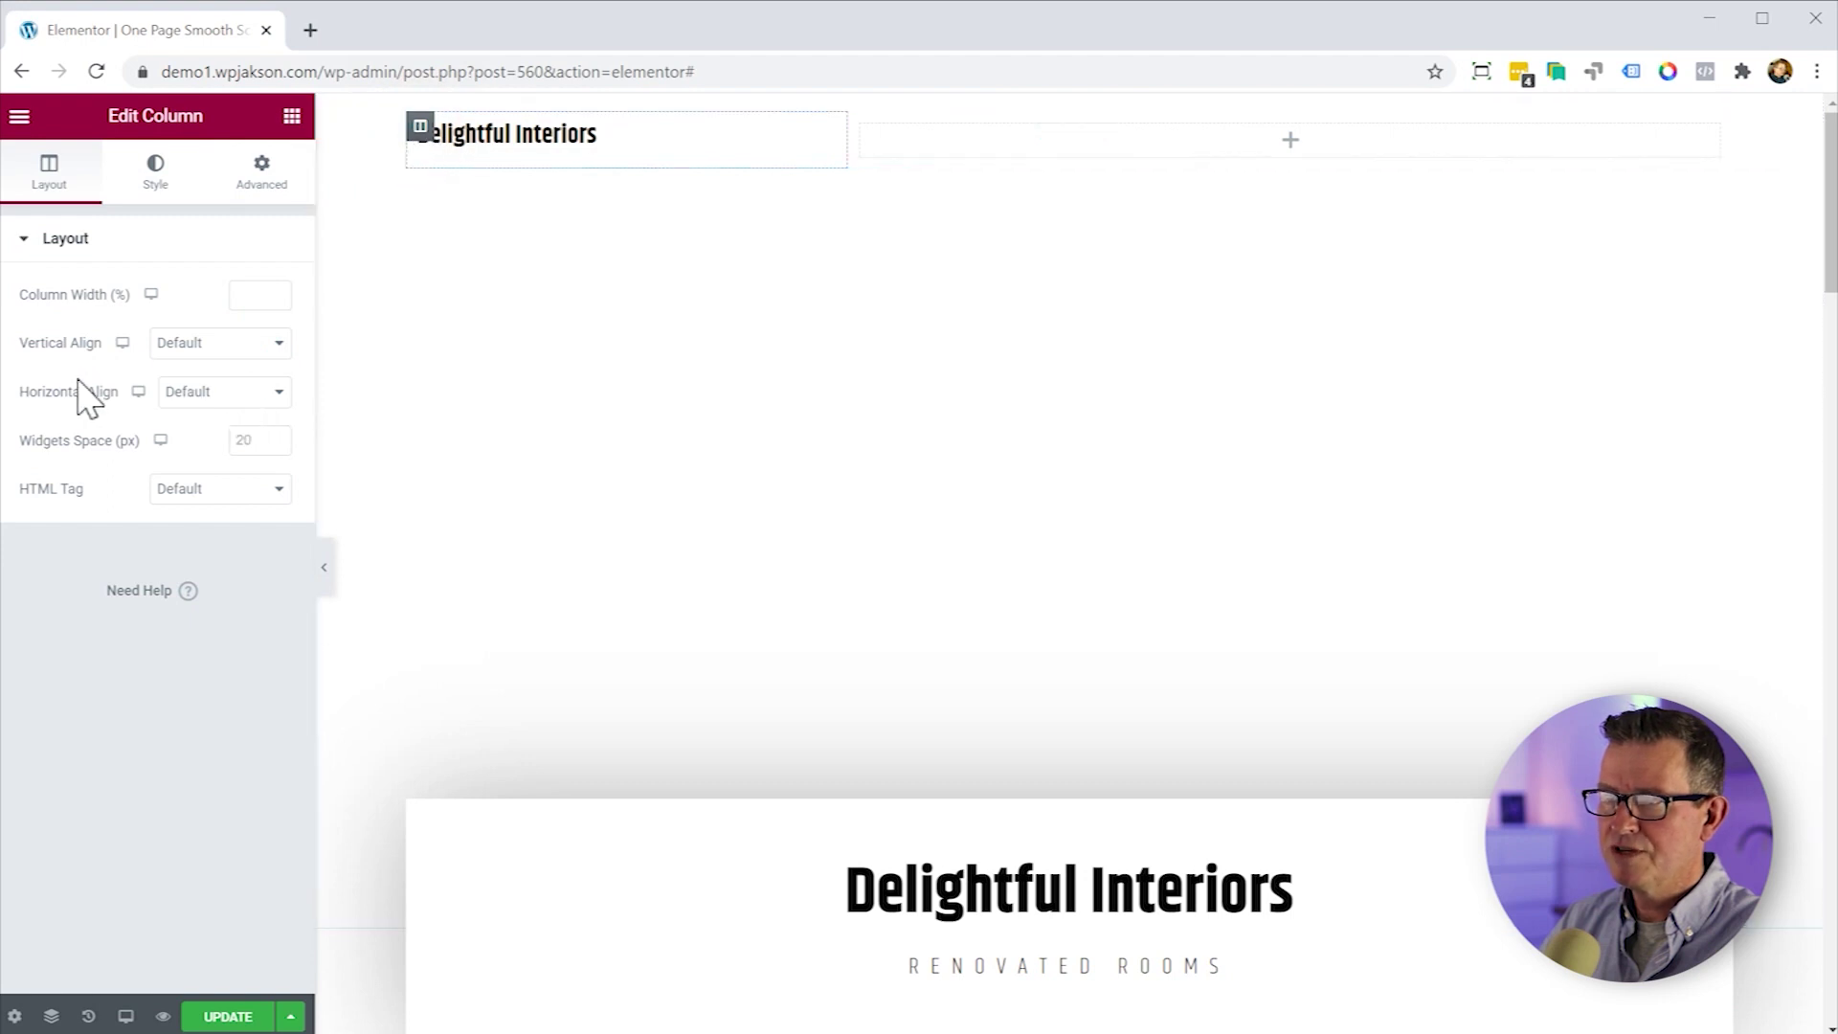
pyautogui.click(251, 344)
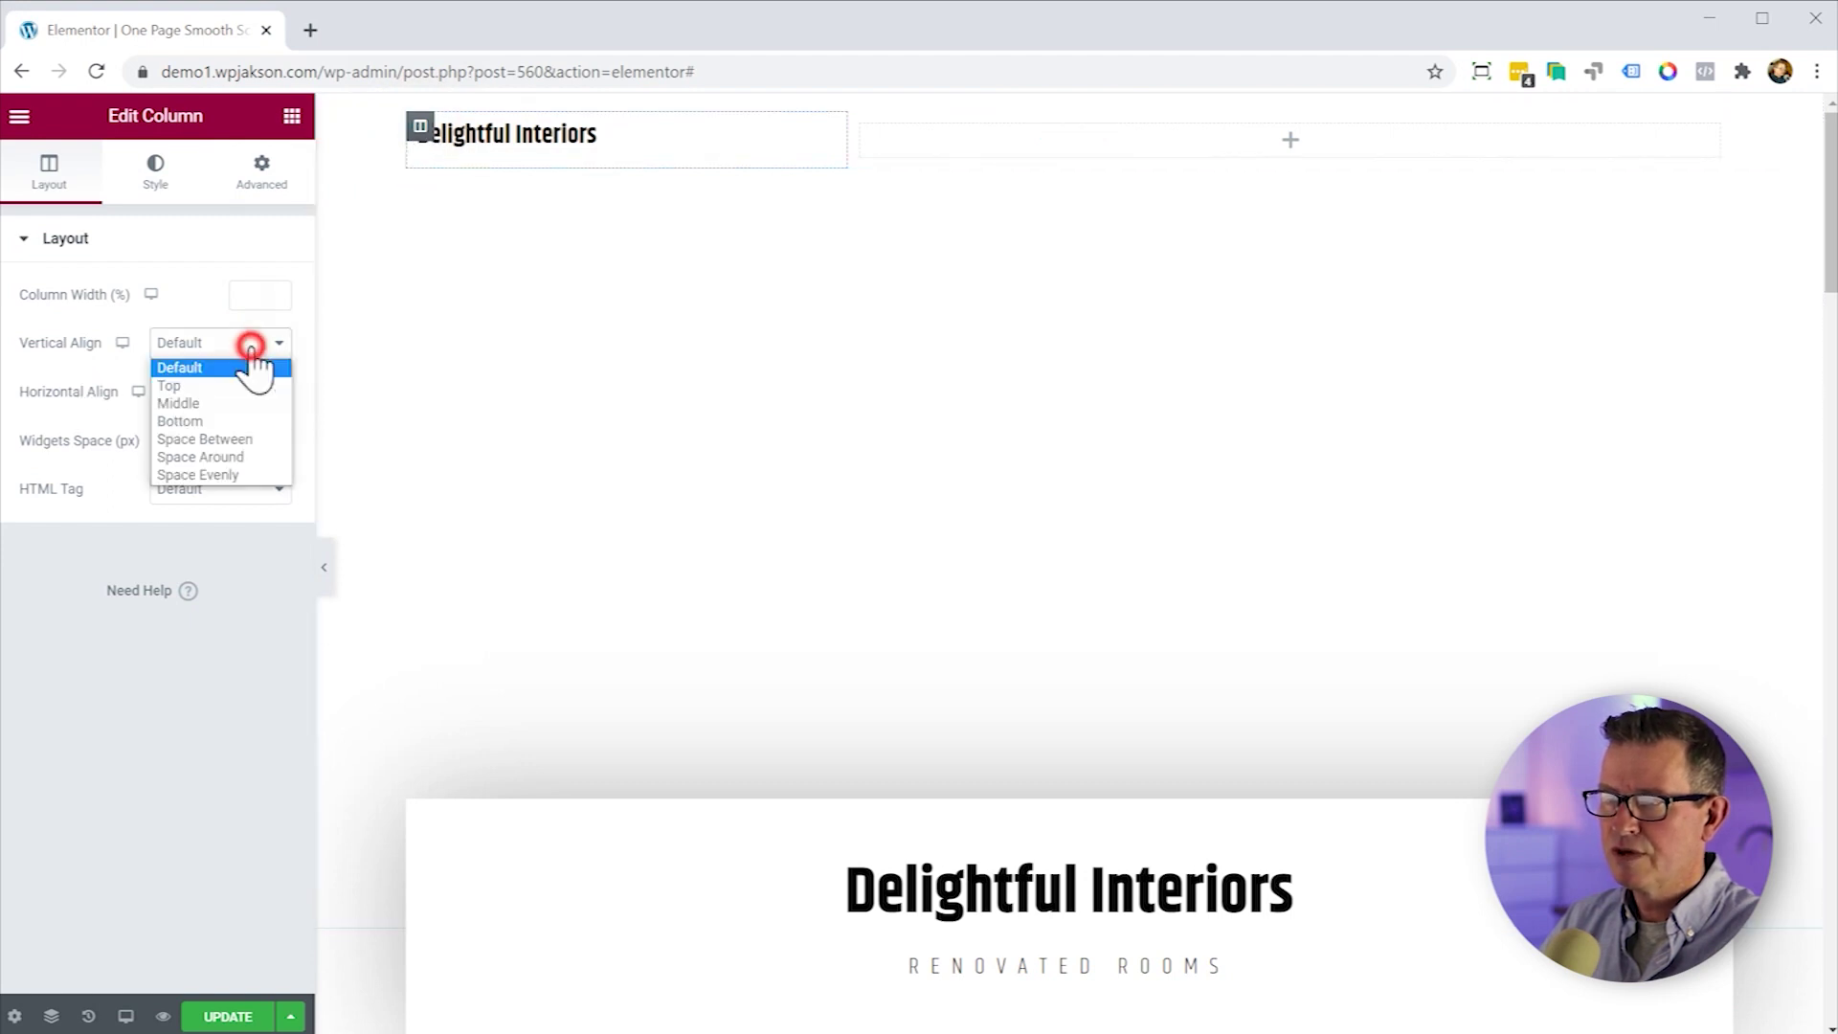
pyautogui.click(214, 400)
pyautogui.click(861, 127)
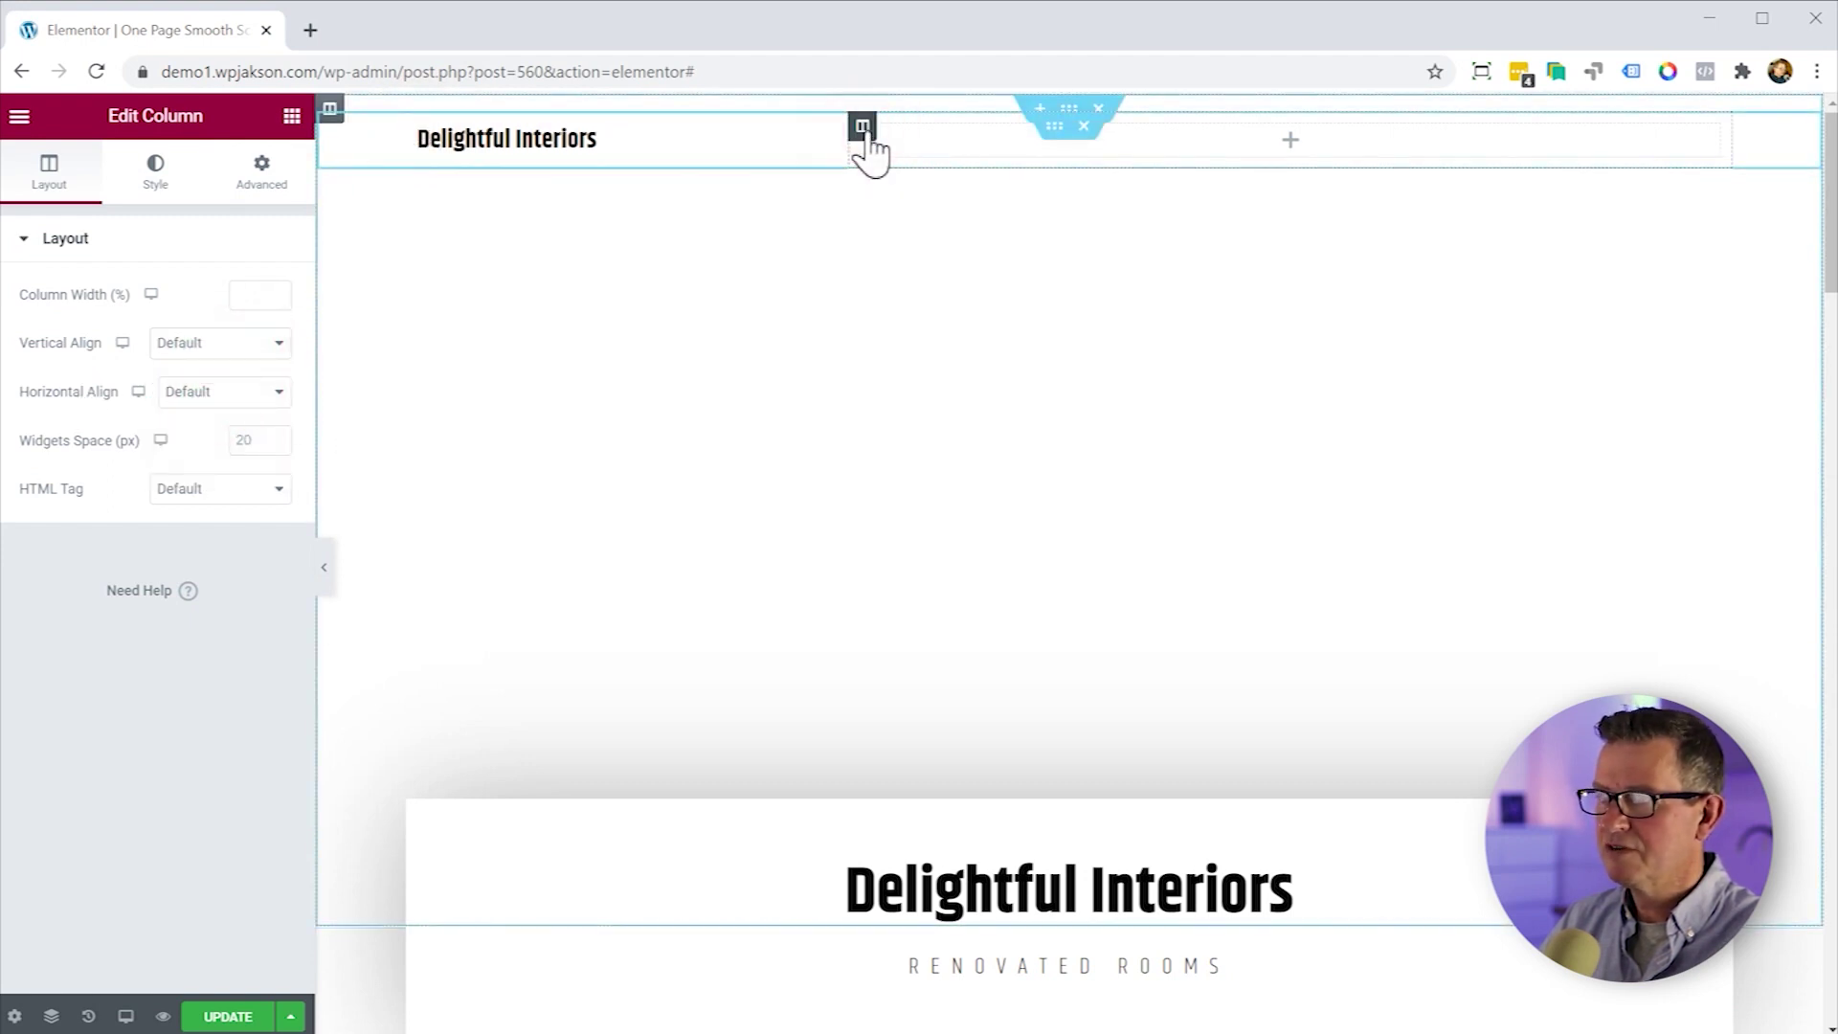
pyautogui.click(234, 343)
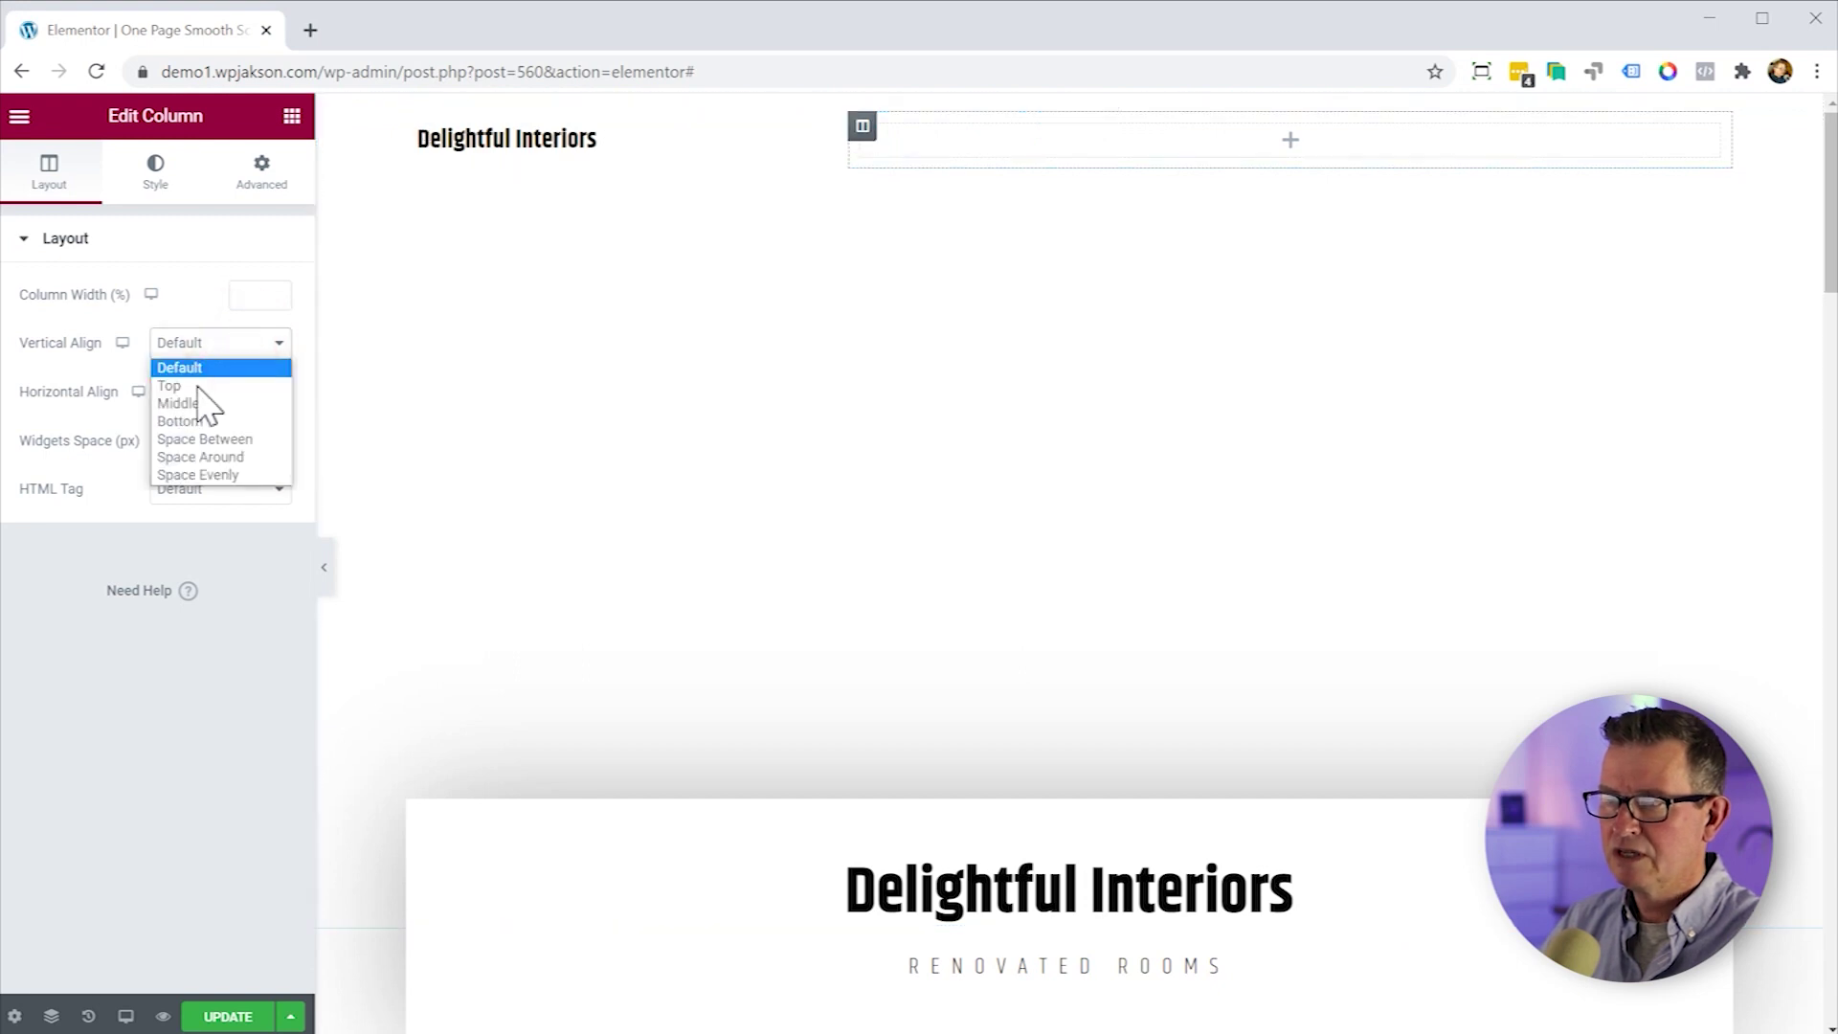
pyautogui.click(200, 403)
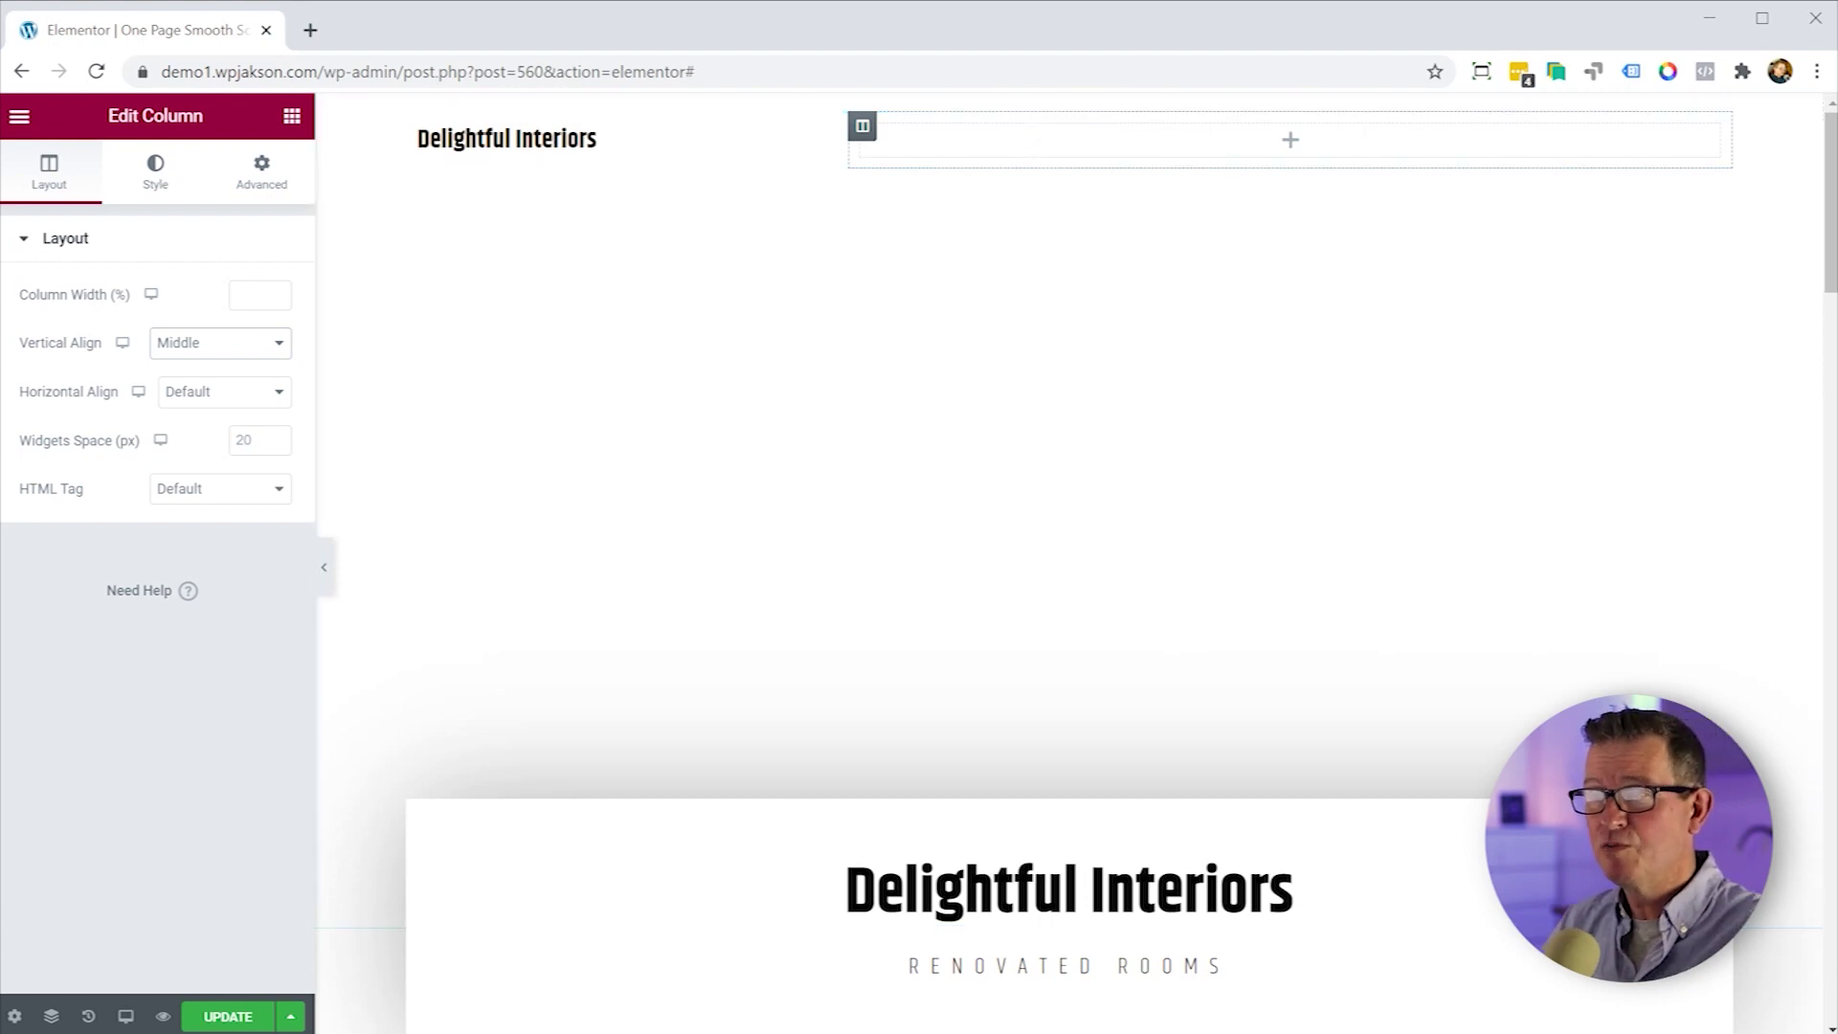
pyautogui.click(292, 115)
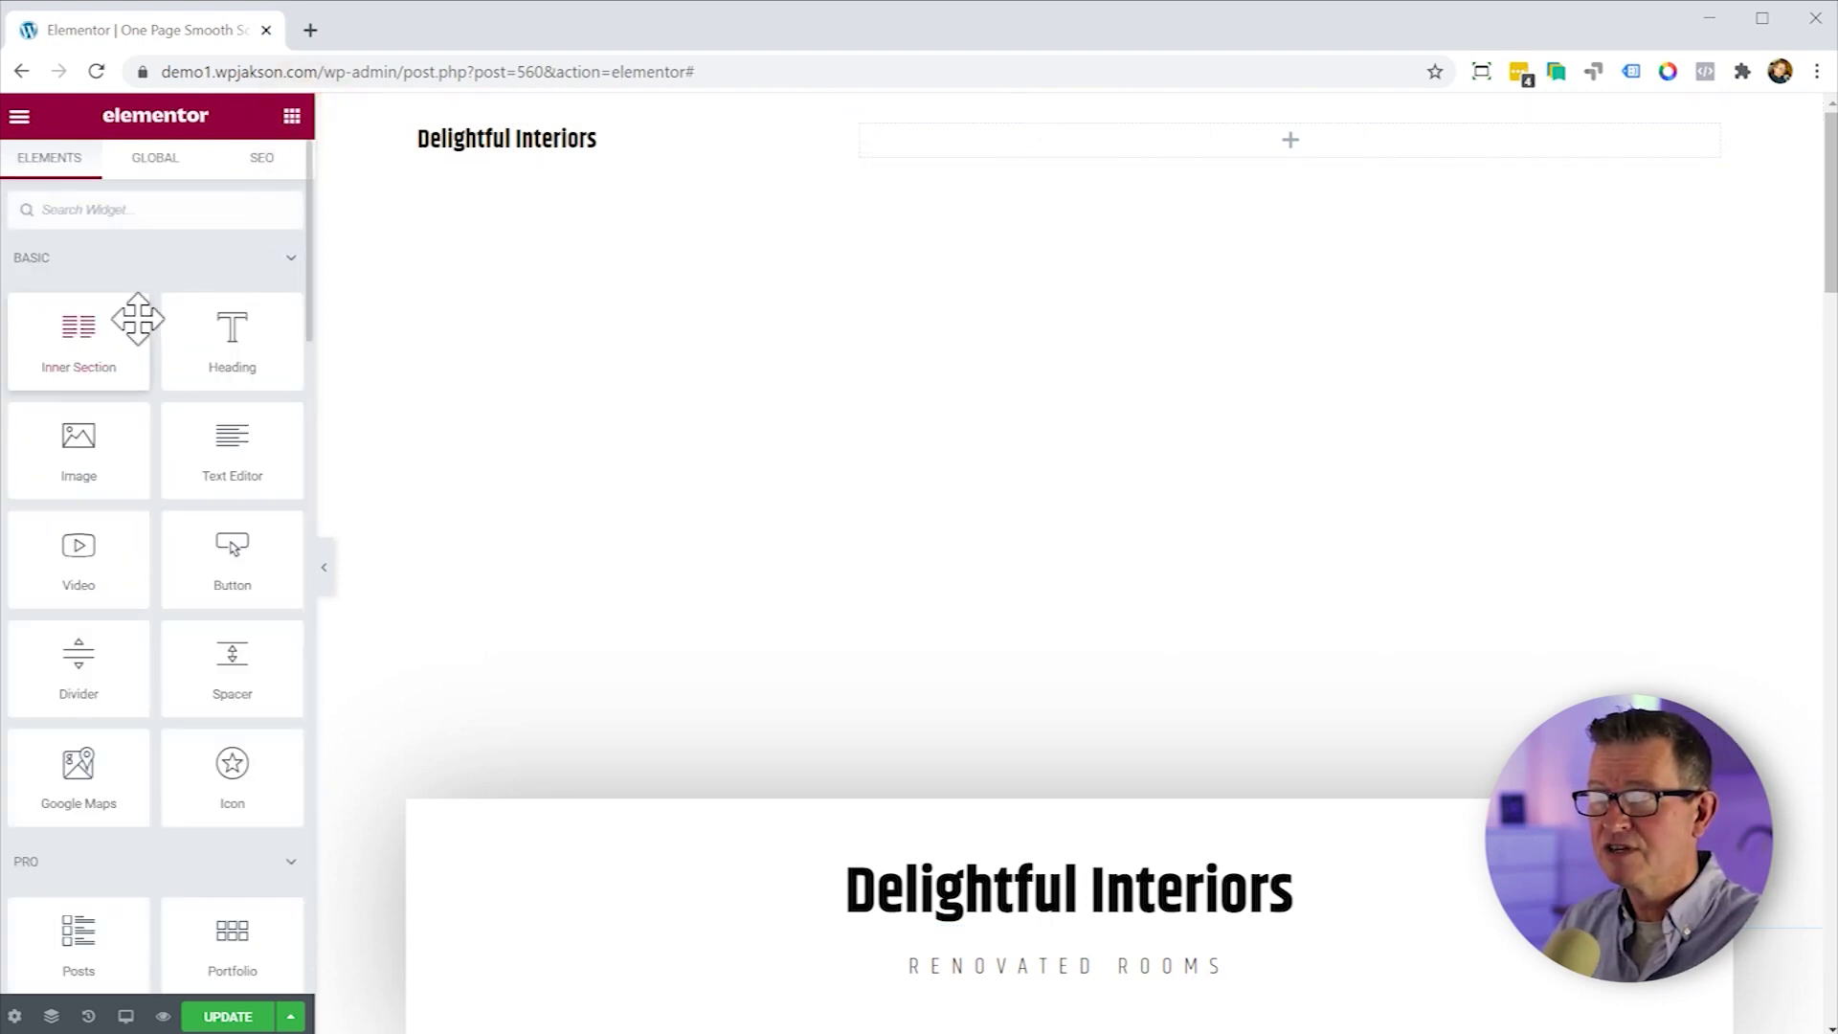
# Place an Icon List in the right column, with its items inline and aligned right.
pyautogui.click(124, 207)
pyautogui.write('ico')
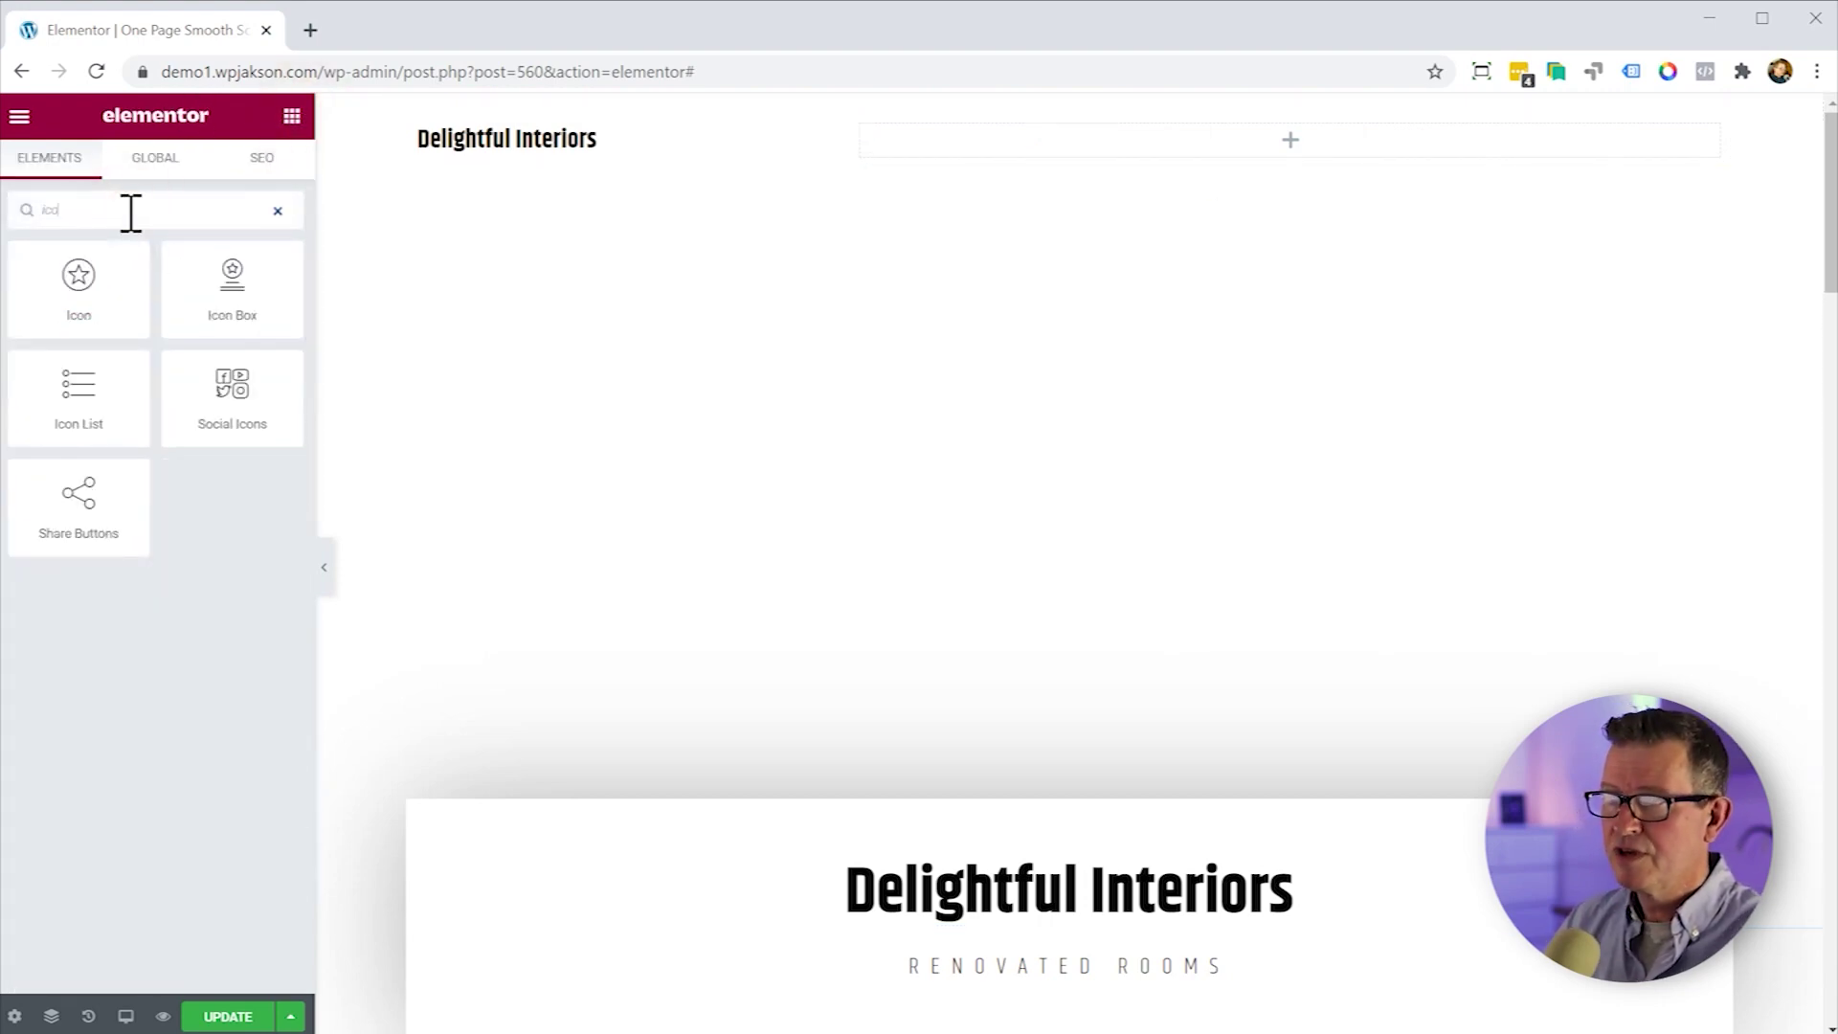
pyautogui.moveTo(70, 400); pyautogui.dragTo(1364, 151)
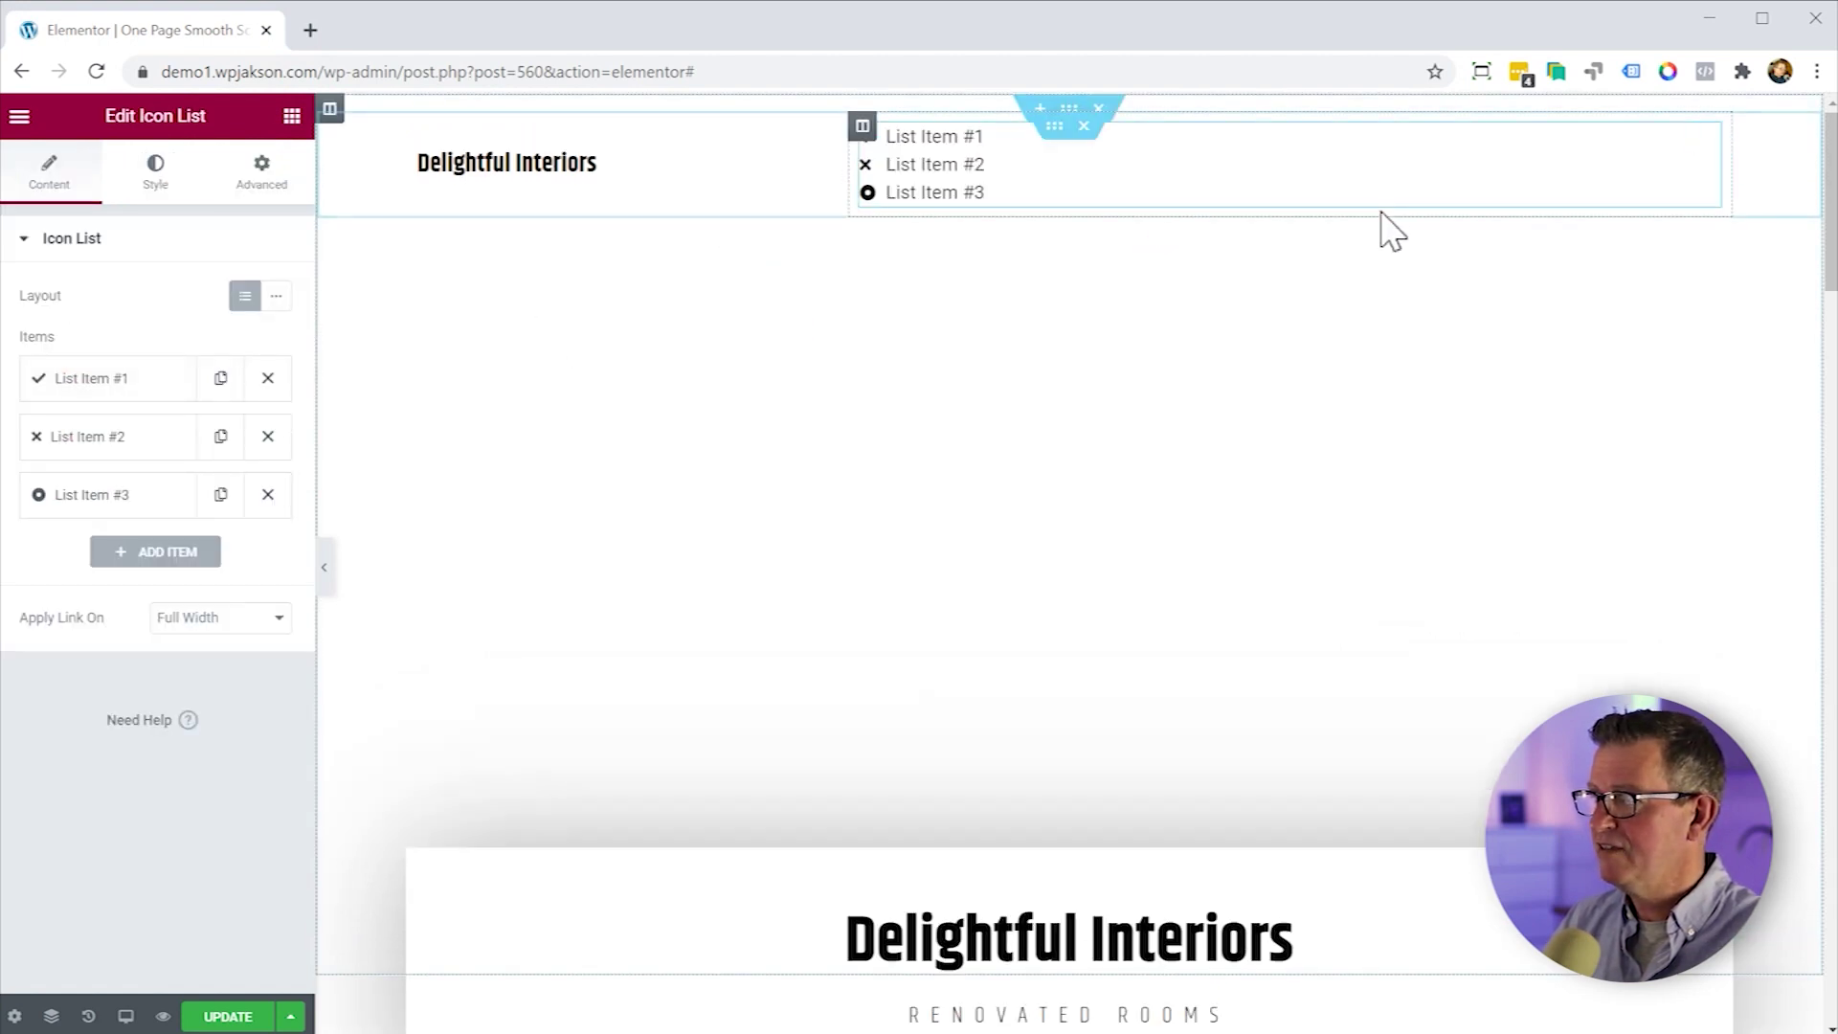
pyautogui.click(276, 297)
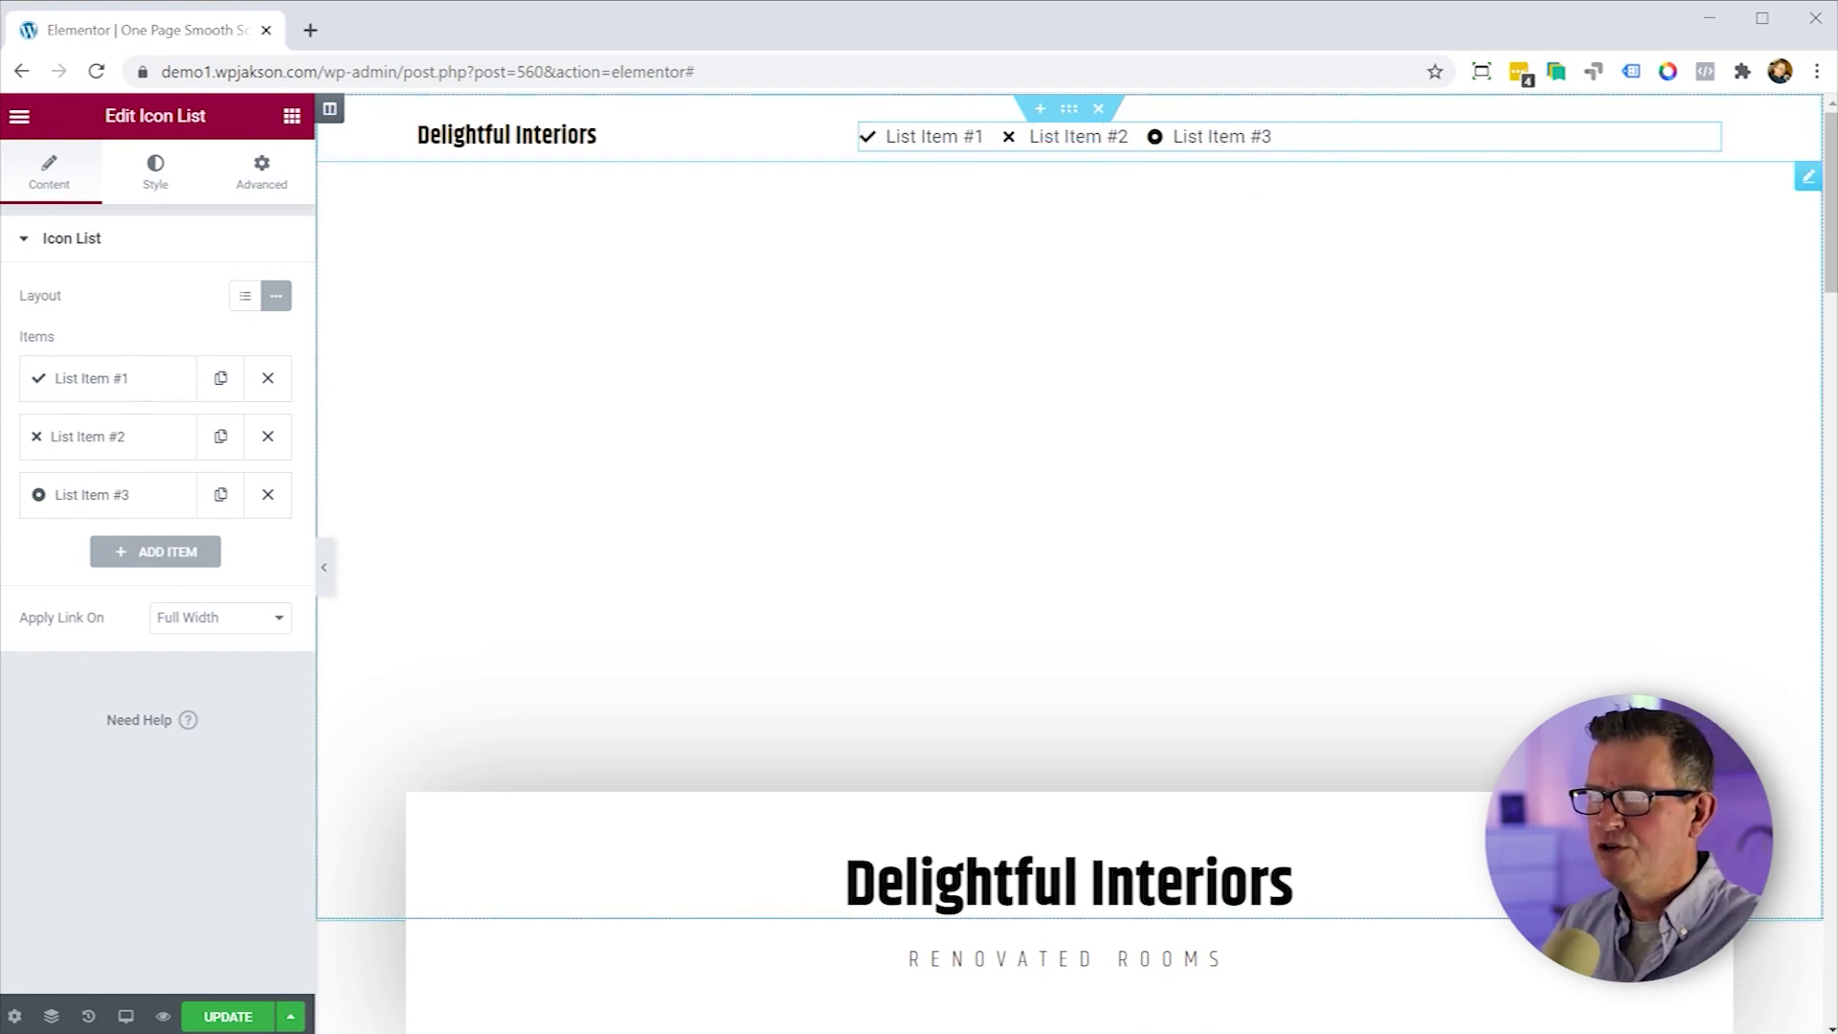
pyautogui.click(155, 172)
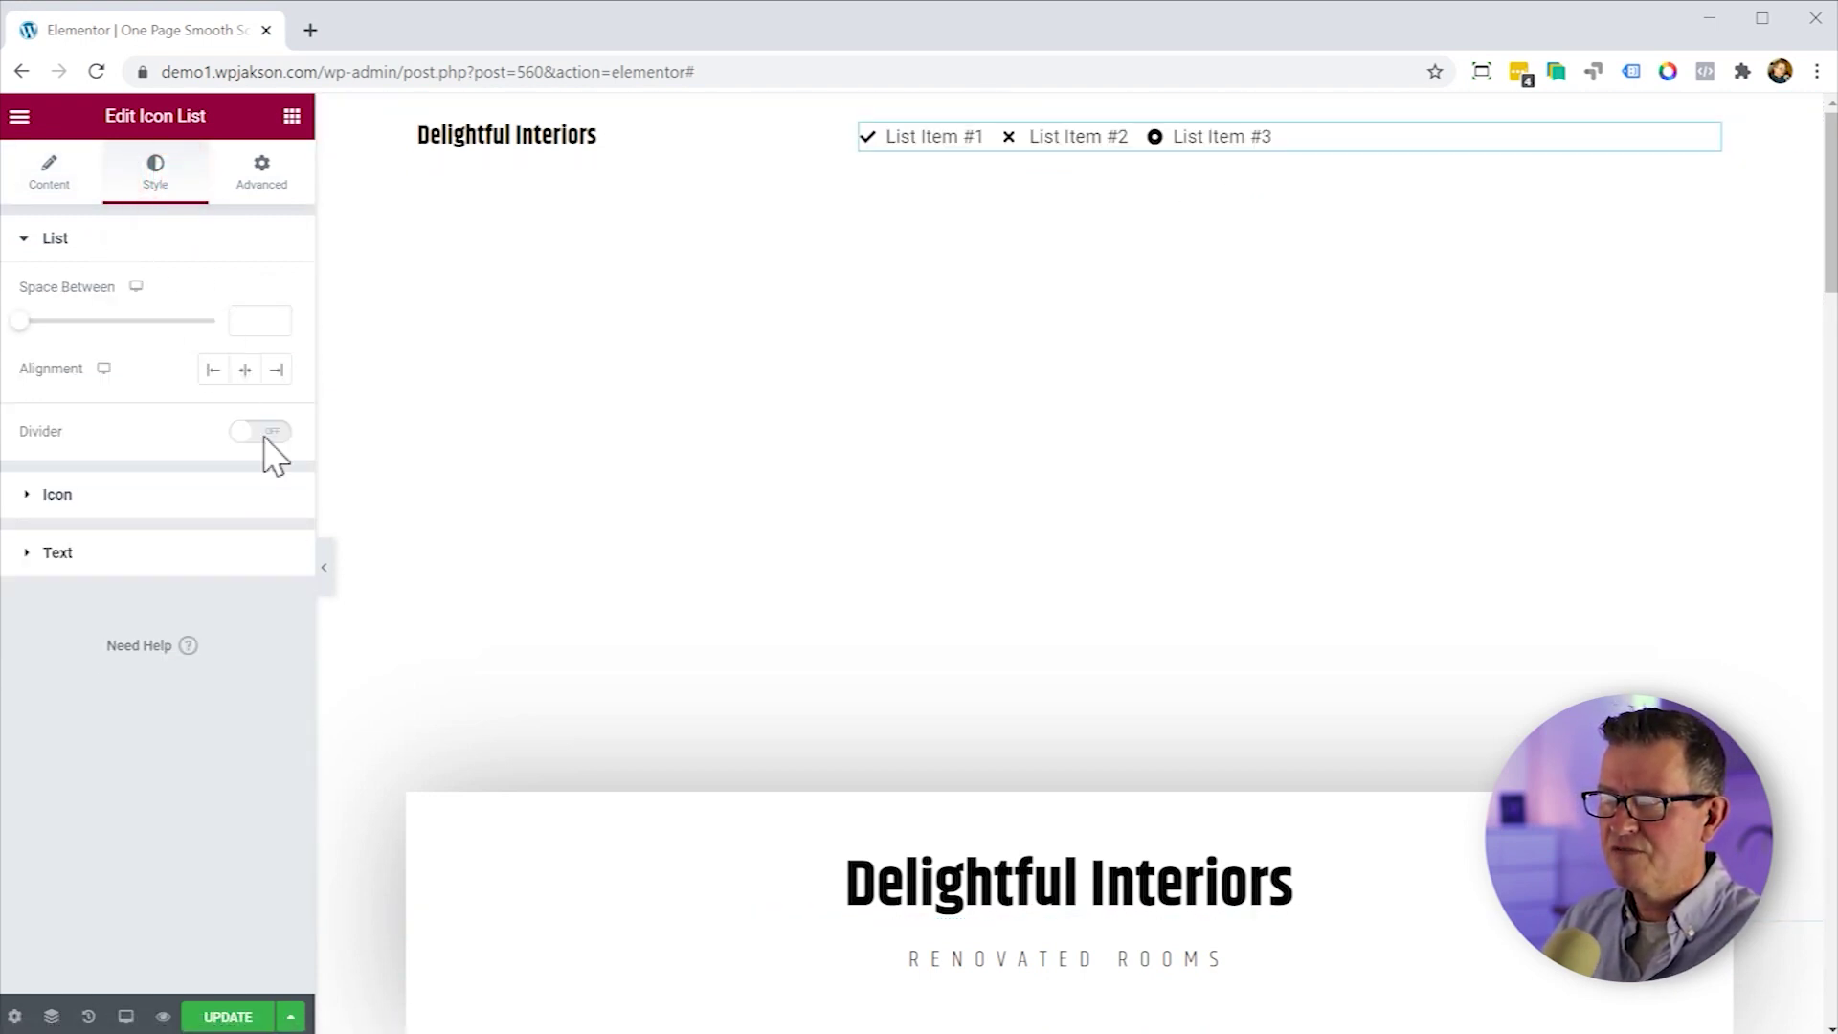
pyautogui.click(276, 371)
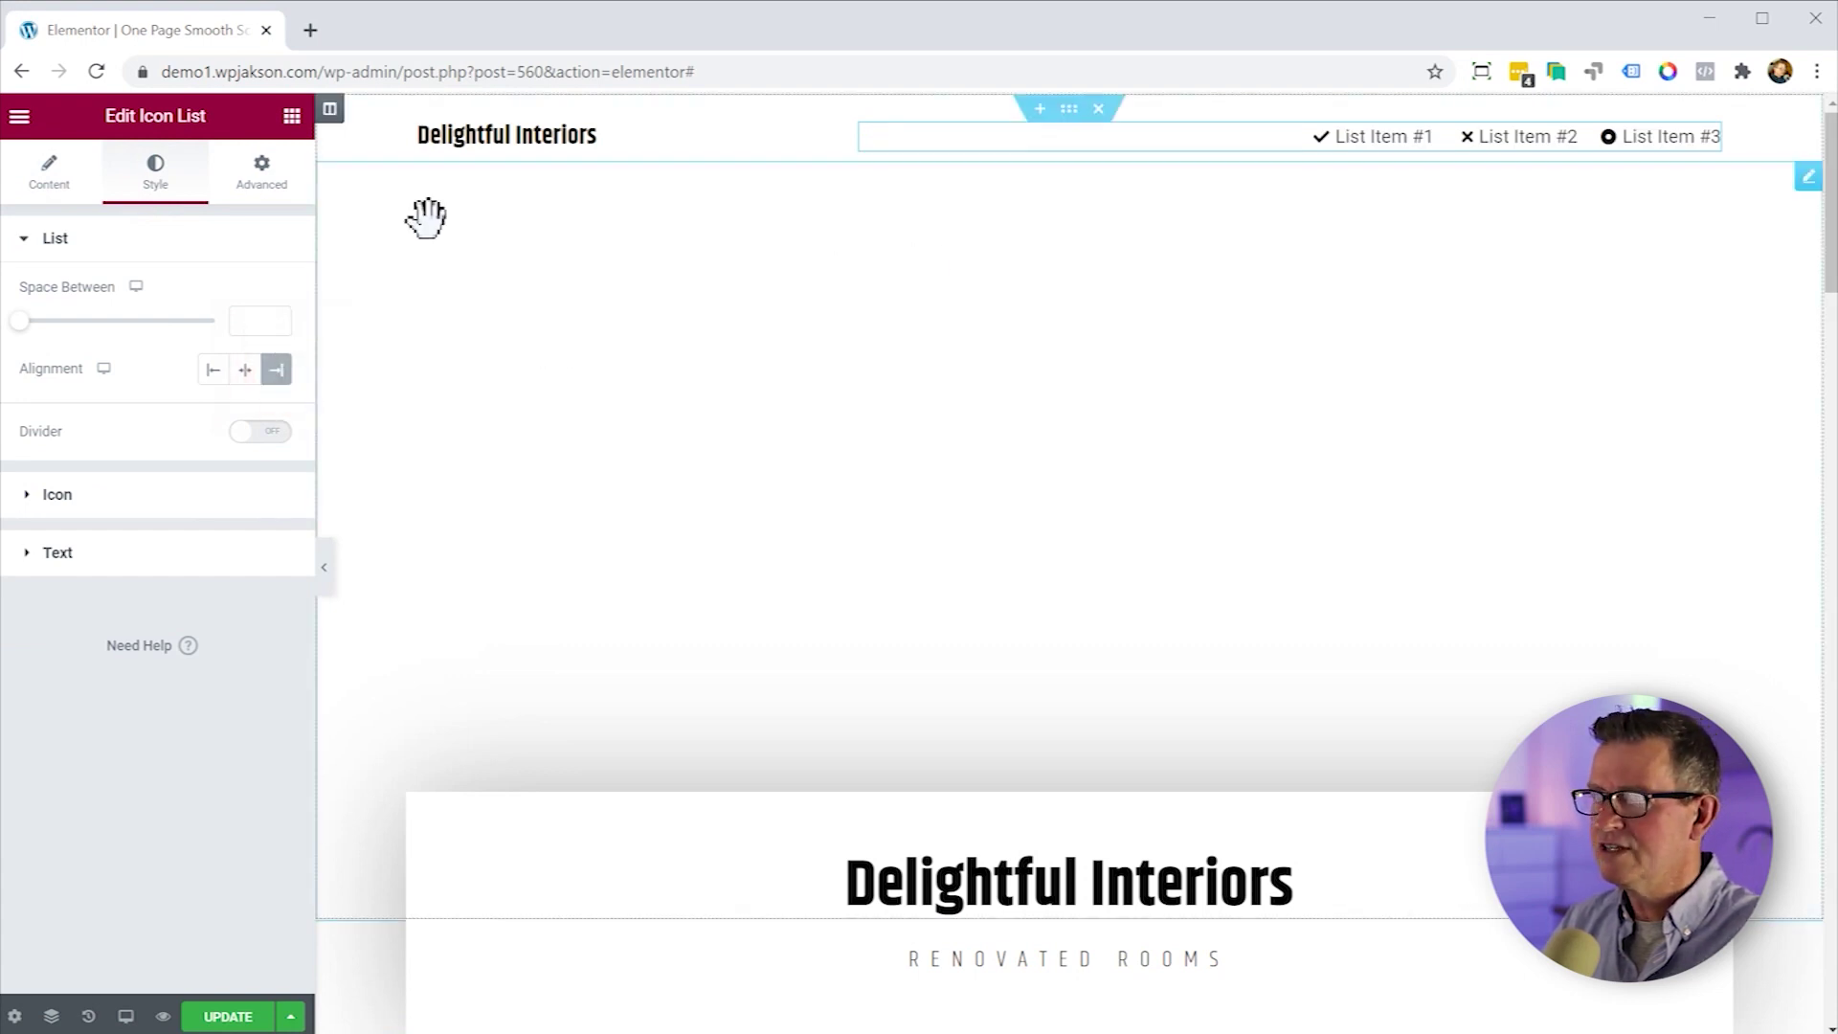
# Delete the check, X and circle icons from the three Icon List items.
pyautogui.click(53, 177)
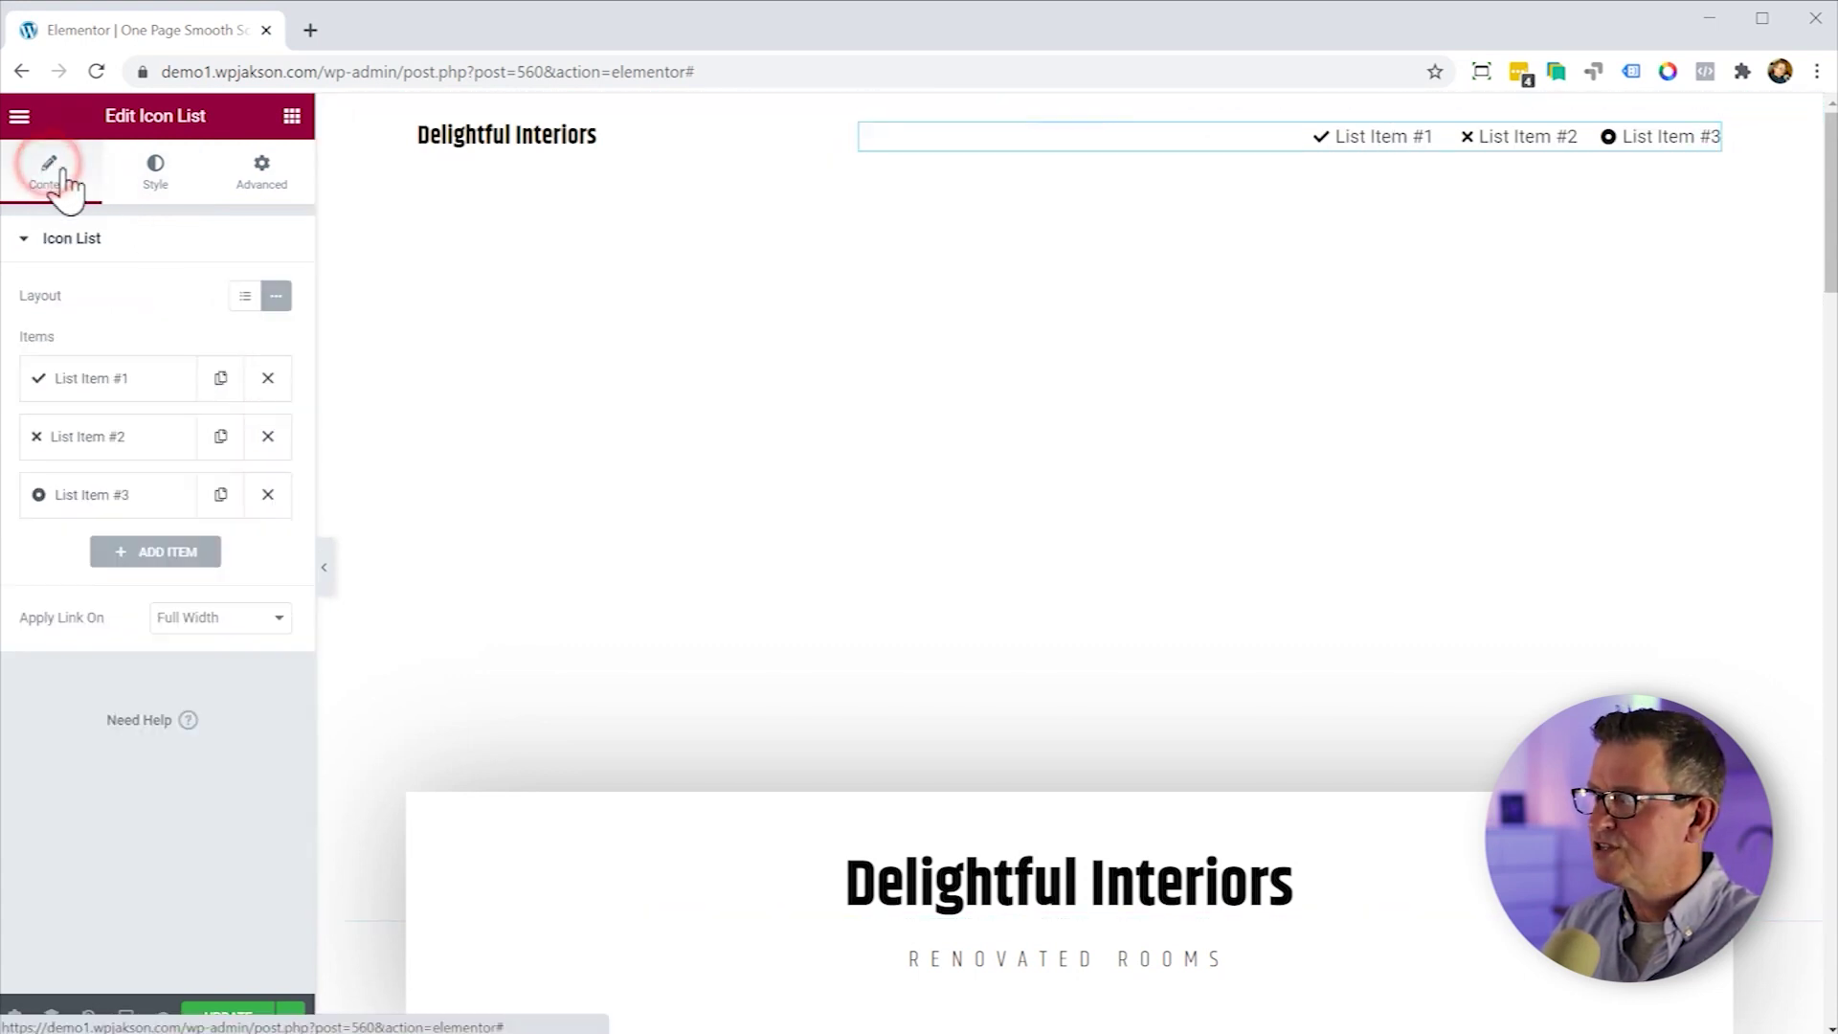
pyautogui.click(120, 379)
pyautogui.moveTo(259, 534)
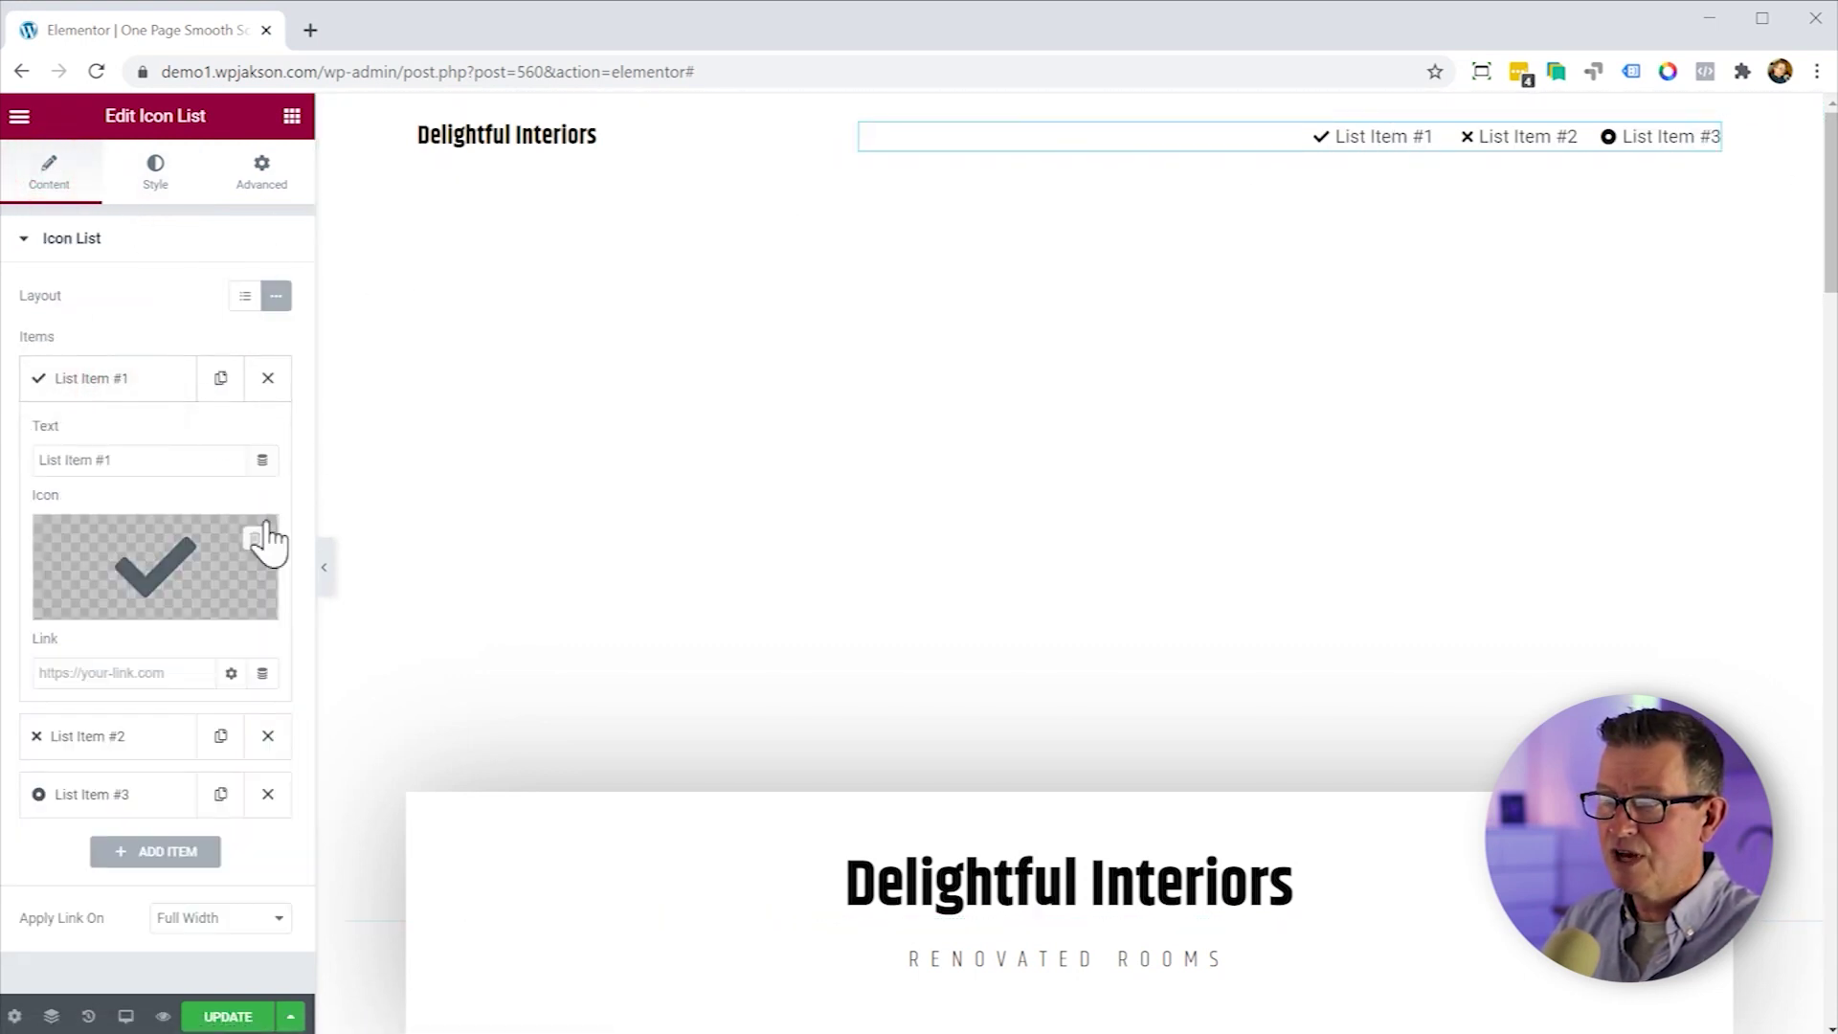
pyautogui.click(256, 539)
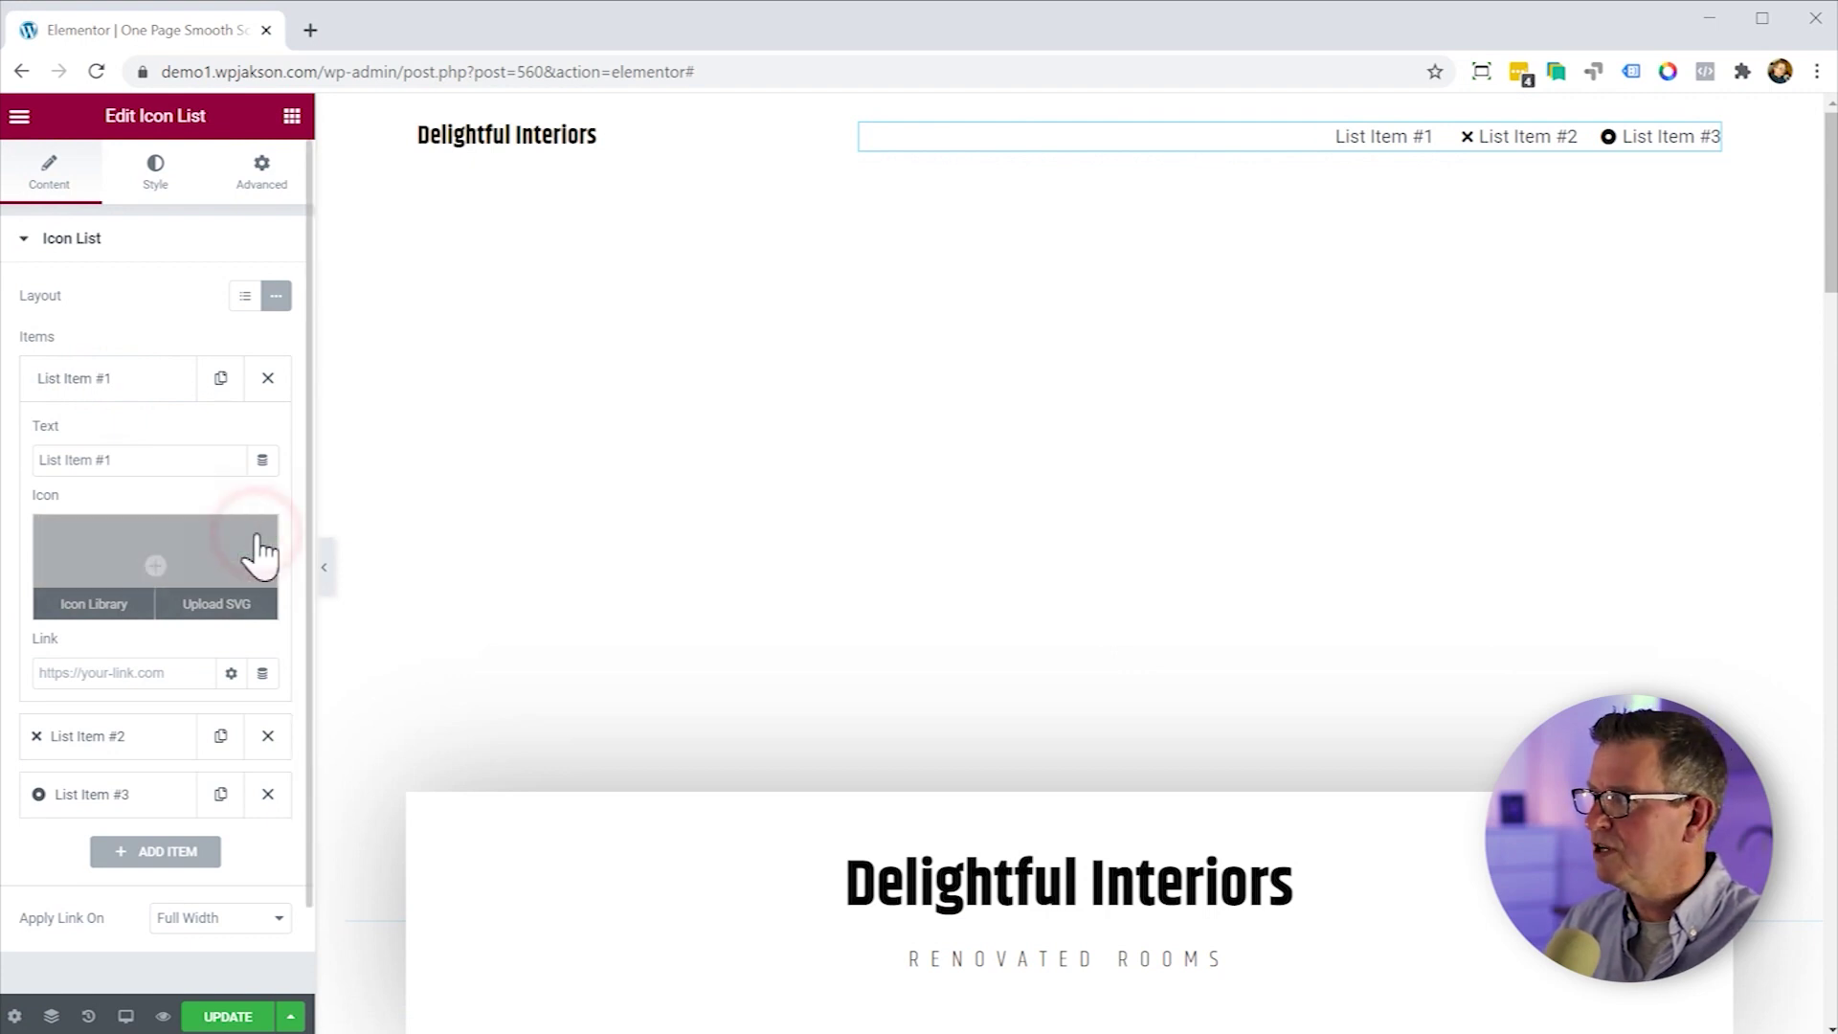
pyautogui.click(96, 388)
pyautogui.click(99, 437)
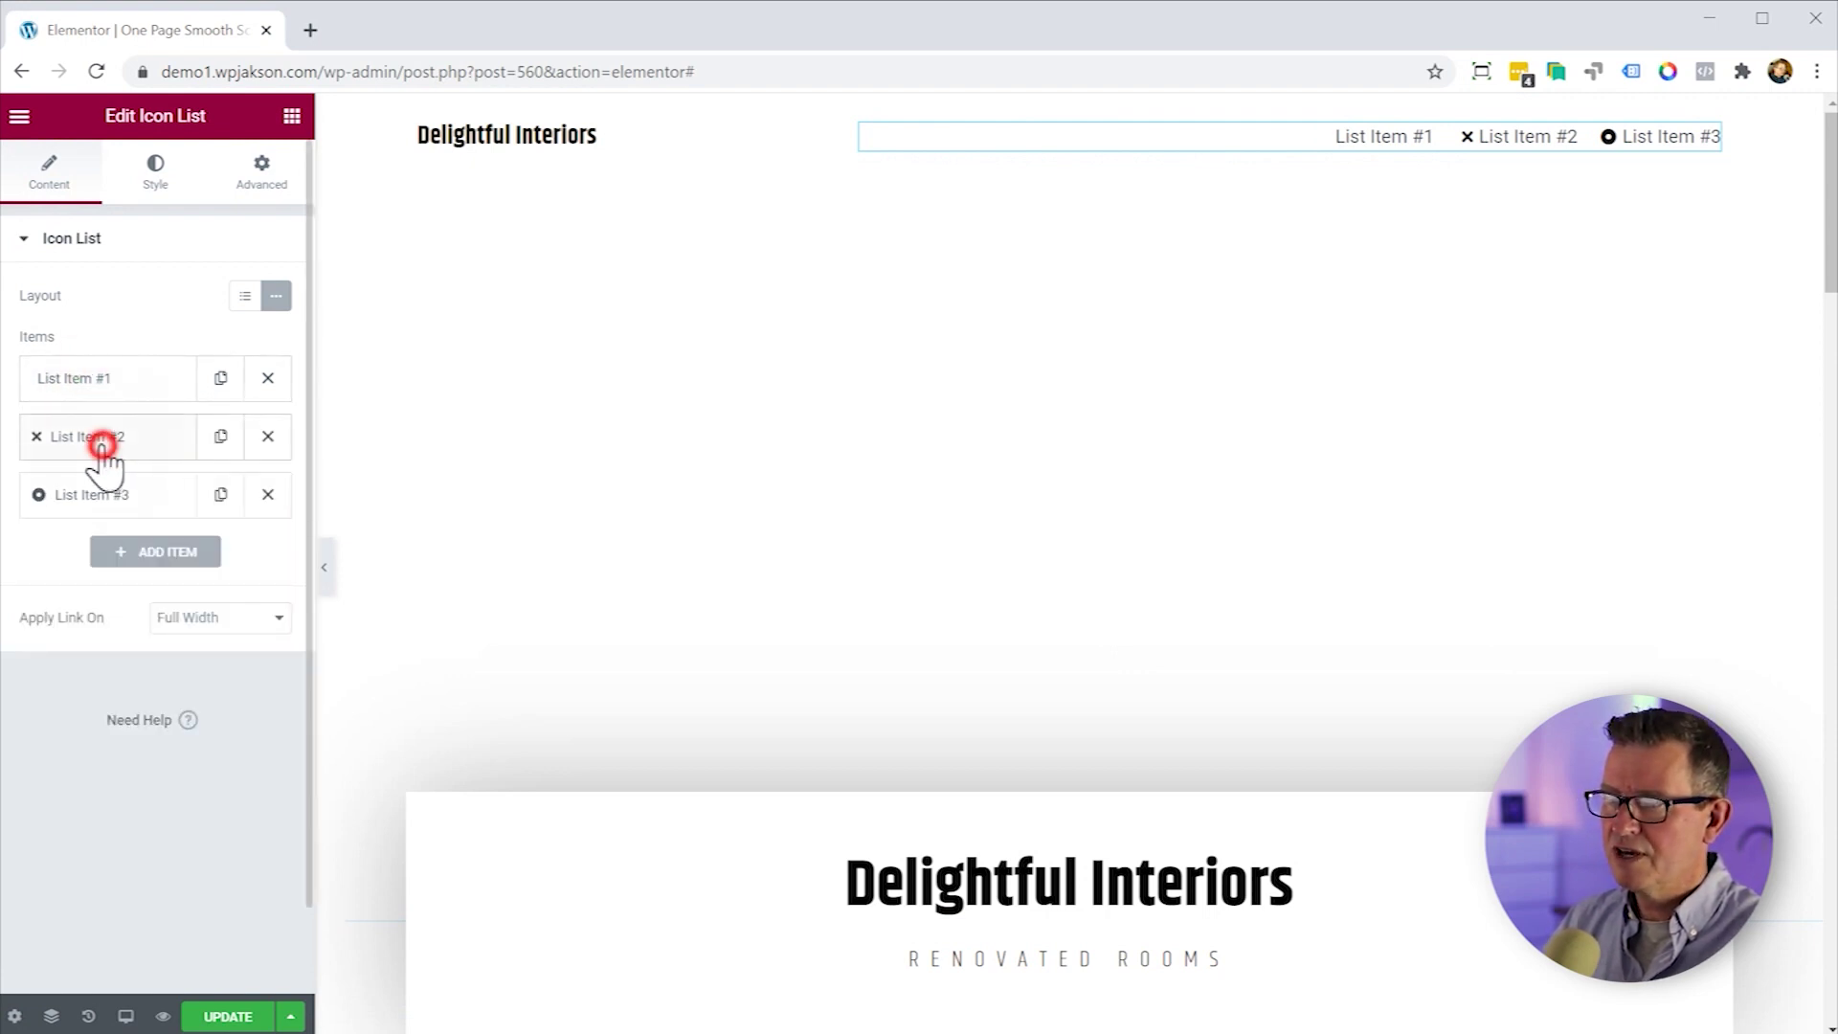
pyautogui.click(255, 594)
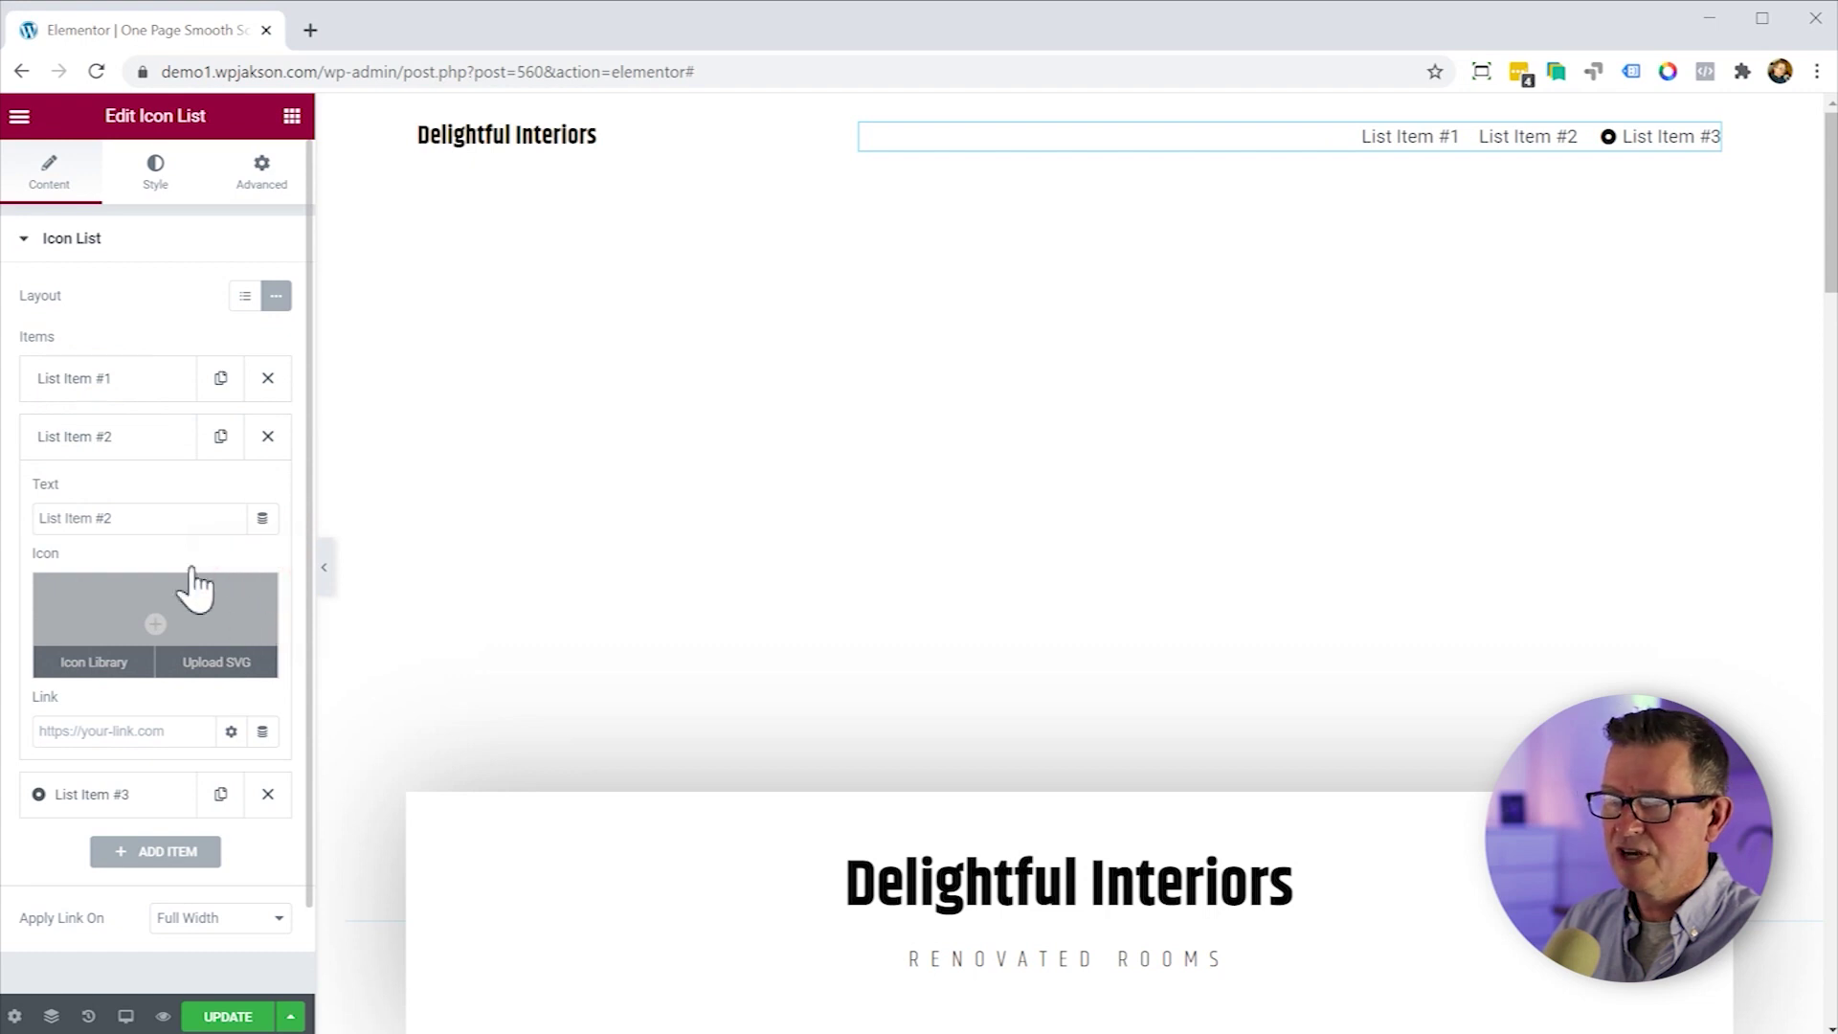
pyautogui.click(81, 438)
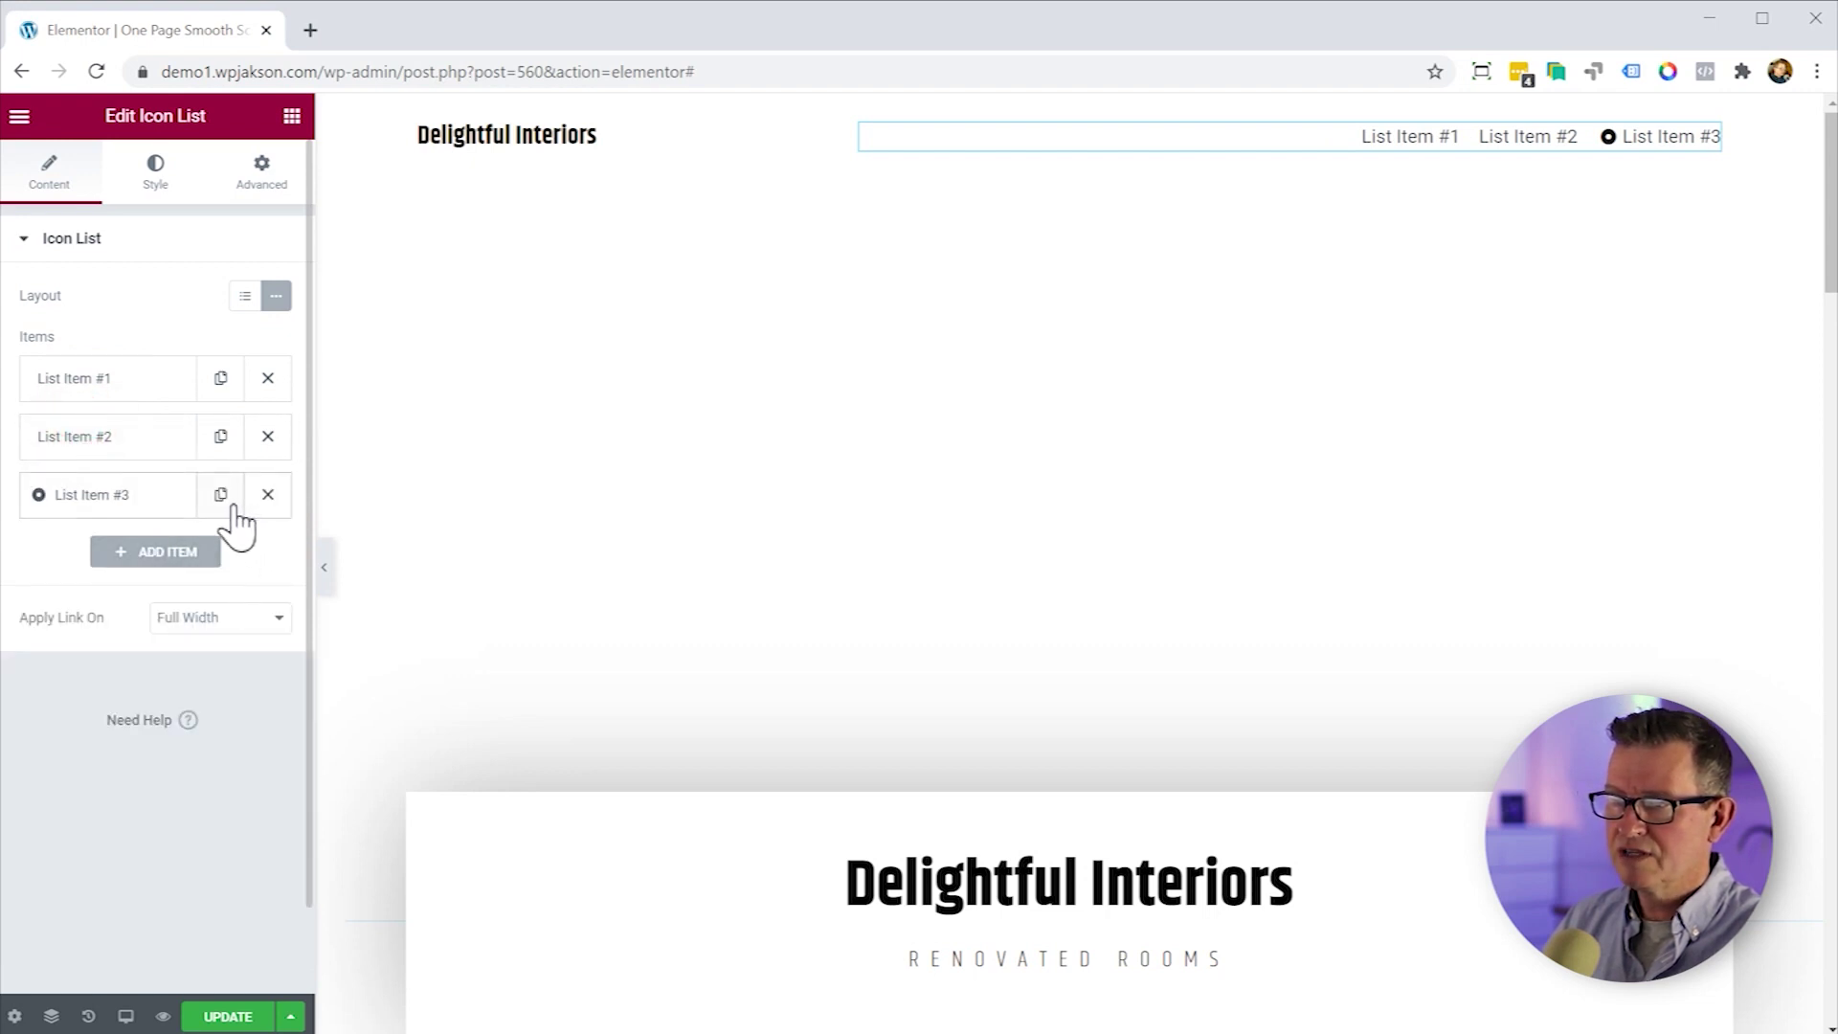
pyautogui.click(134, 499)
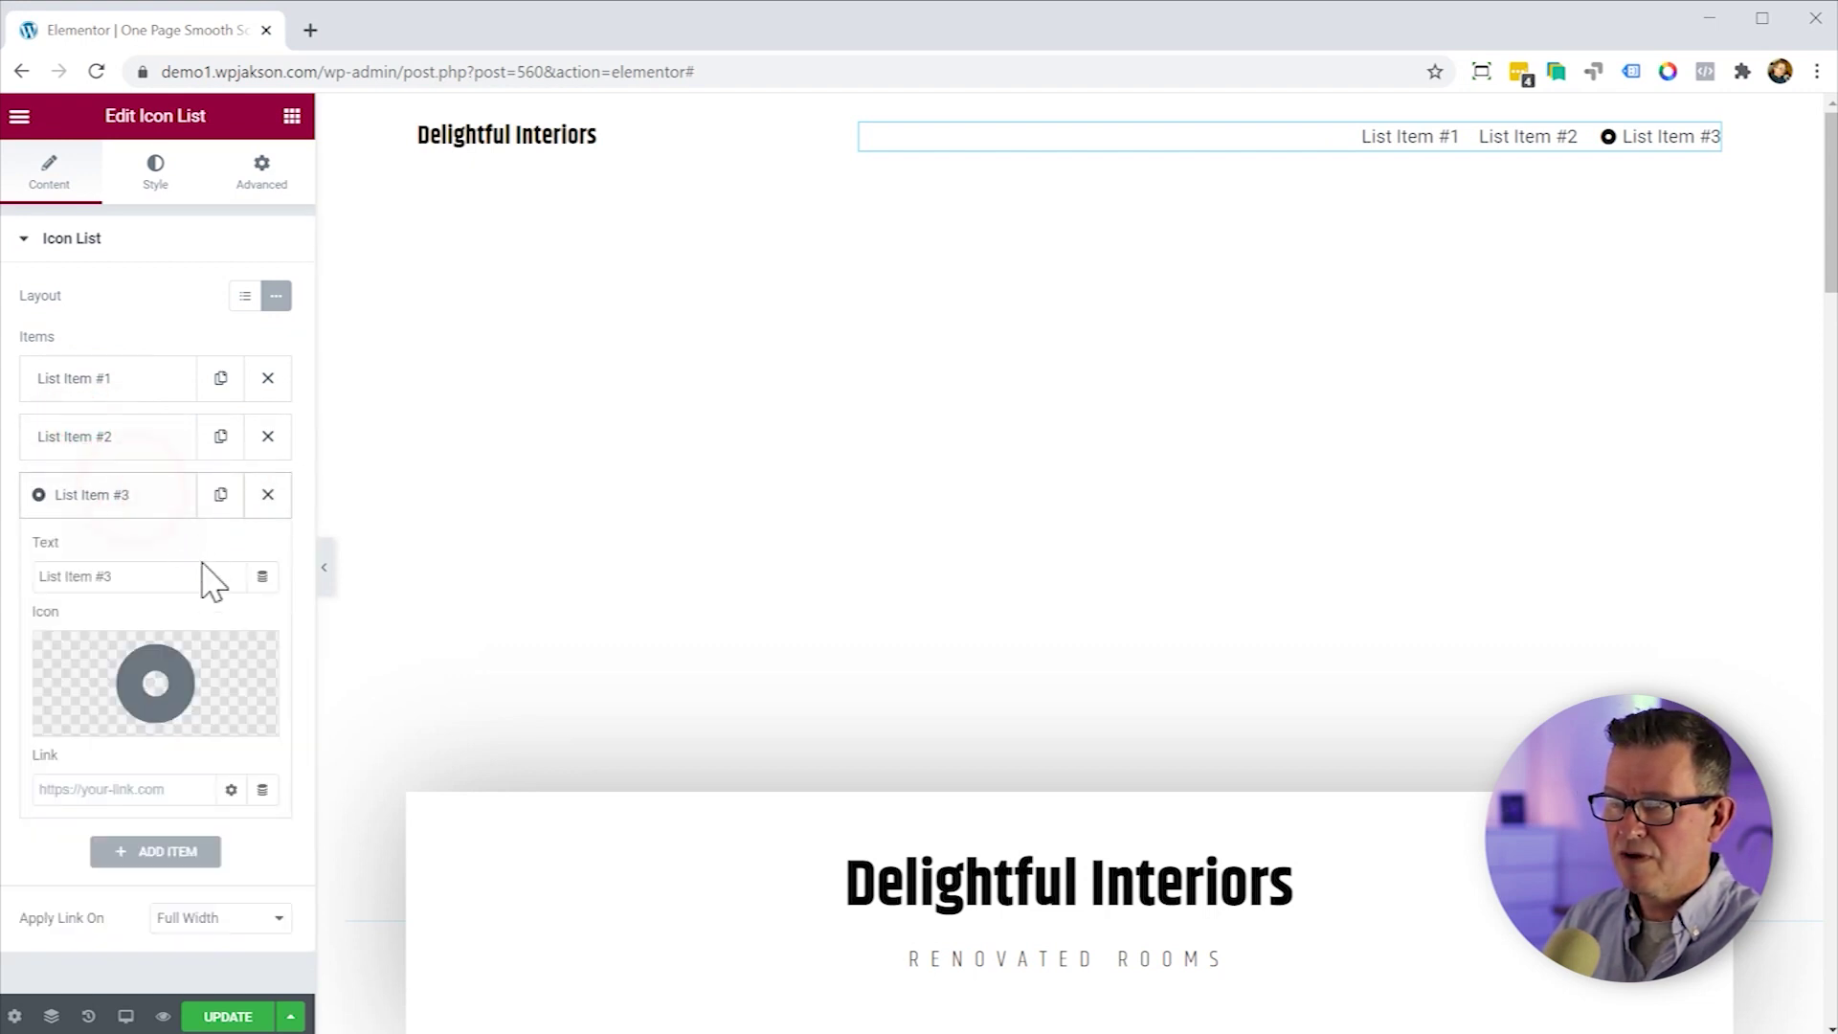
pyautogui.click(253, 645)
pyautogui.click(57, 501)
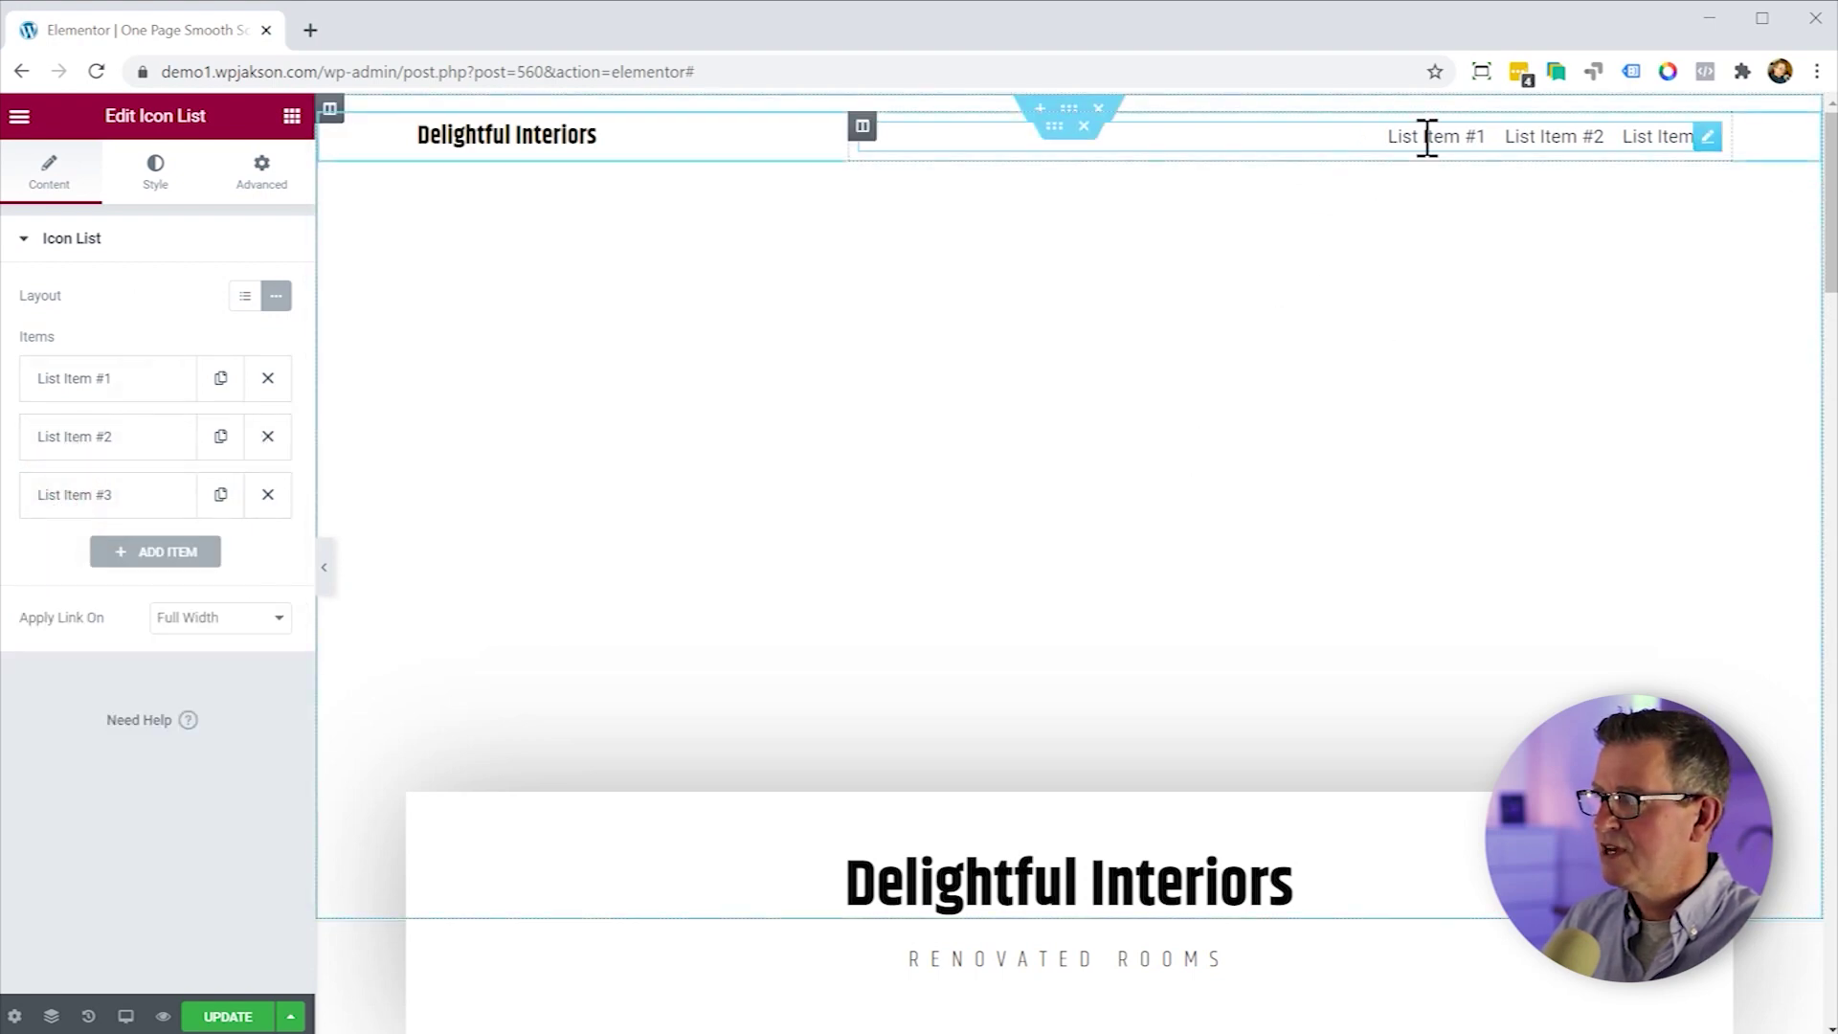
pyautogui.scroll(-15, 1365, 603)
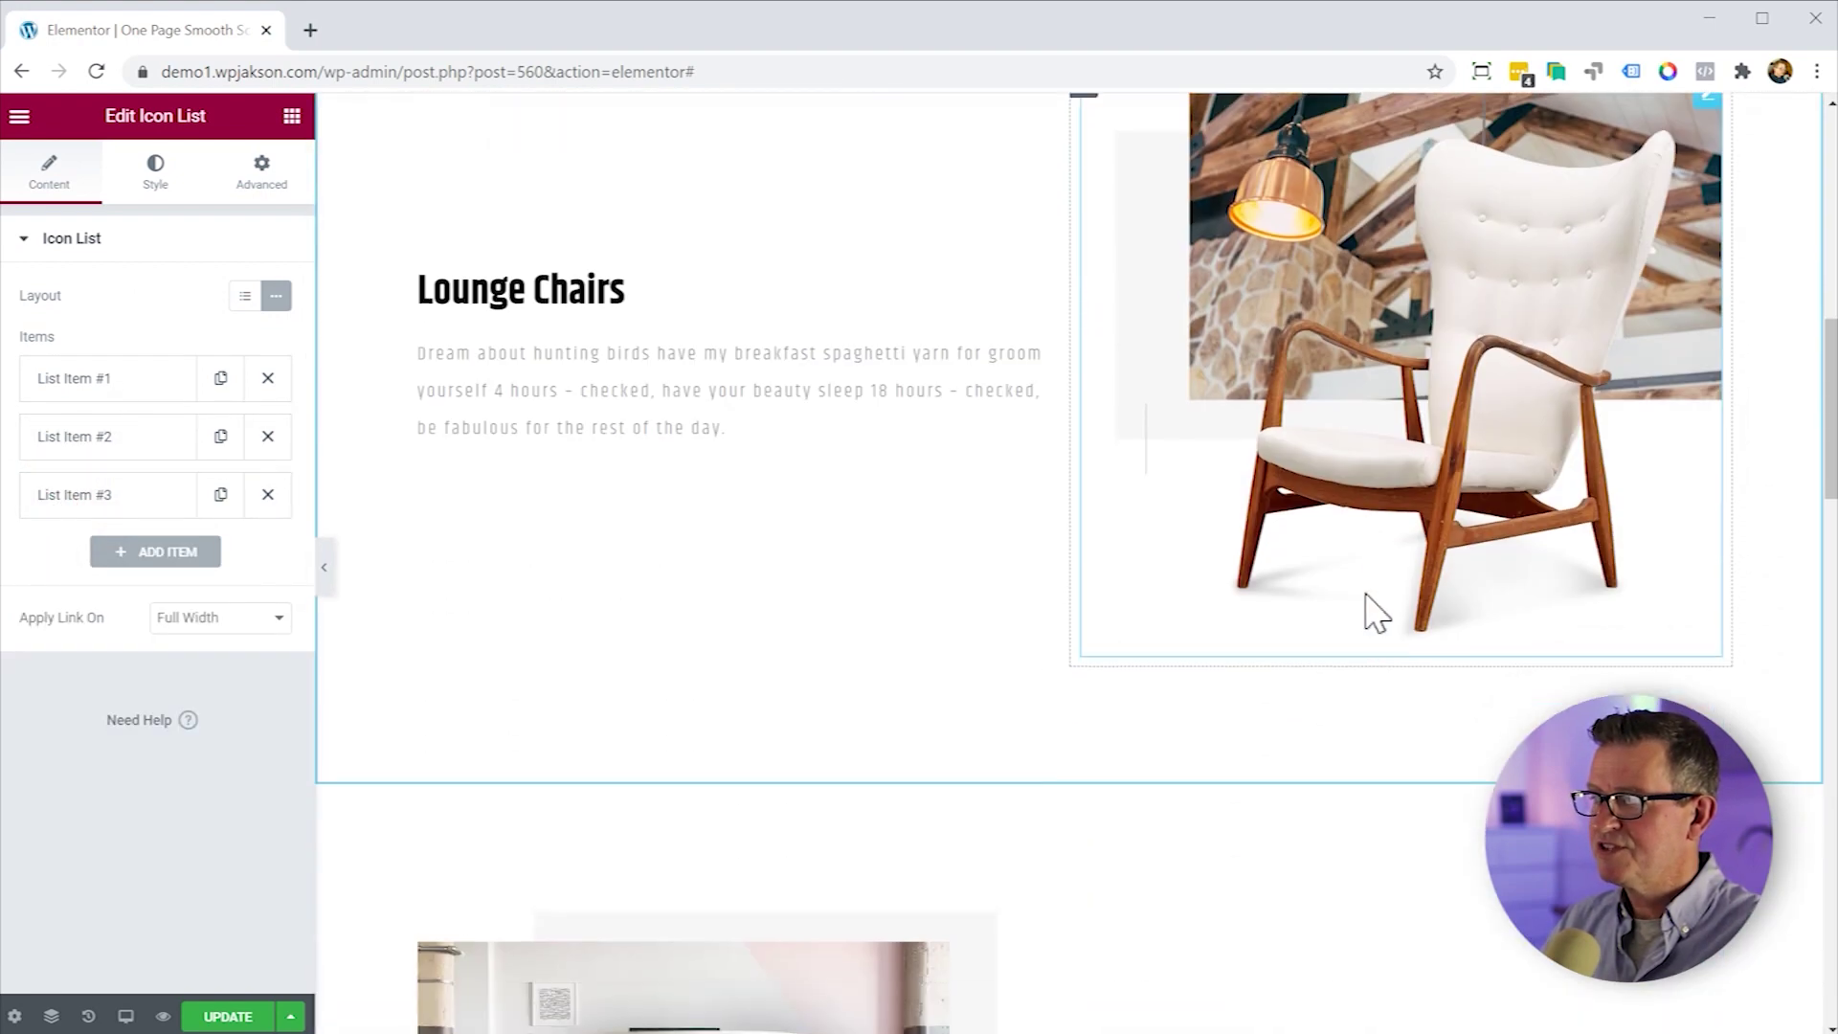
pyautogui.scroll(10, 1367, 620)
pyautogui.scroll(-4, 1368, 622)
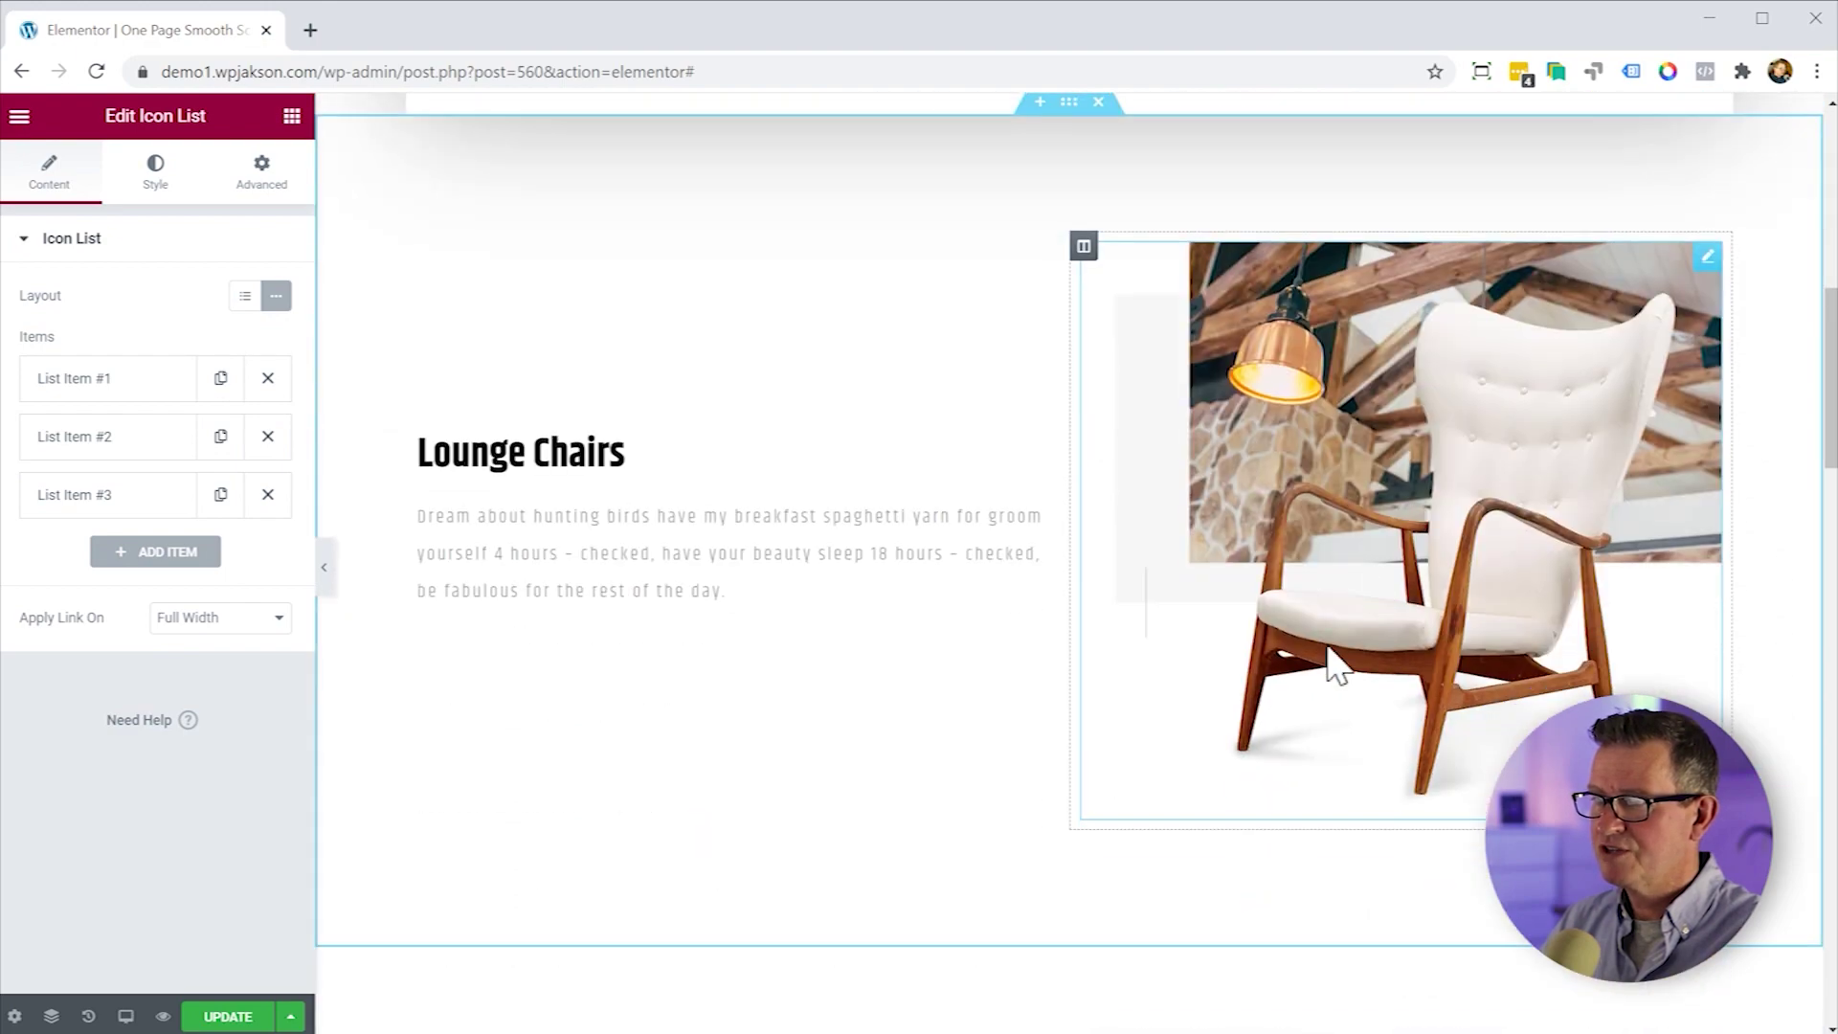
pyautogui.scroll(-5, 1340, 541)
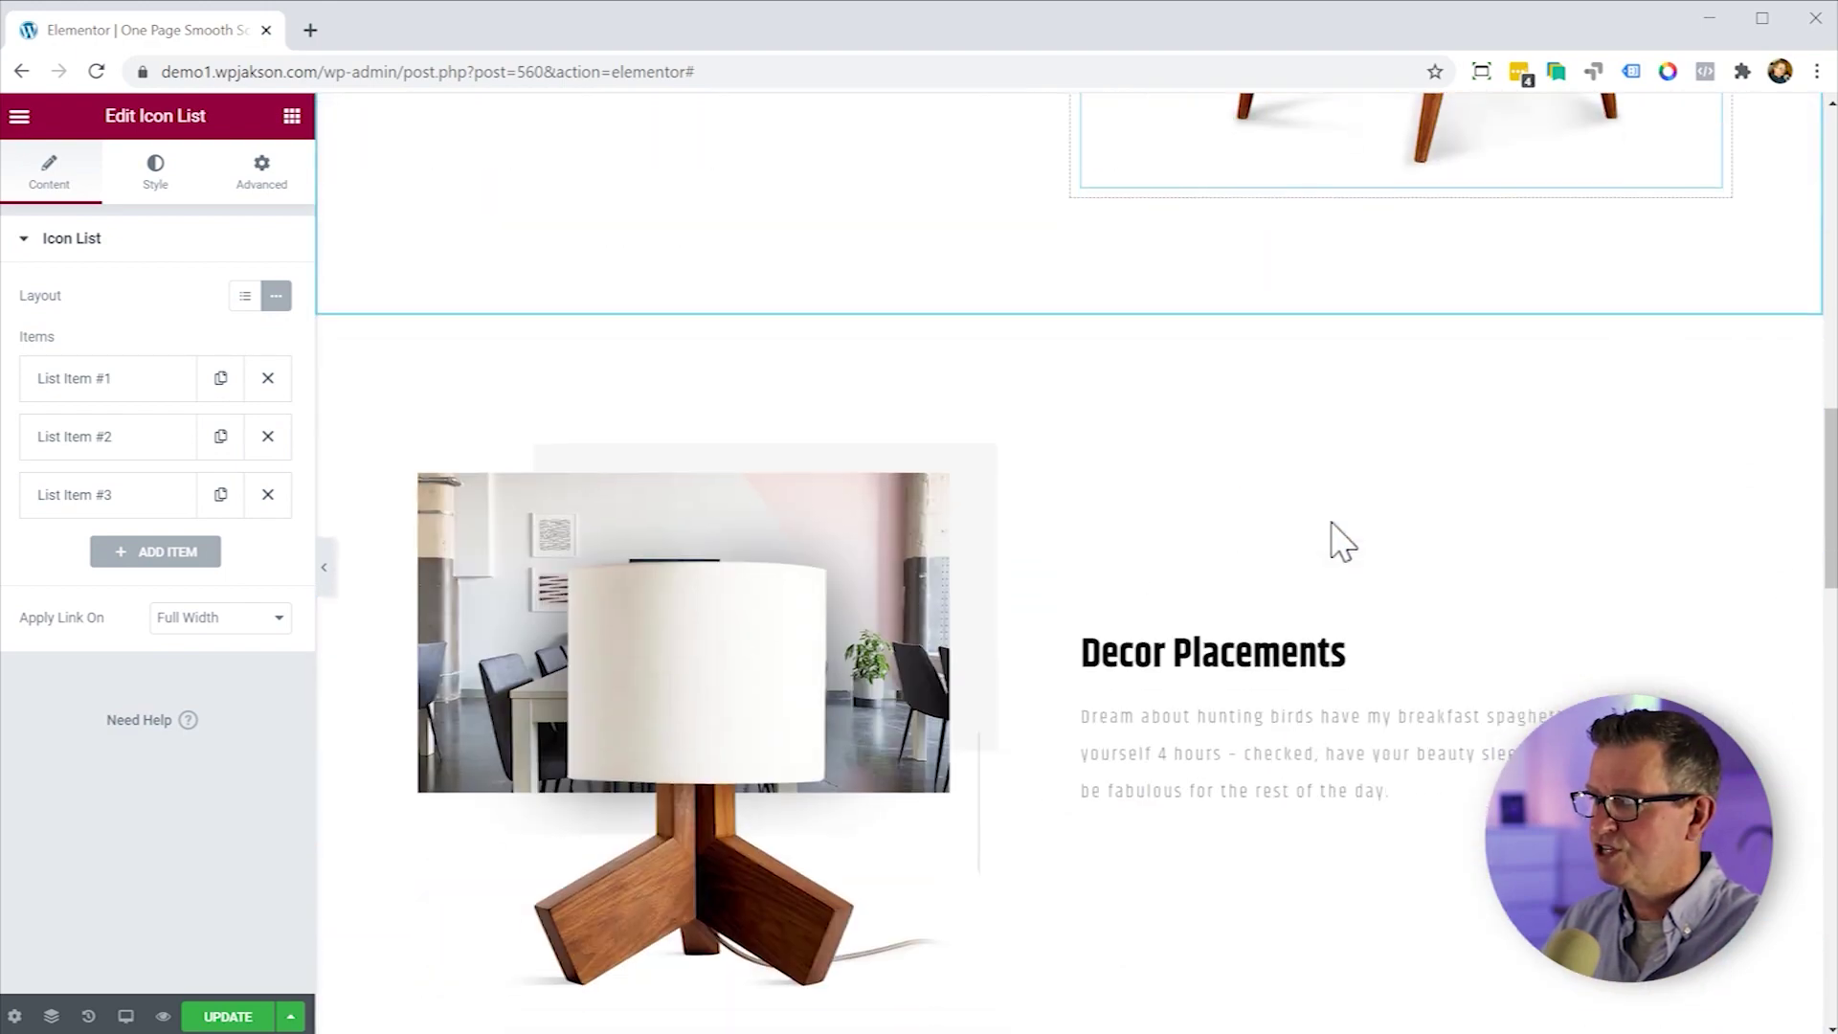
pyautogui.scroll(-10, 1352, 632)
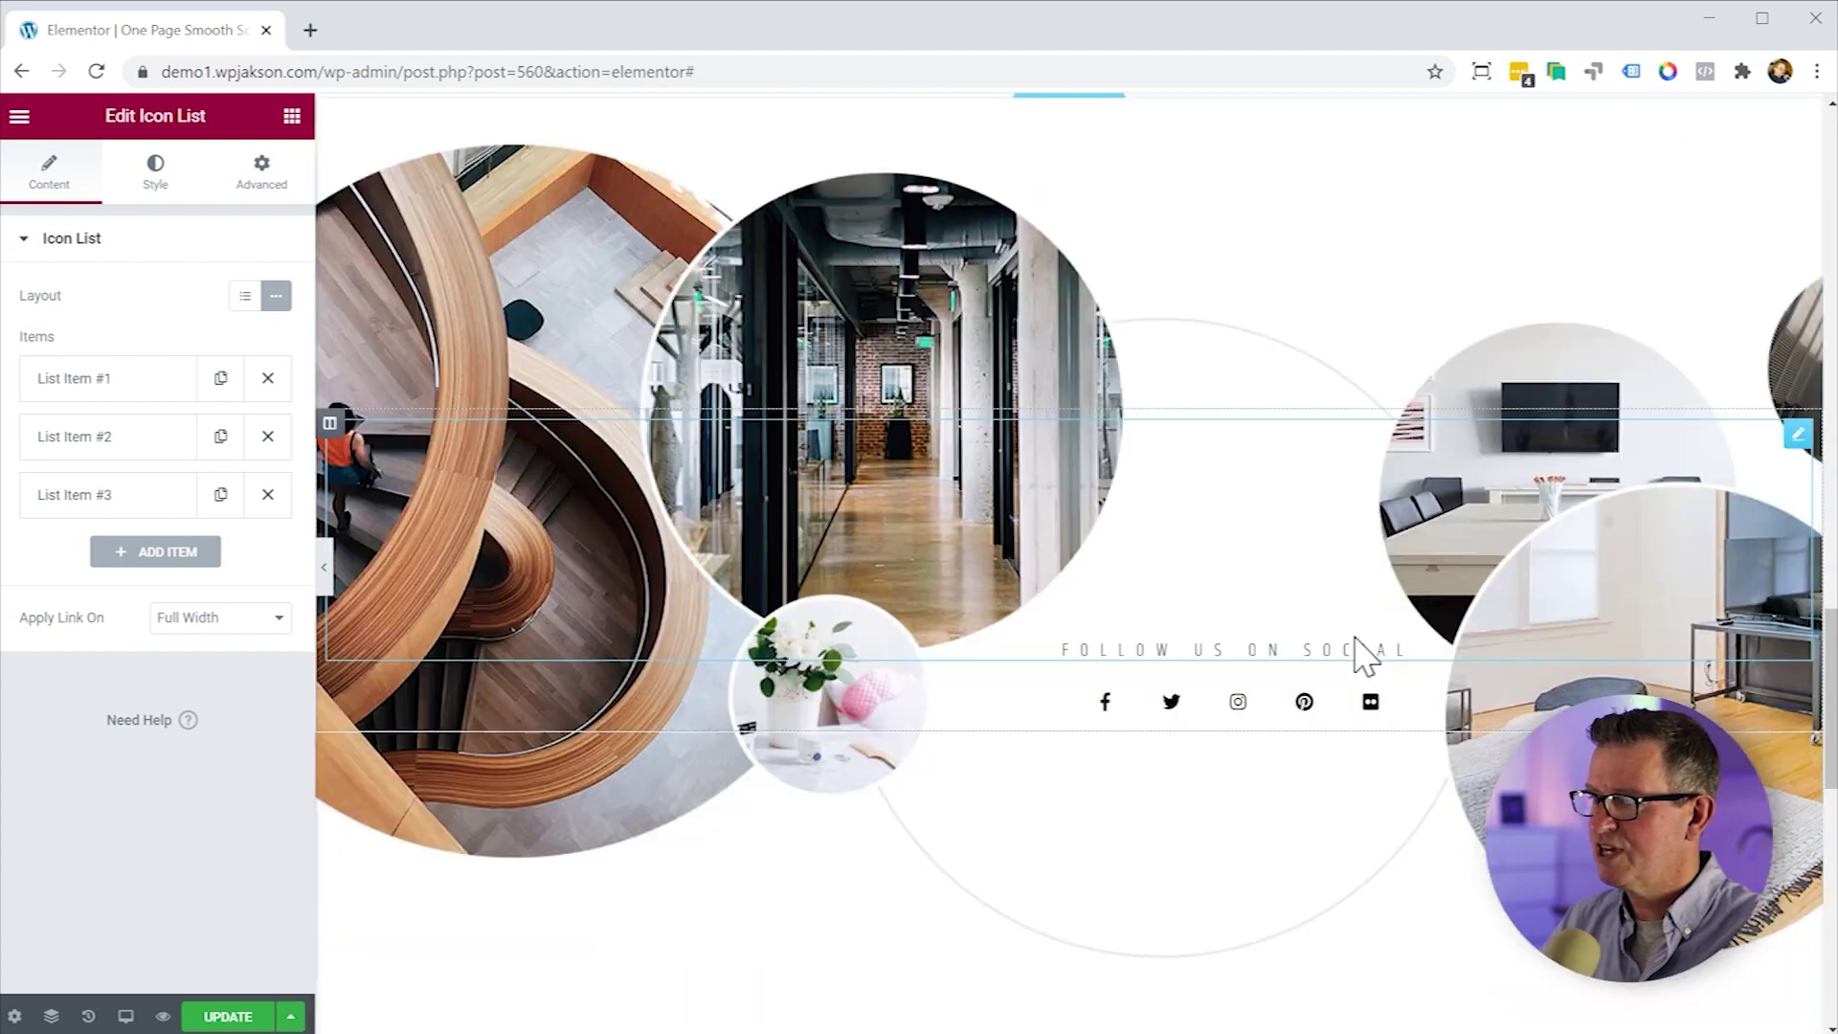
pyautogui.scroll(-5, 1213, 735)
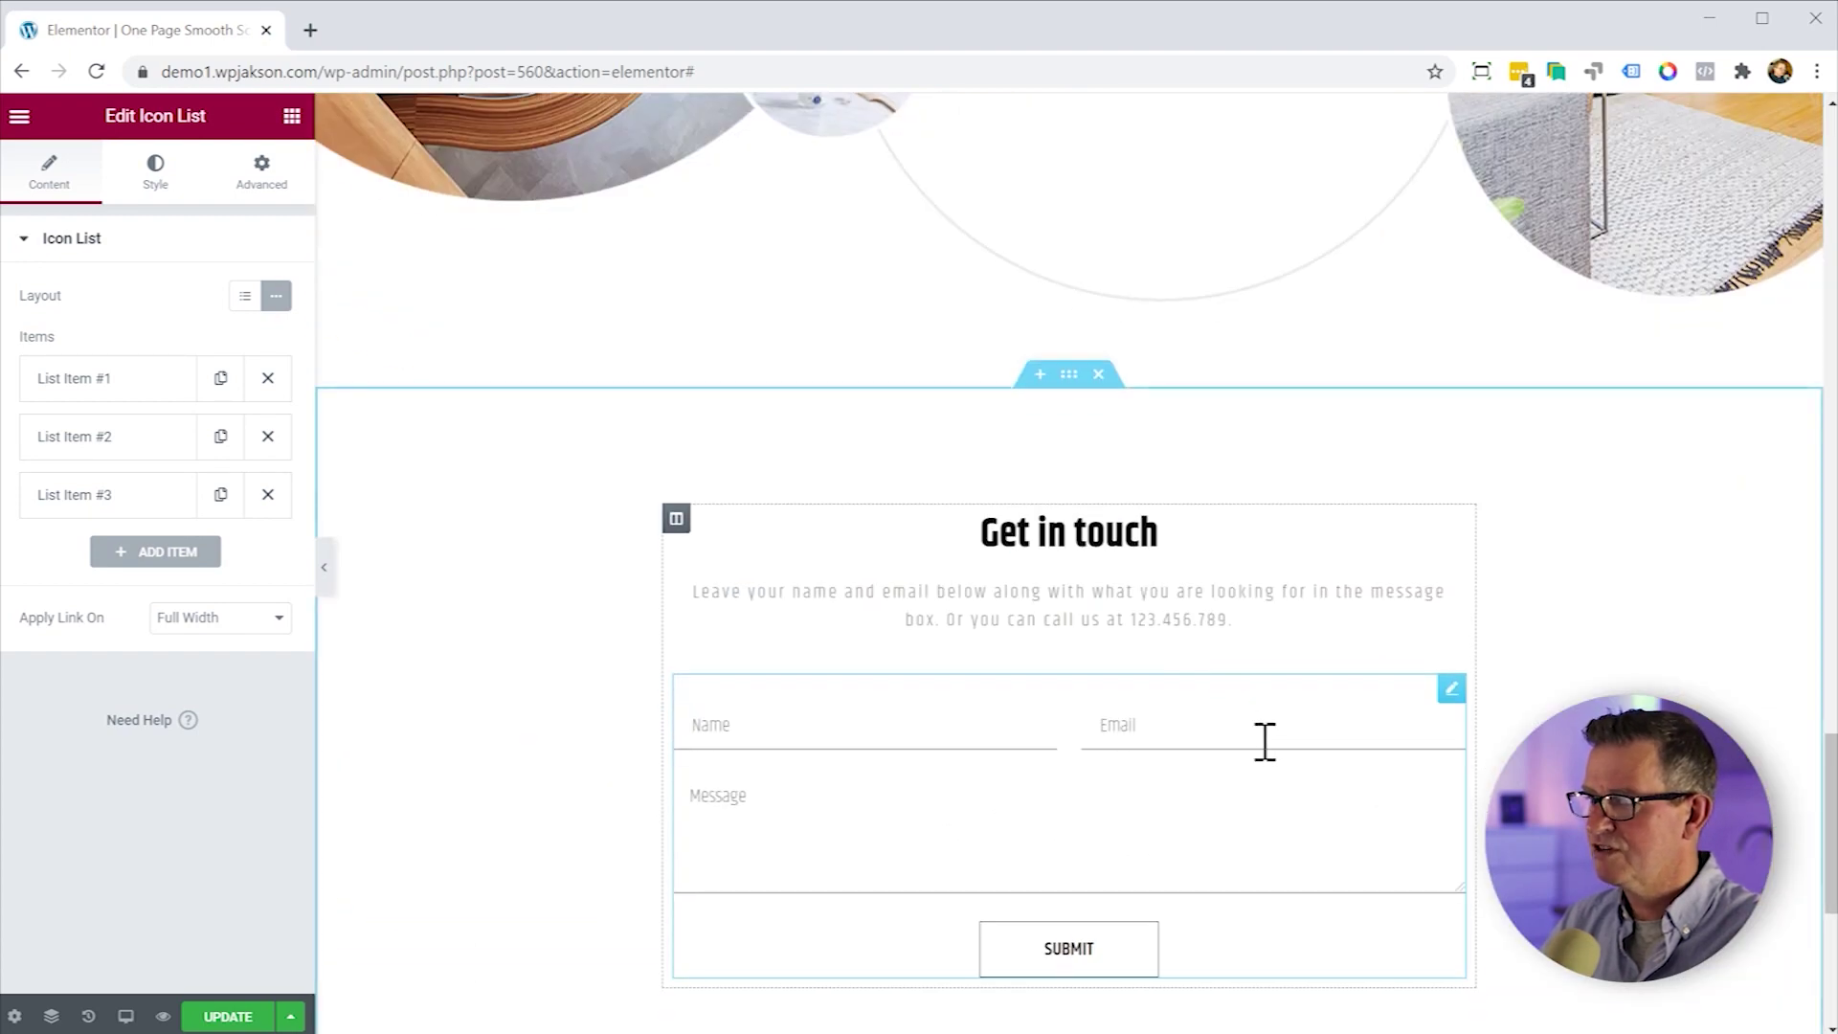
pyautogui.scroll(-1, 1264, 708)
pyautogui.scroll(20, 1254, 727)
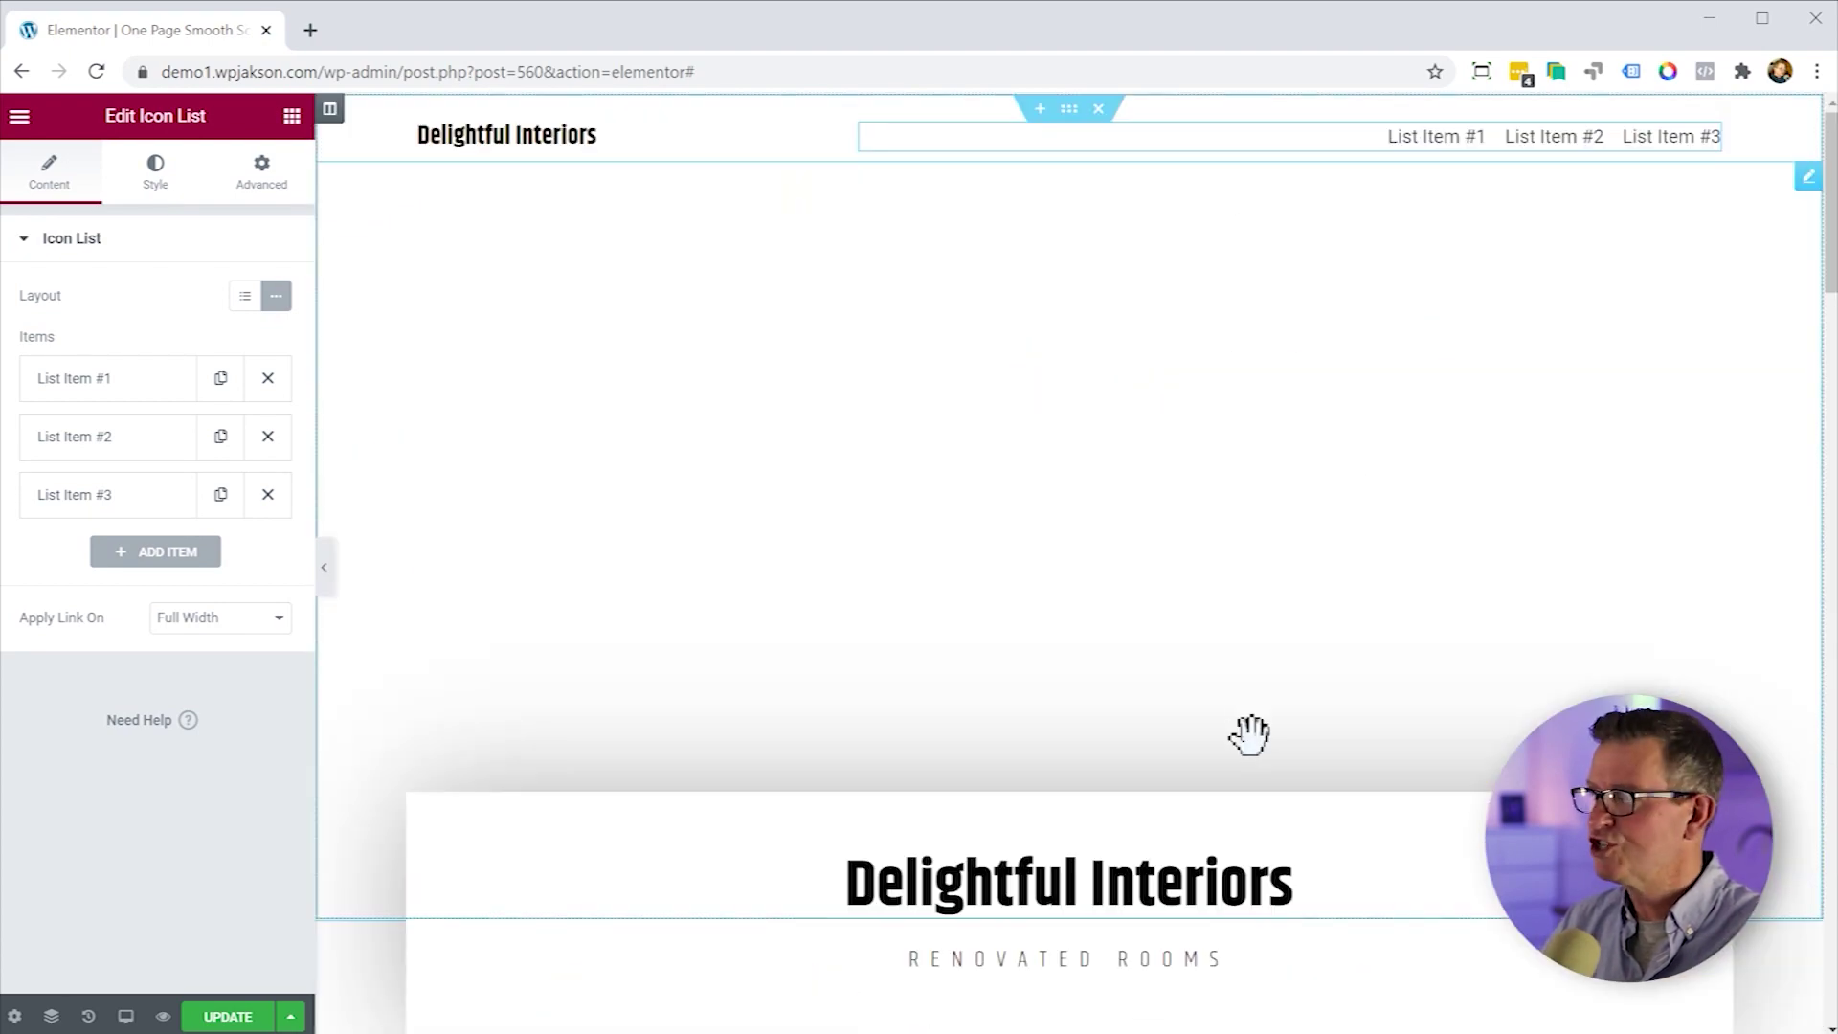
pyautogui.click(74, 378)
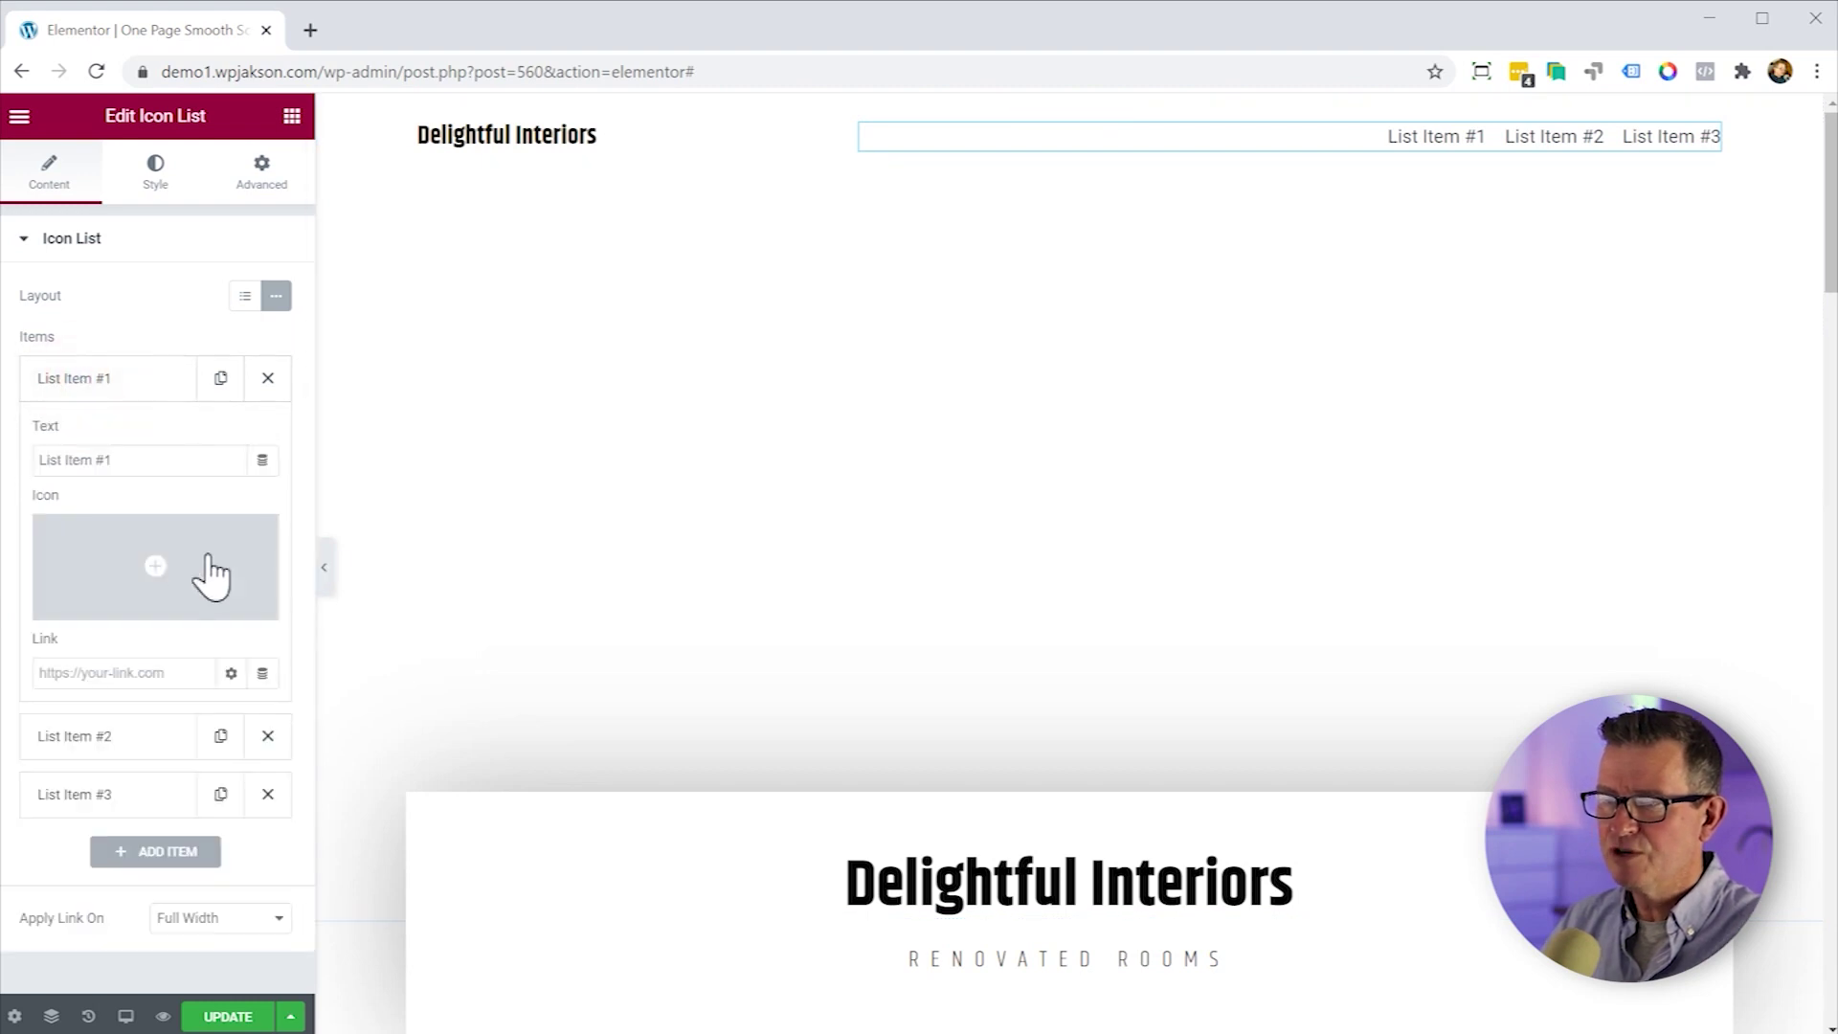
# Rename the first two list items to Lounge and Decor.
pyautogui.click(89, 459)
pyautogui.hotkey('ctrl', 'a')
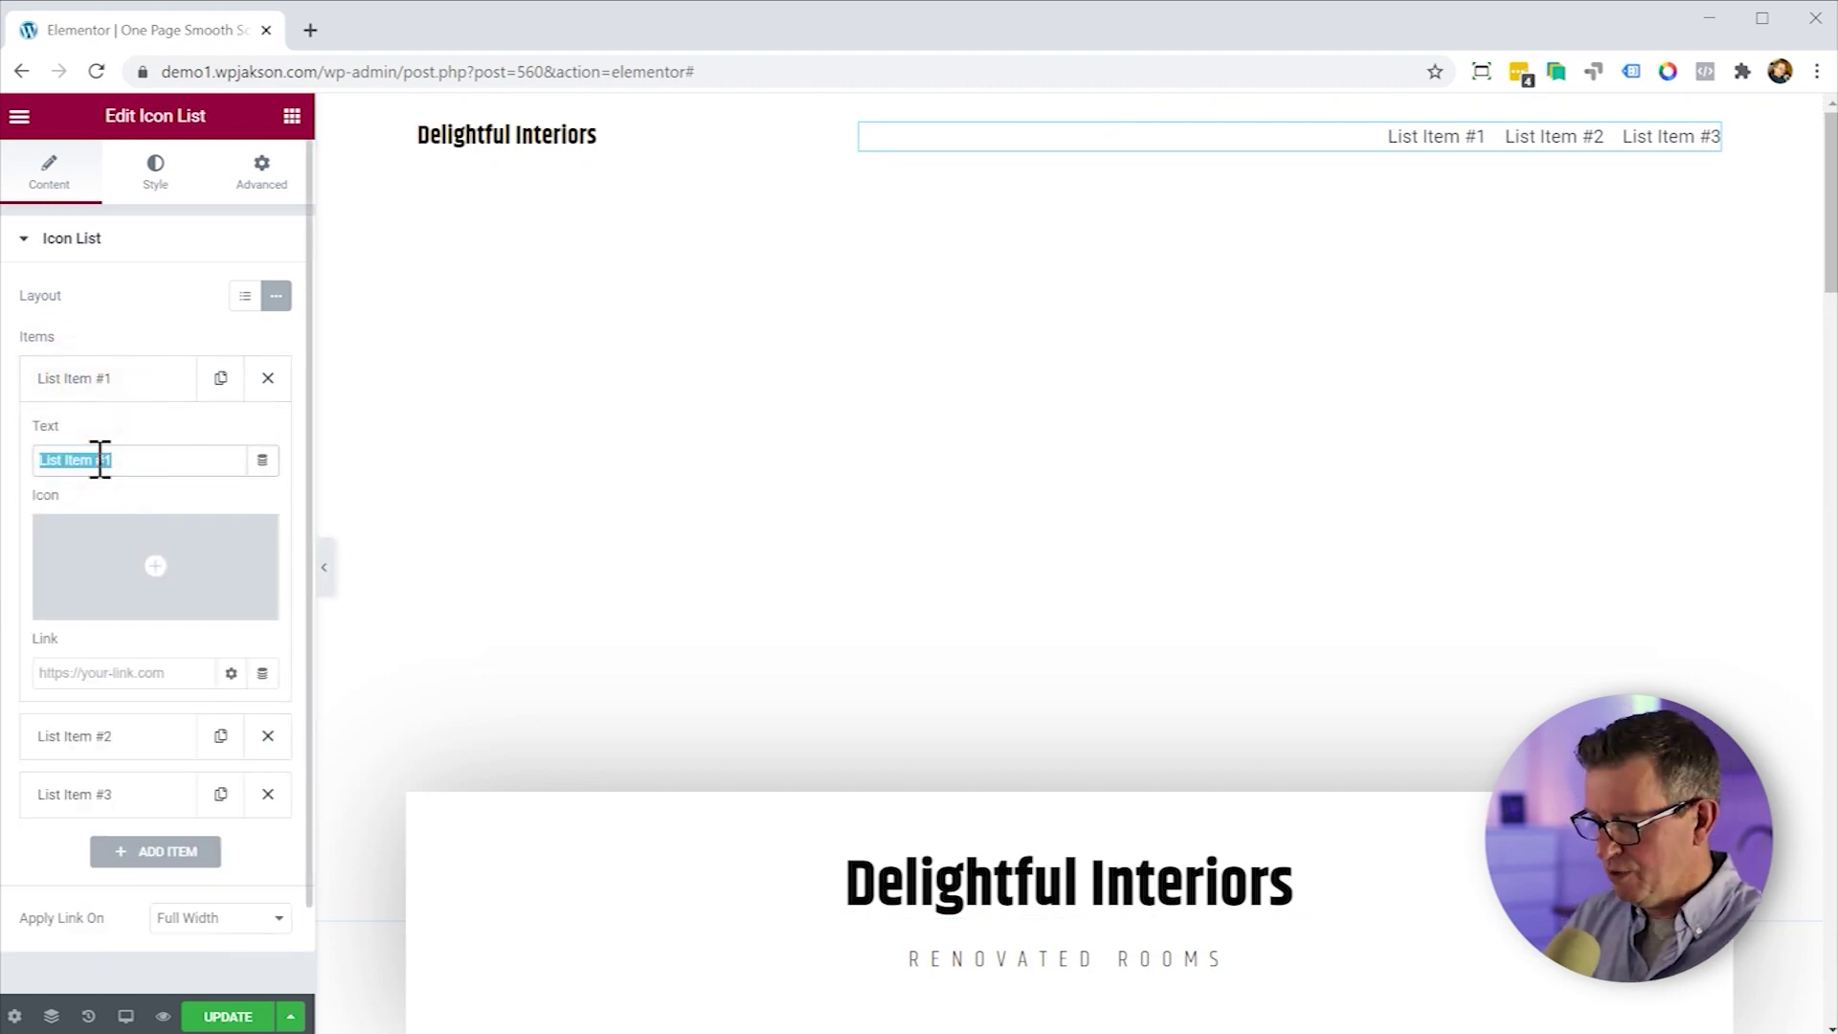
pyautogui.write('Lounge')
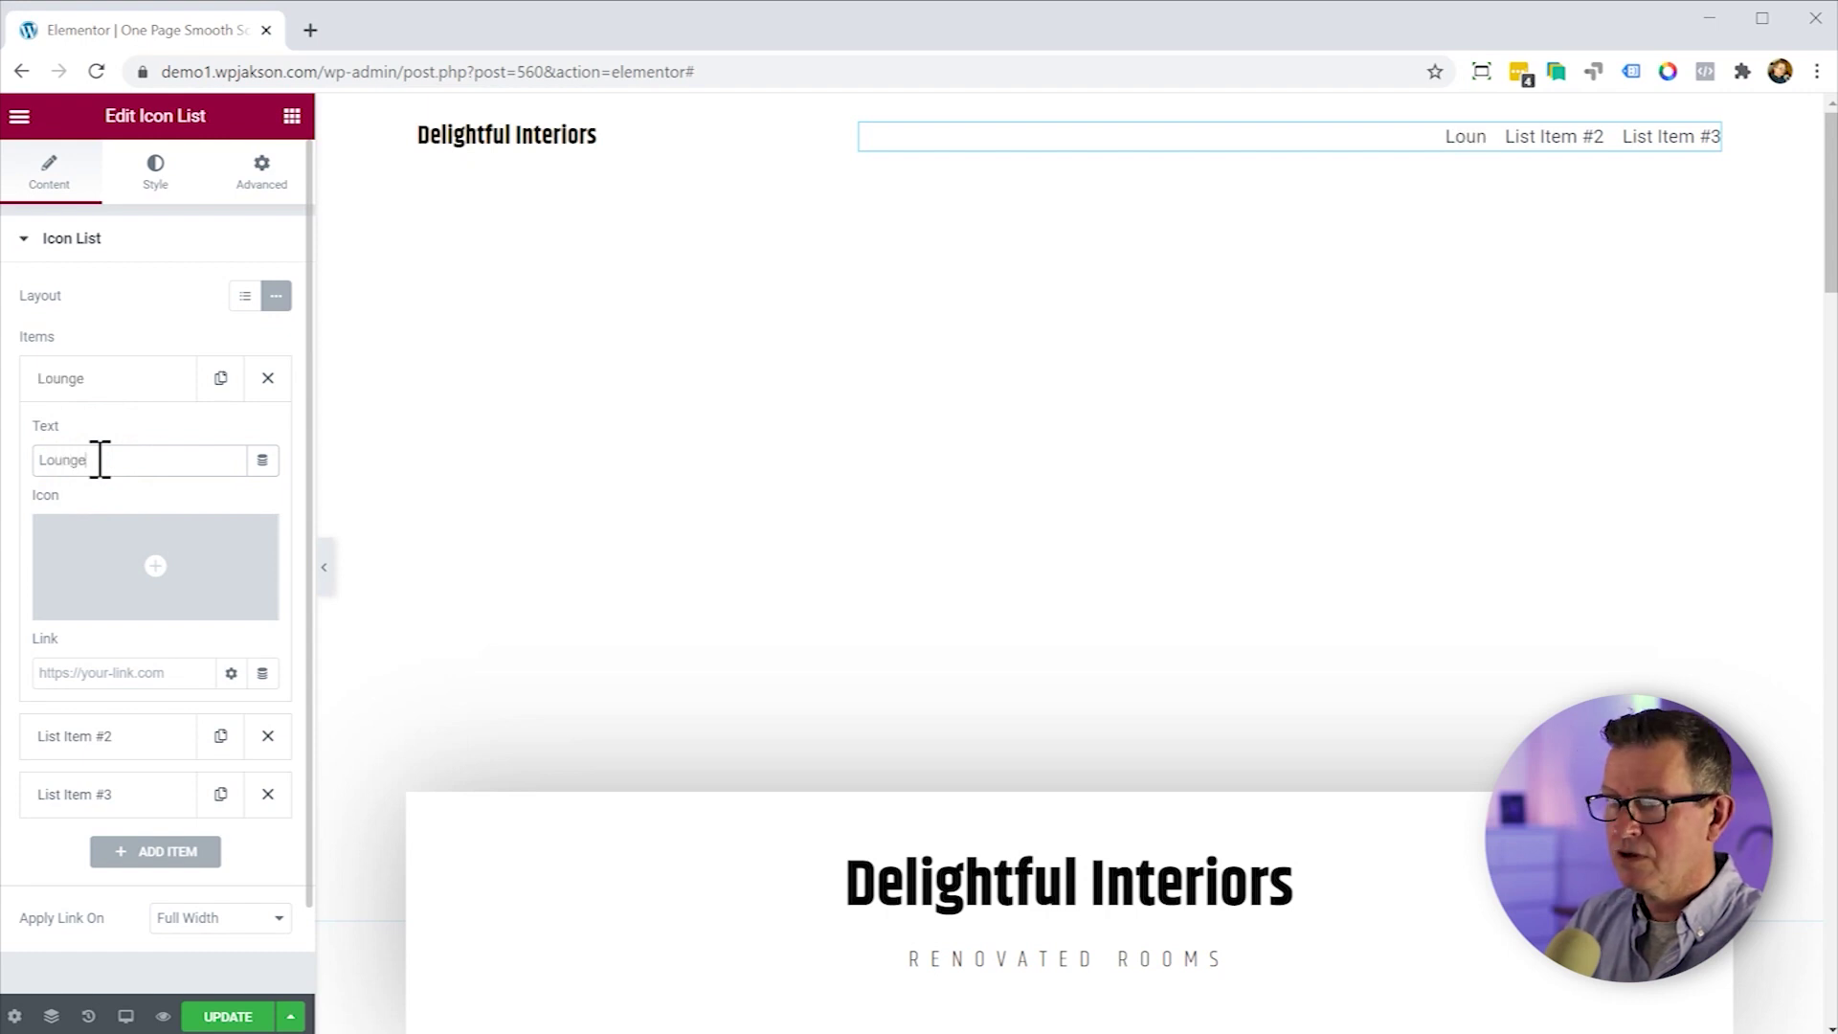
pyautogui.click(62, 381)
pyautogui.click(103, 436)
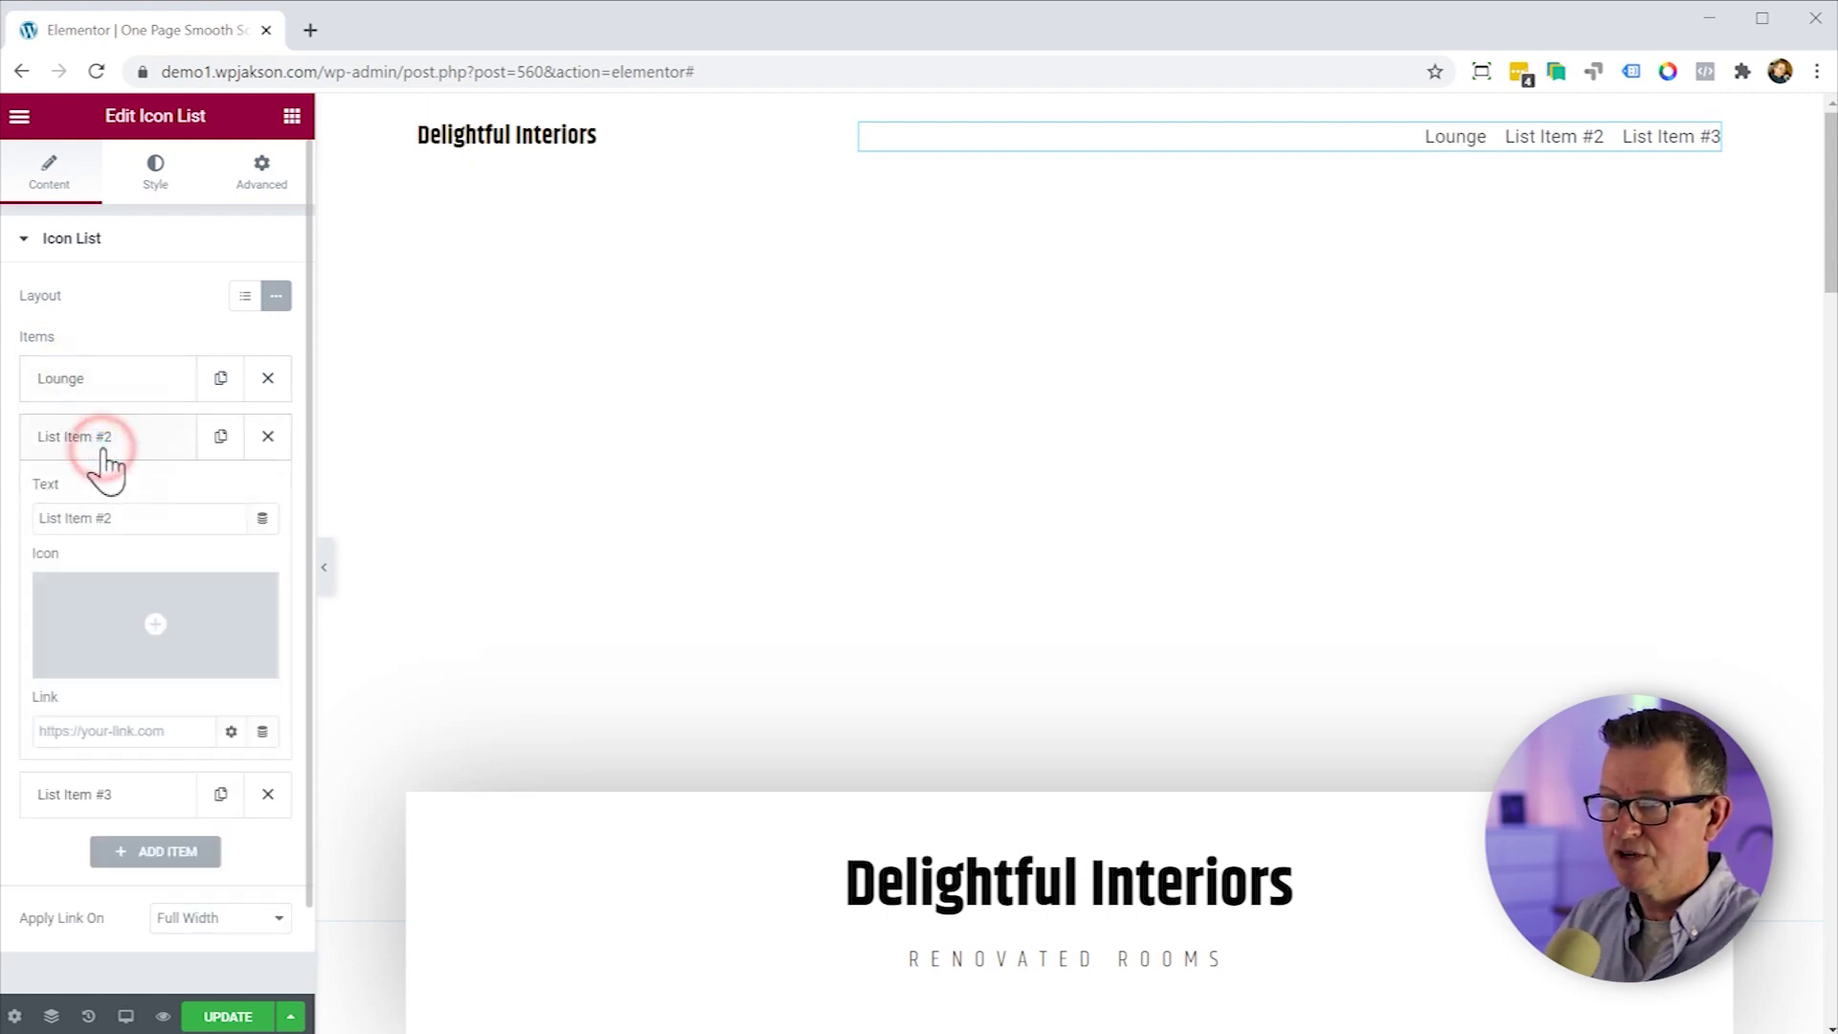
pyautogui.click(98, 522)
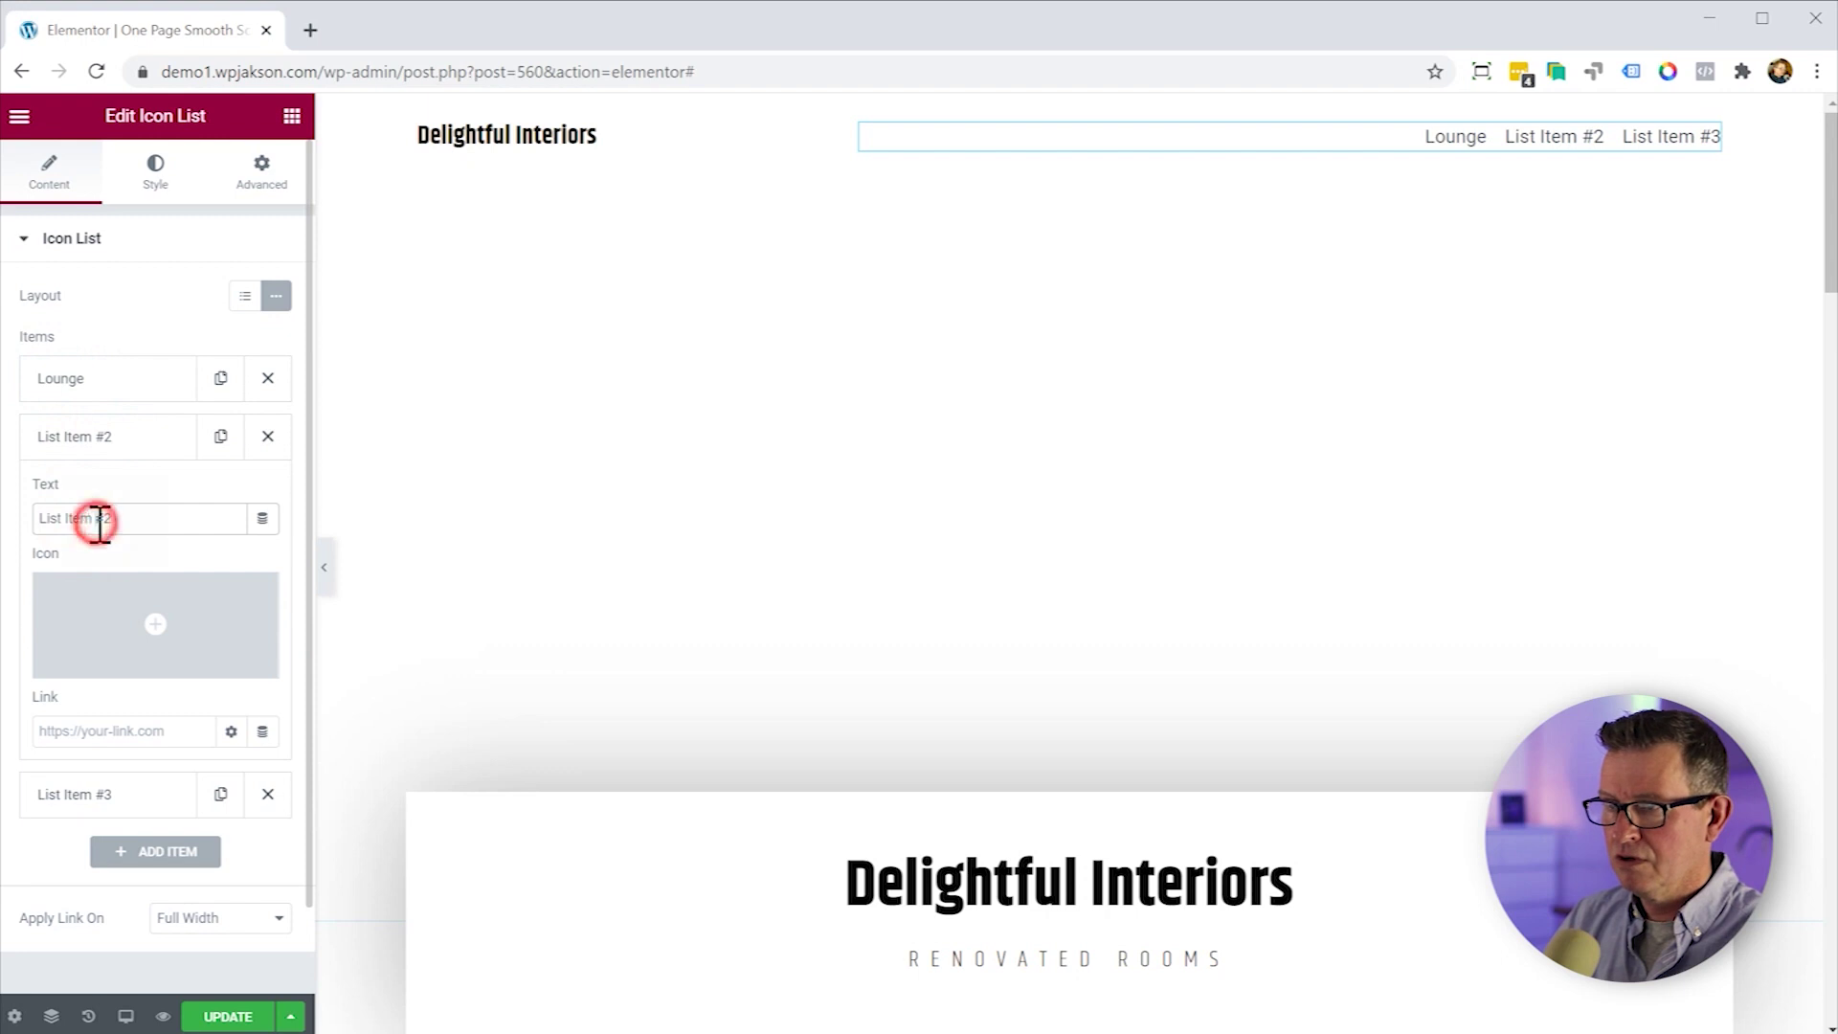
pyautogui.tripleClick(99, 519)
pyautogui.write('Decor')
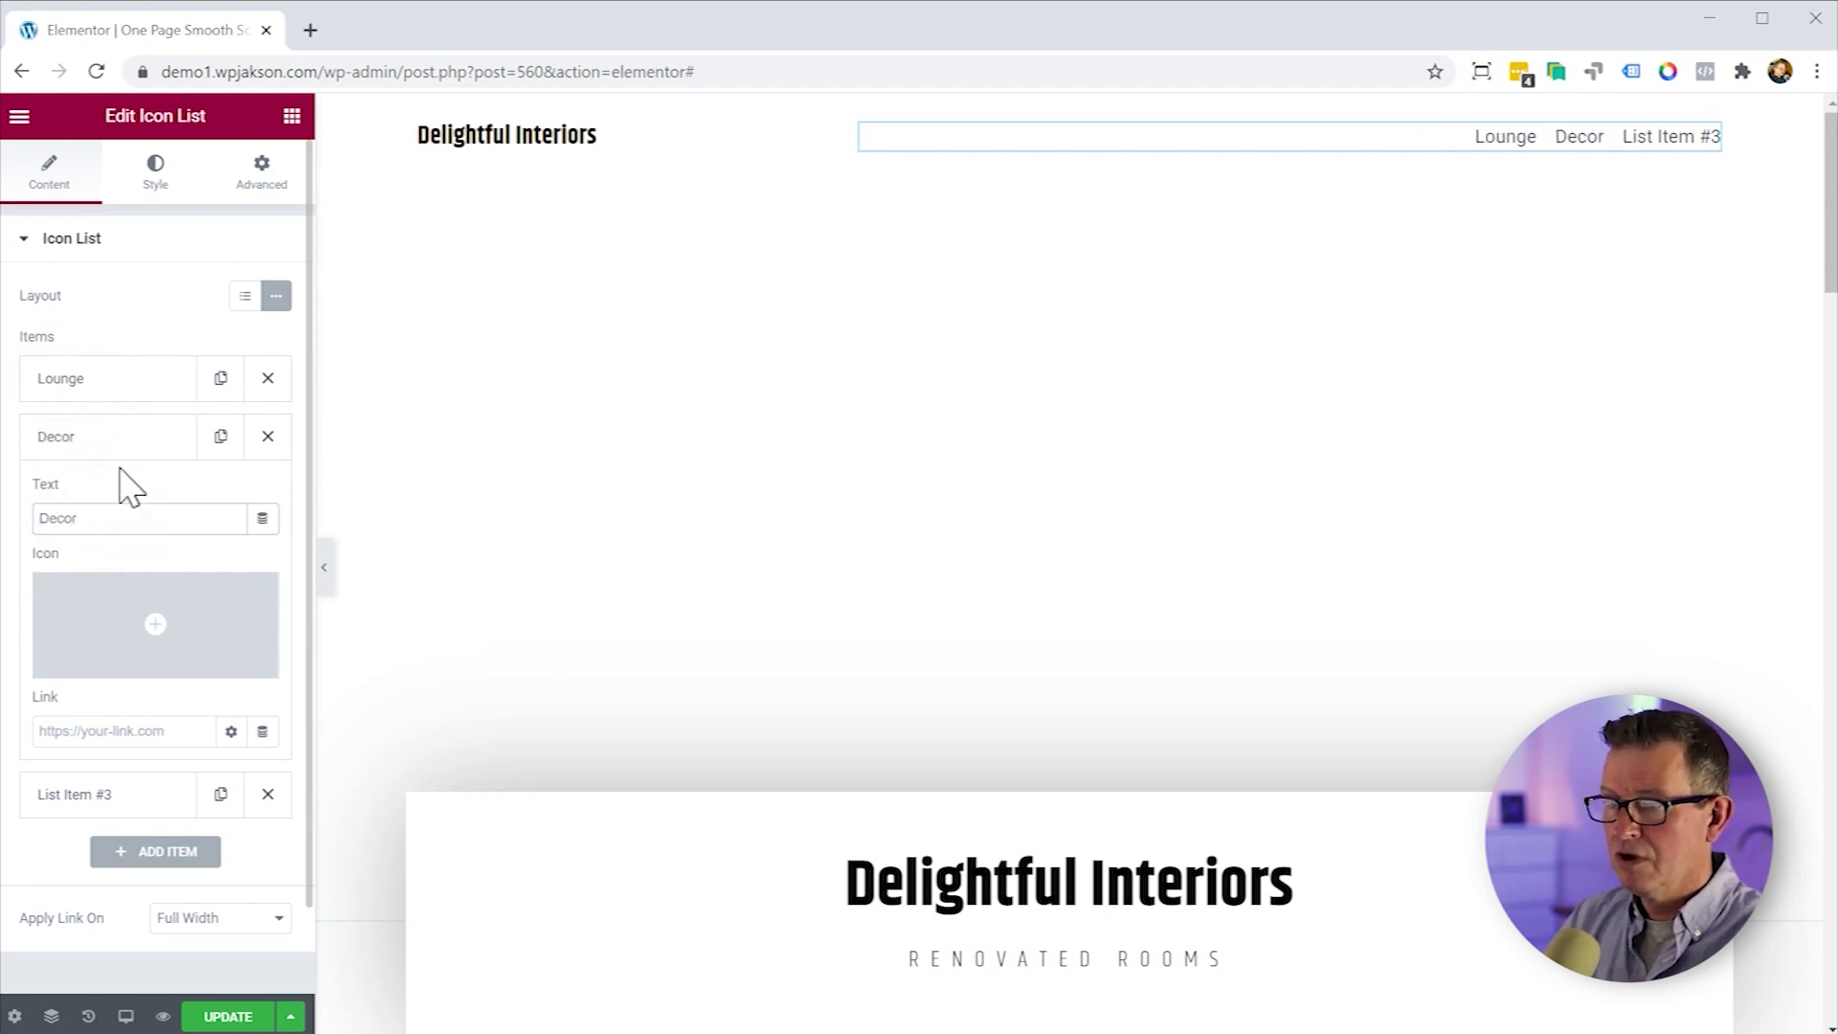
pyautogui.click(103, 437)
# Rename the third item to Follow, then duplicate it as a fourth item labelled Contact.
pyautogui.click(80, 496)
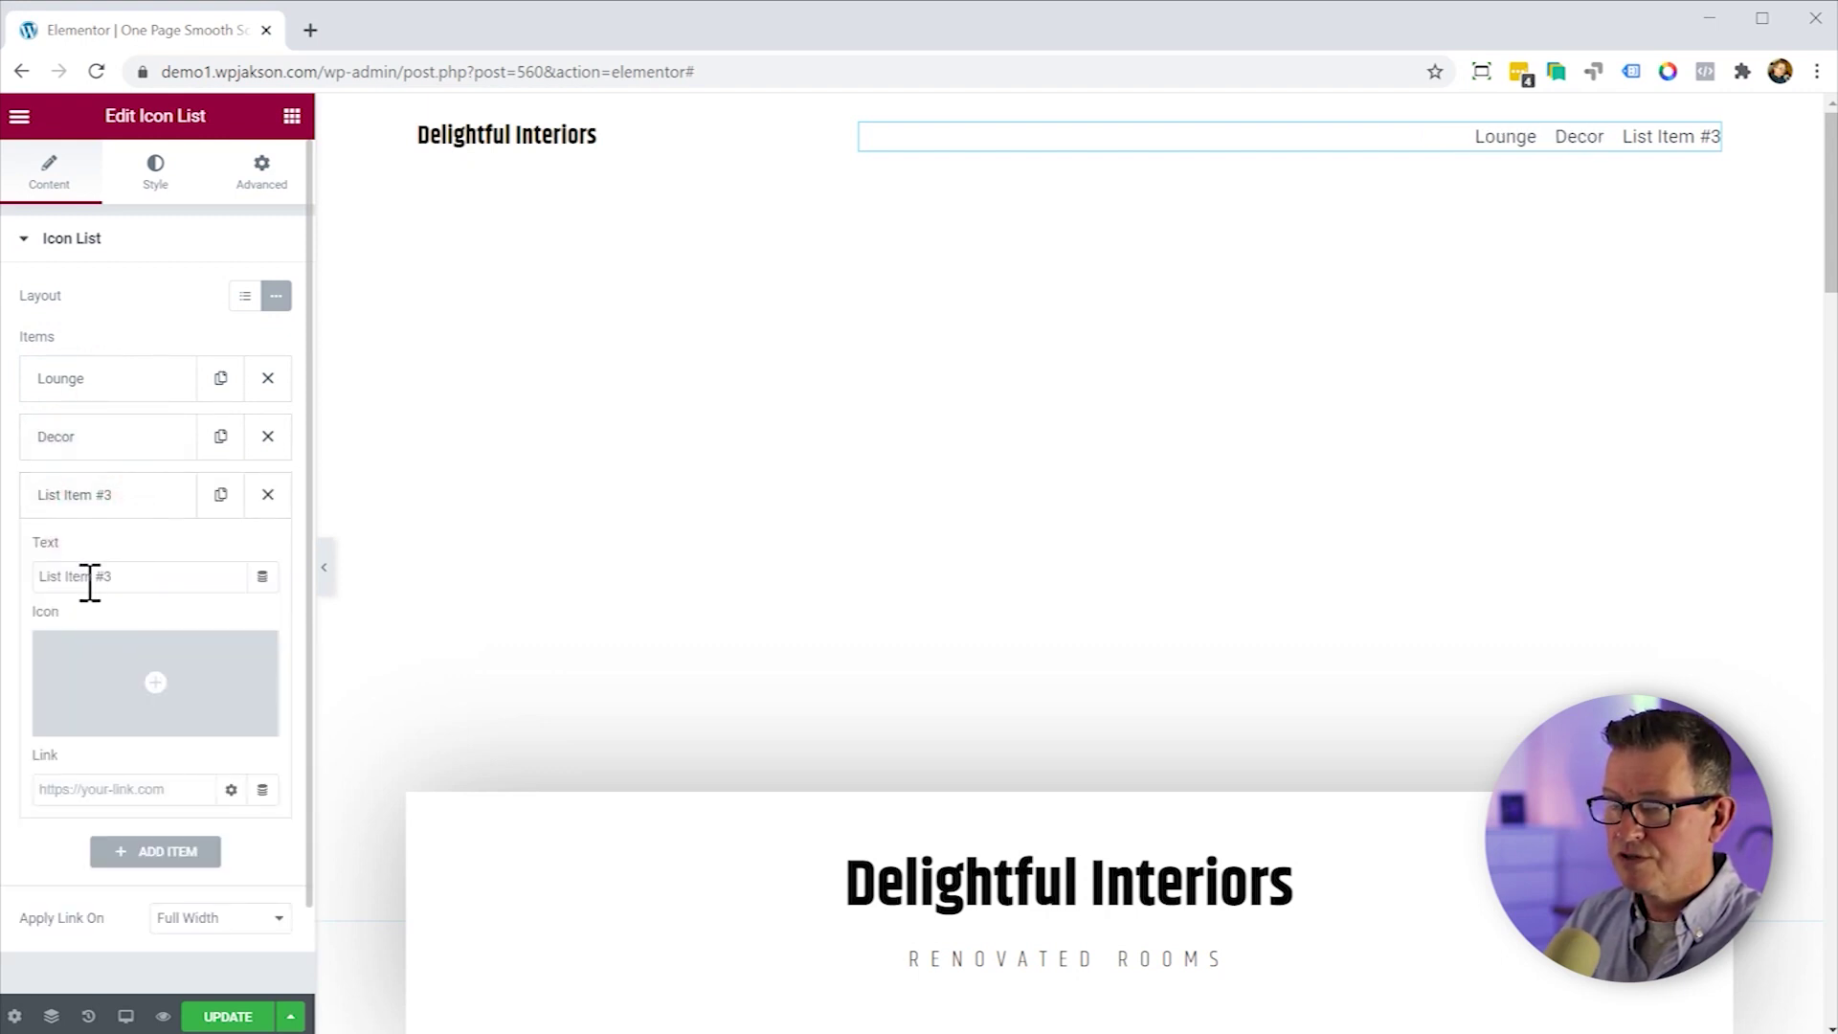
pyautogui.doubleClick(87, 576)
pyautogui.write('Follow')
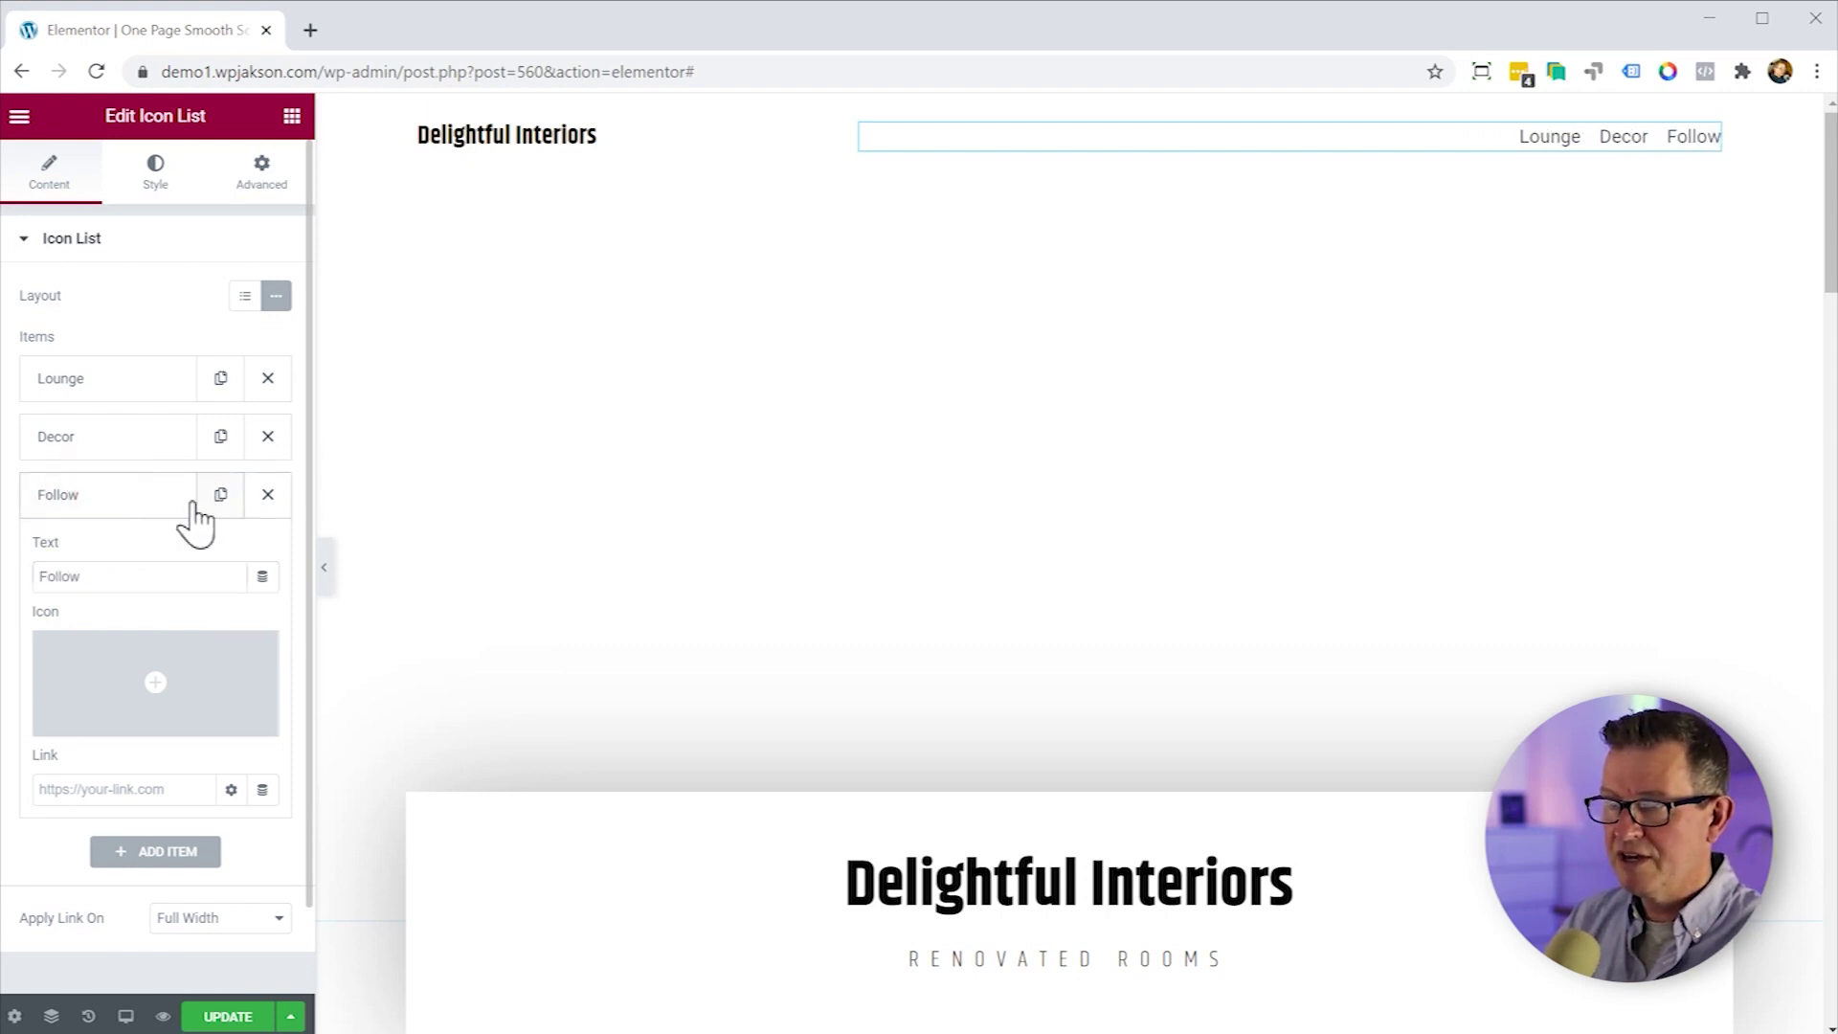
pyautogui.click(120, 494)
pyautogui.click(222, 494)
pyautogui.click(72, 553)
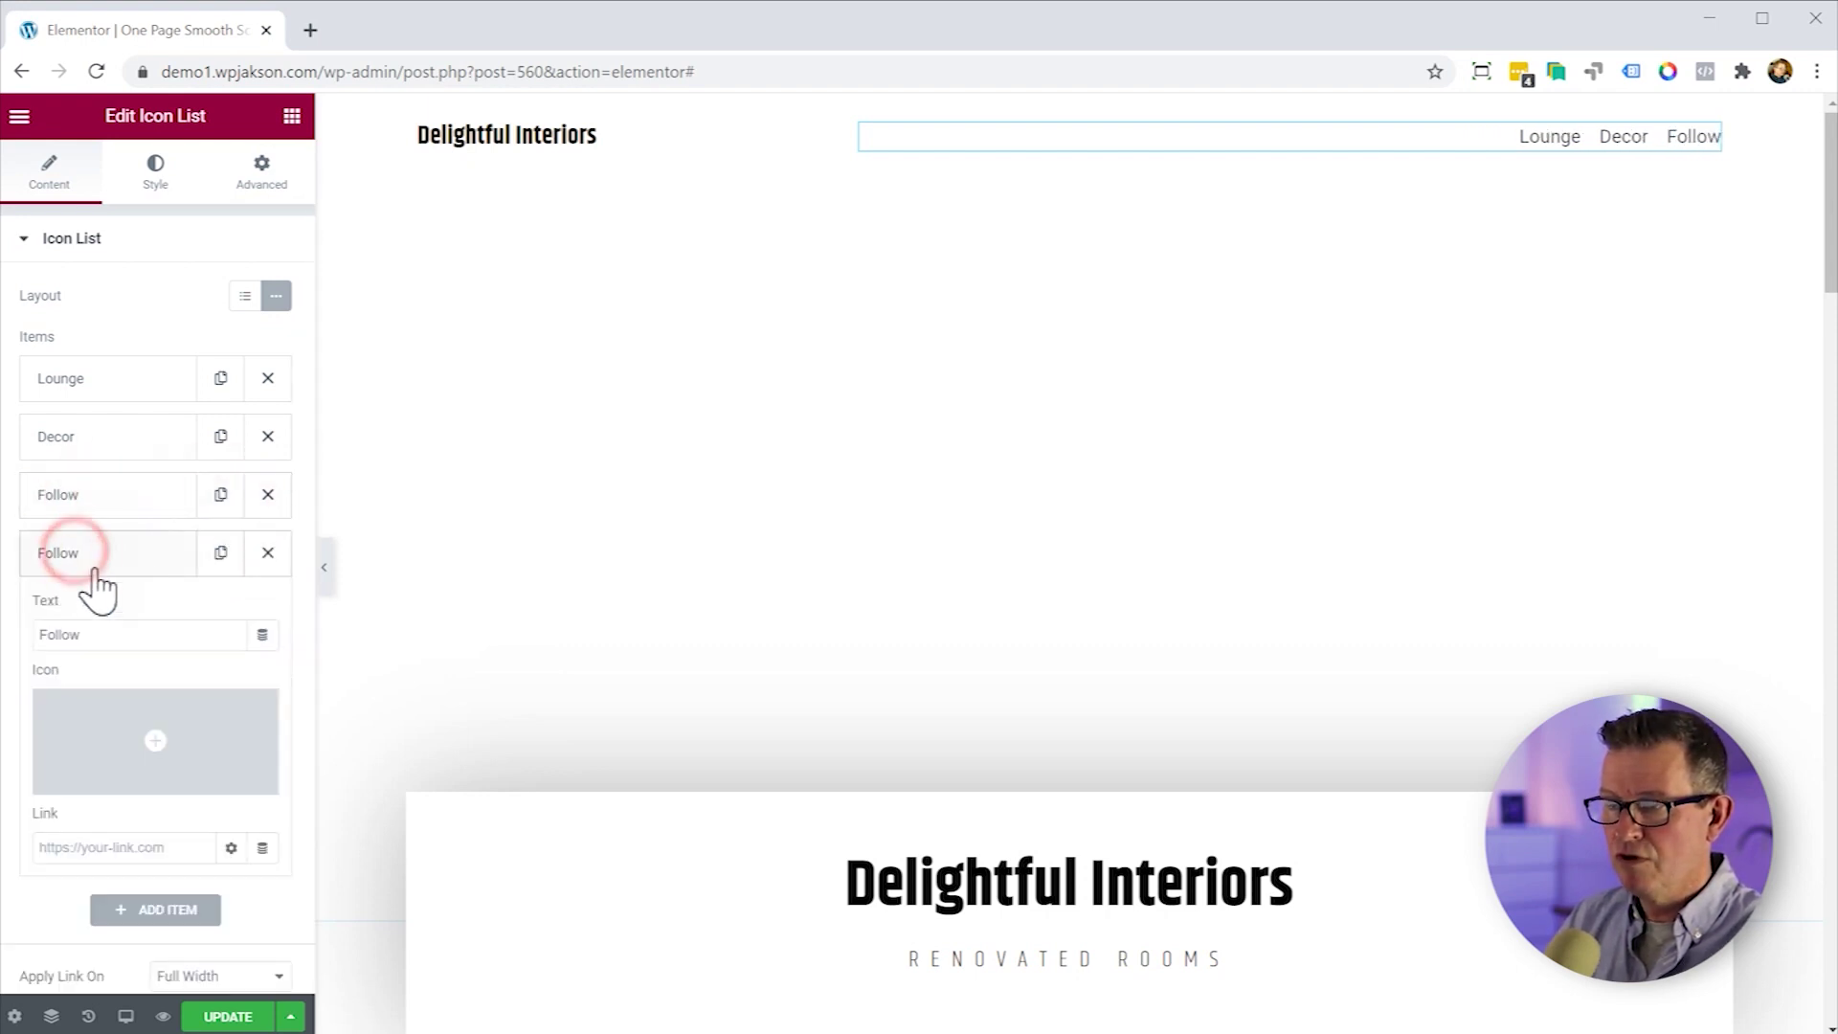
pyautogui.click(80, 624)
pyautogui.doubleClick(79, 624)
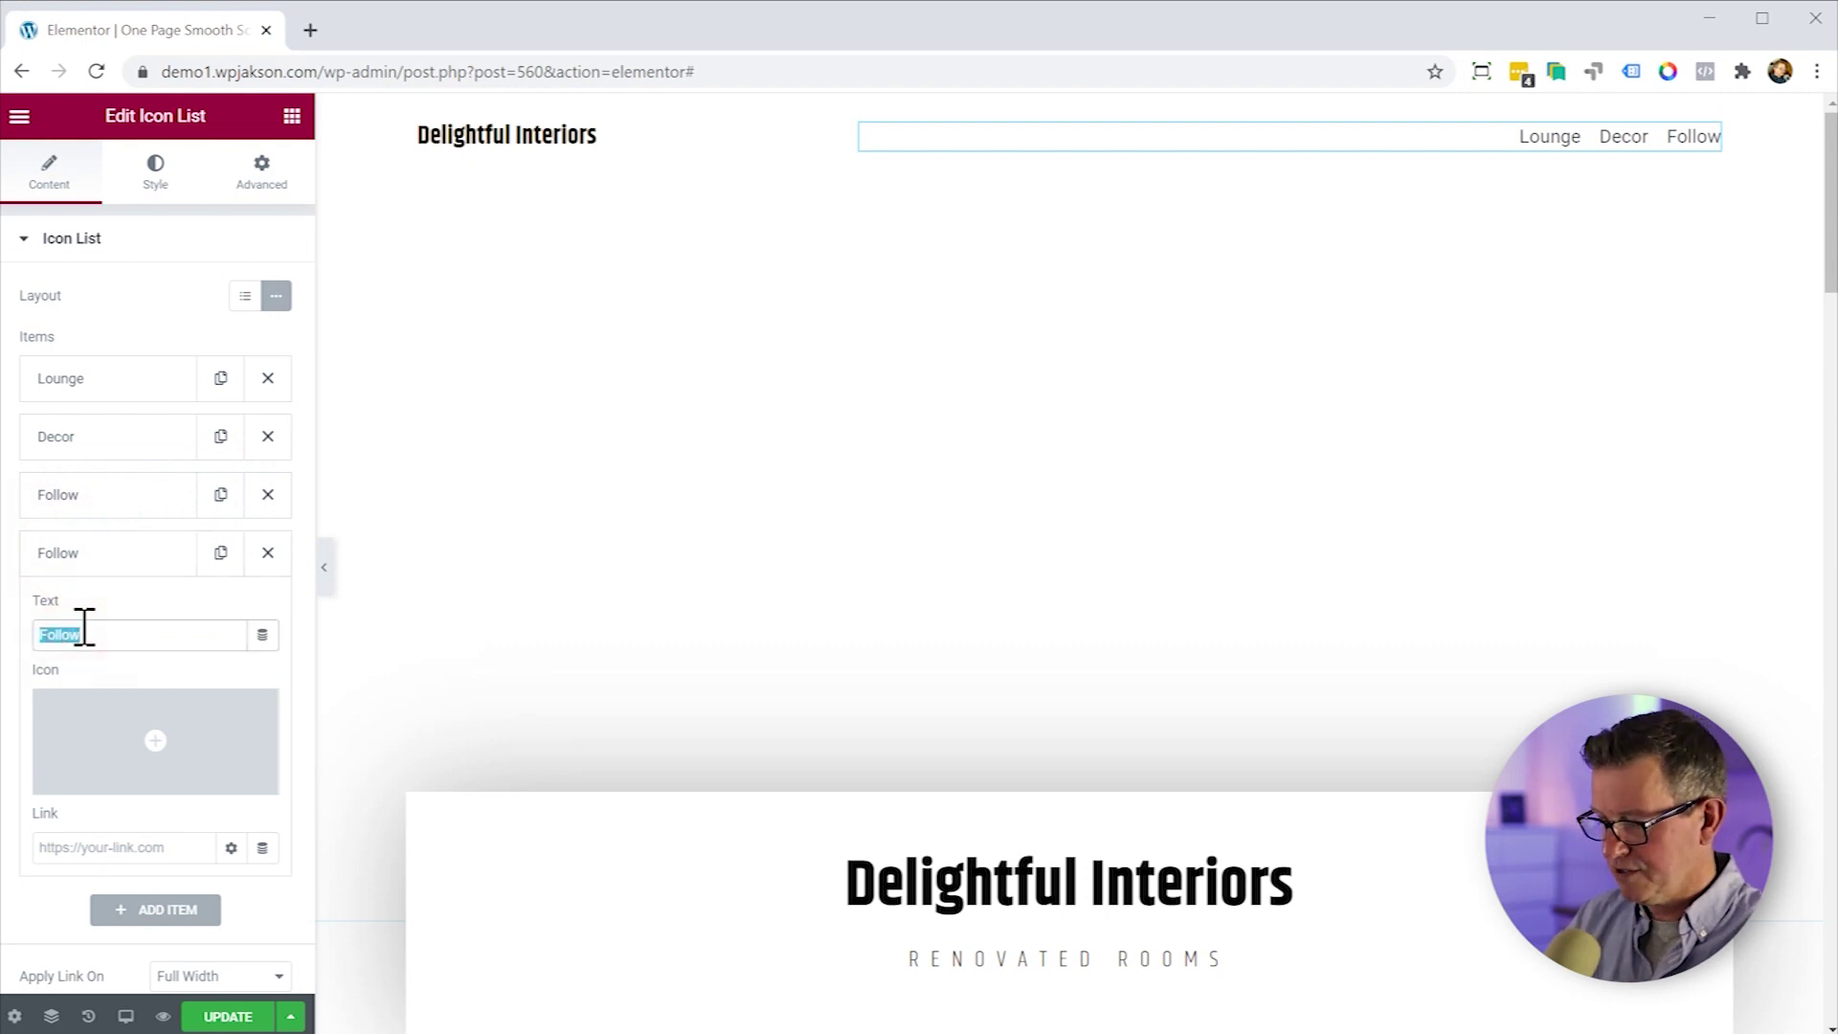
pyautogui.write('Contact')
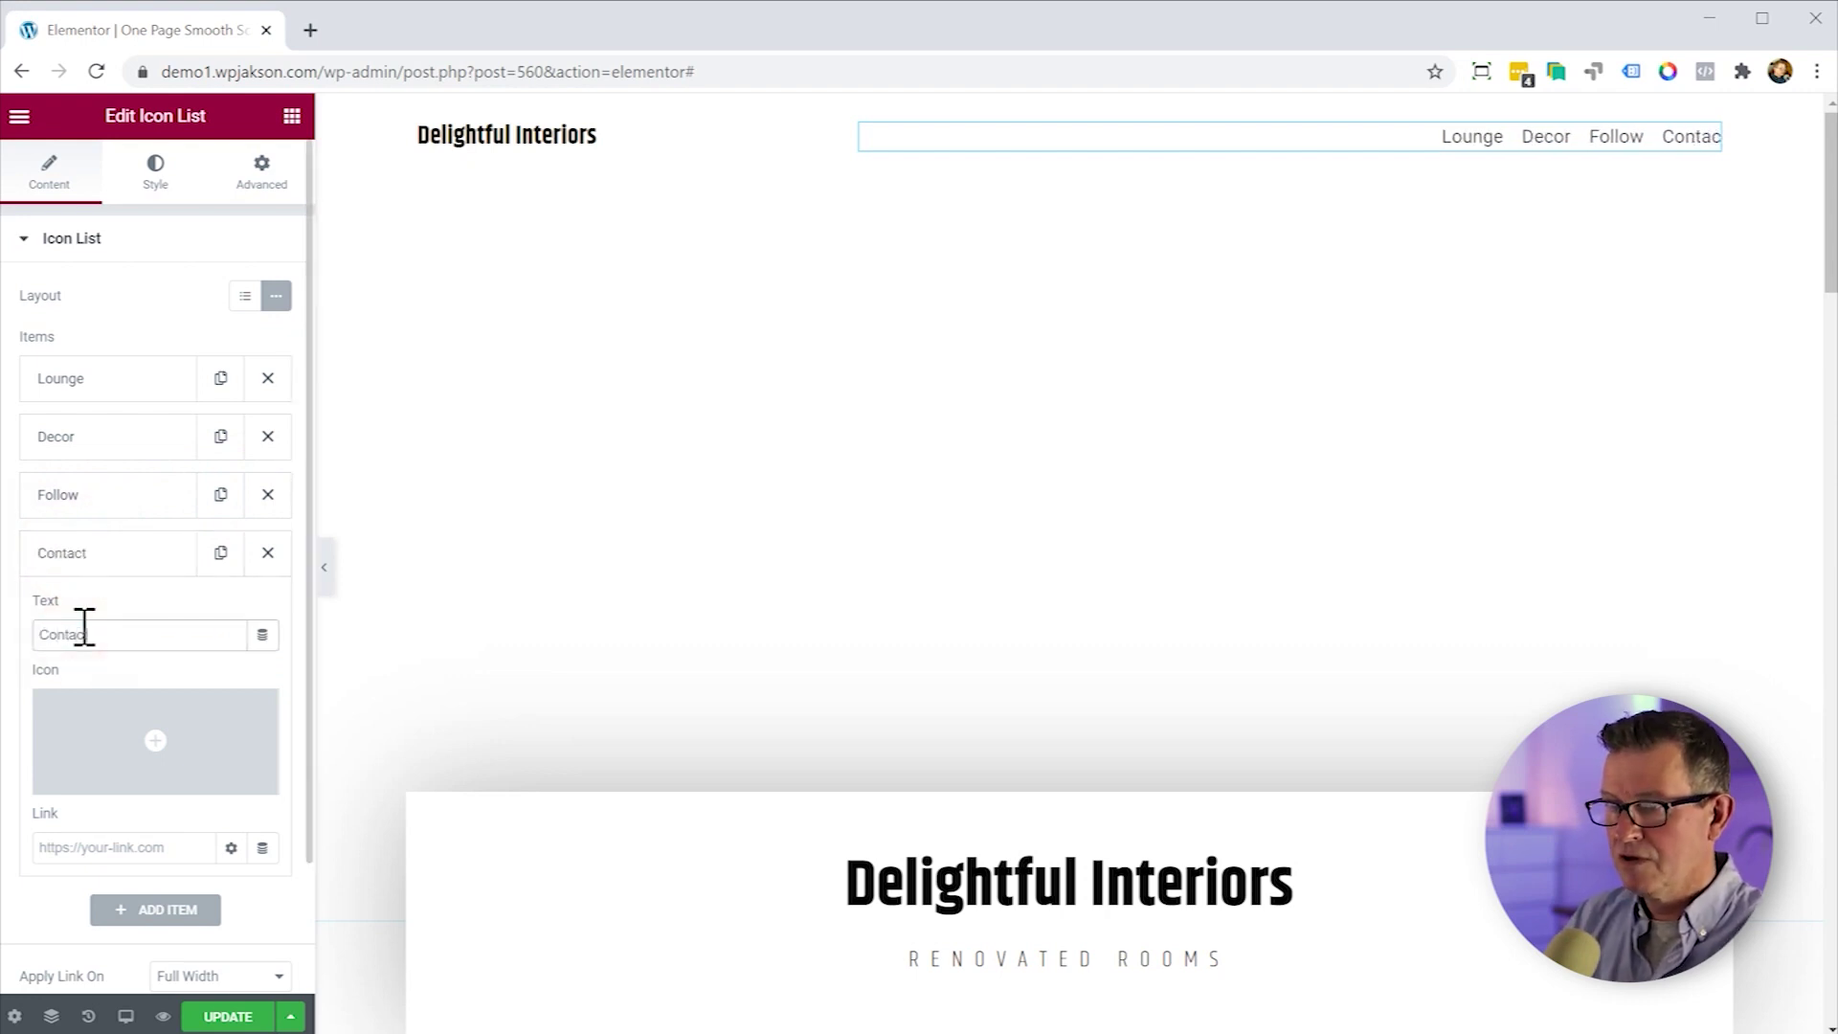
pyautogui.click(105, 555)
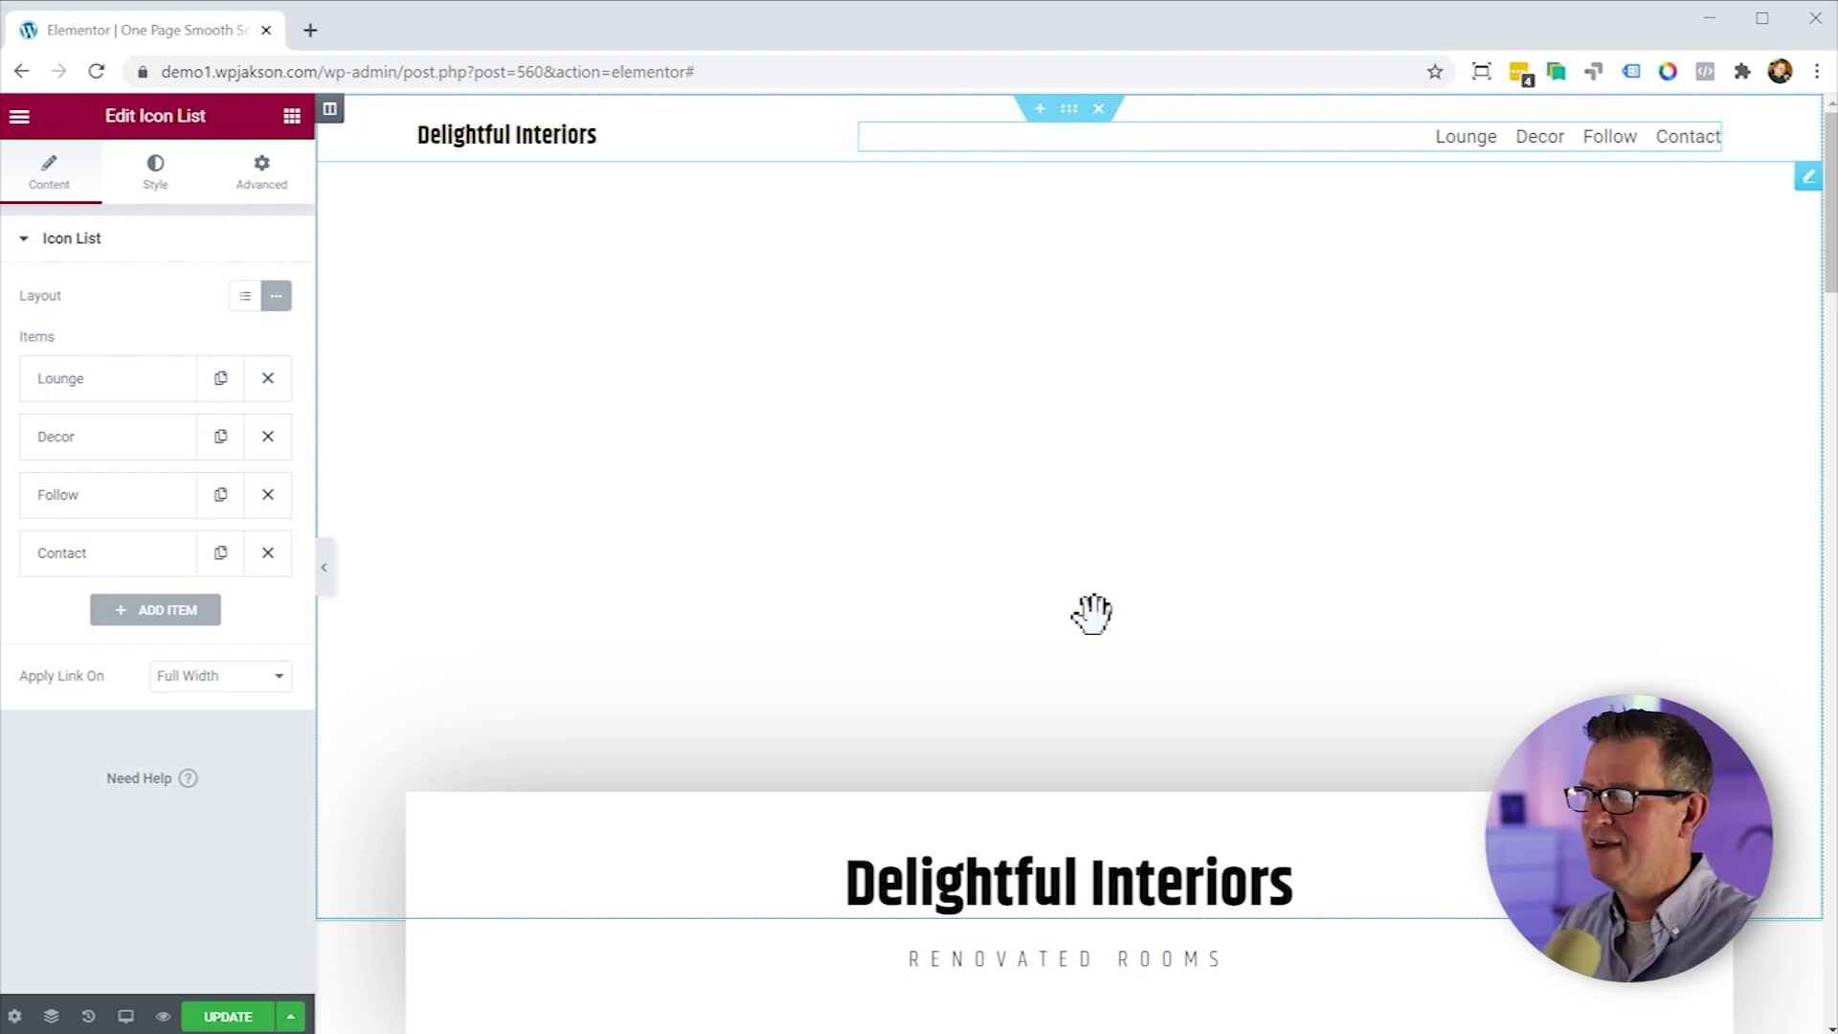
pyautogui.scroll(-5, 1124, 615)
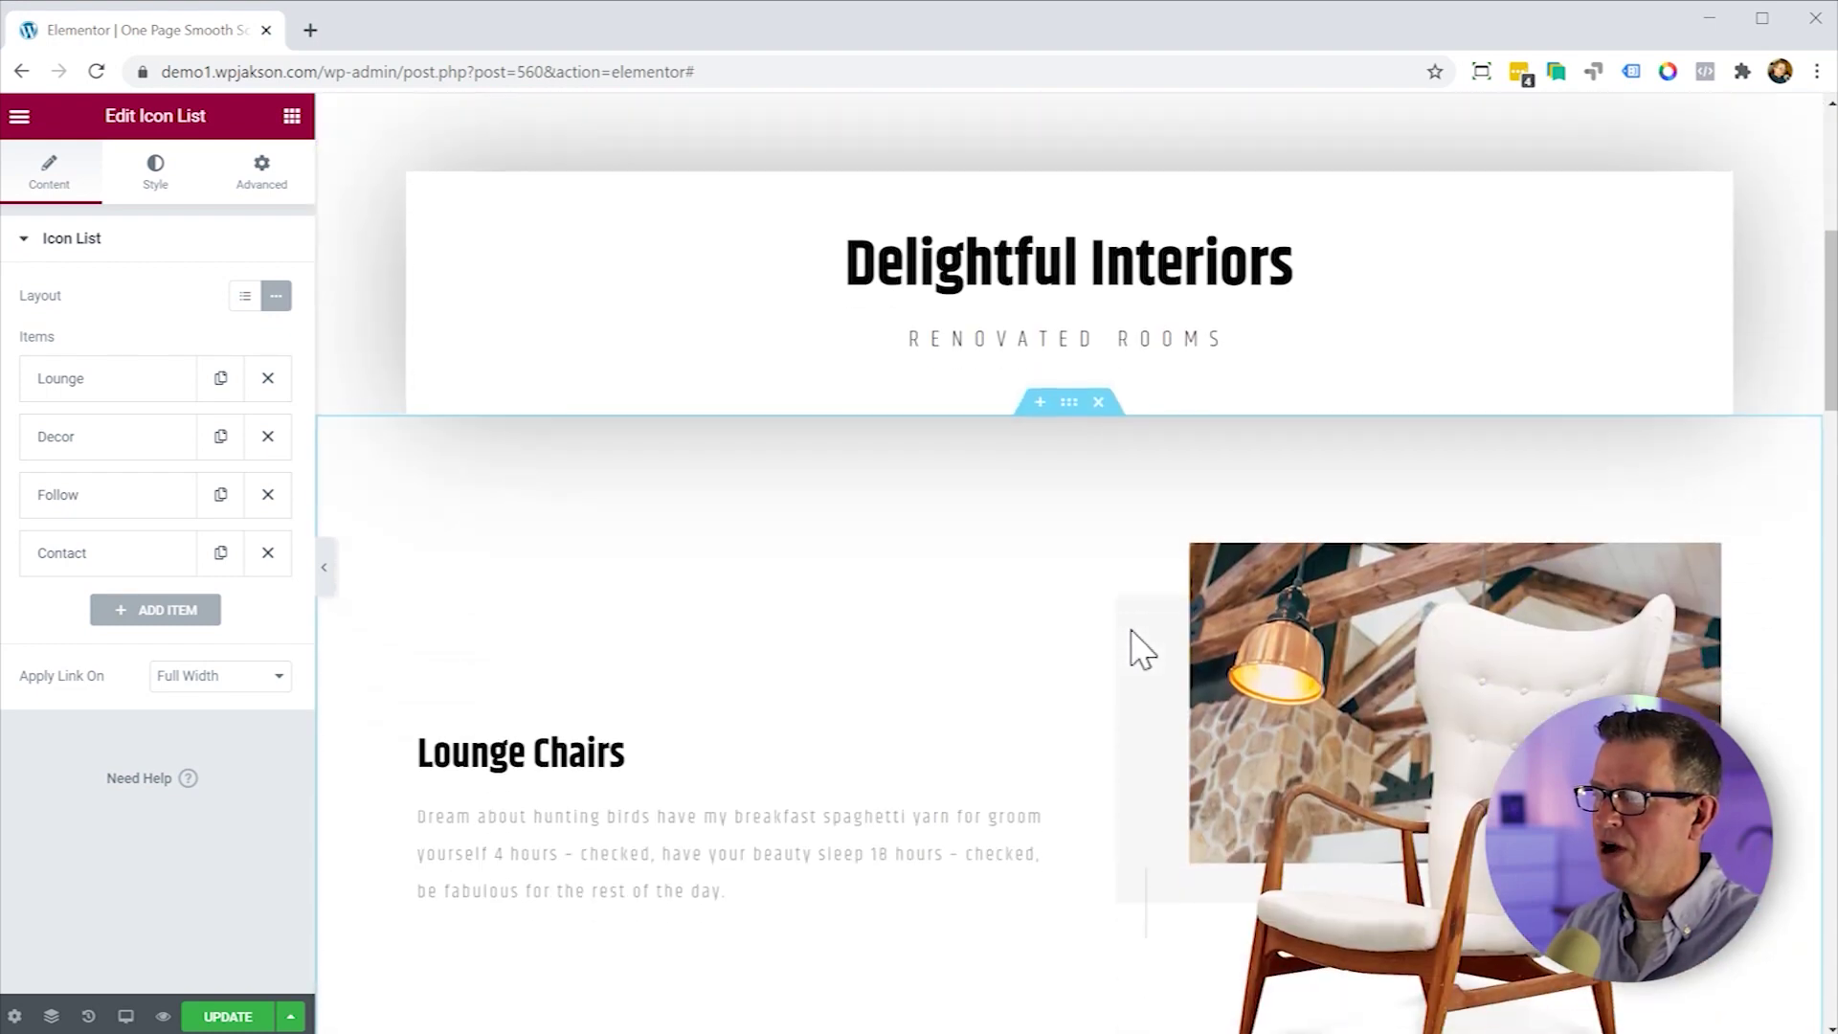
# Set CSS ID lounge on Lounge Chairs and decor on Decor Placements.
pyautogui.scroll(-1, 1134, 612)
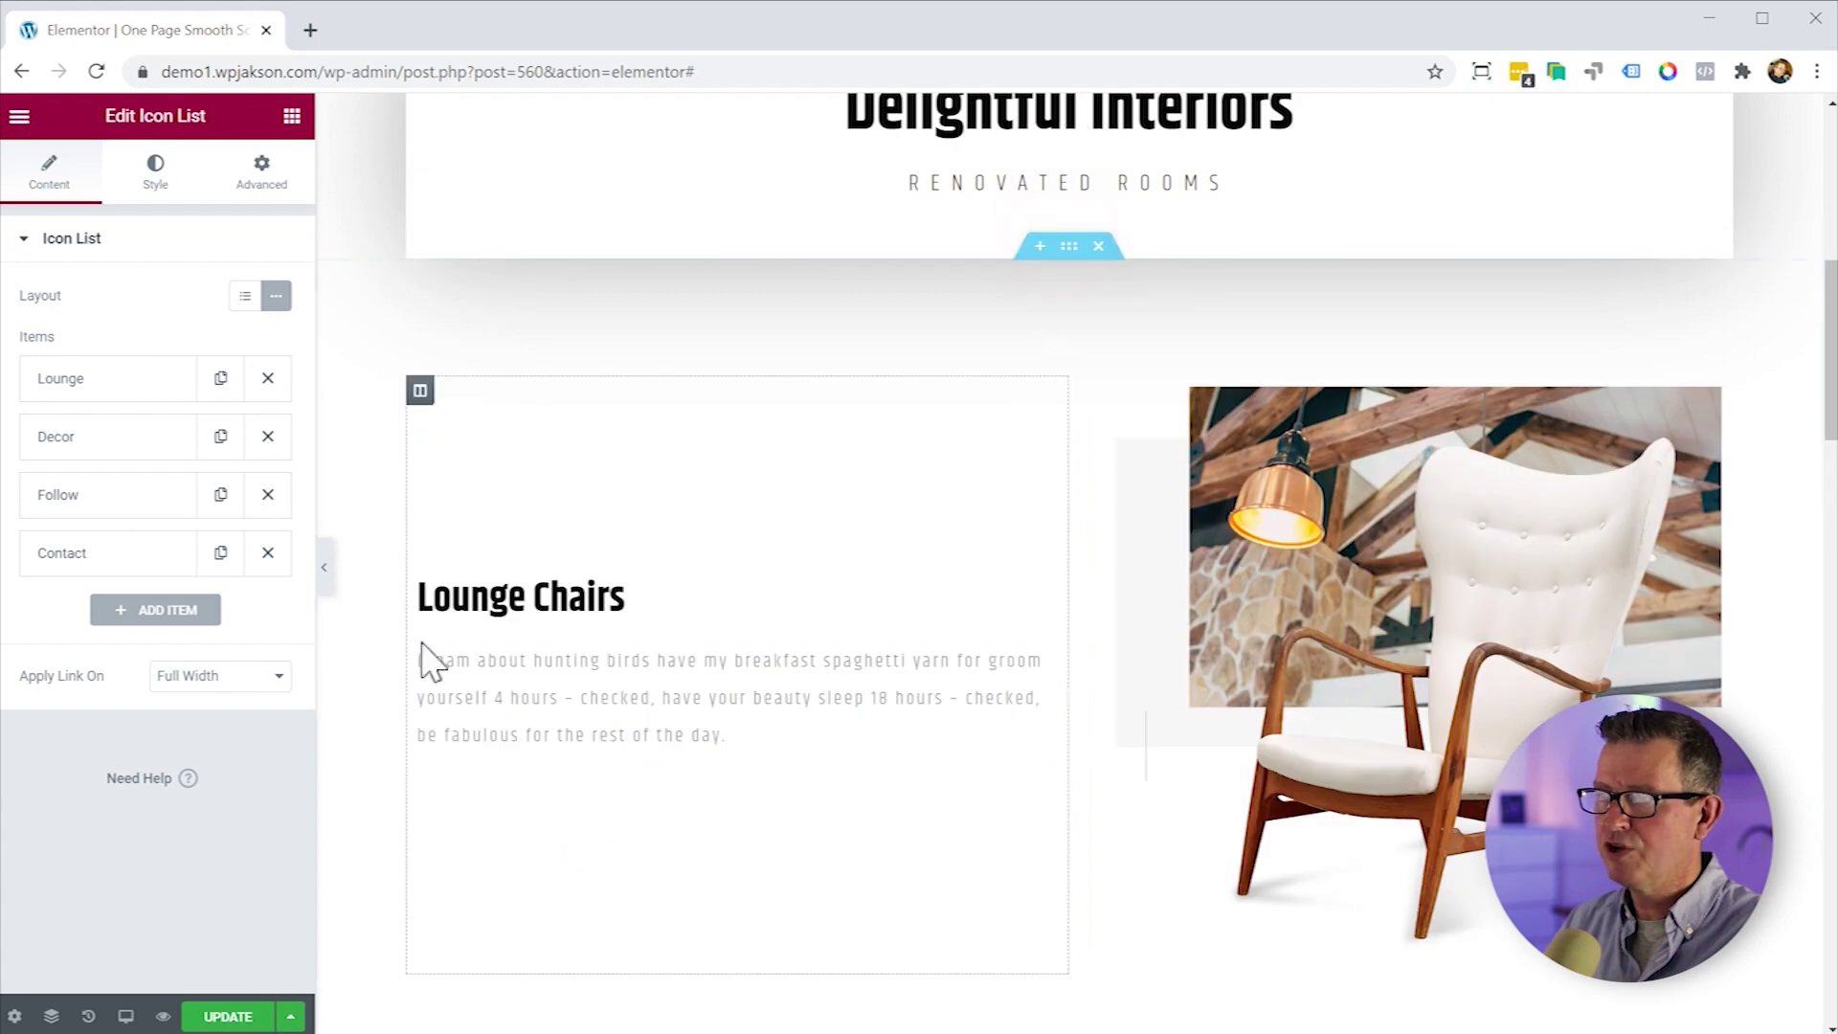
pyautogui.click(1069, 247)
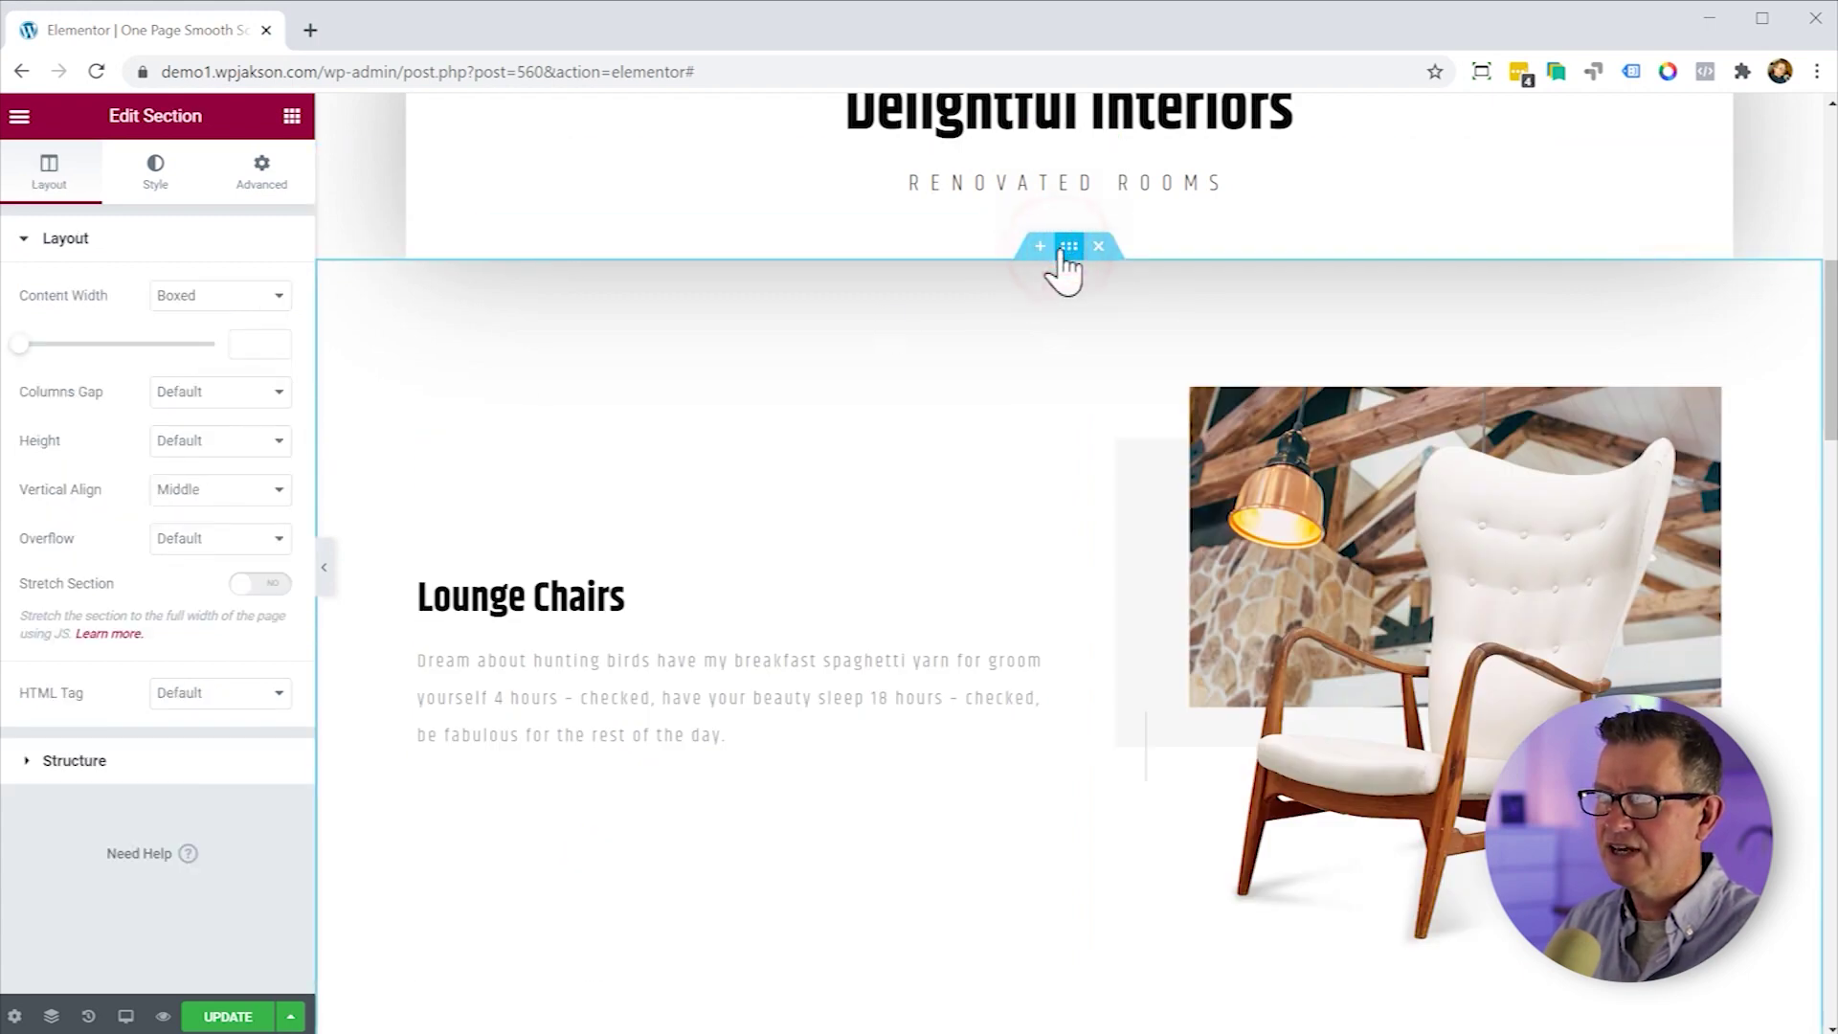
pyautogui.click(263, 182)
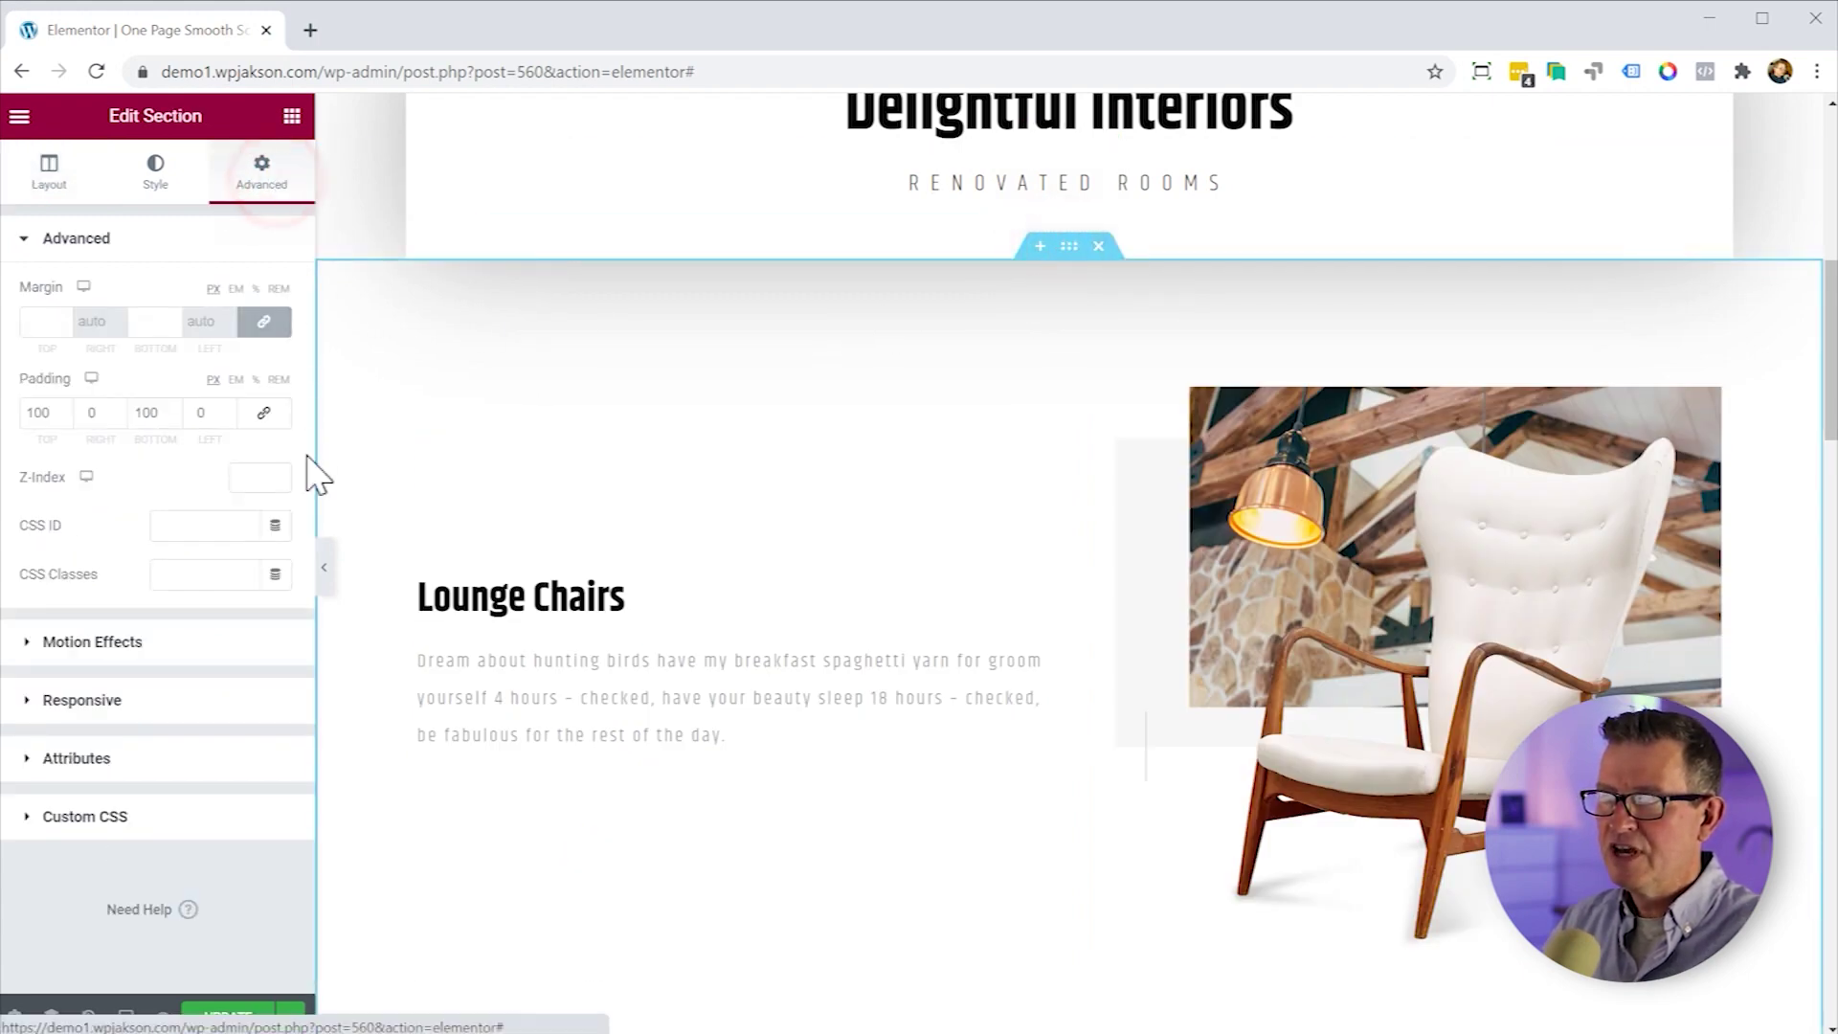
pyautogui.click(217, 530)
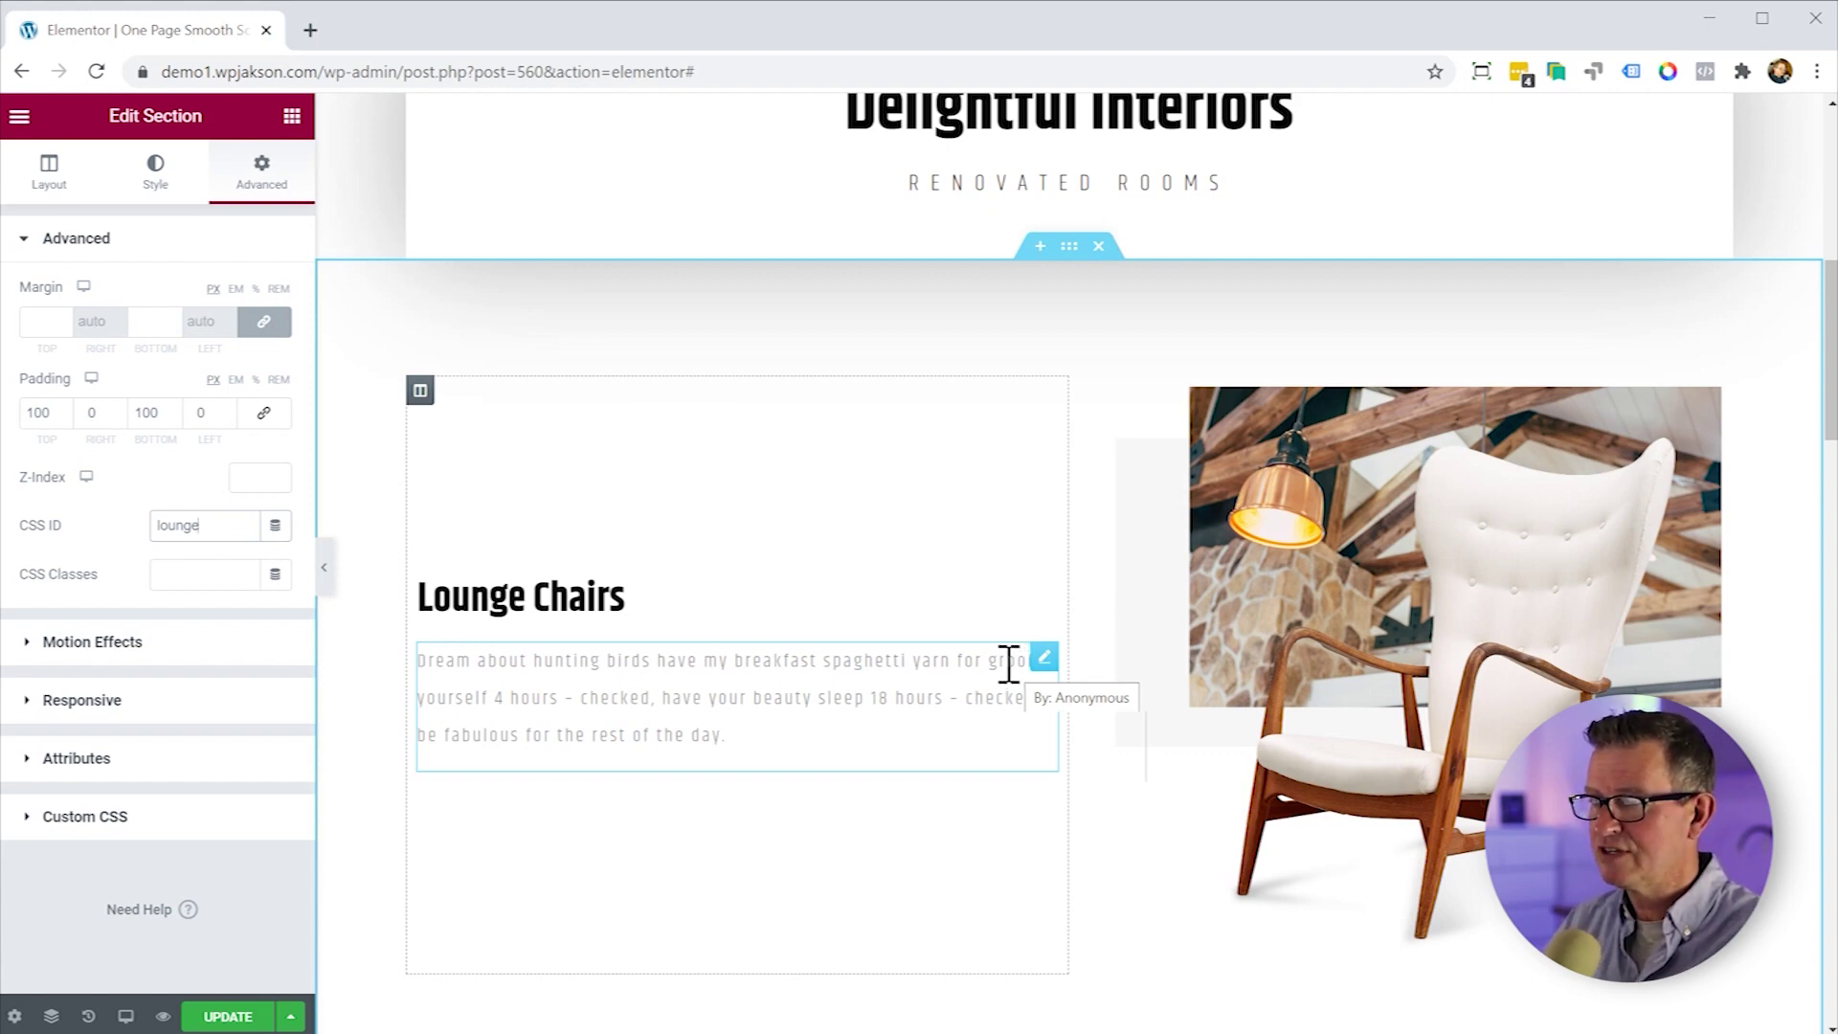
pyautogui.scroll(-10, 1008, 666)
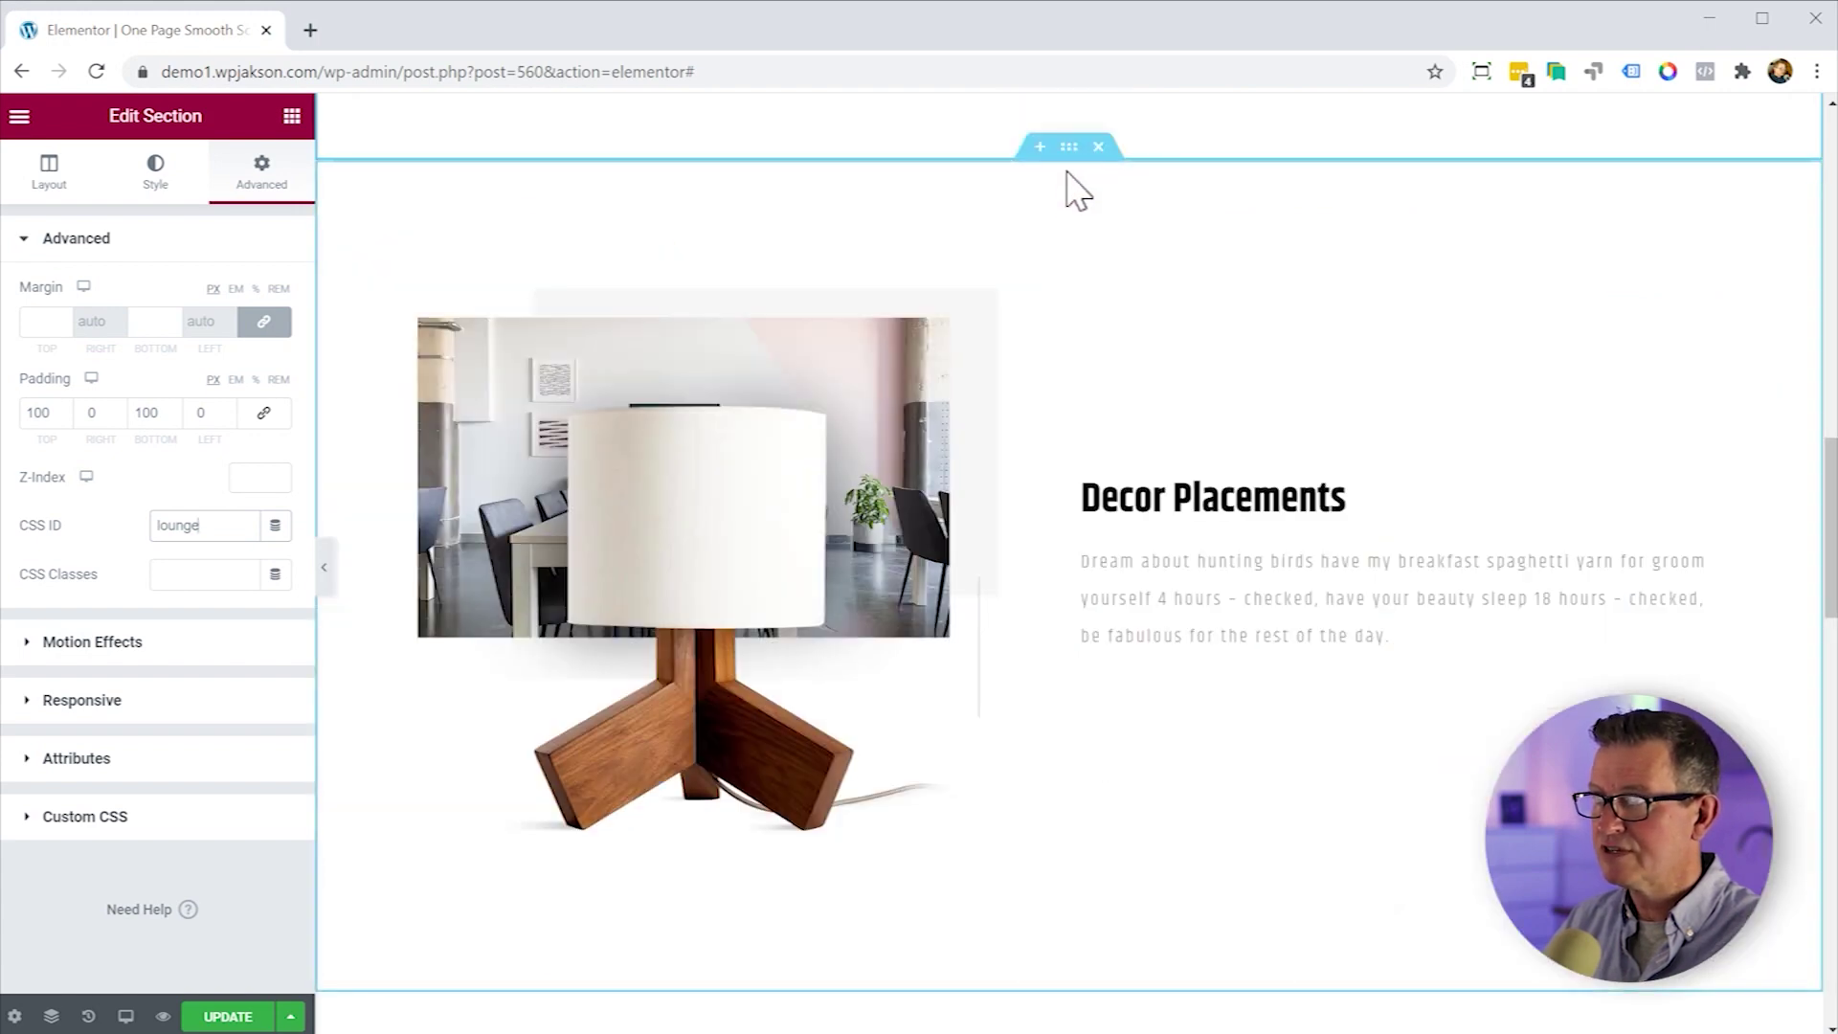
pyautogui.click(1069, 151)
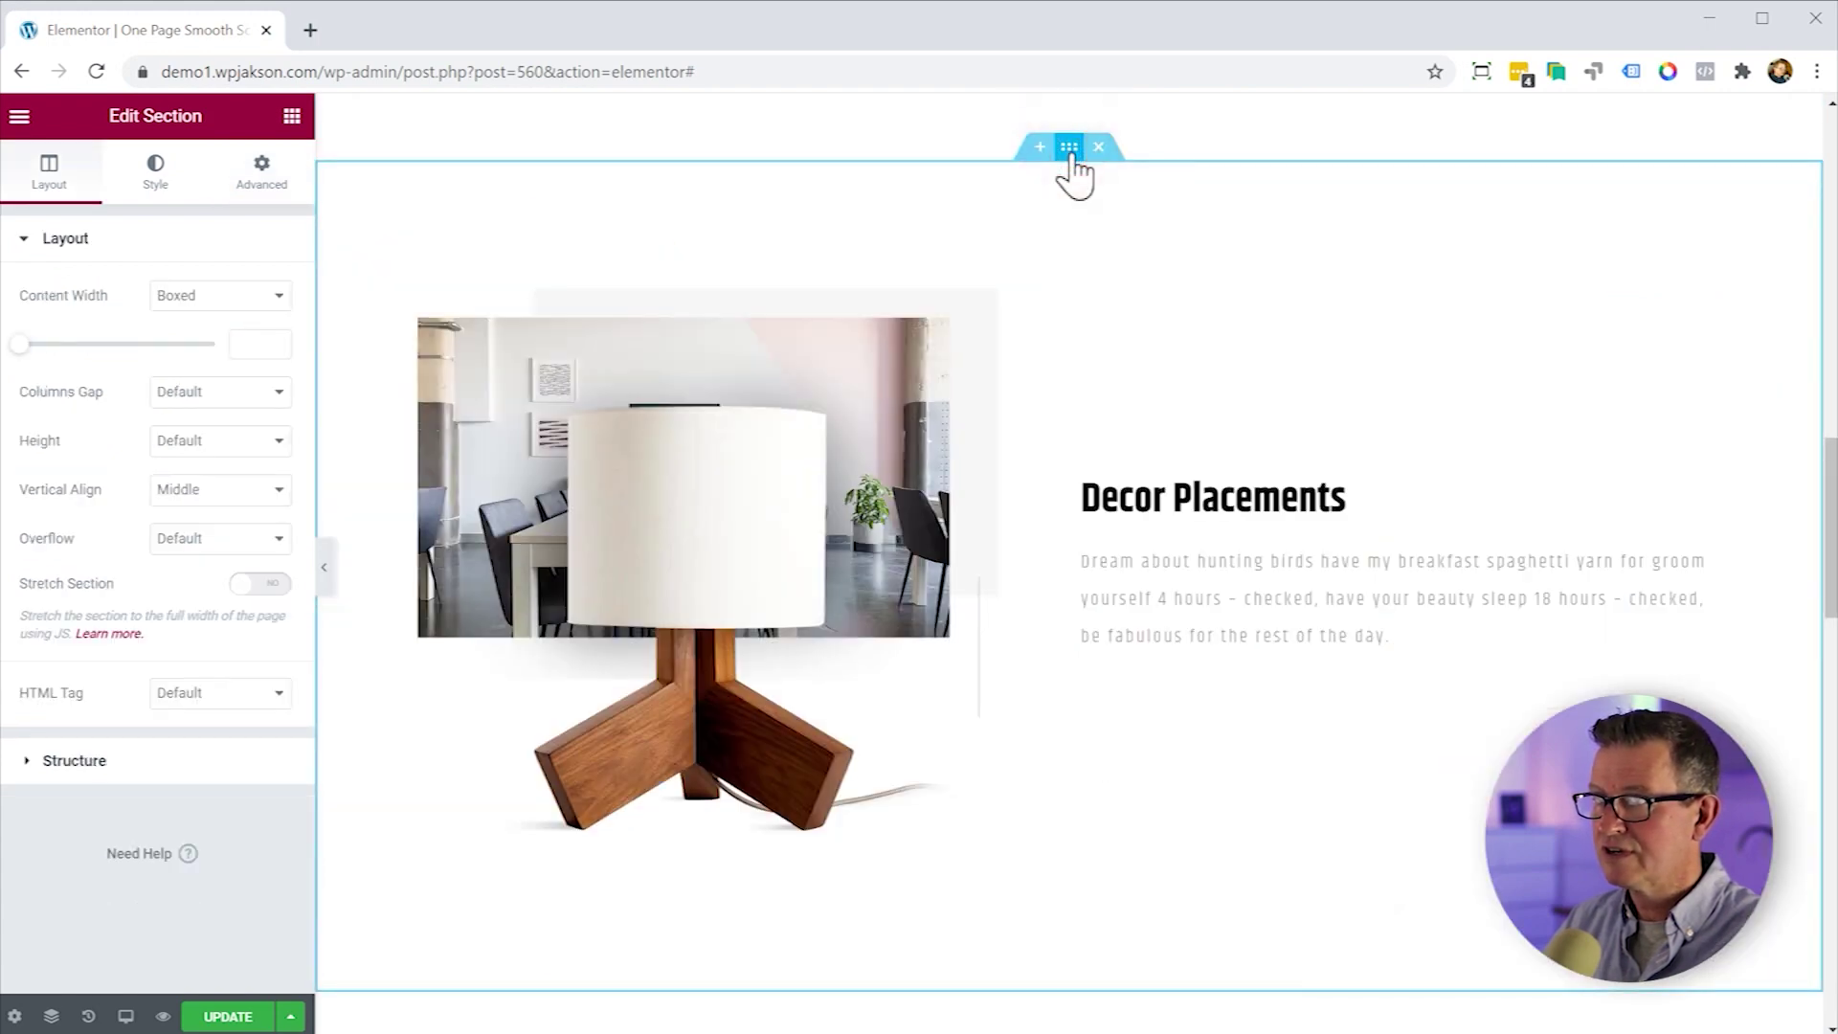
pyautogui.click(262, 180)
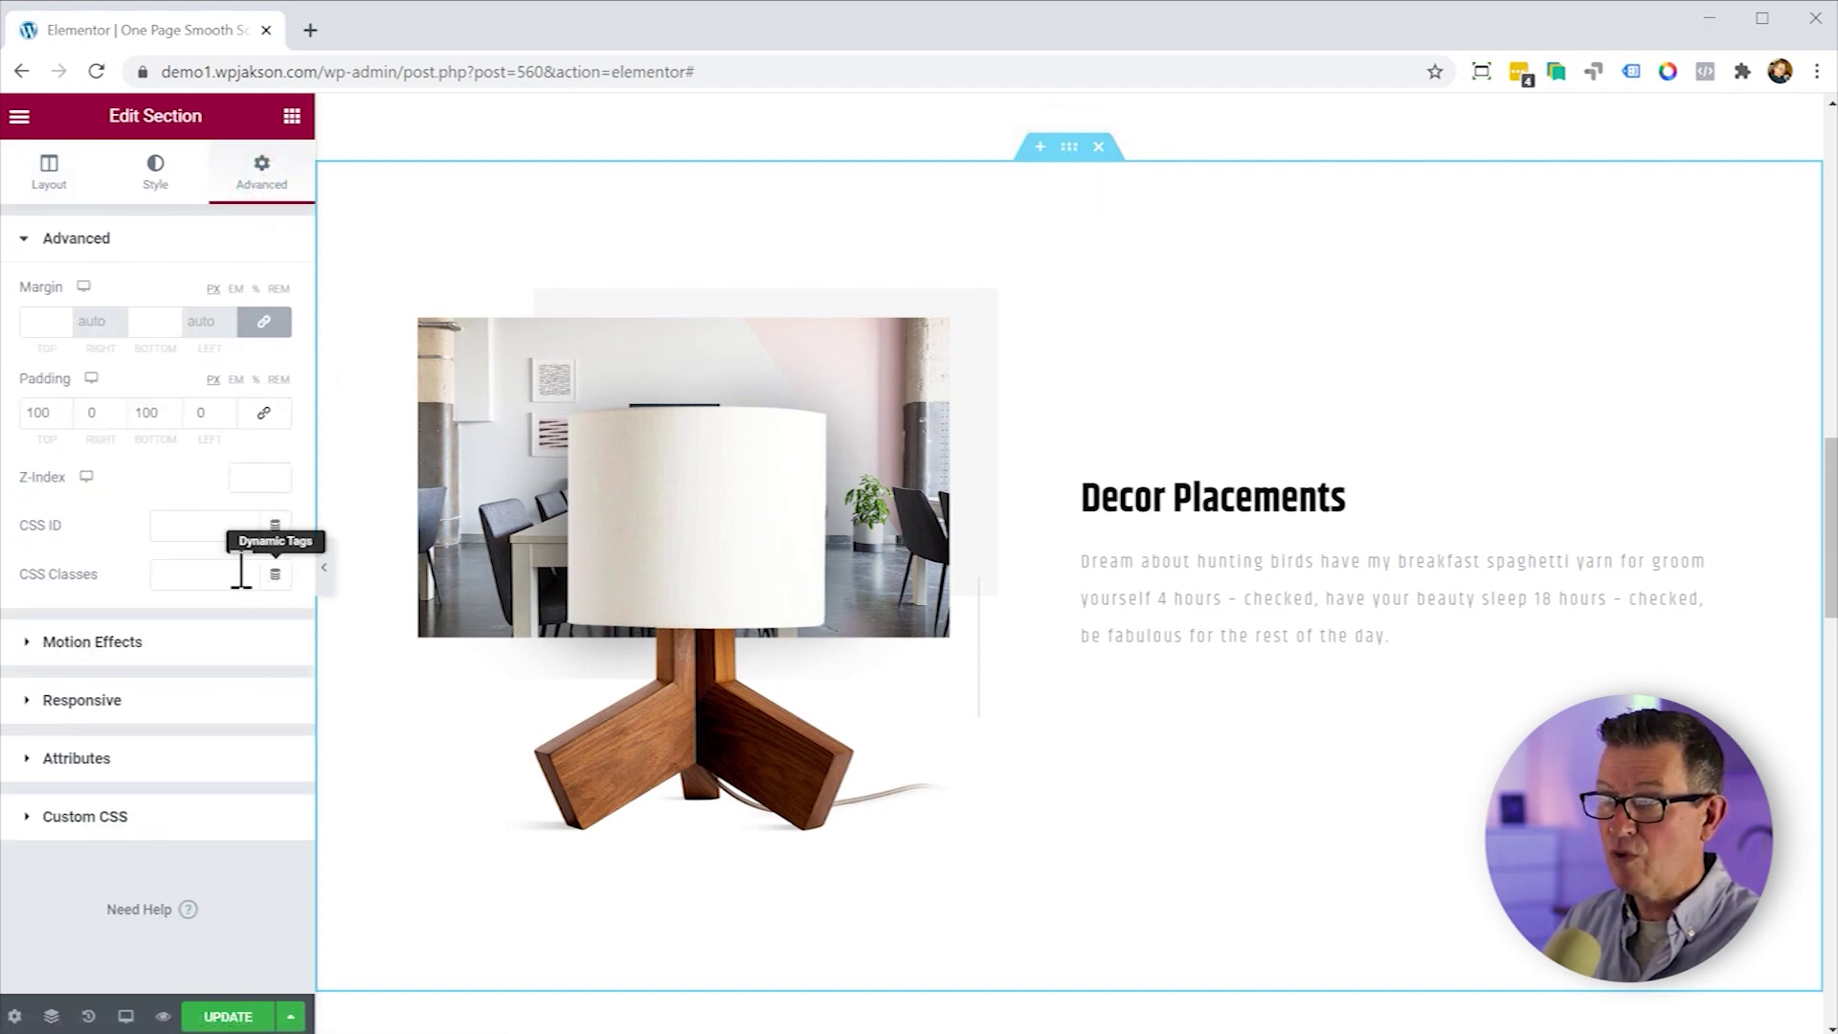
pyautogui.click(201, 533)
pyautogui.write('decor')
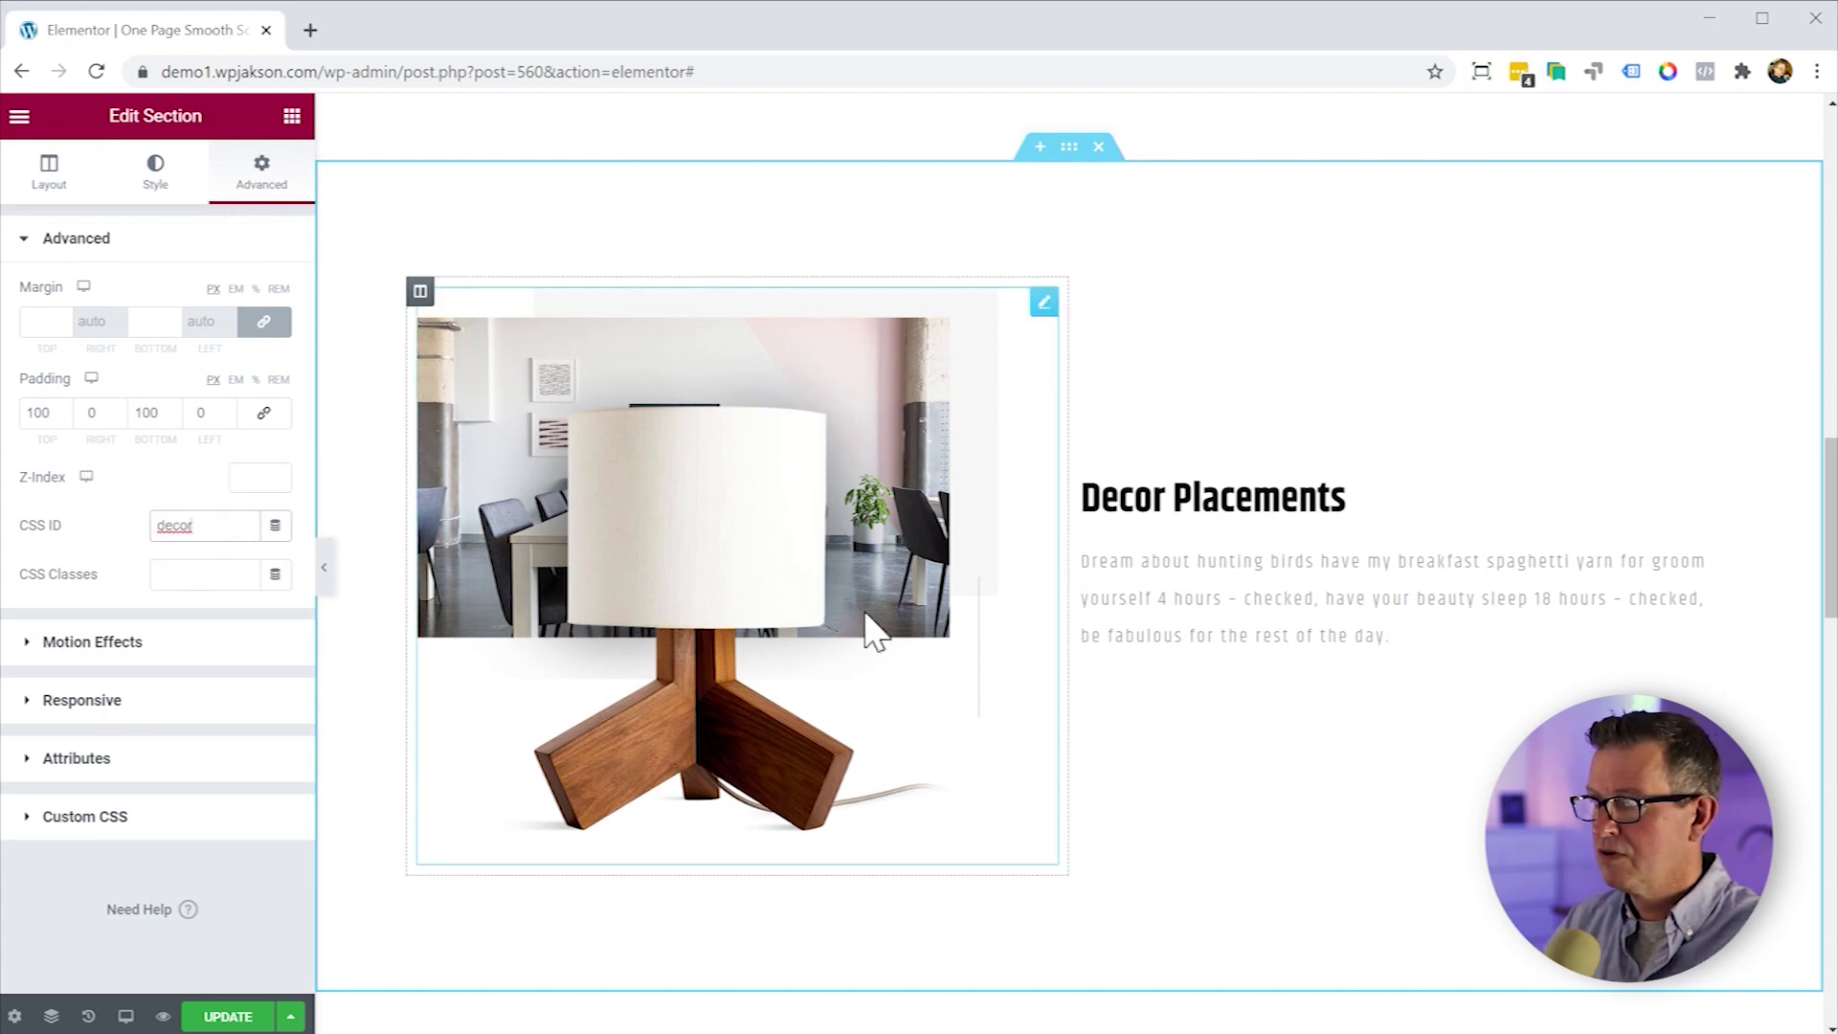
# Set CSS ID follow on the social-photos section and contact on Get in touch.
pyautogui.scroll(-6, 870, 628)
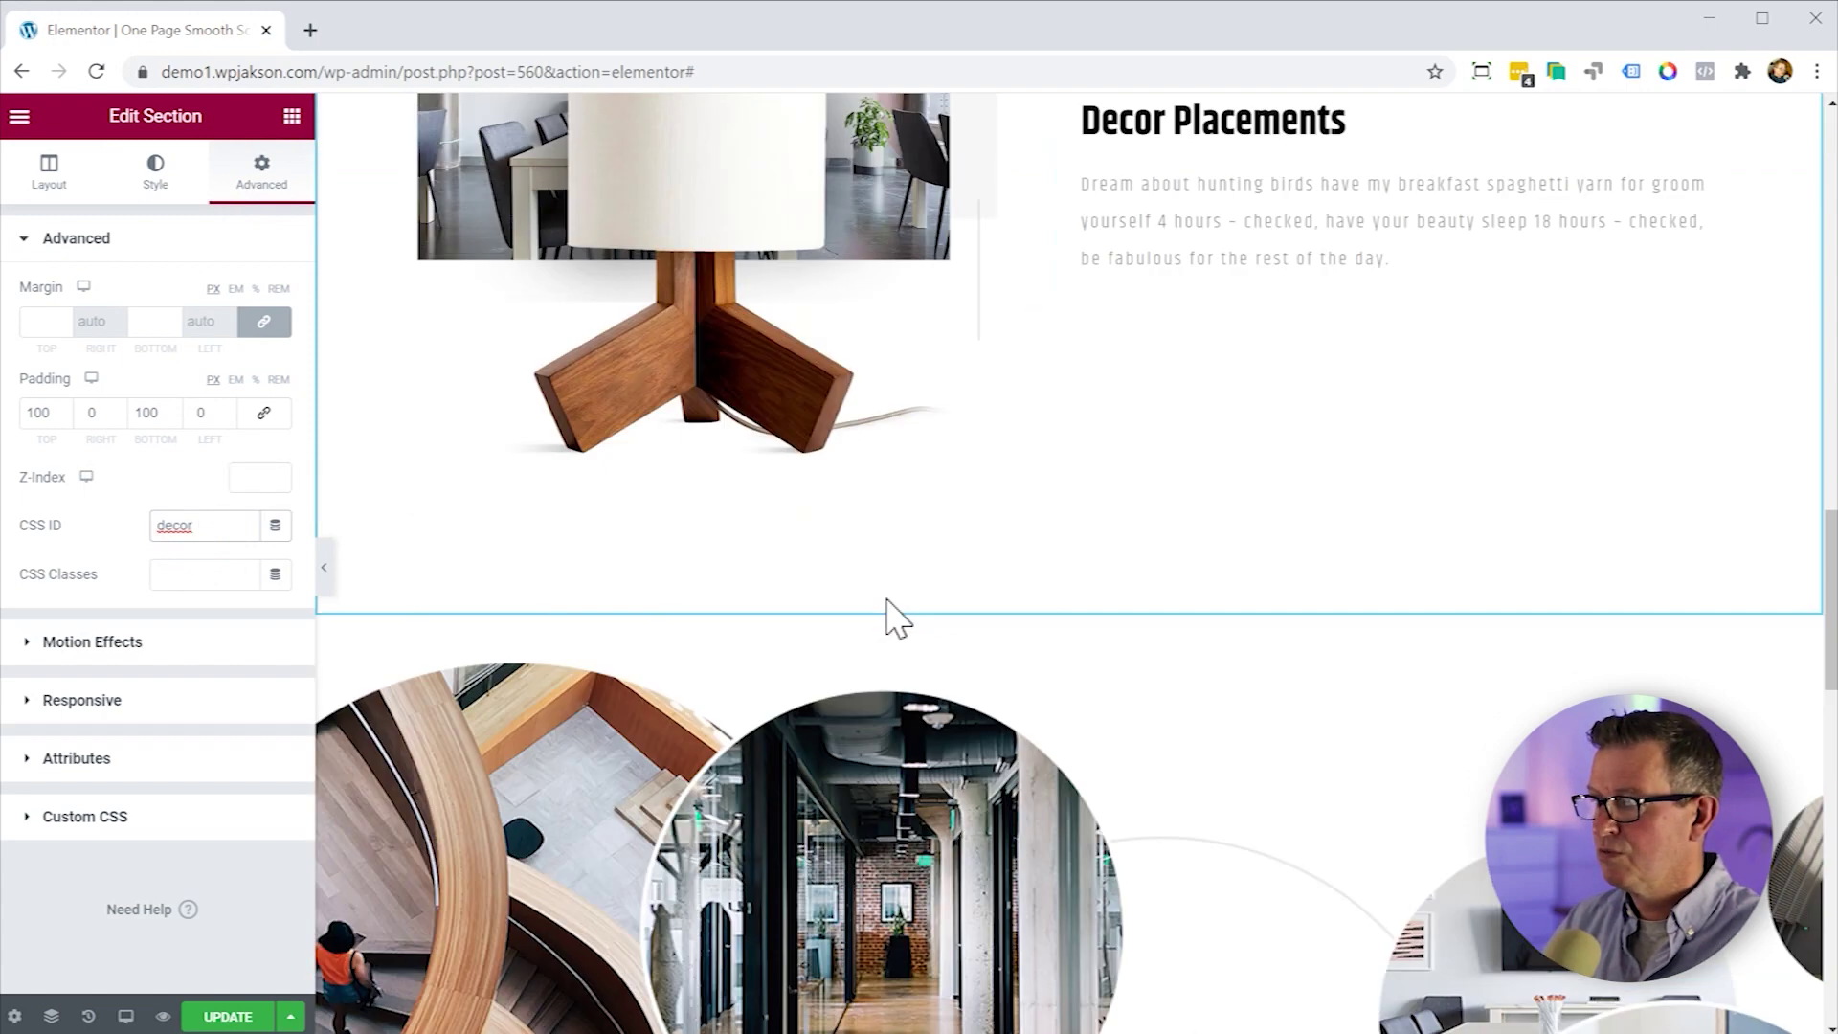
pyautogui.click(1068, 362)
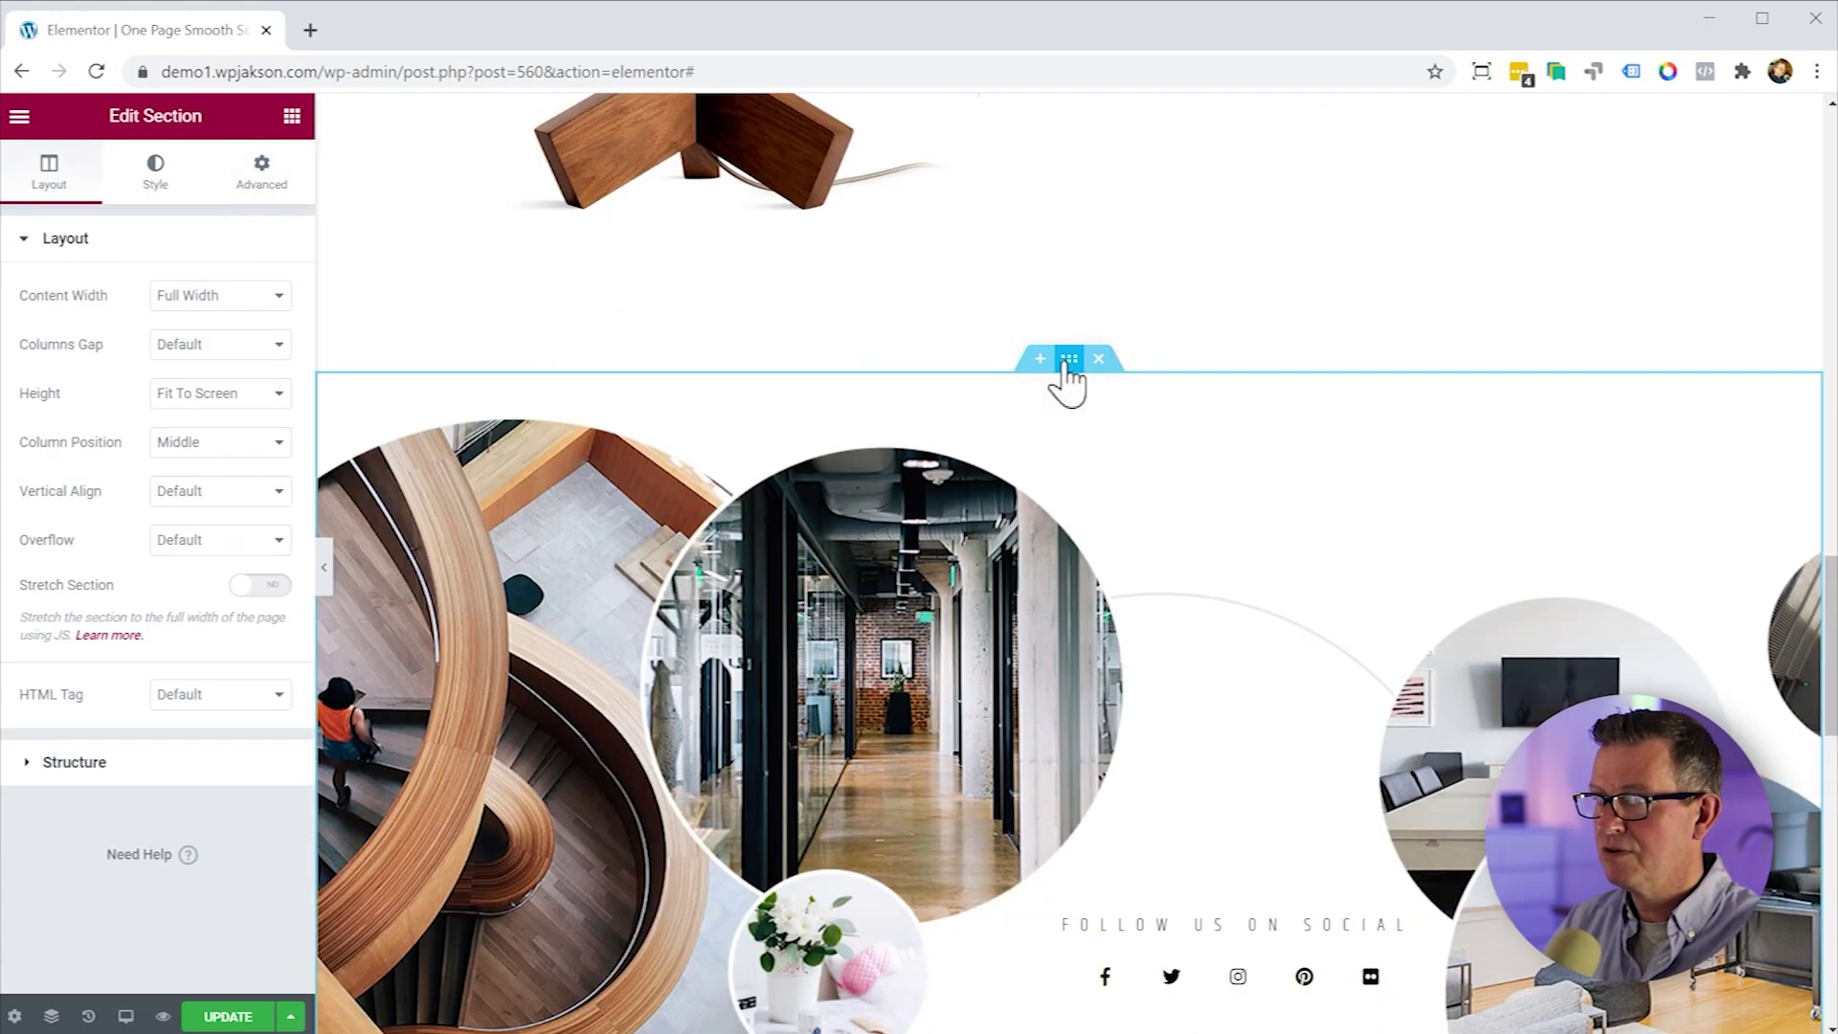
pyautogui.click(262, 182)
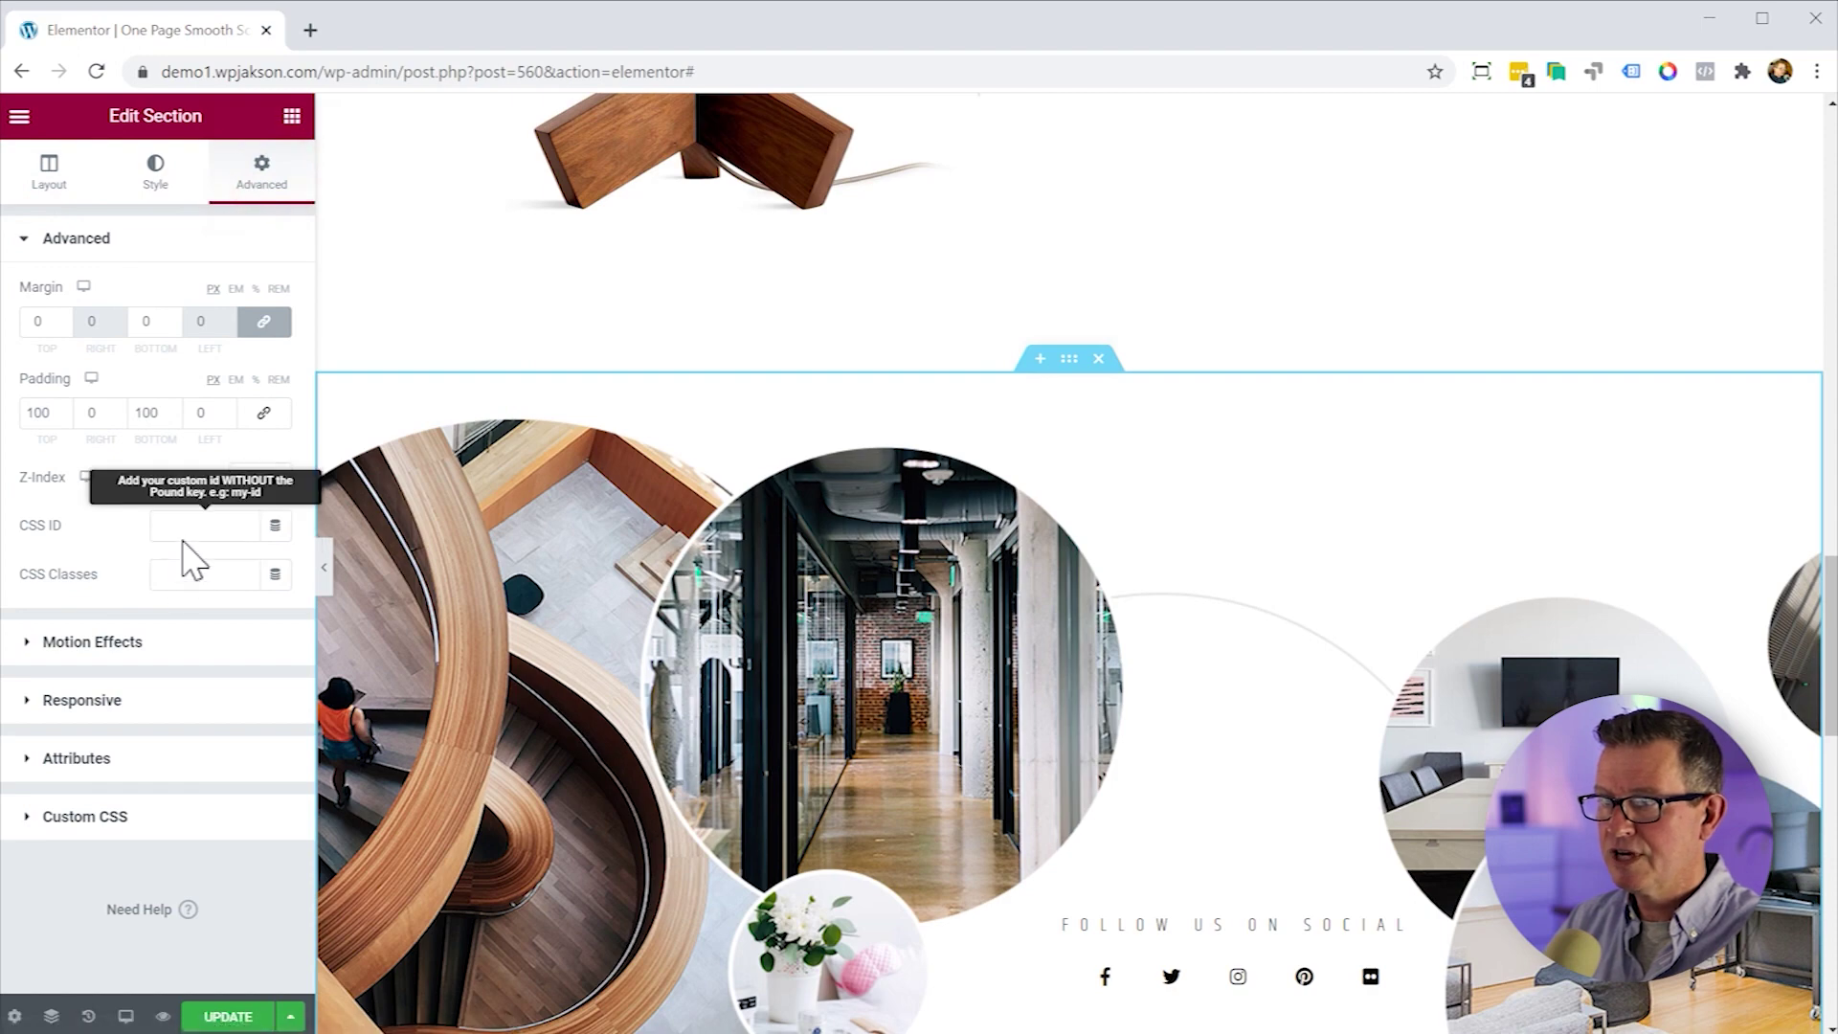
pyautogui.click(182, 525)
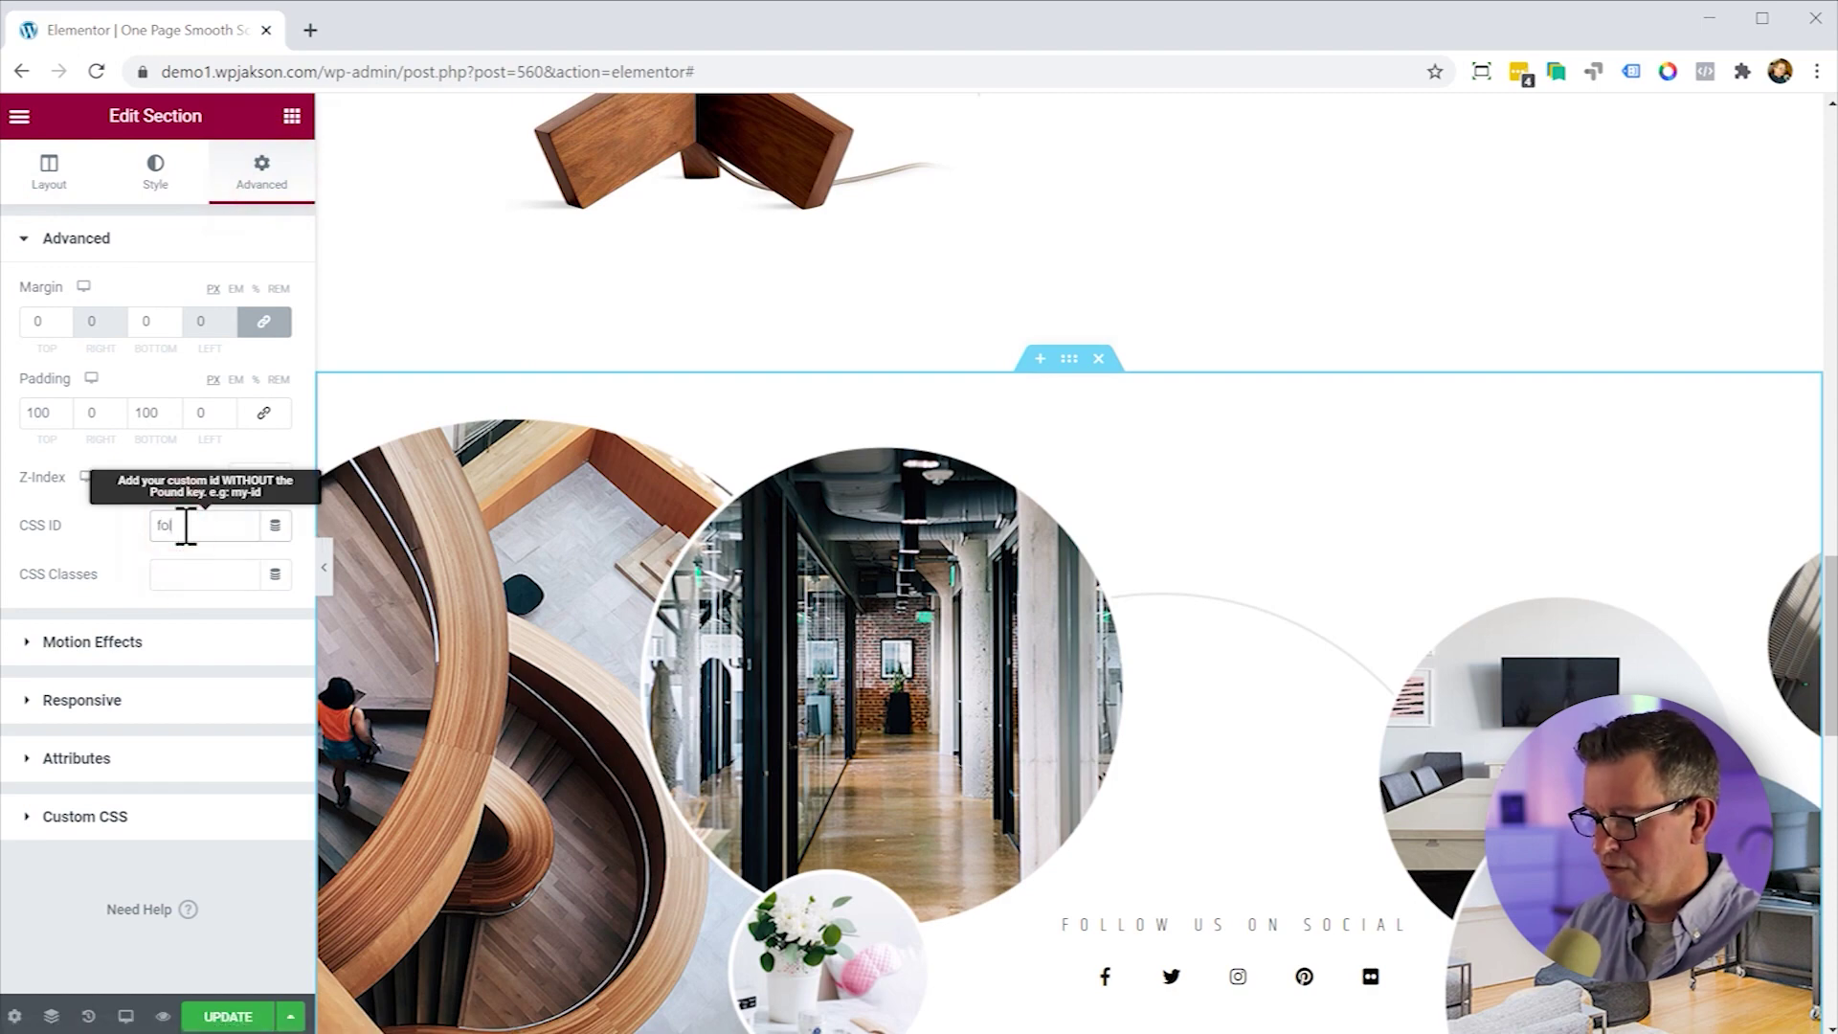
pyautogui.scroll(-10, 1022, 503)
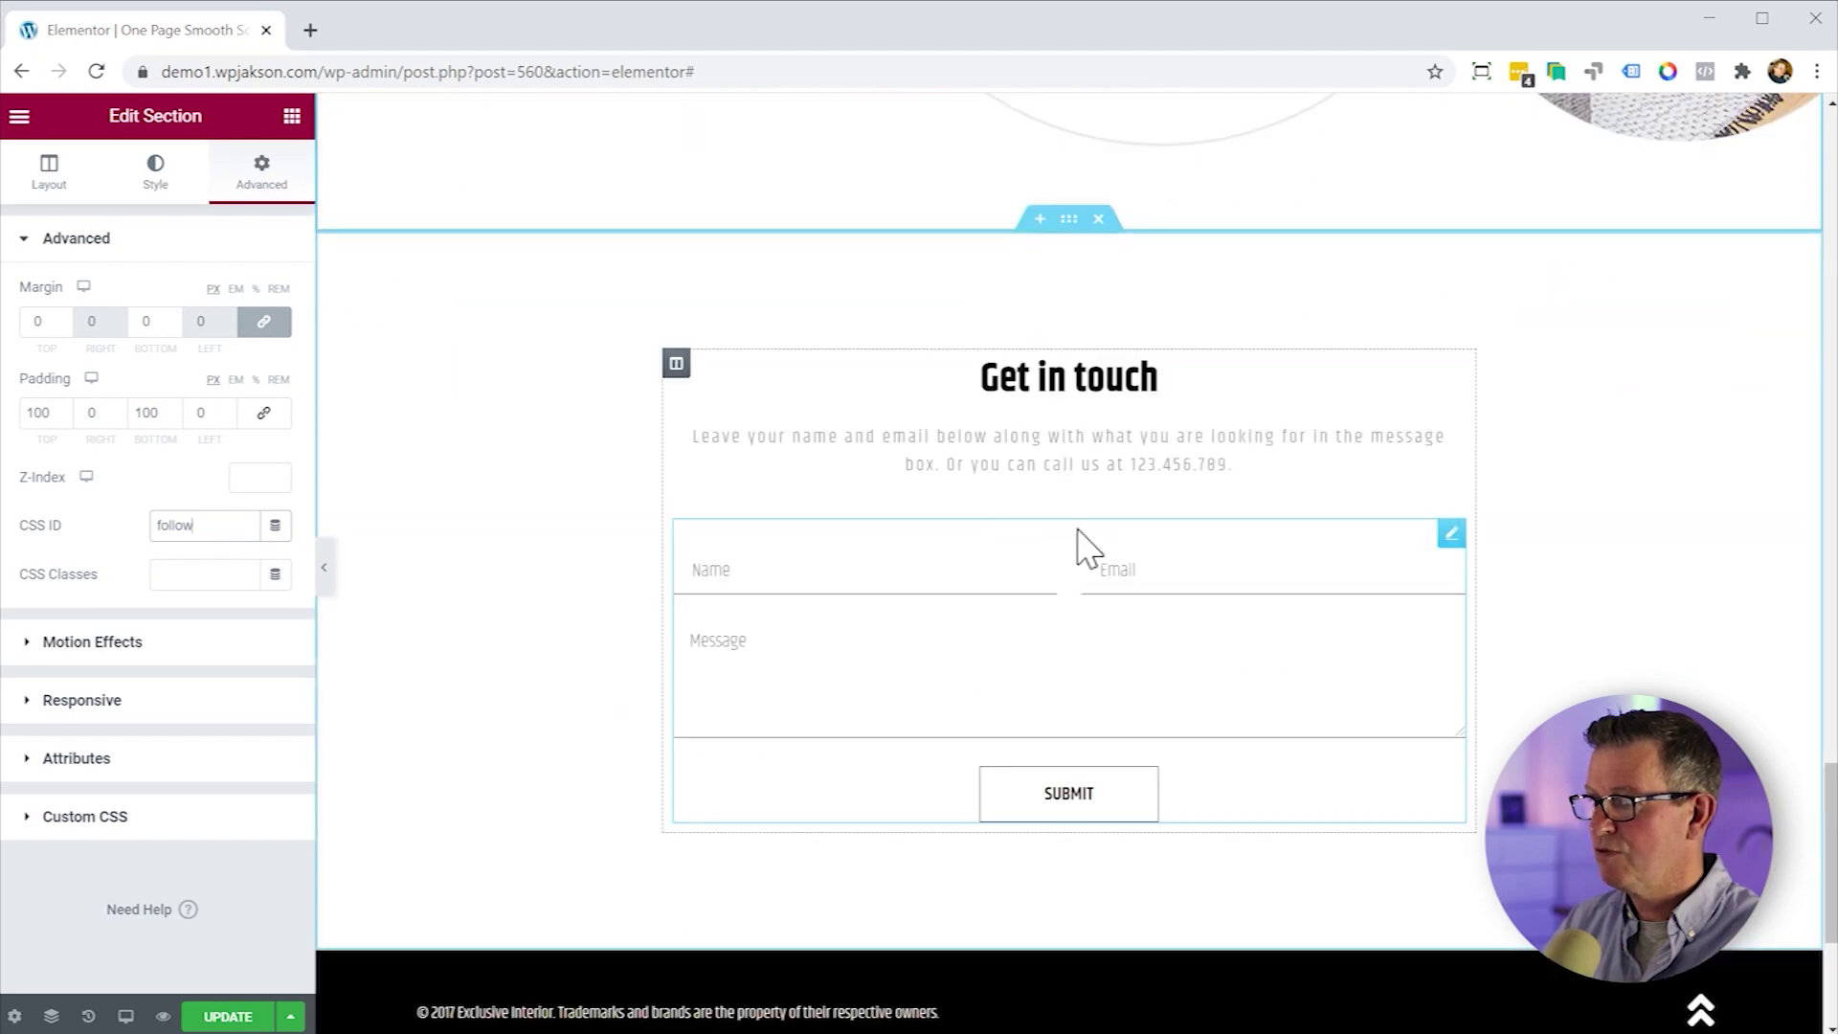
pyautogui.click(1068, 220)
pyautogui.click(261, 174)
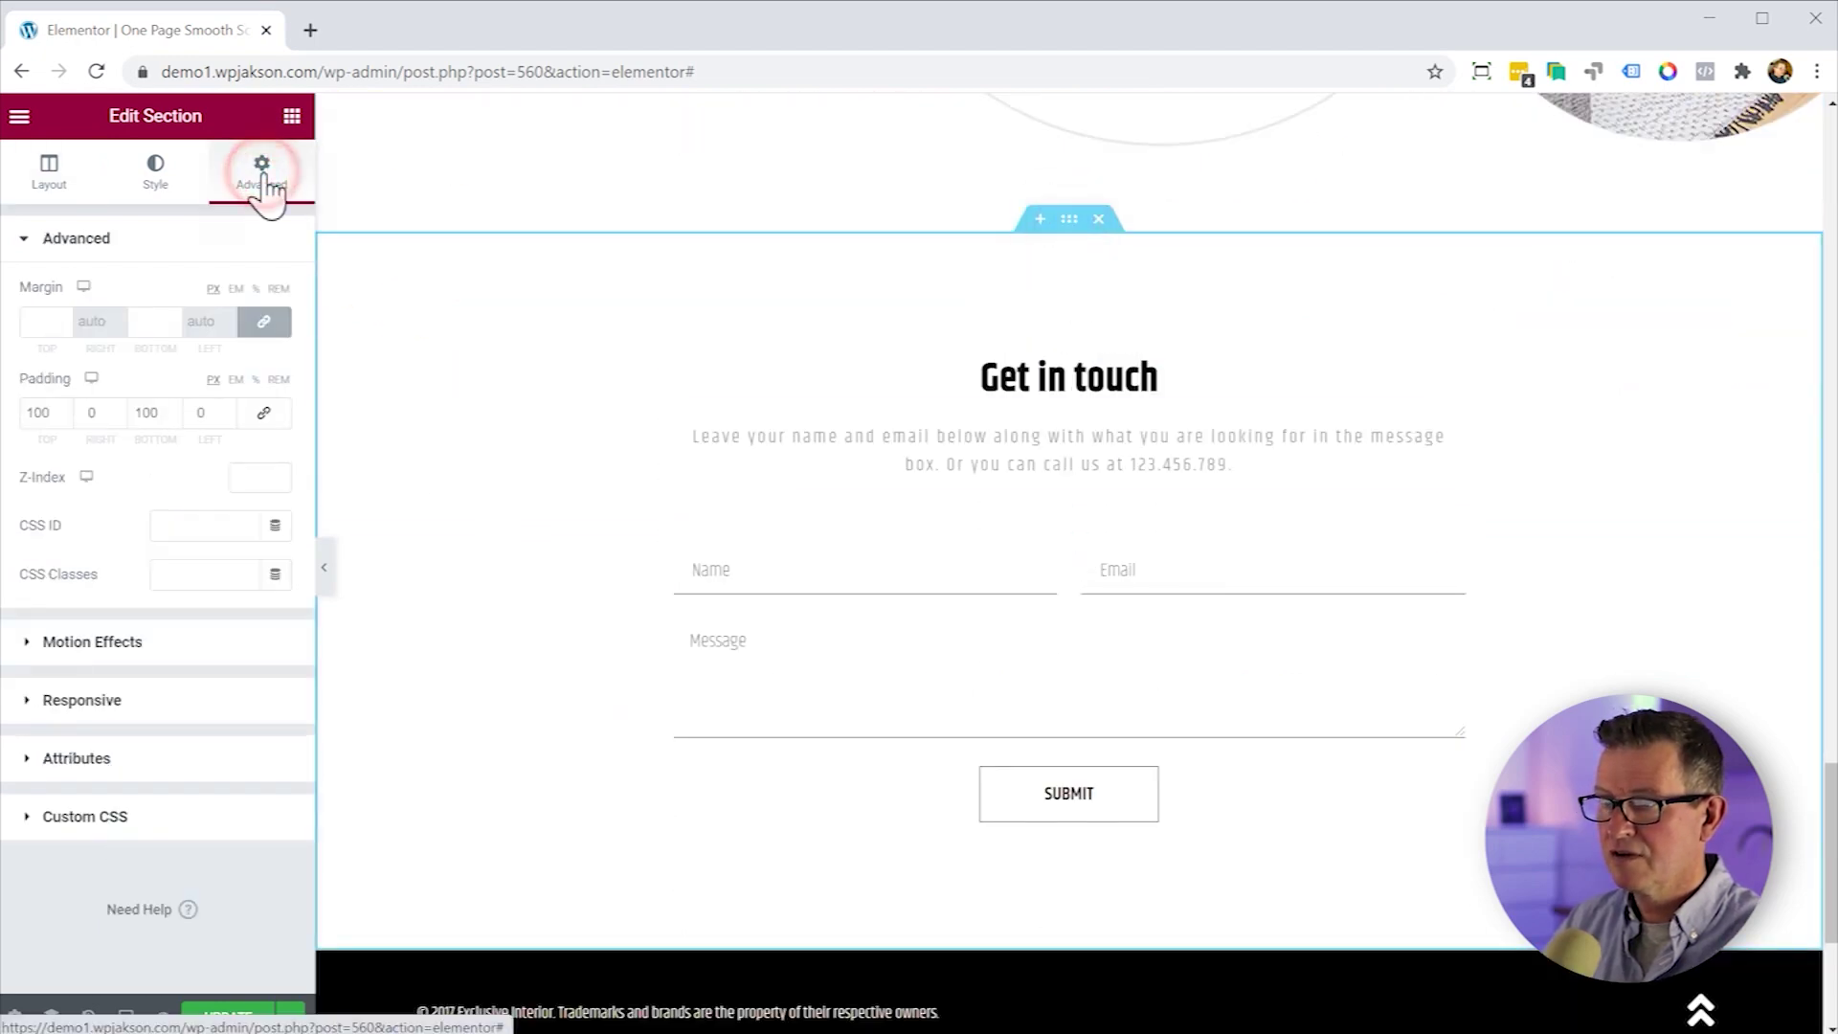
pyautogui.click(190, 524)
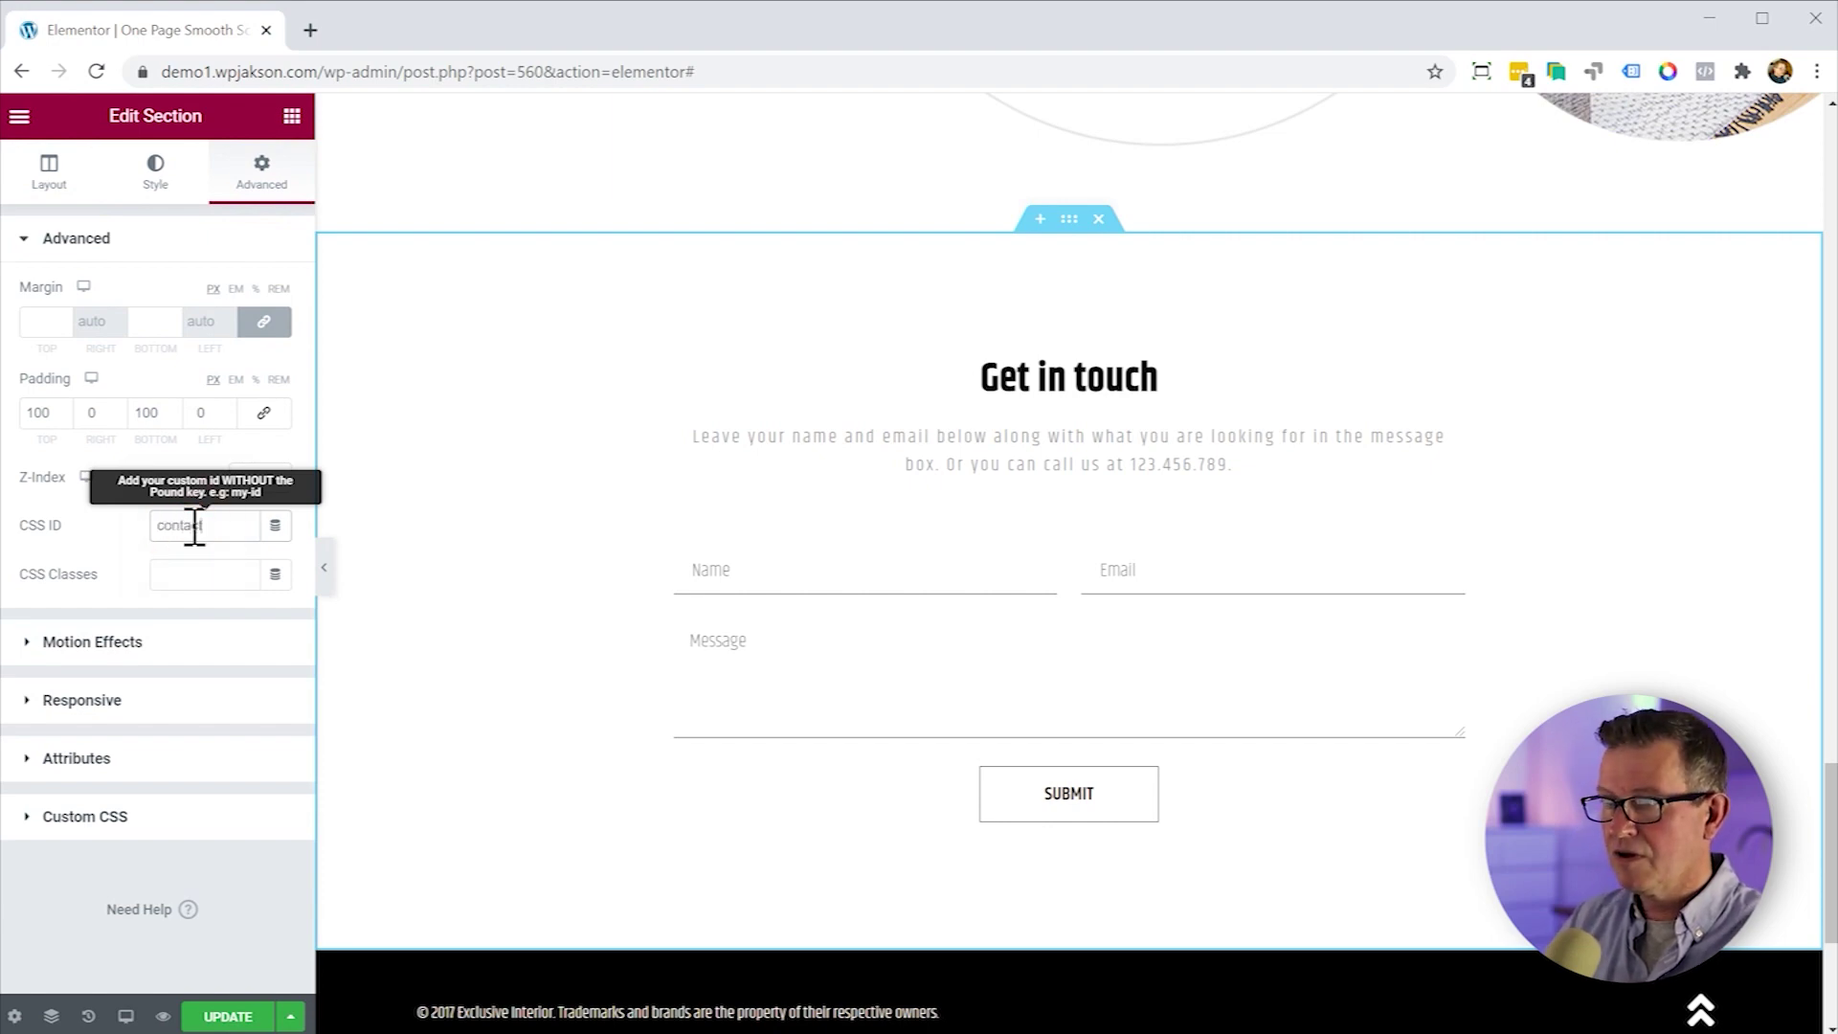
pyautogui.click(127, 503)
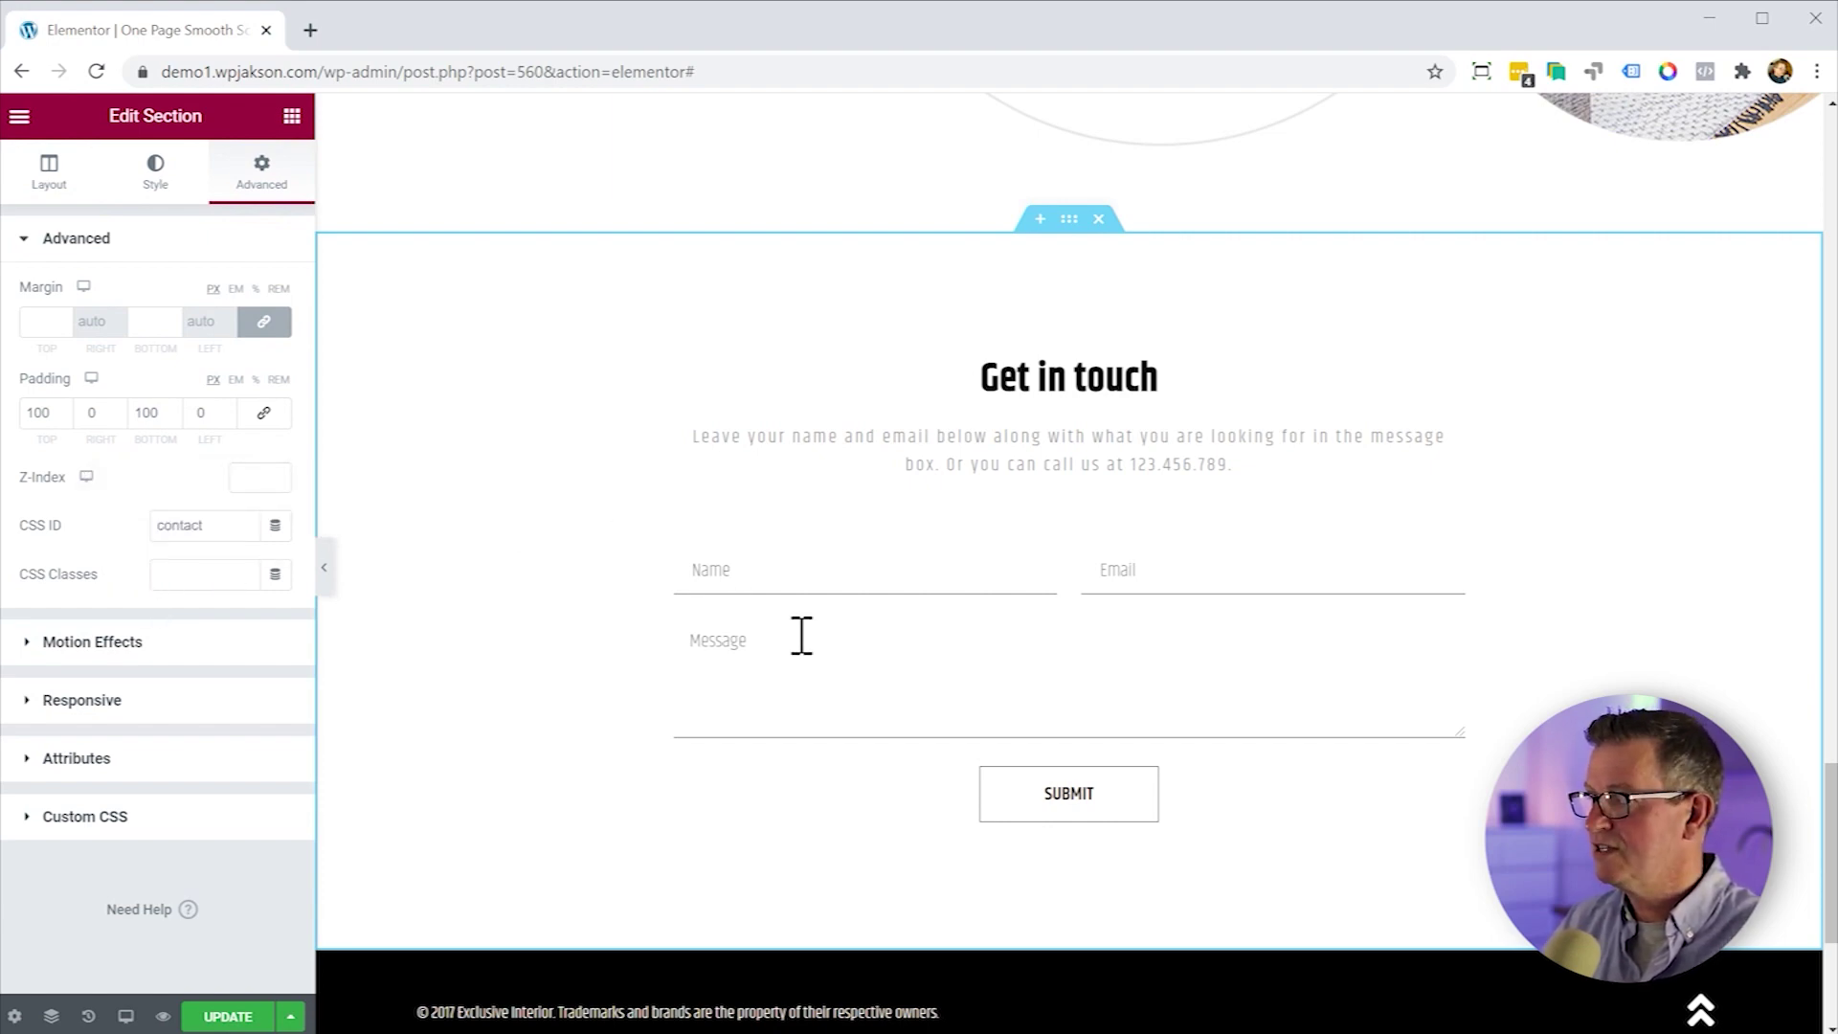
pyautogui.scroll(20, 1190, 419)
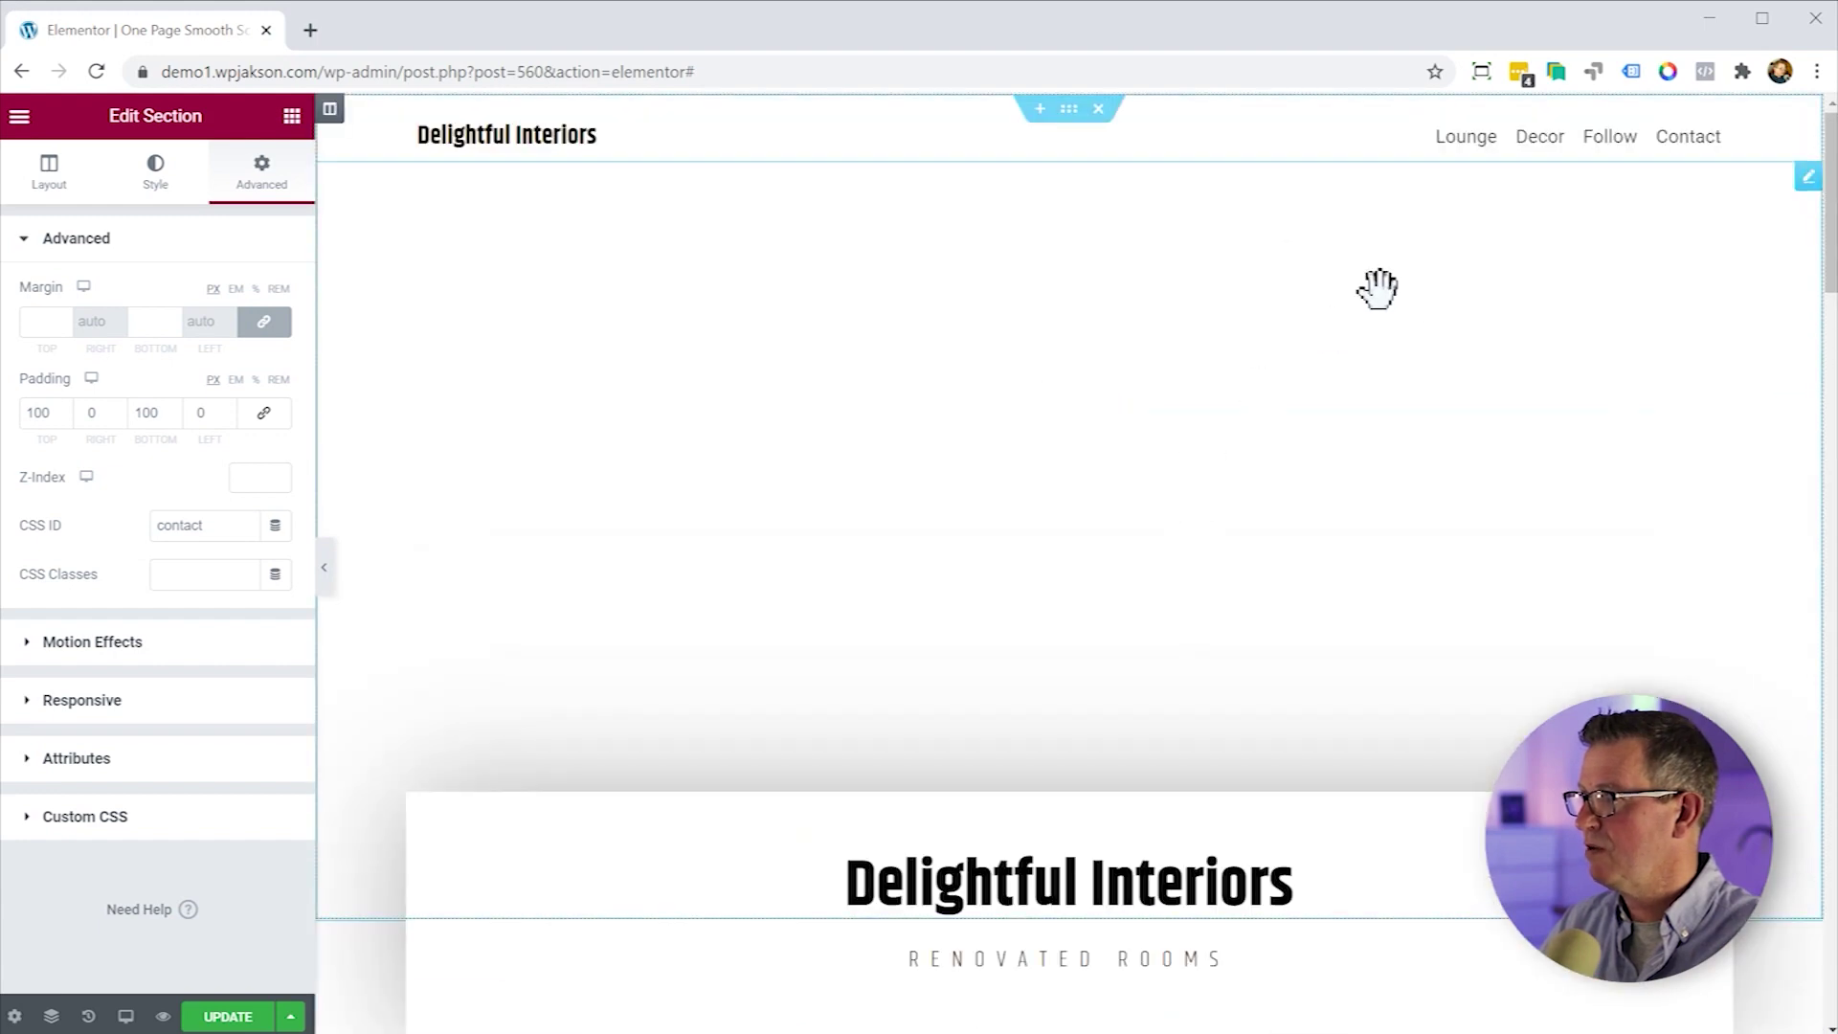
# Link the Lounge menu item to its section anchor and Decor to #decor.
pyautogui.click(1486, 135)
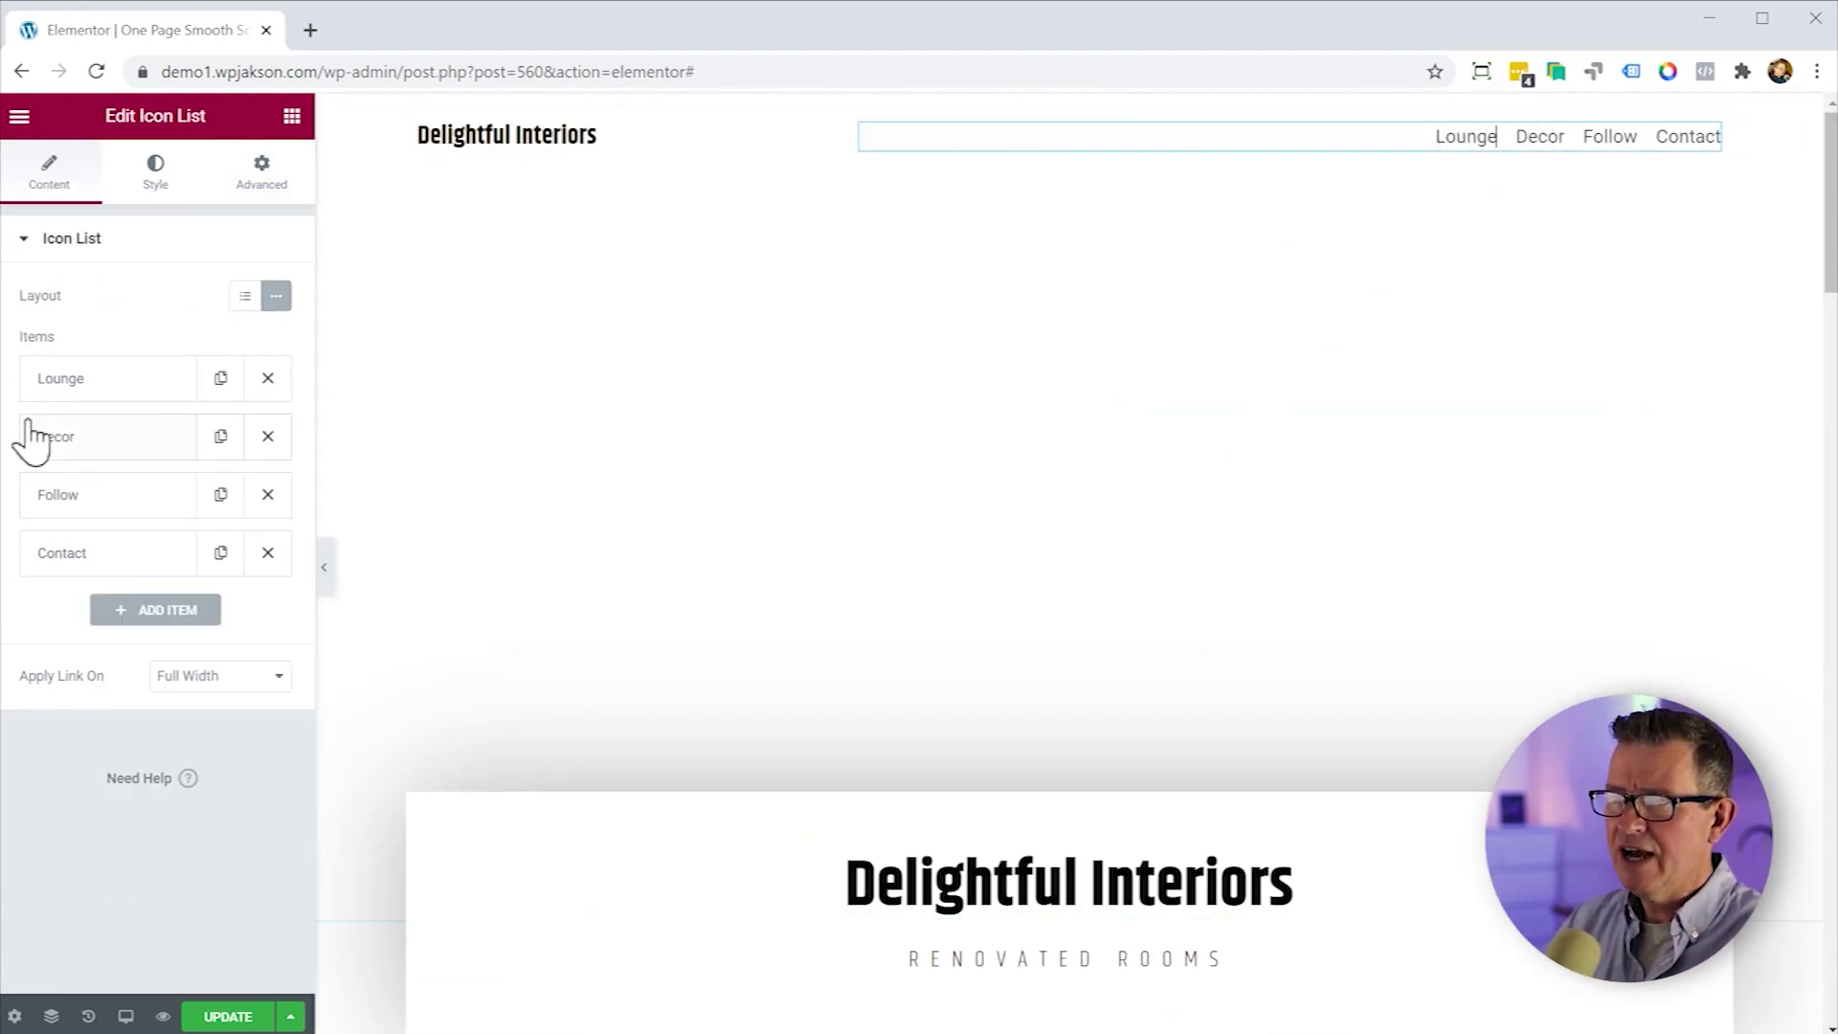
pyautogui.click(70, 369)
pyautogui.click(114, 378)
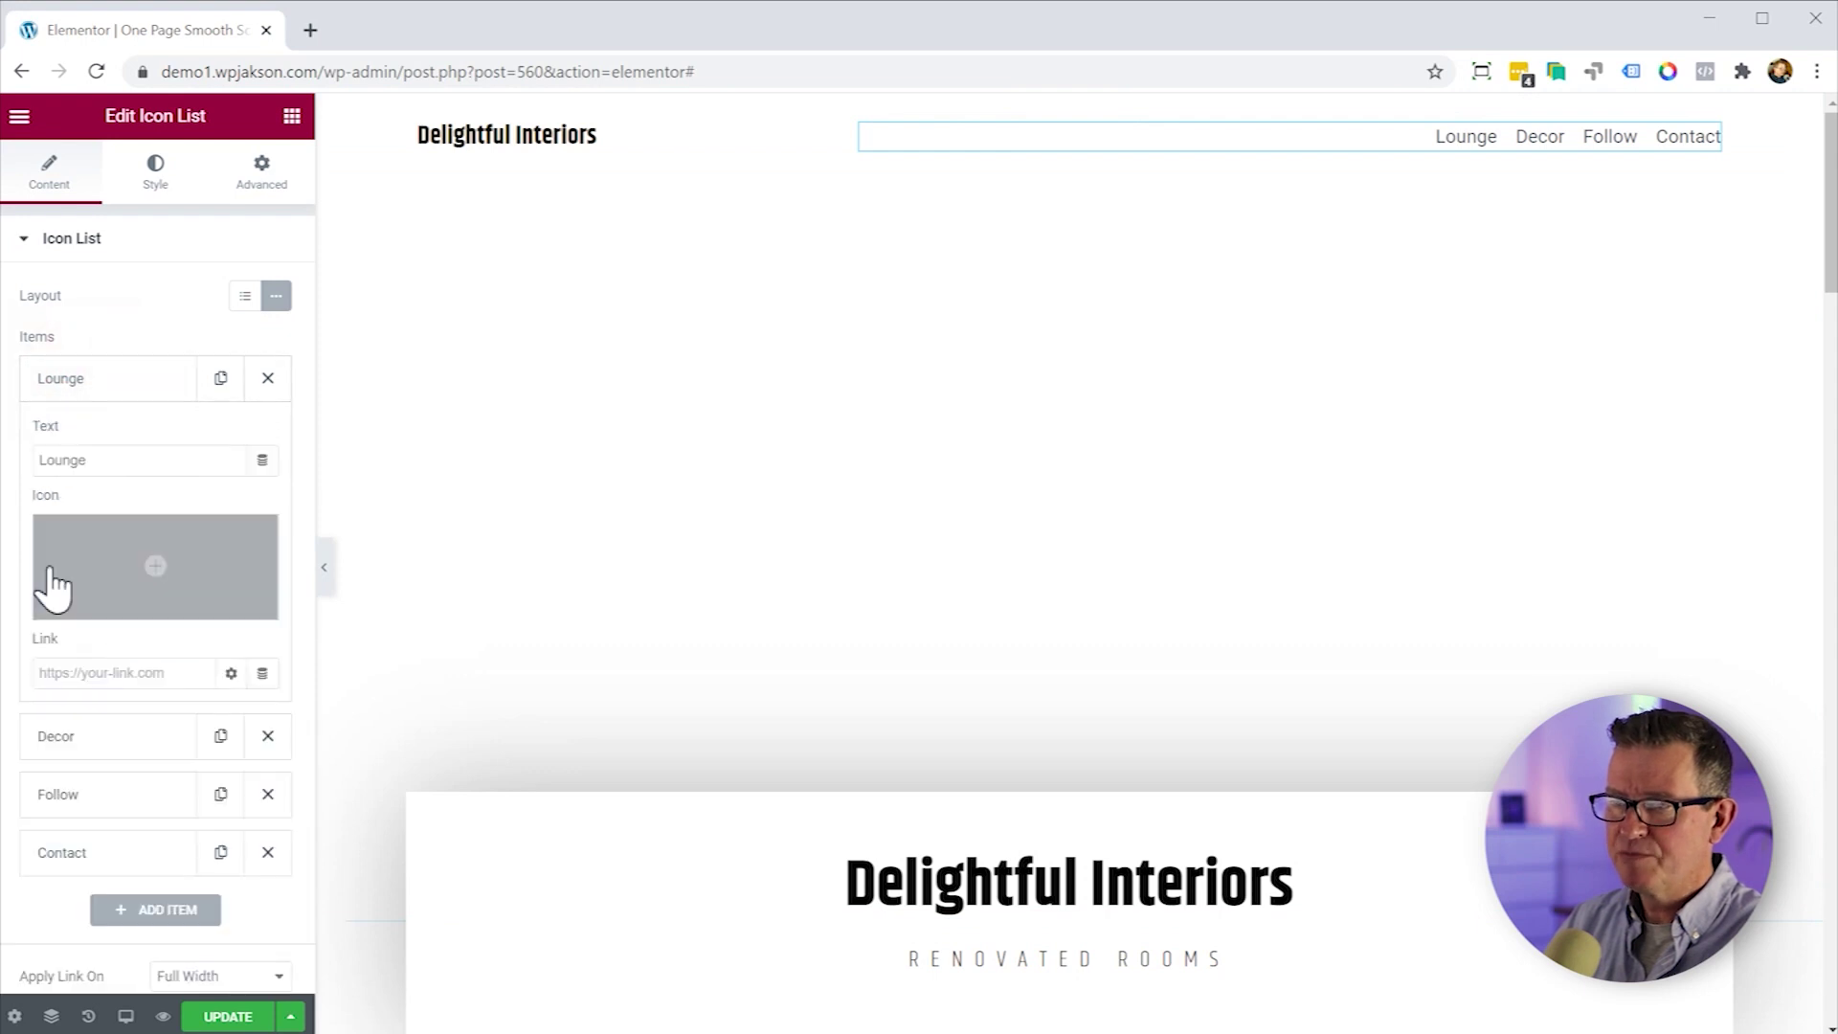
pyautogui.click(83, 672)
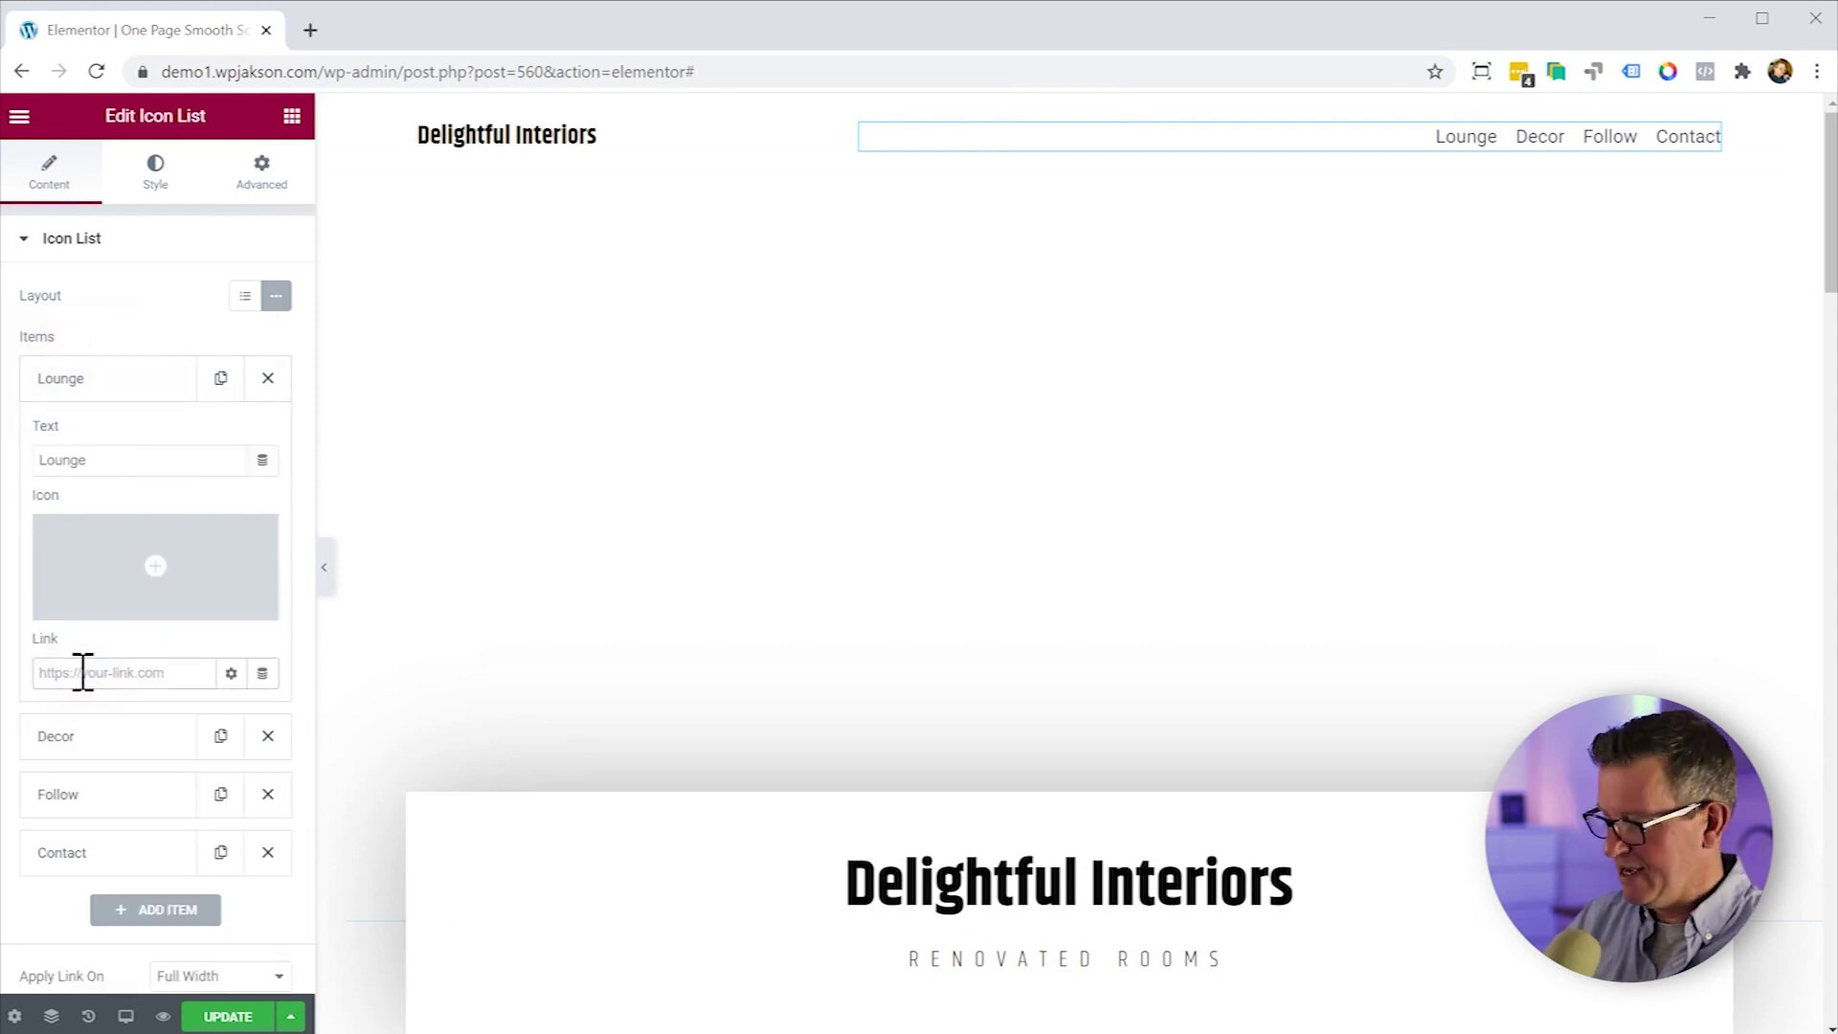
pyautogui.write('#lounge')
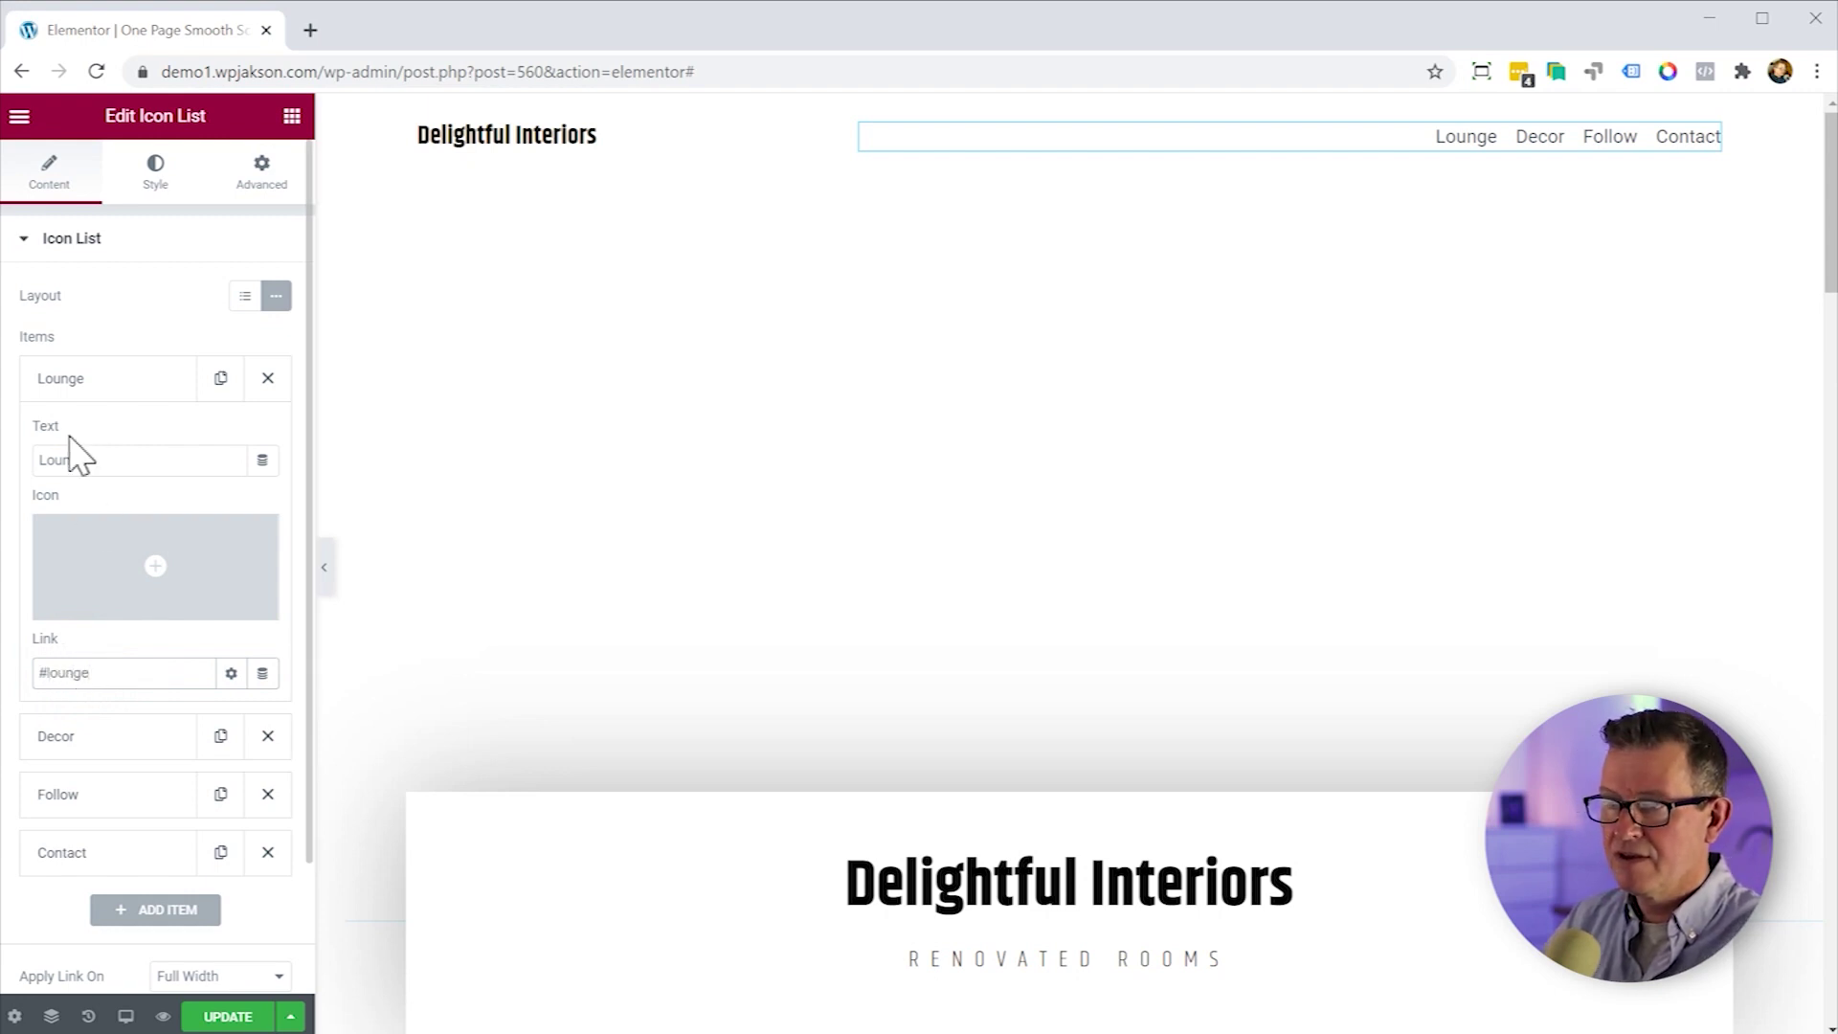
pyautogui.click(86, 378)
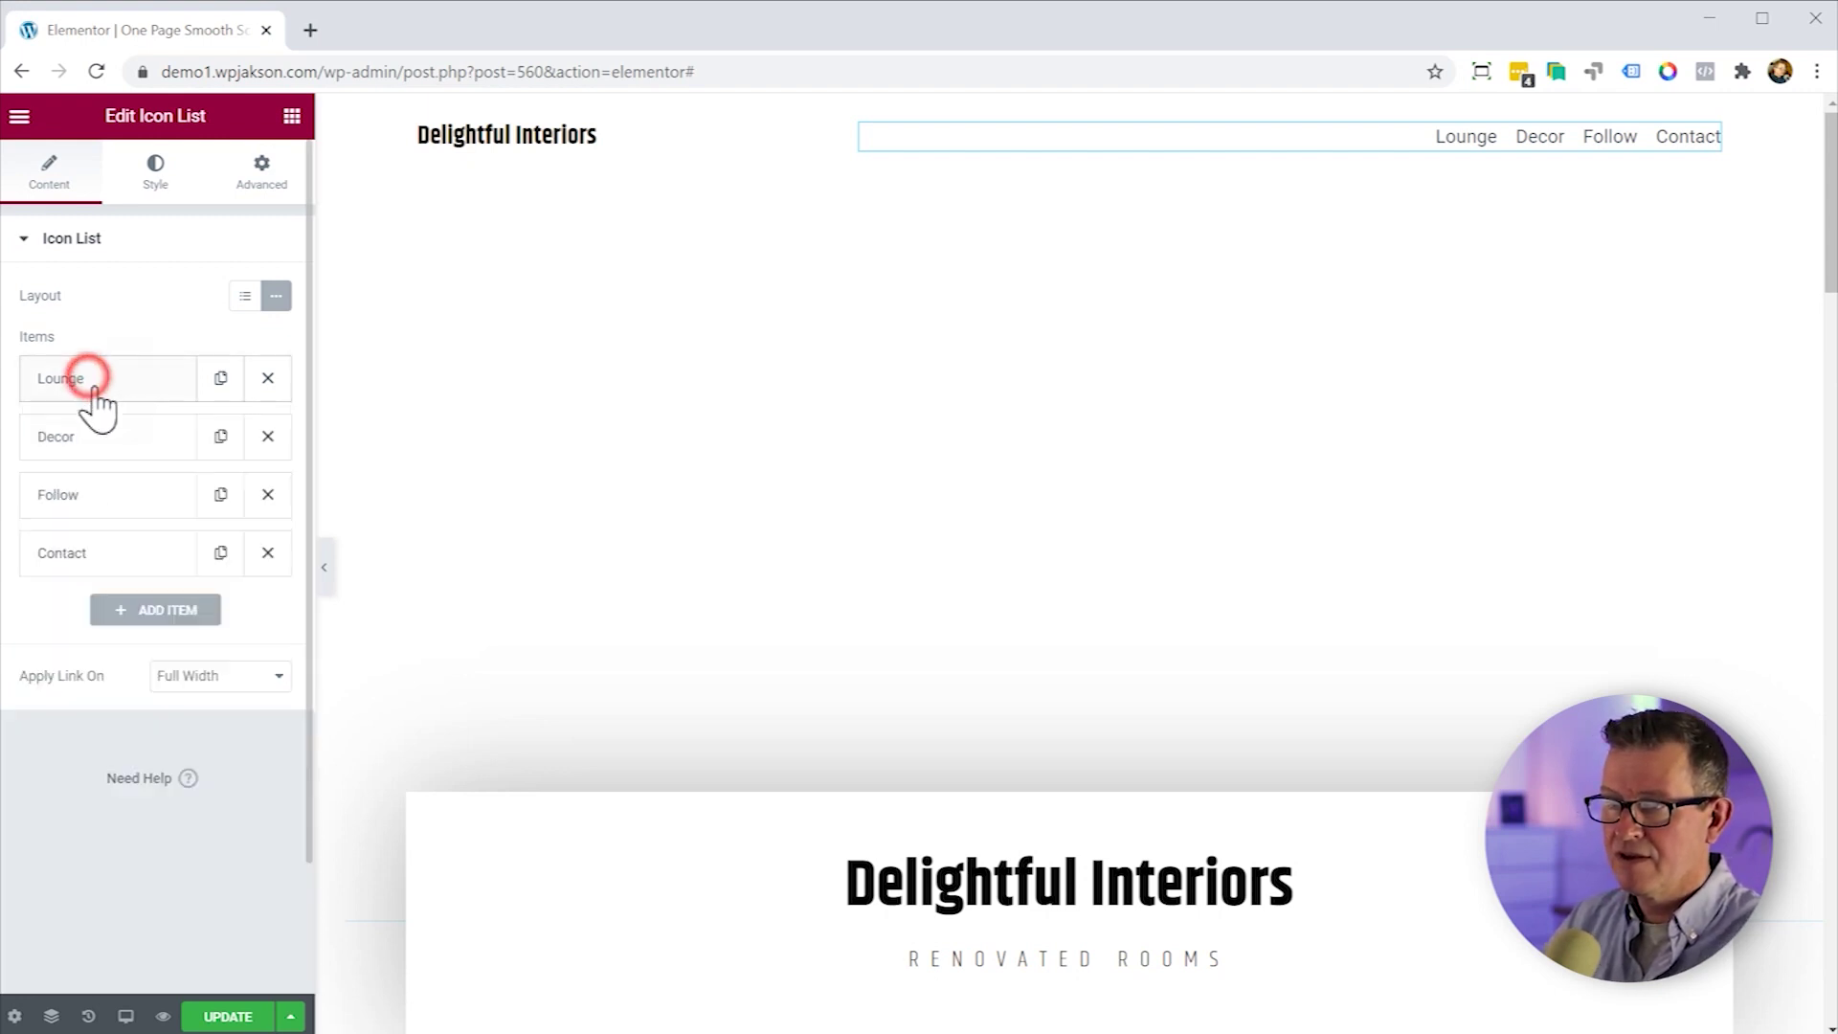
pyautogui.click(96, 438)
pyautogui.click(83, 733)
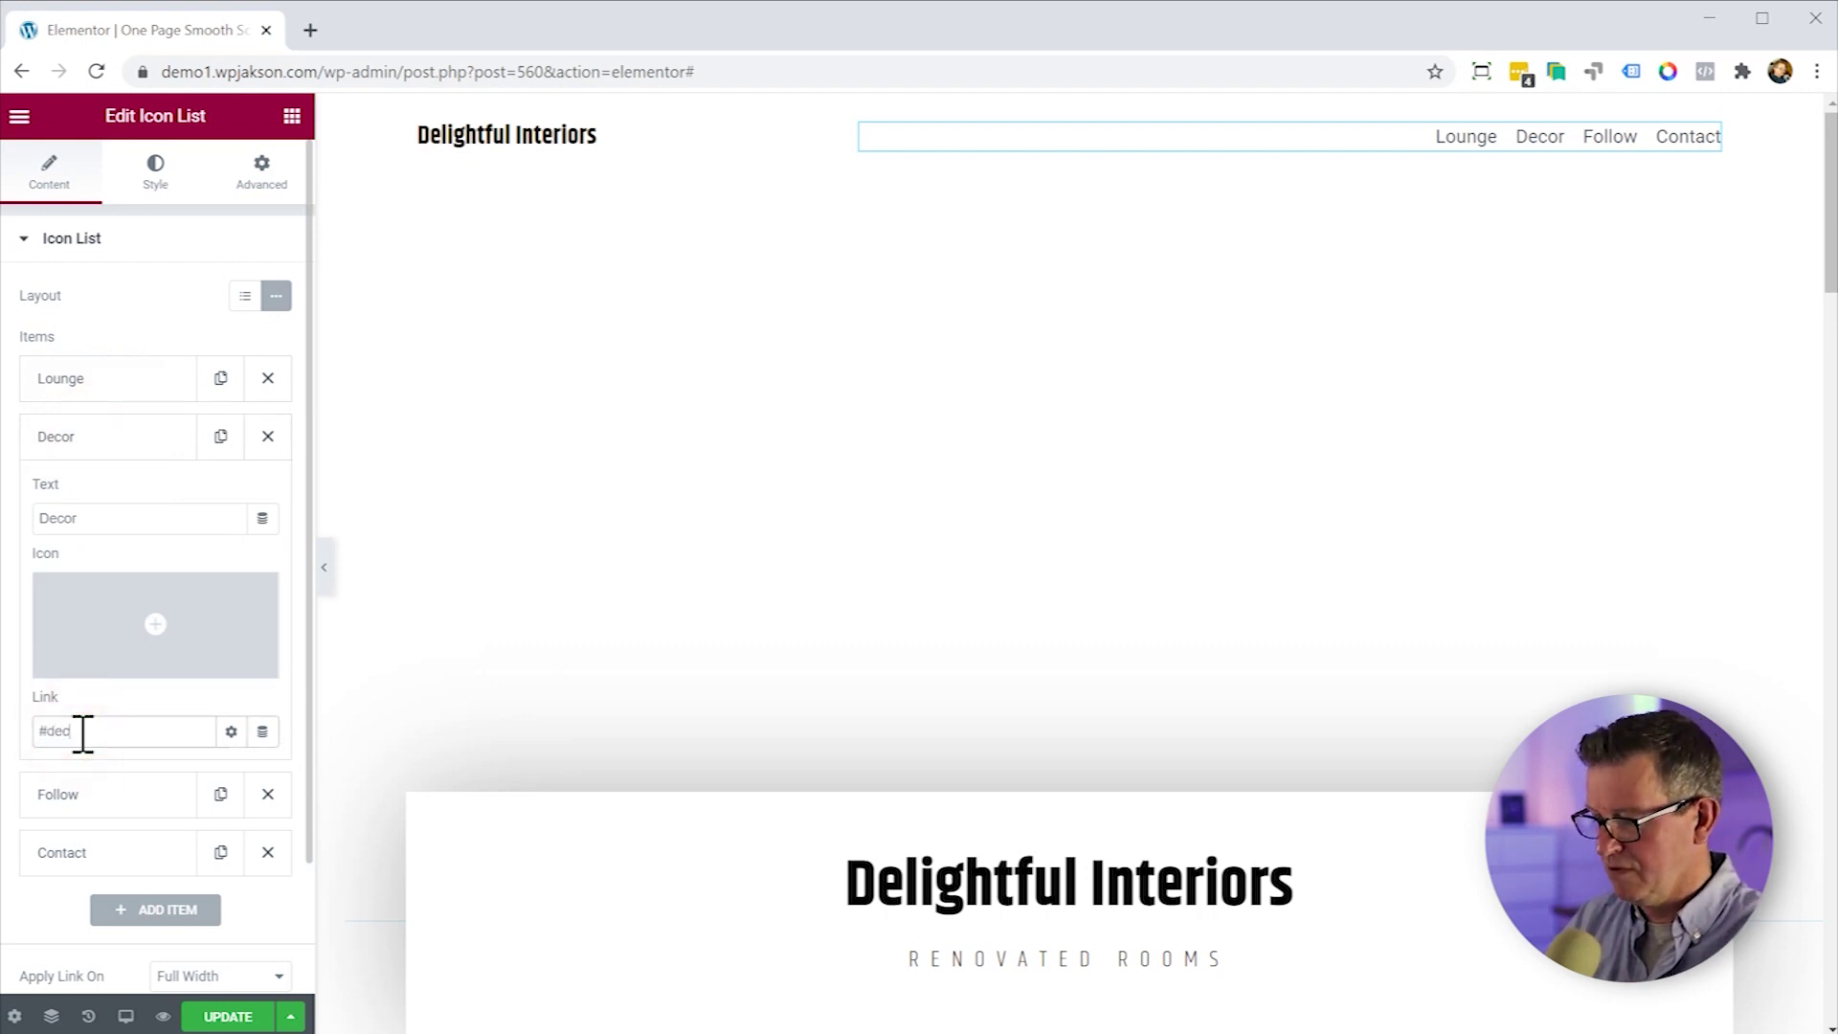
pyautogui.write('#decor')
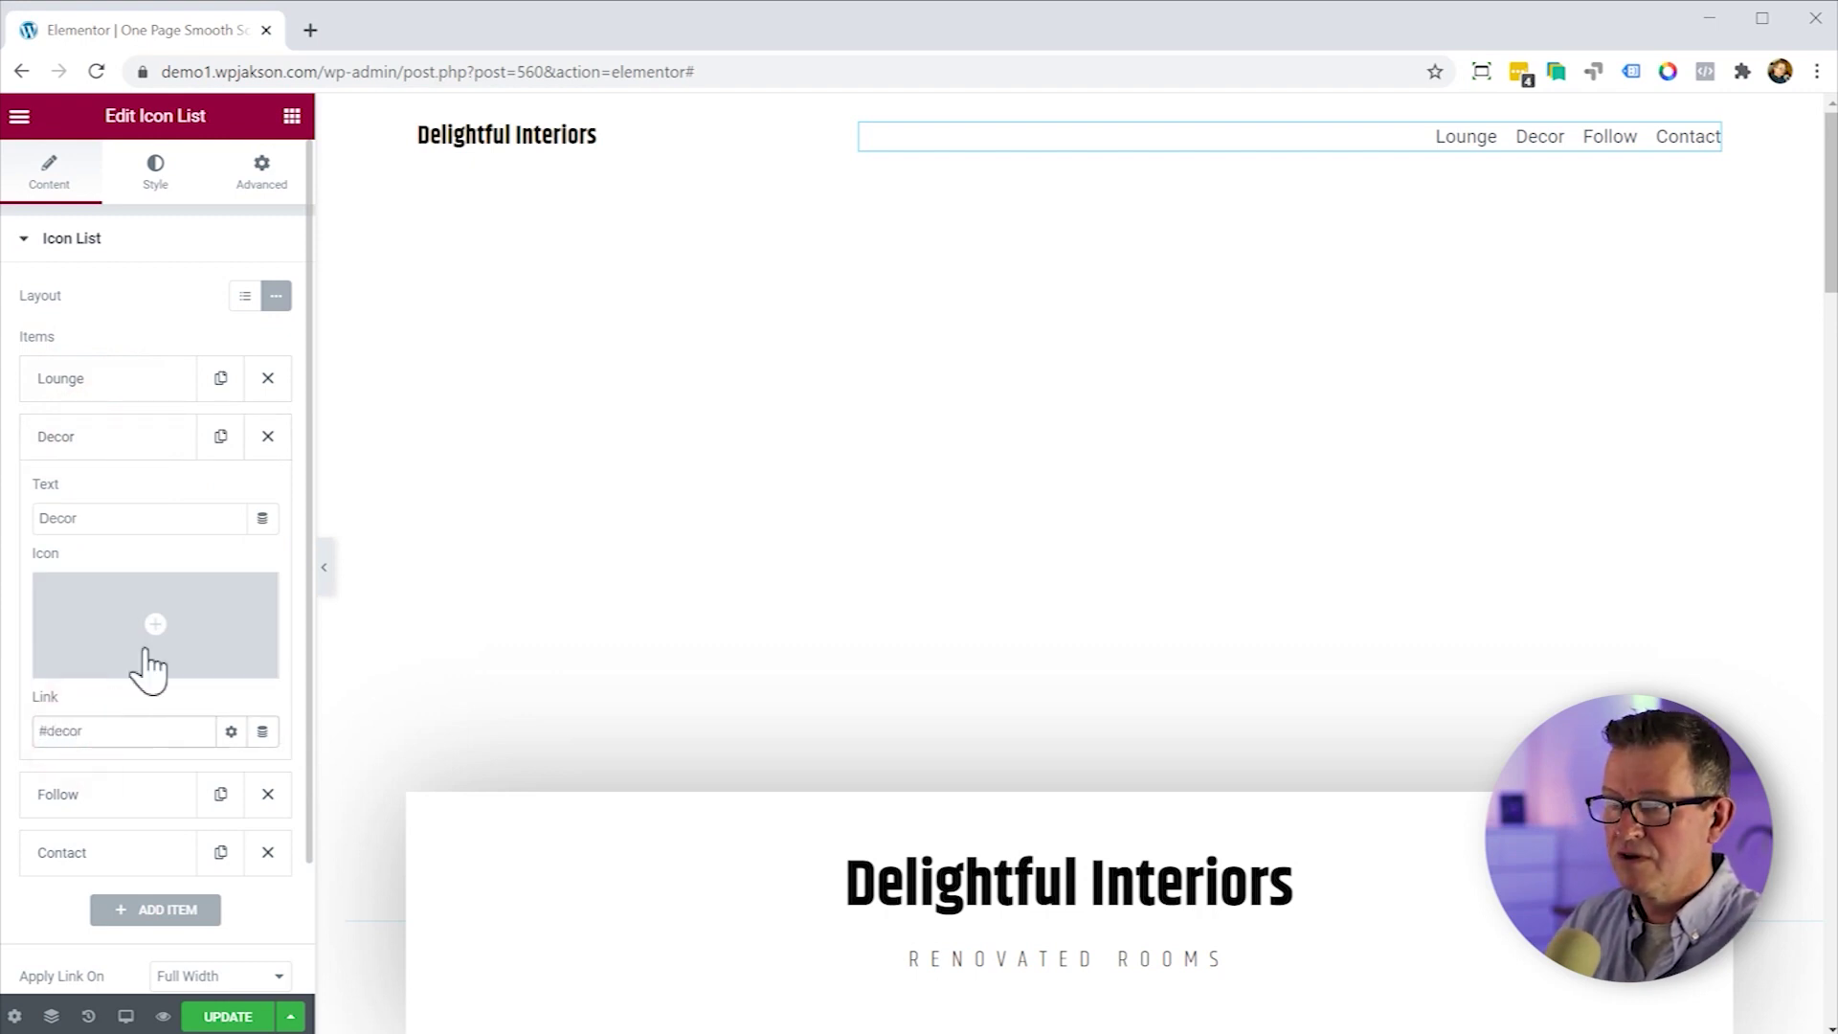
pyautogui.click(108, 431)
# Link the Follow menu item to its section anchor and Contact to #contact.
pyautogui.click(128, 496)
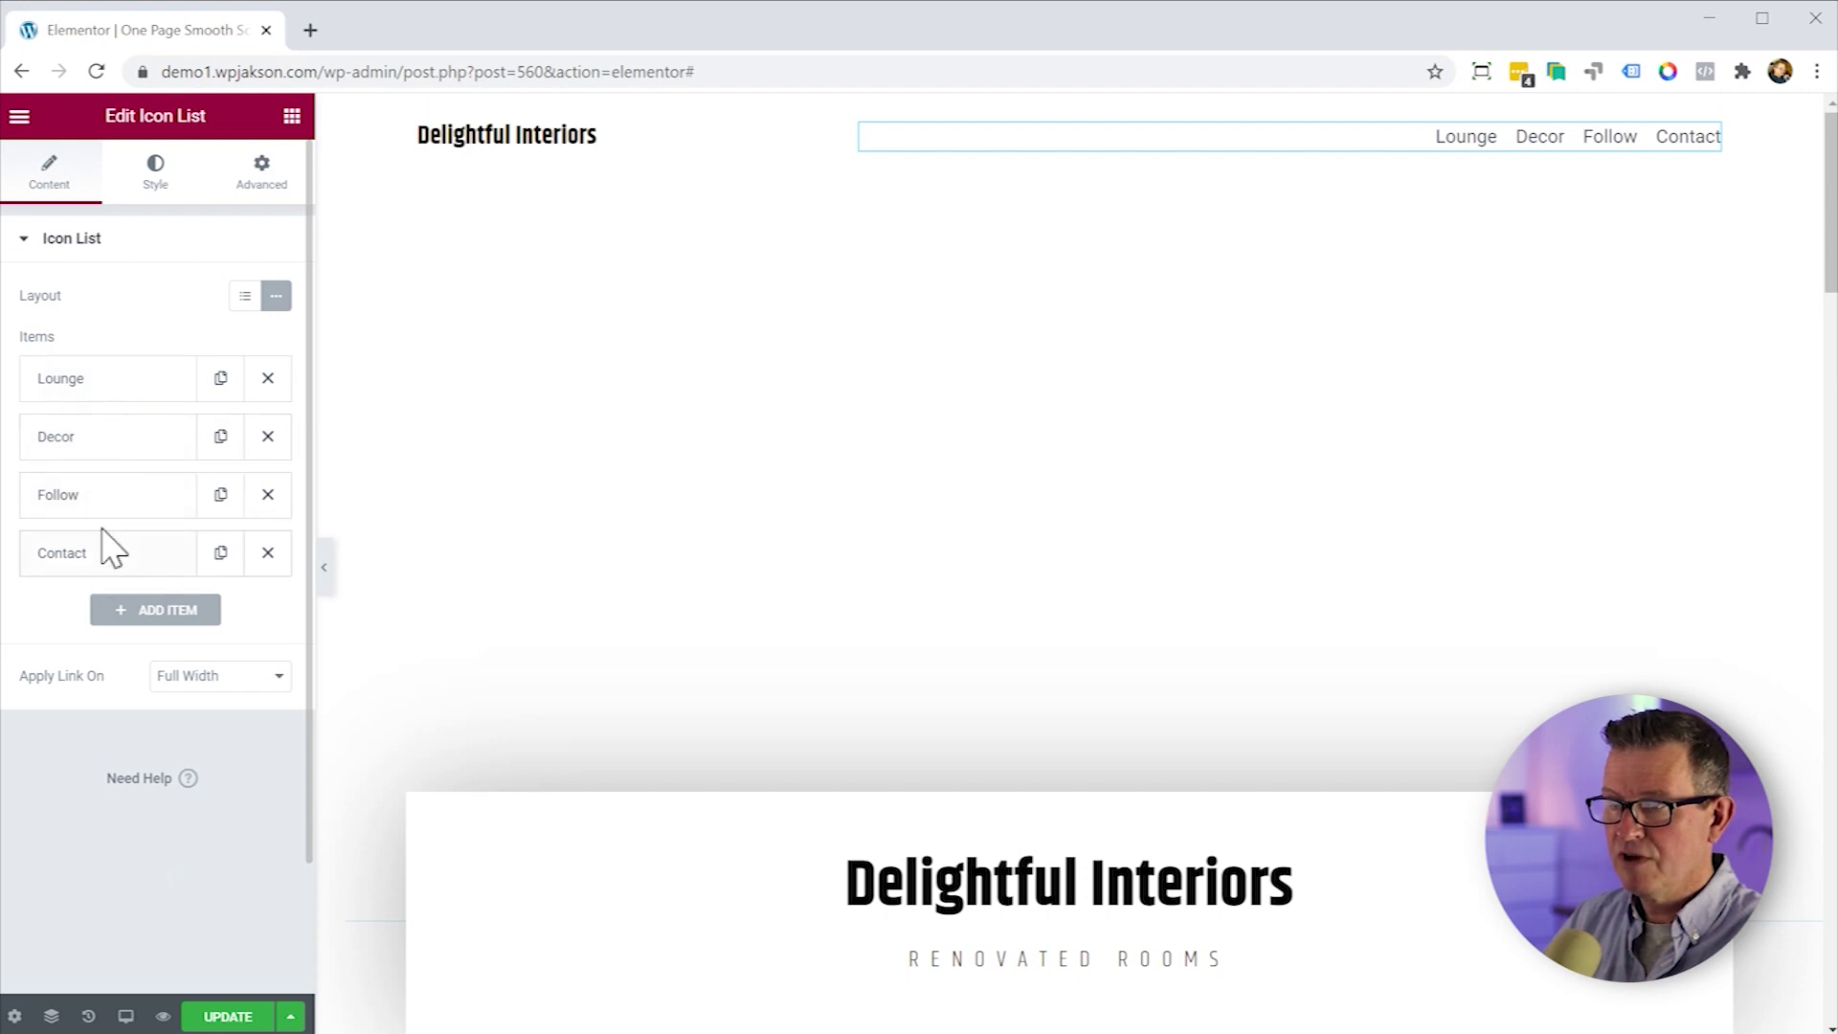
pyautogui.click(95, 493)
pyautogui.click(136, 782)
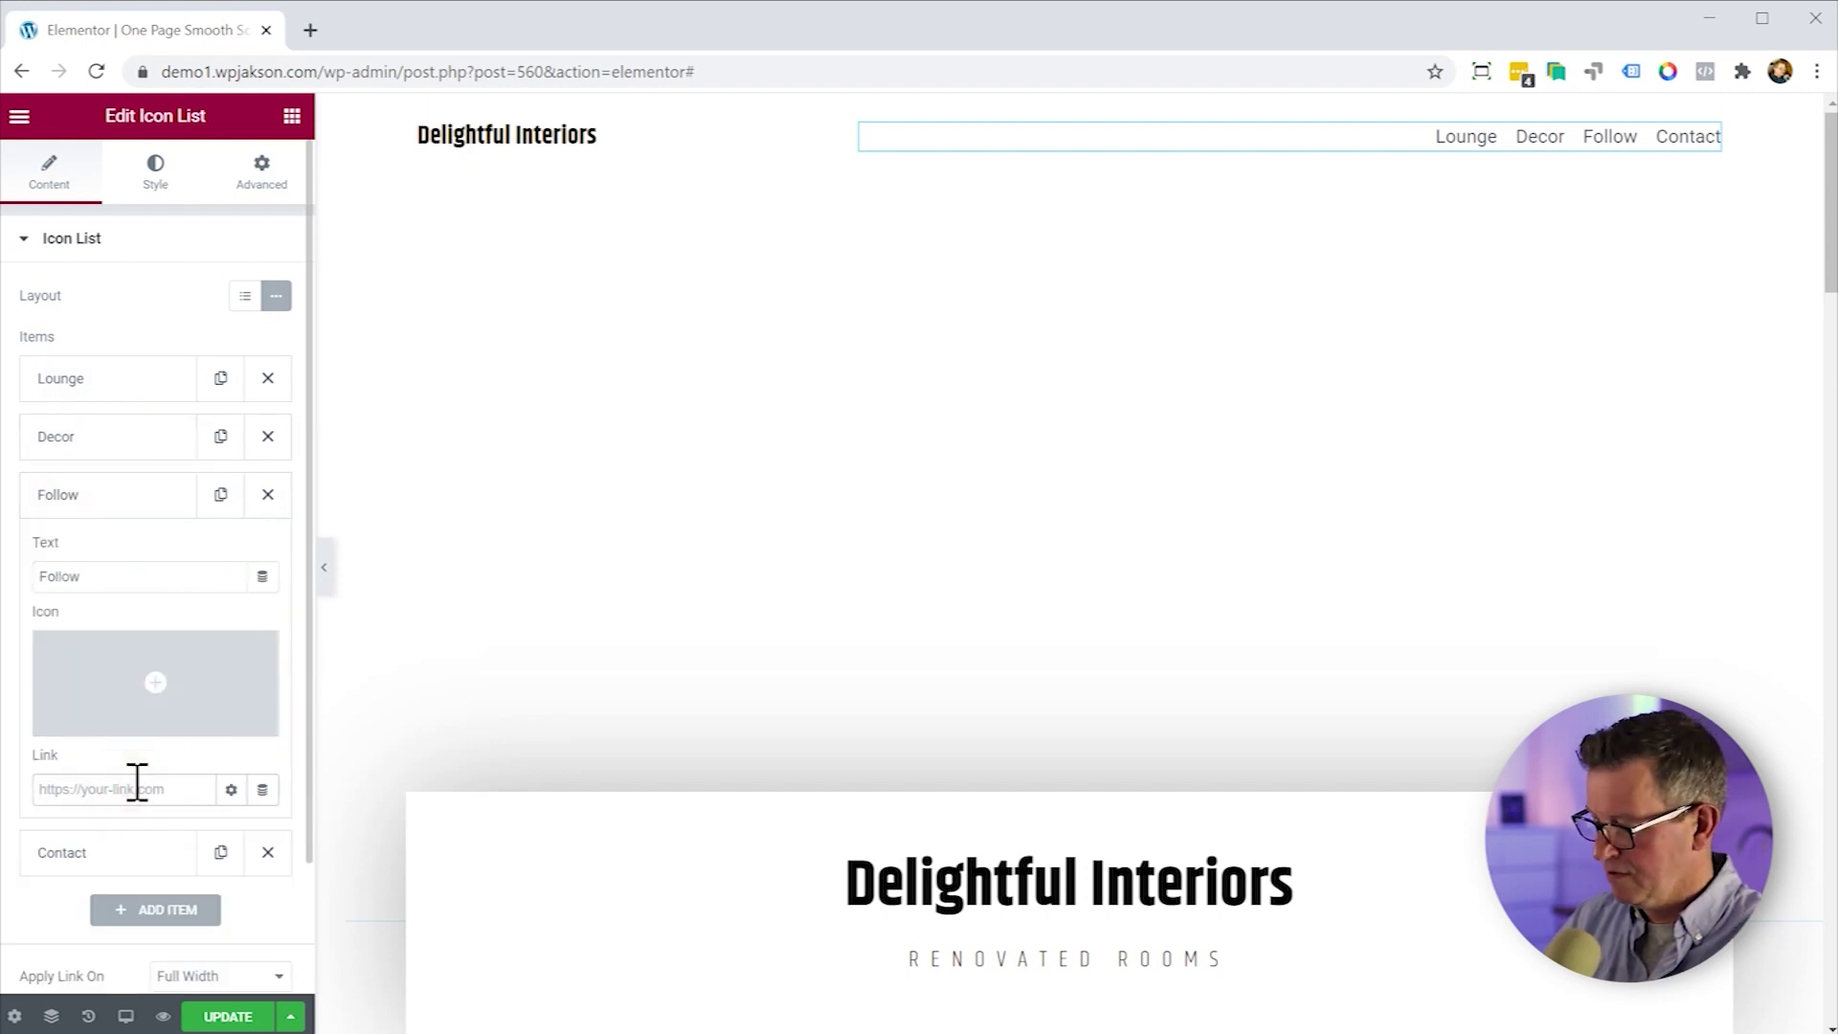
pyautogui.write('#follow')
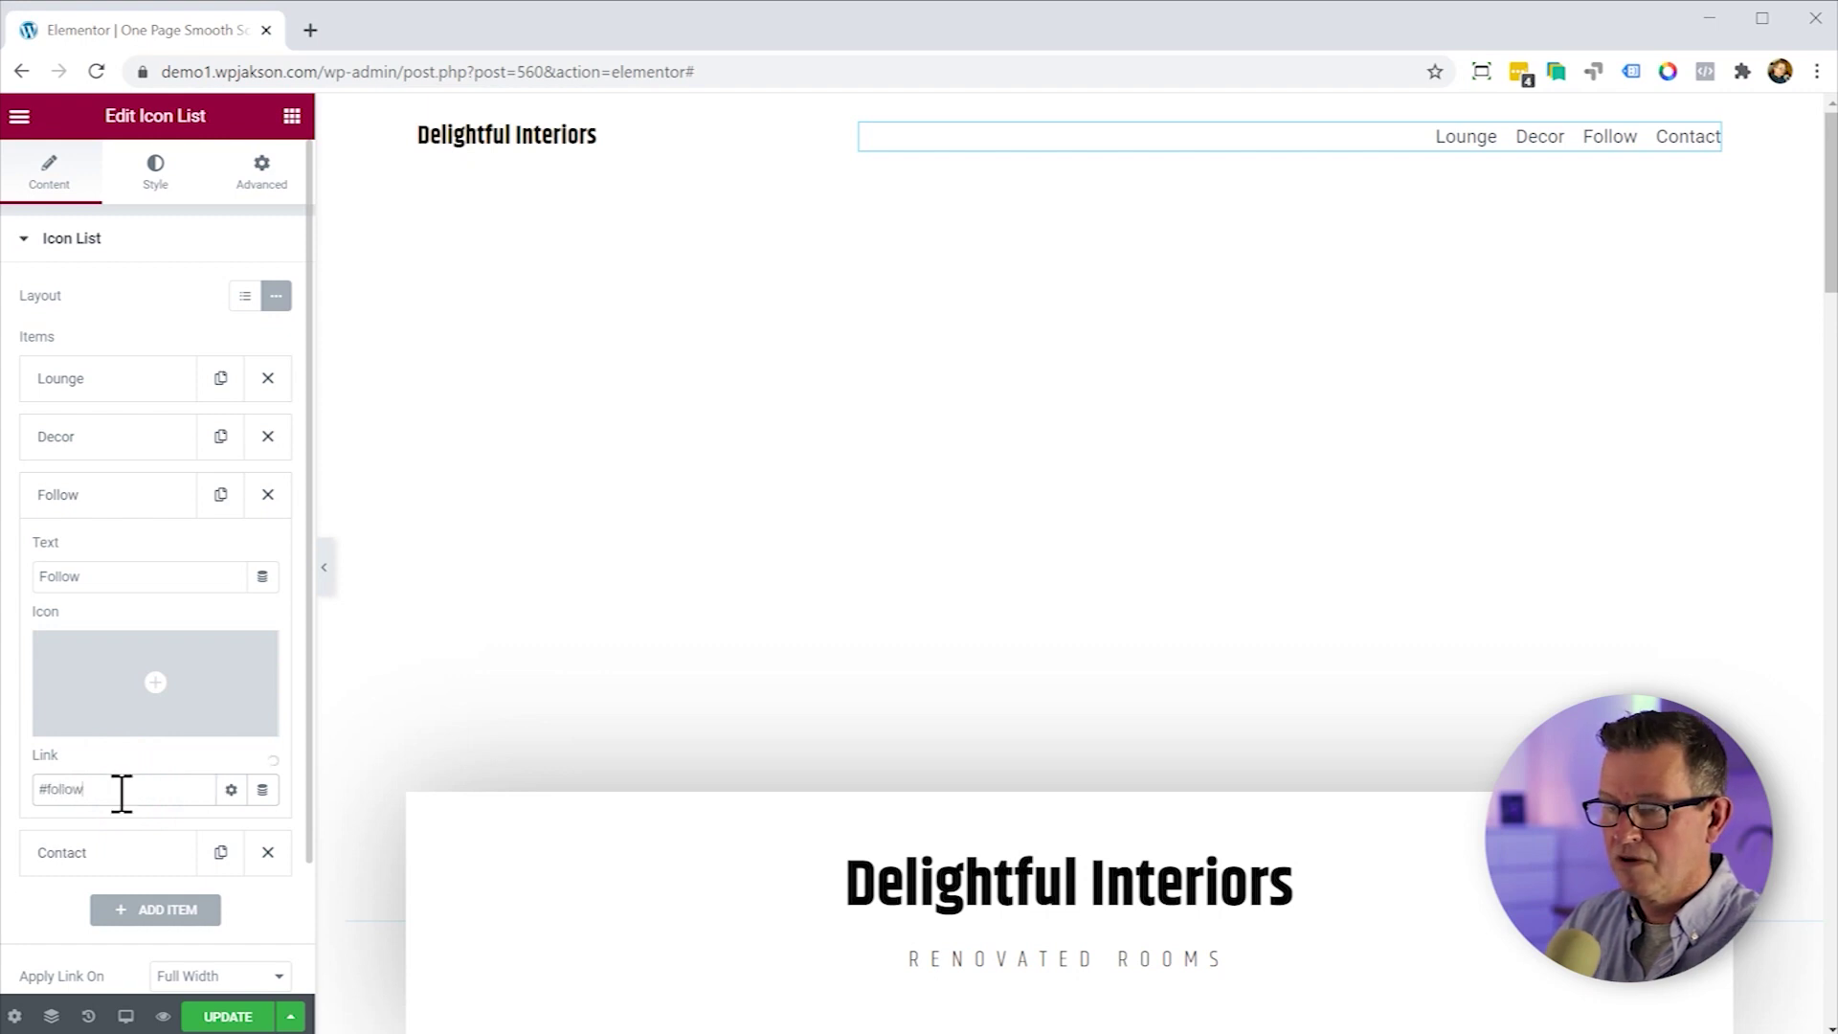
pyautogui.click(50, 855)
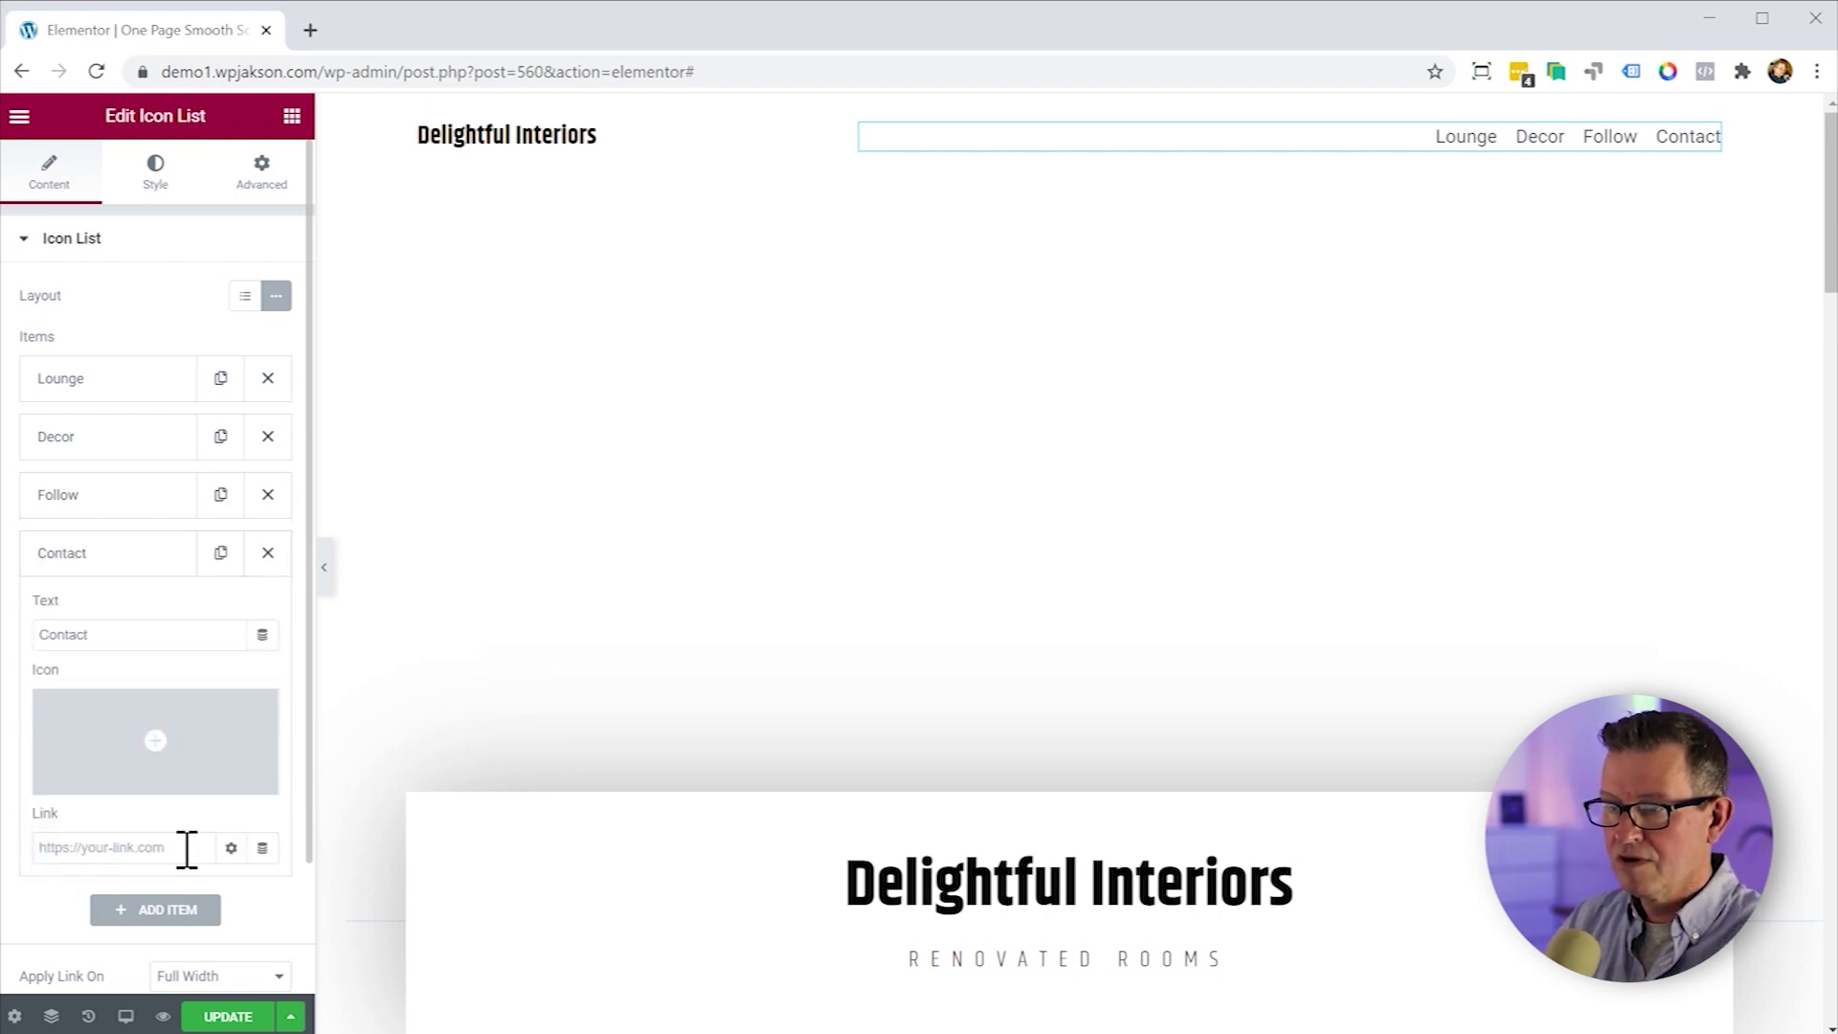
pyautogui.scroll(-2, 163, 814)
pyautogui.click(127, 689)
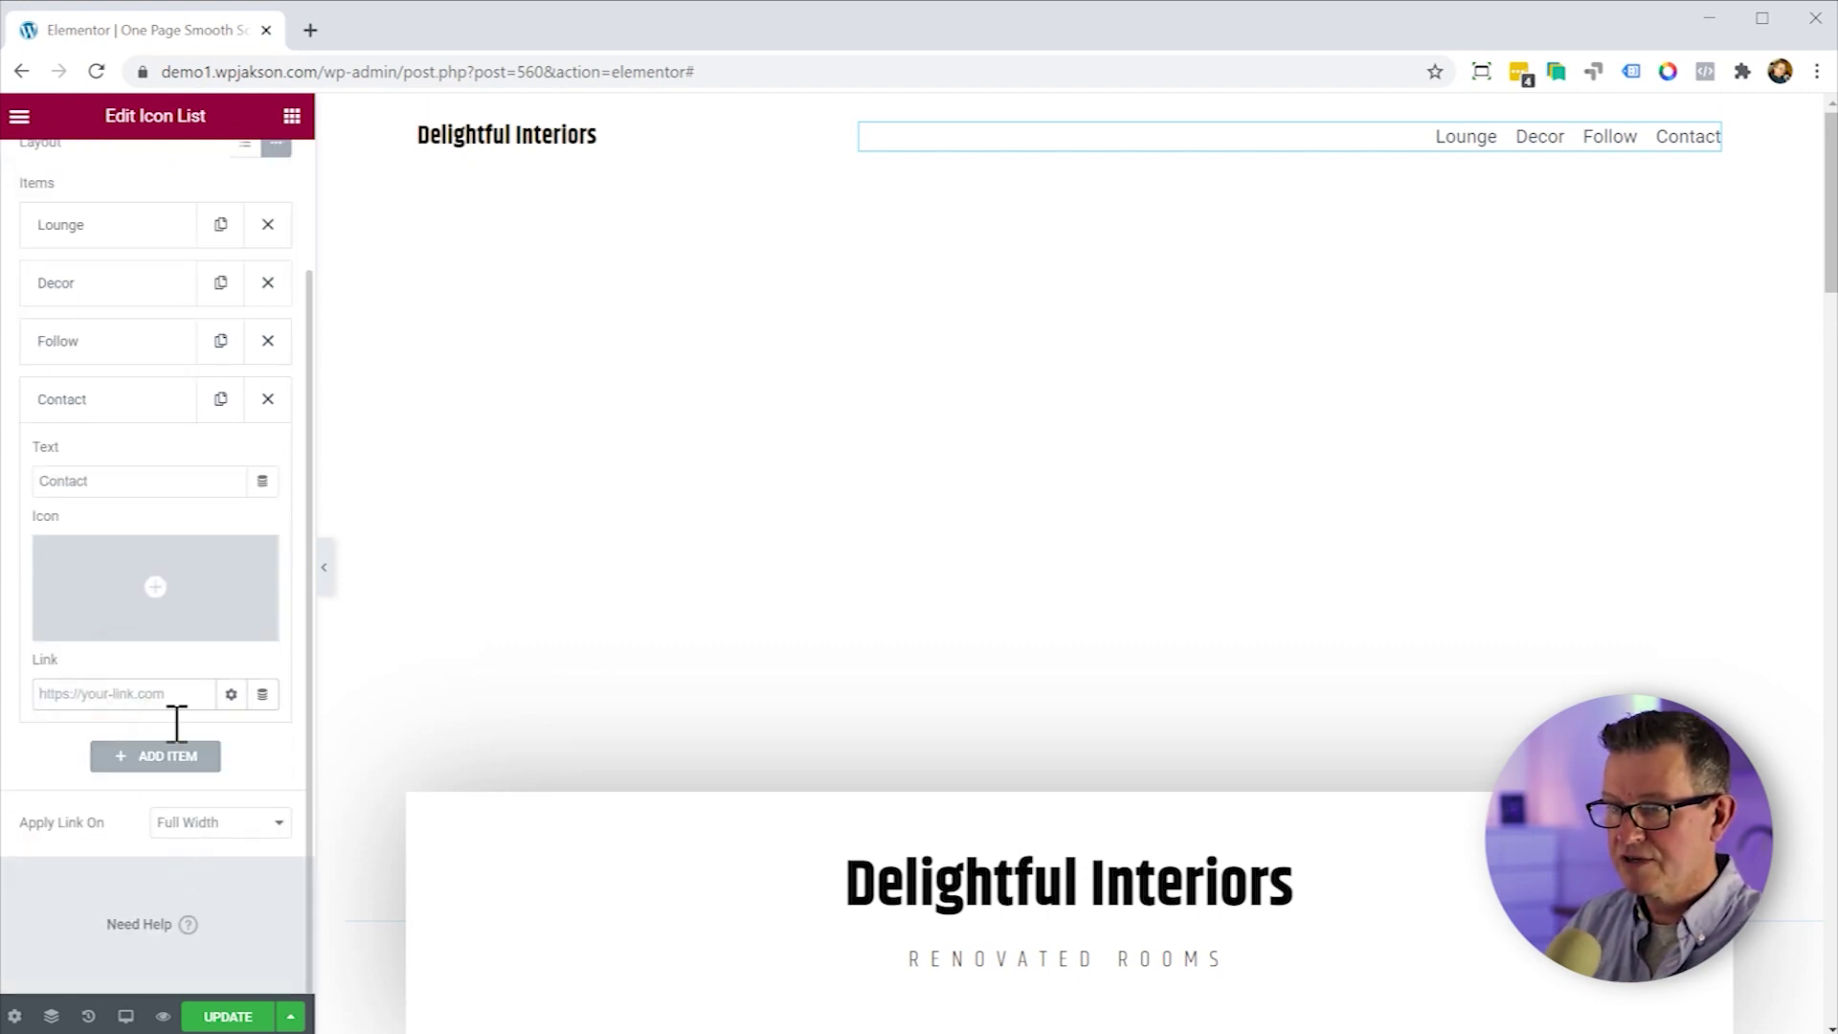
pyautogui.write('#contact')
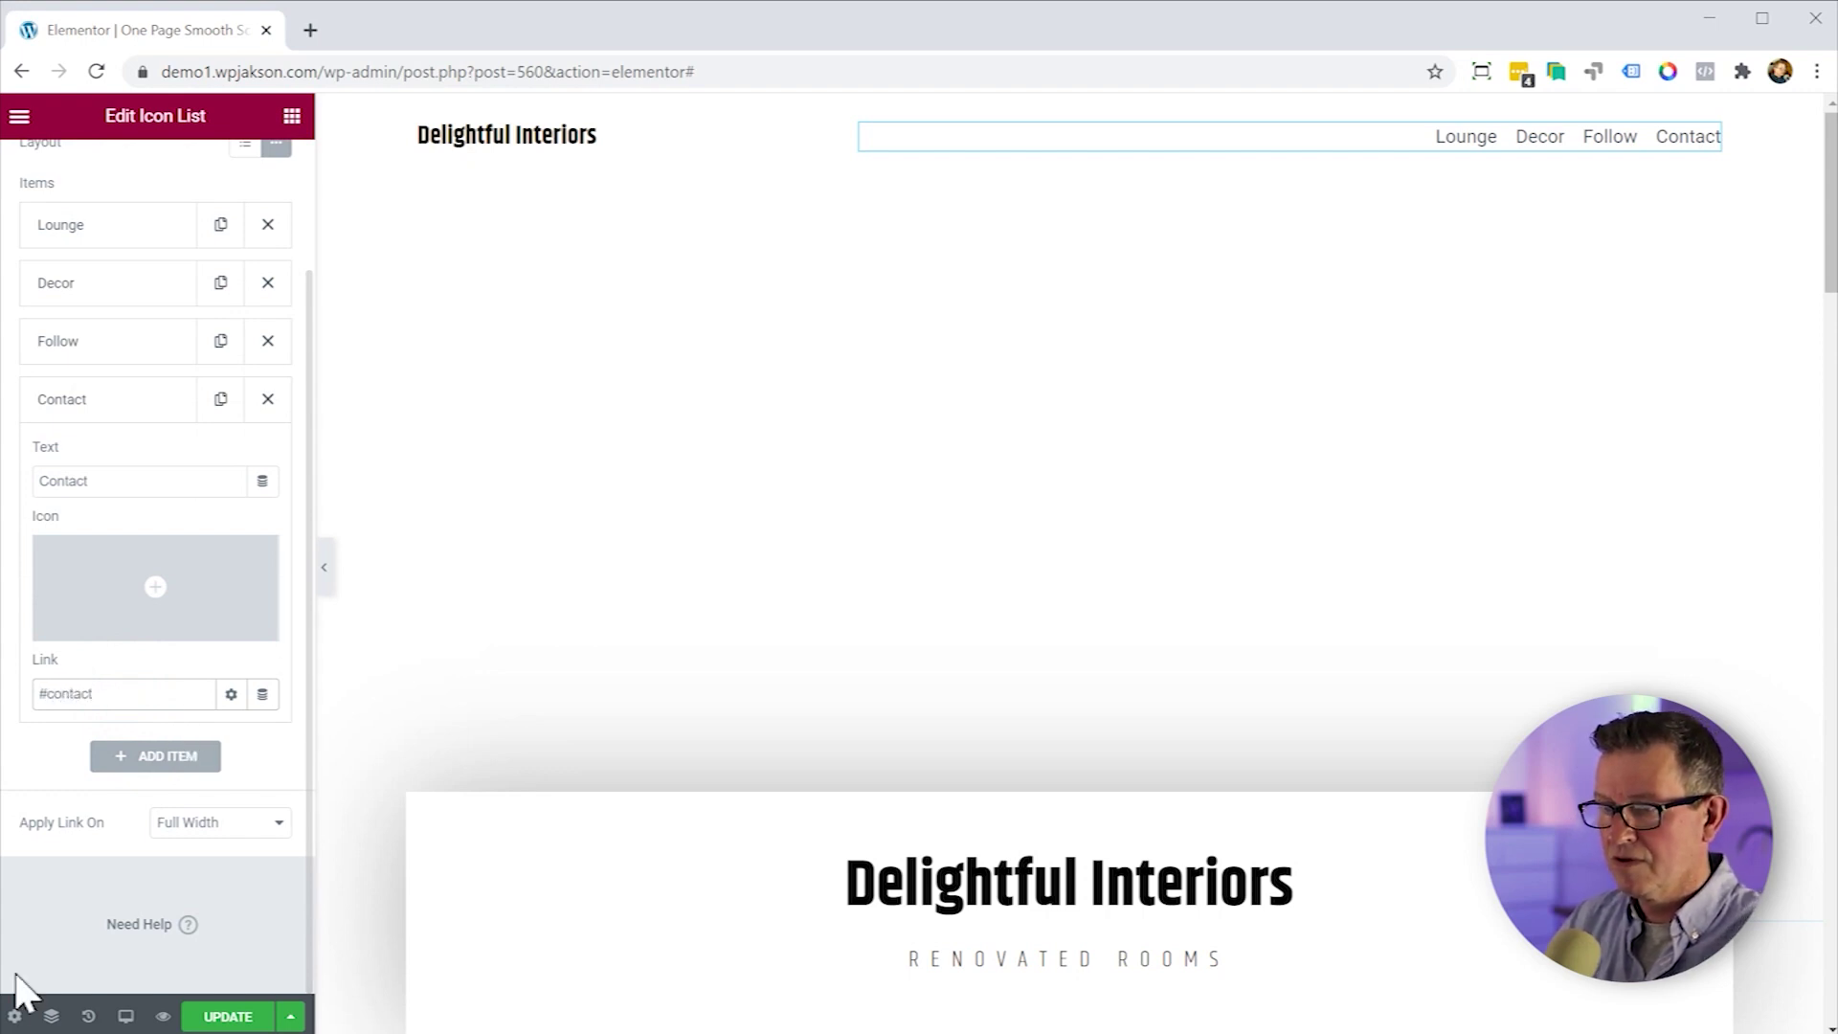
# Update the page, hide the panel, and test the Lounge and Contact menu links.
pyautogui.click(229, 1015)
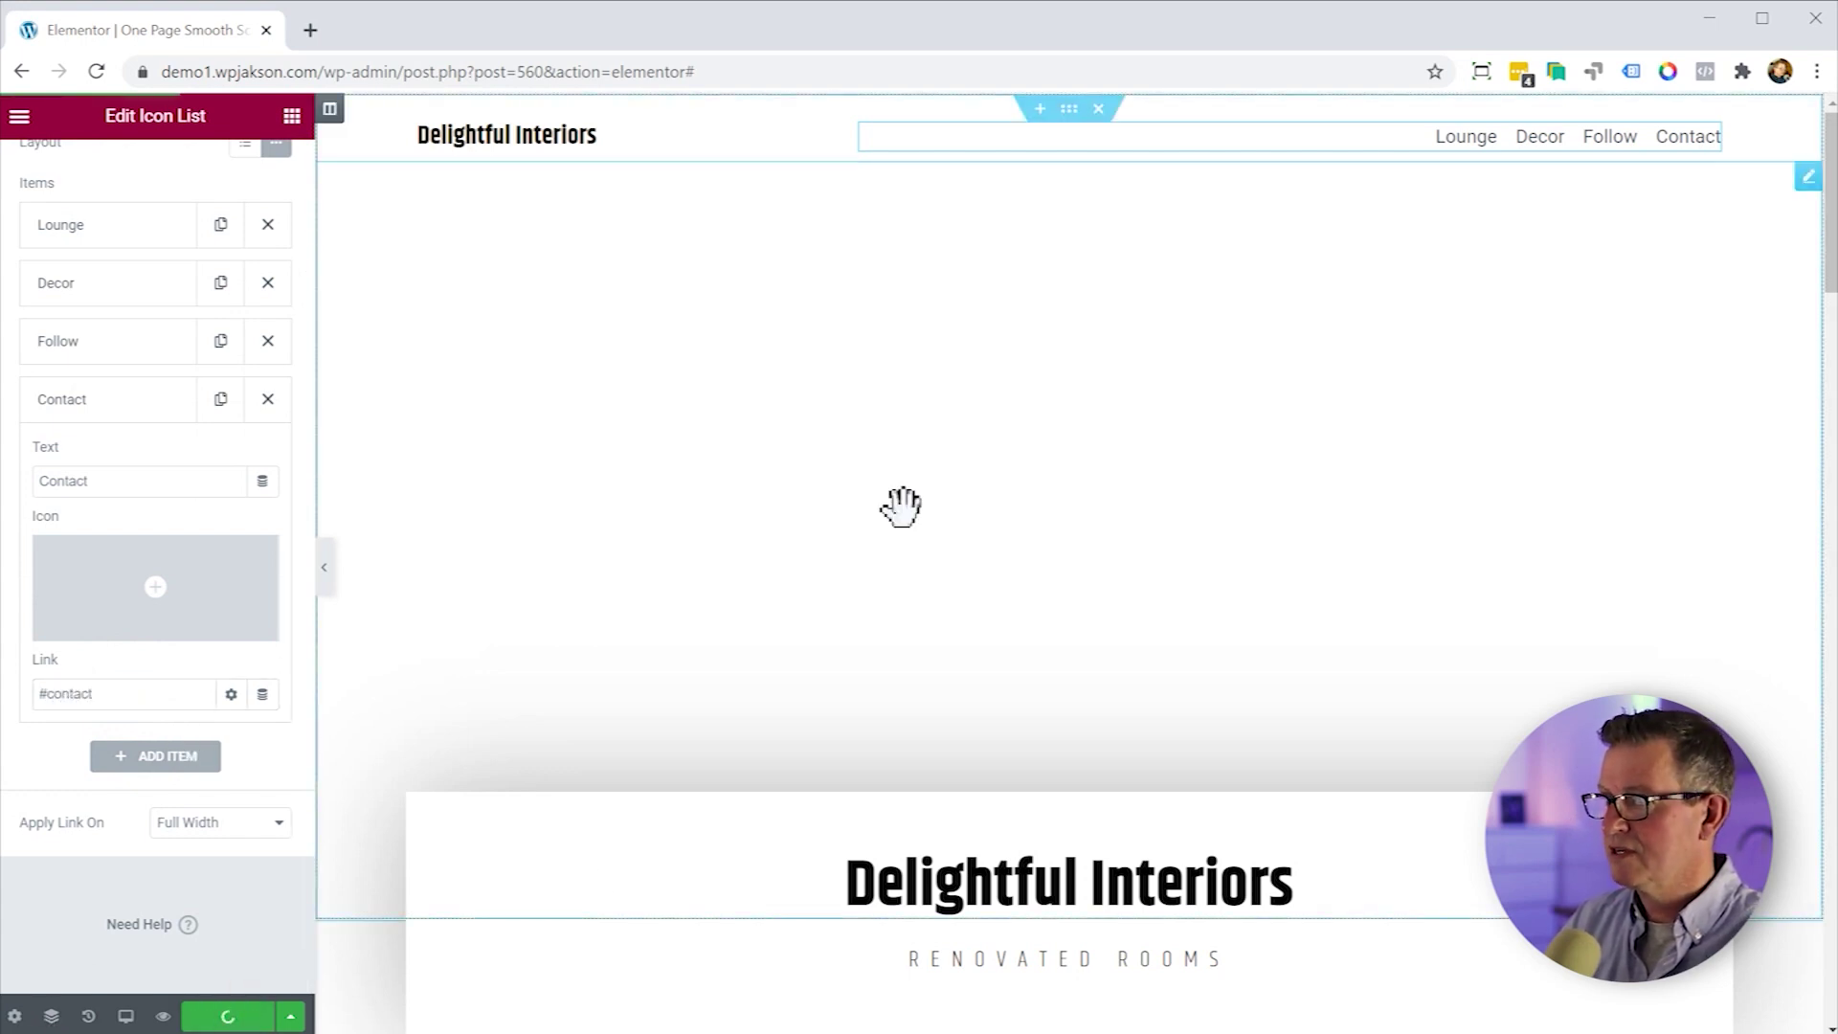
pyautogui.hotkey('ctrl', 'p')
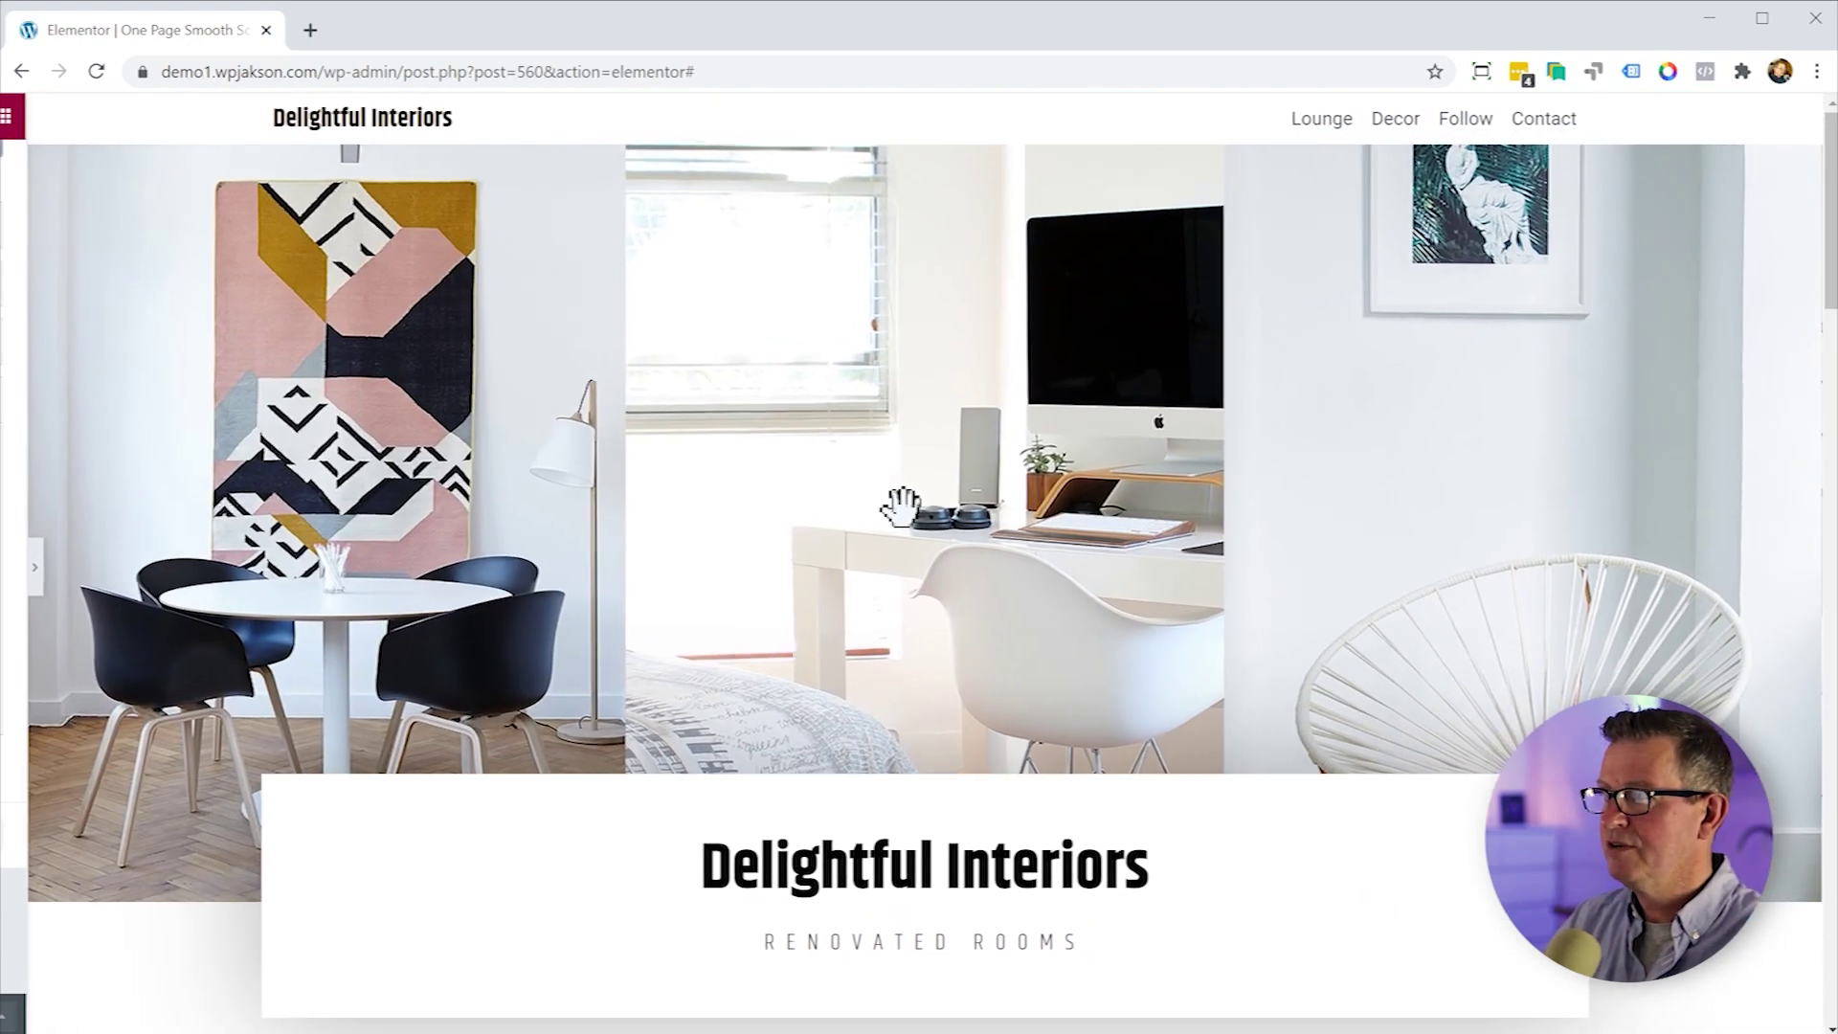
pyautogui.click(1306, 121)
pyautogui.scroll(10, 1283, 271)
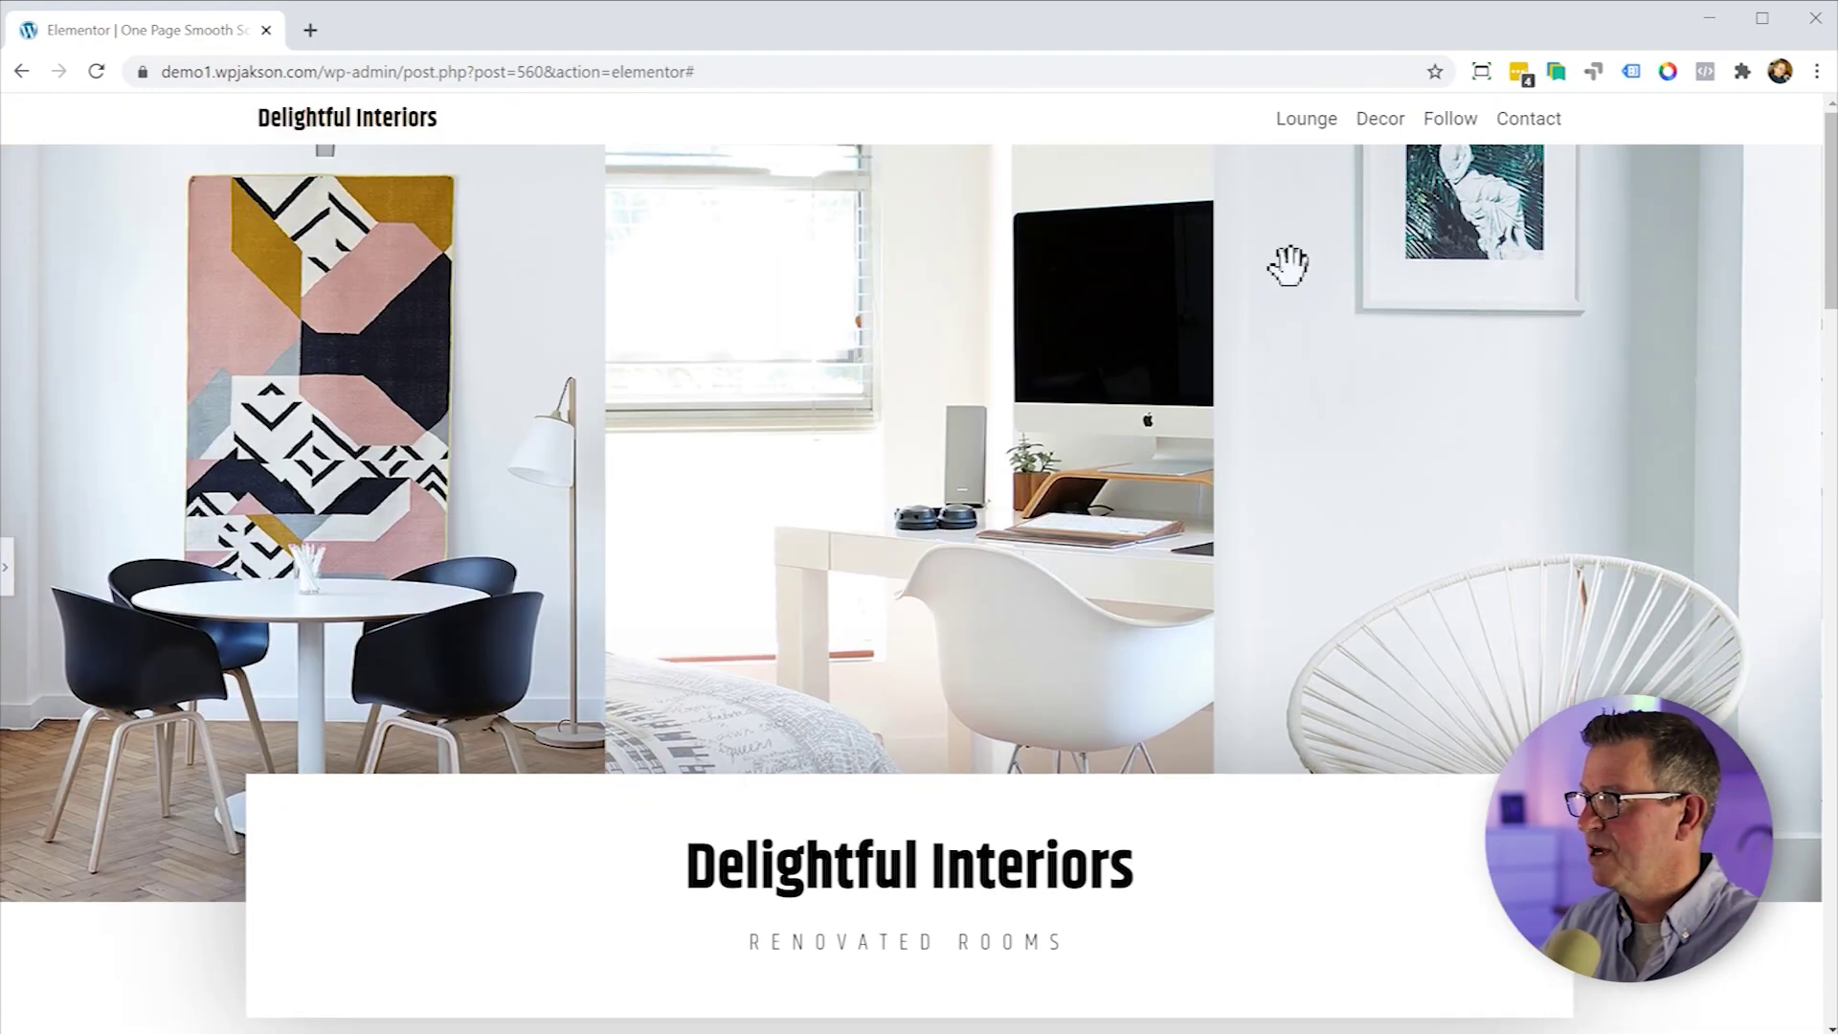
pyautogui.click(1526, 125)
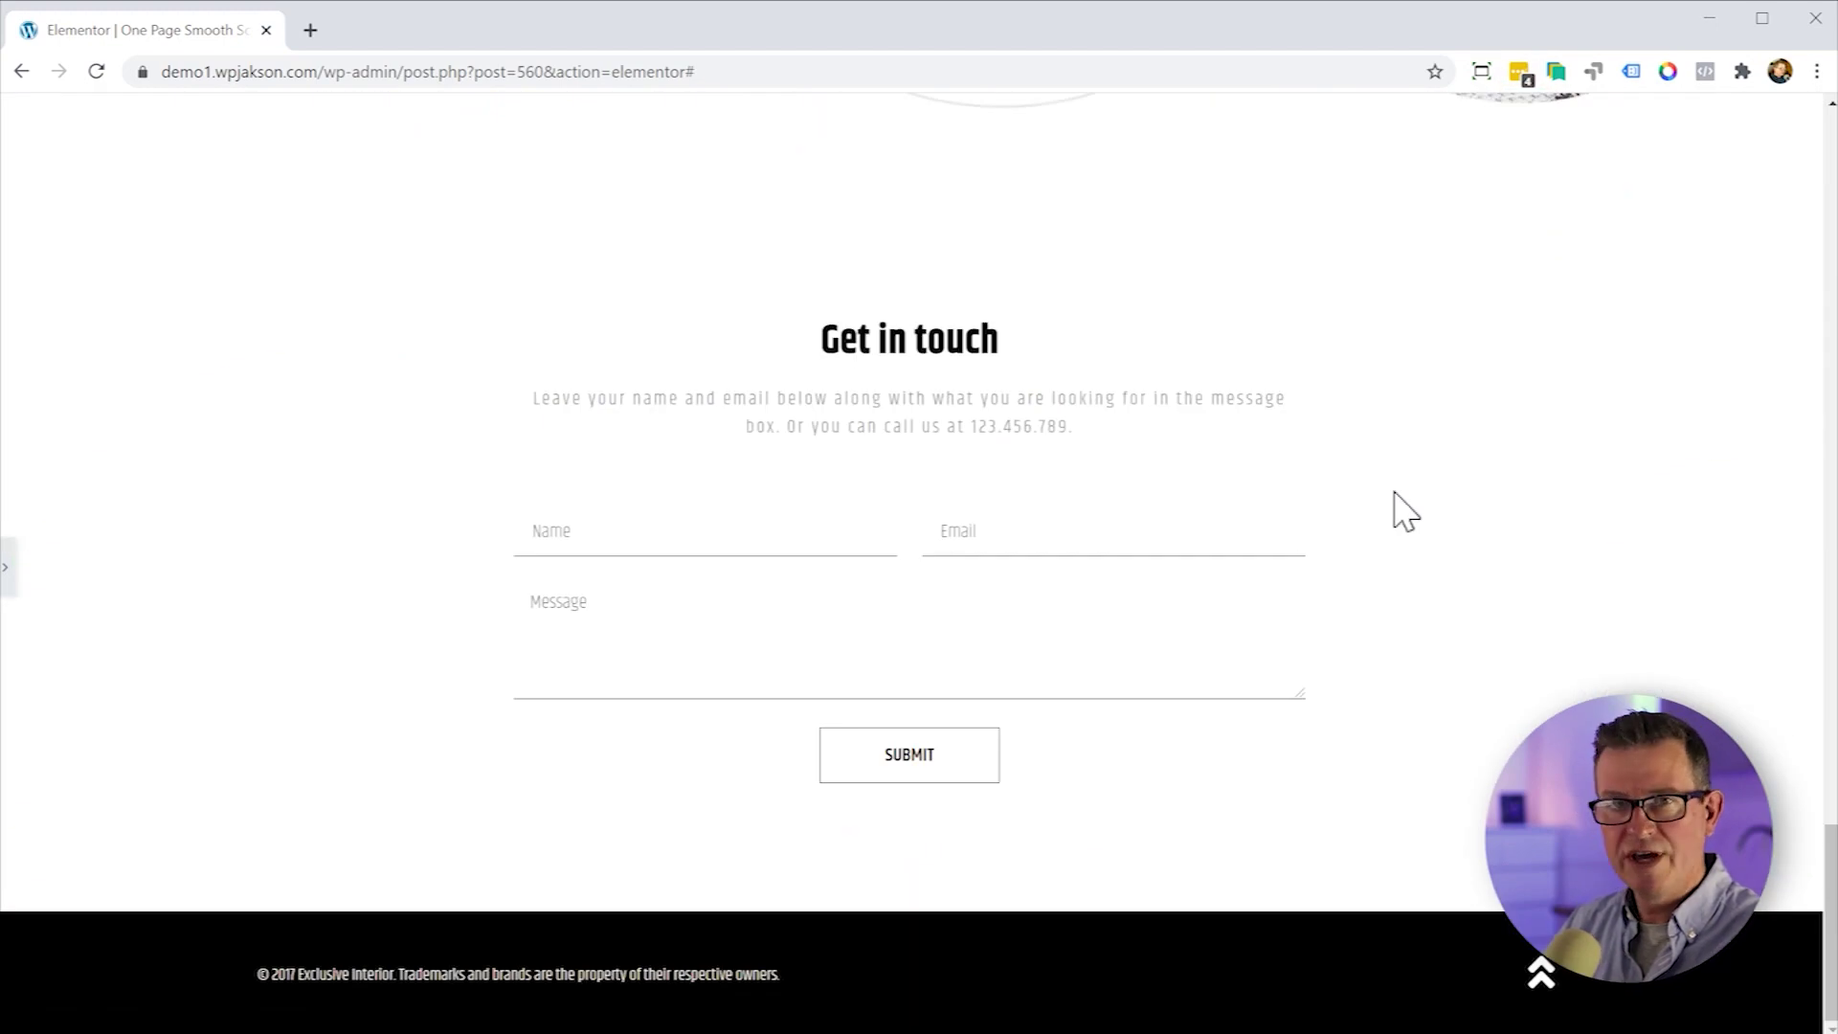
pyautogui.scroll(15, 1282, 550)
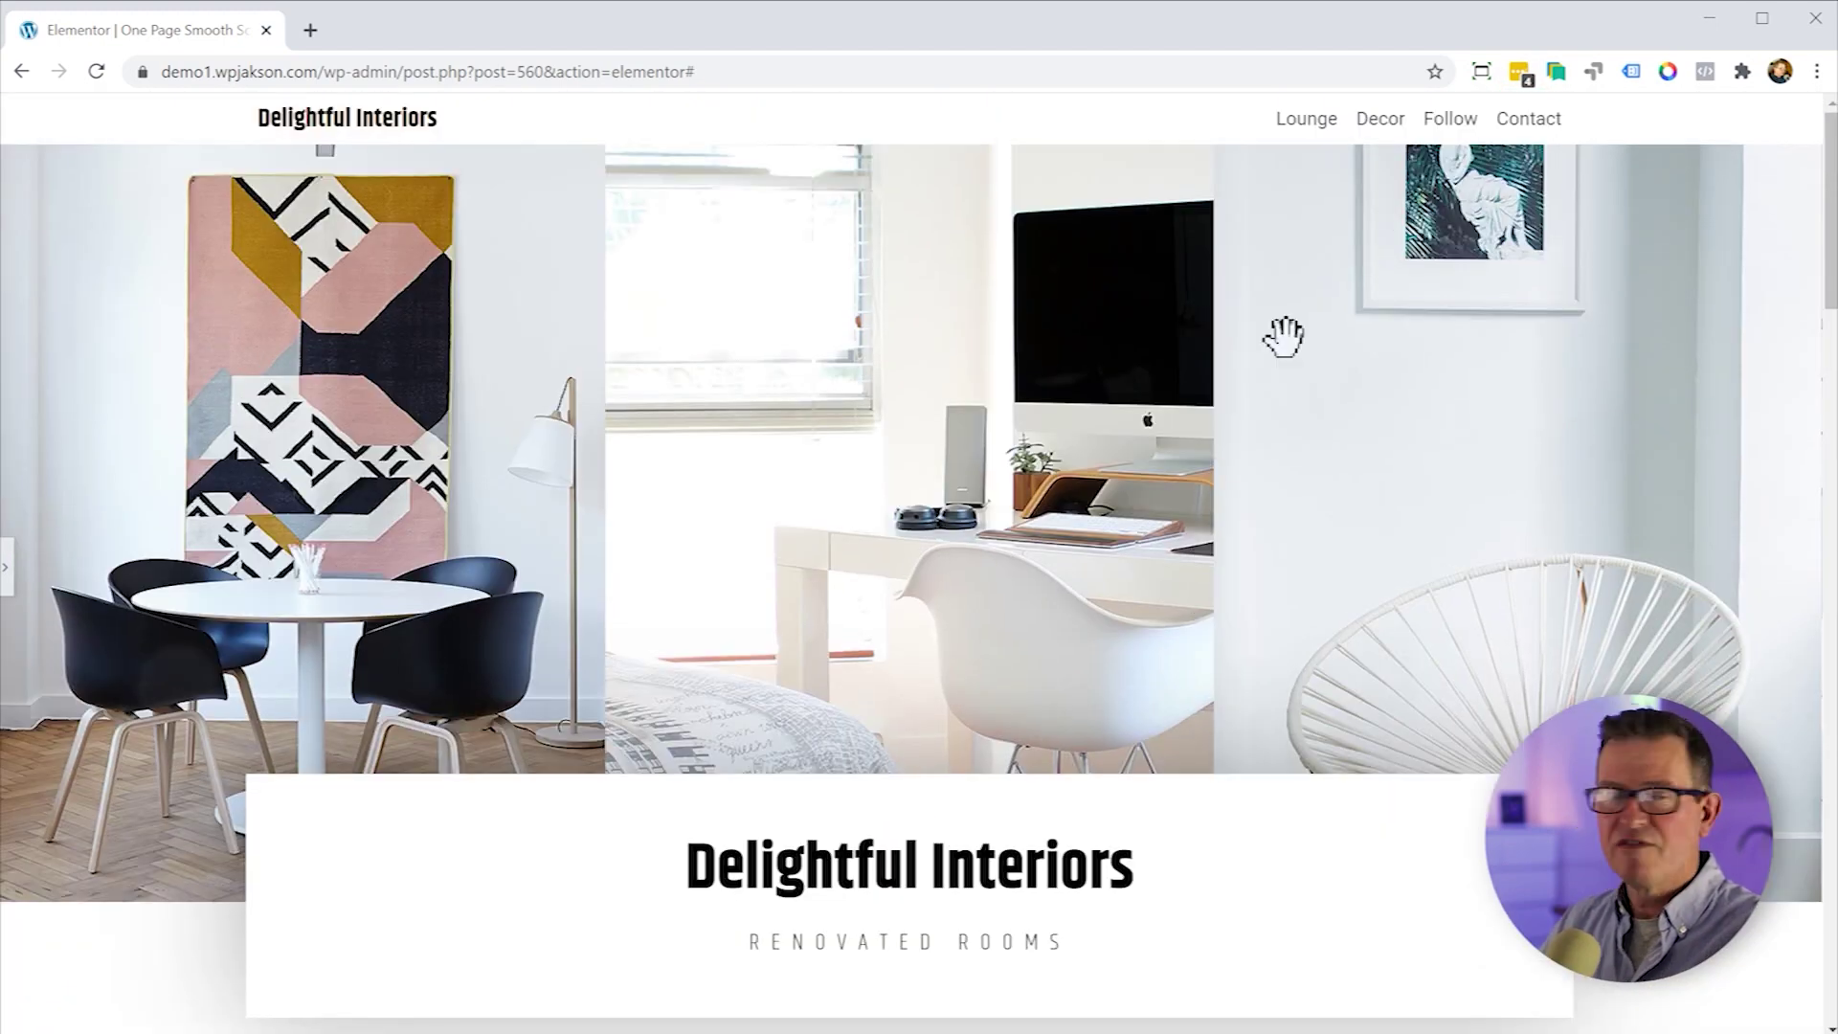
pyautogui.scroll(-10, 1234, 355)
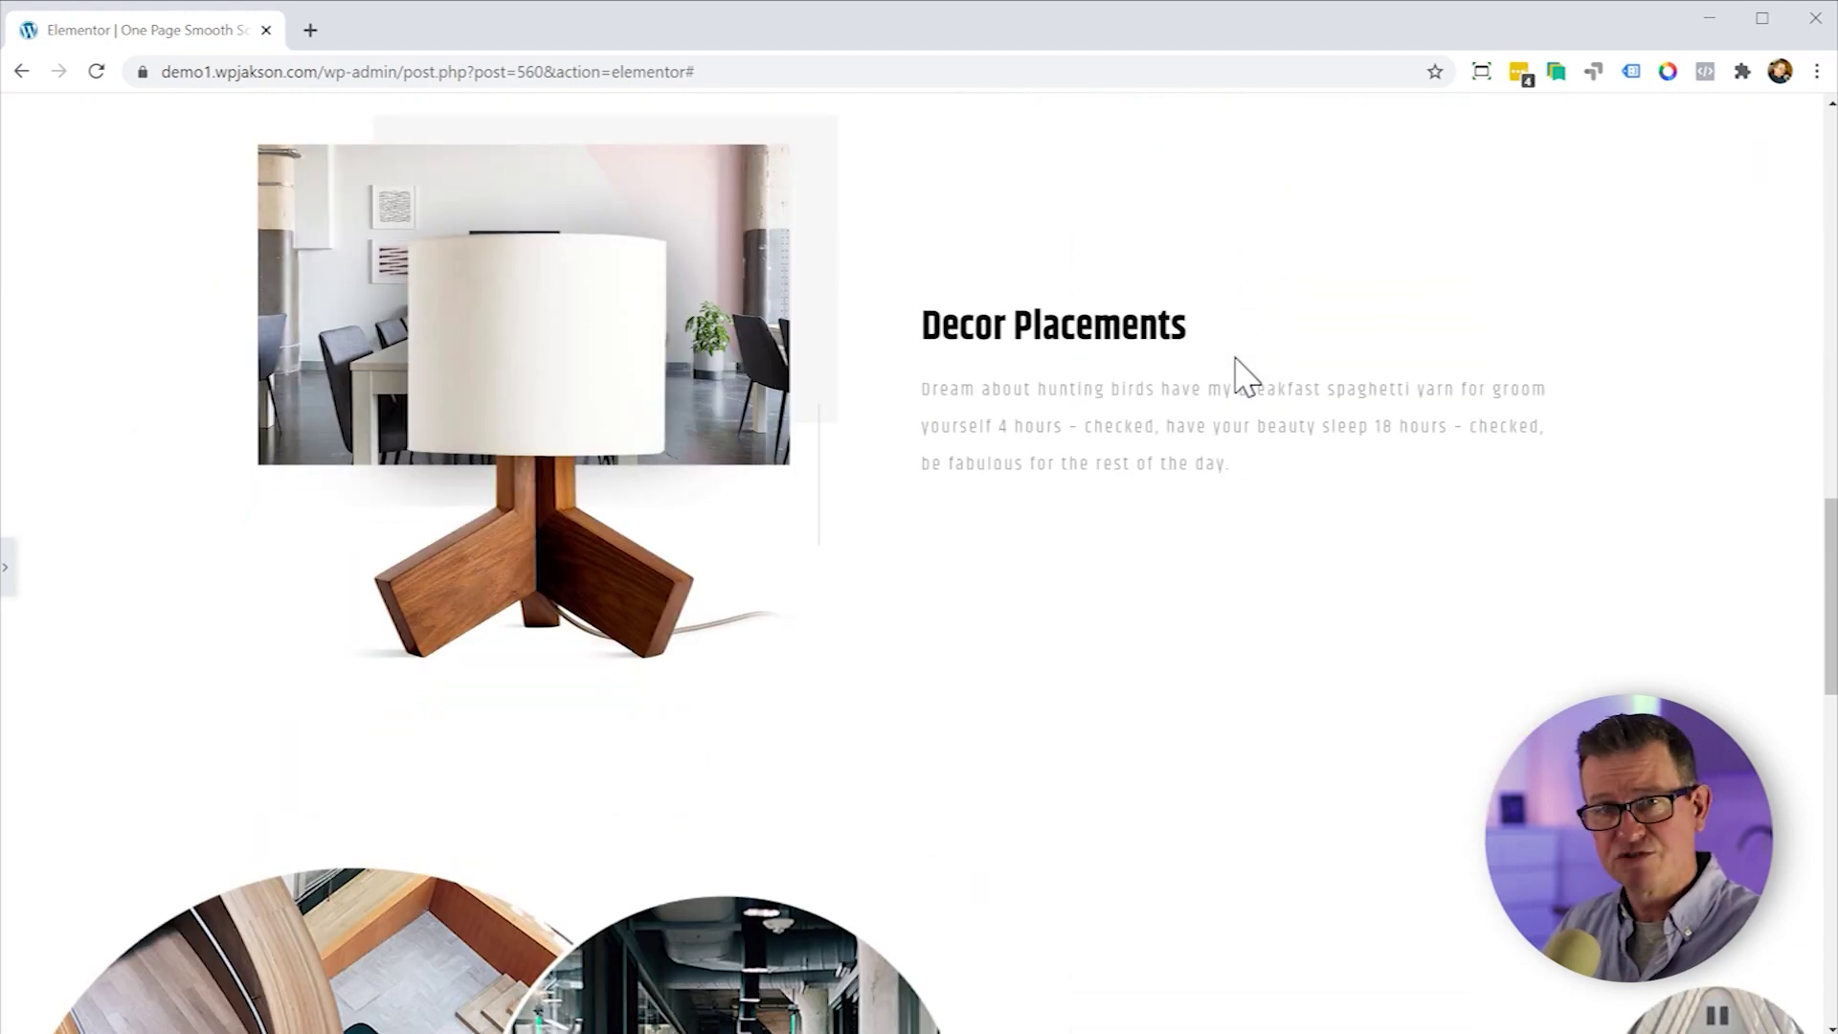
# Make the header section sticky to the Top under Motion Effects.
pyautogui.scroll(10, 1206, 239)
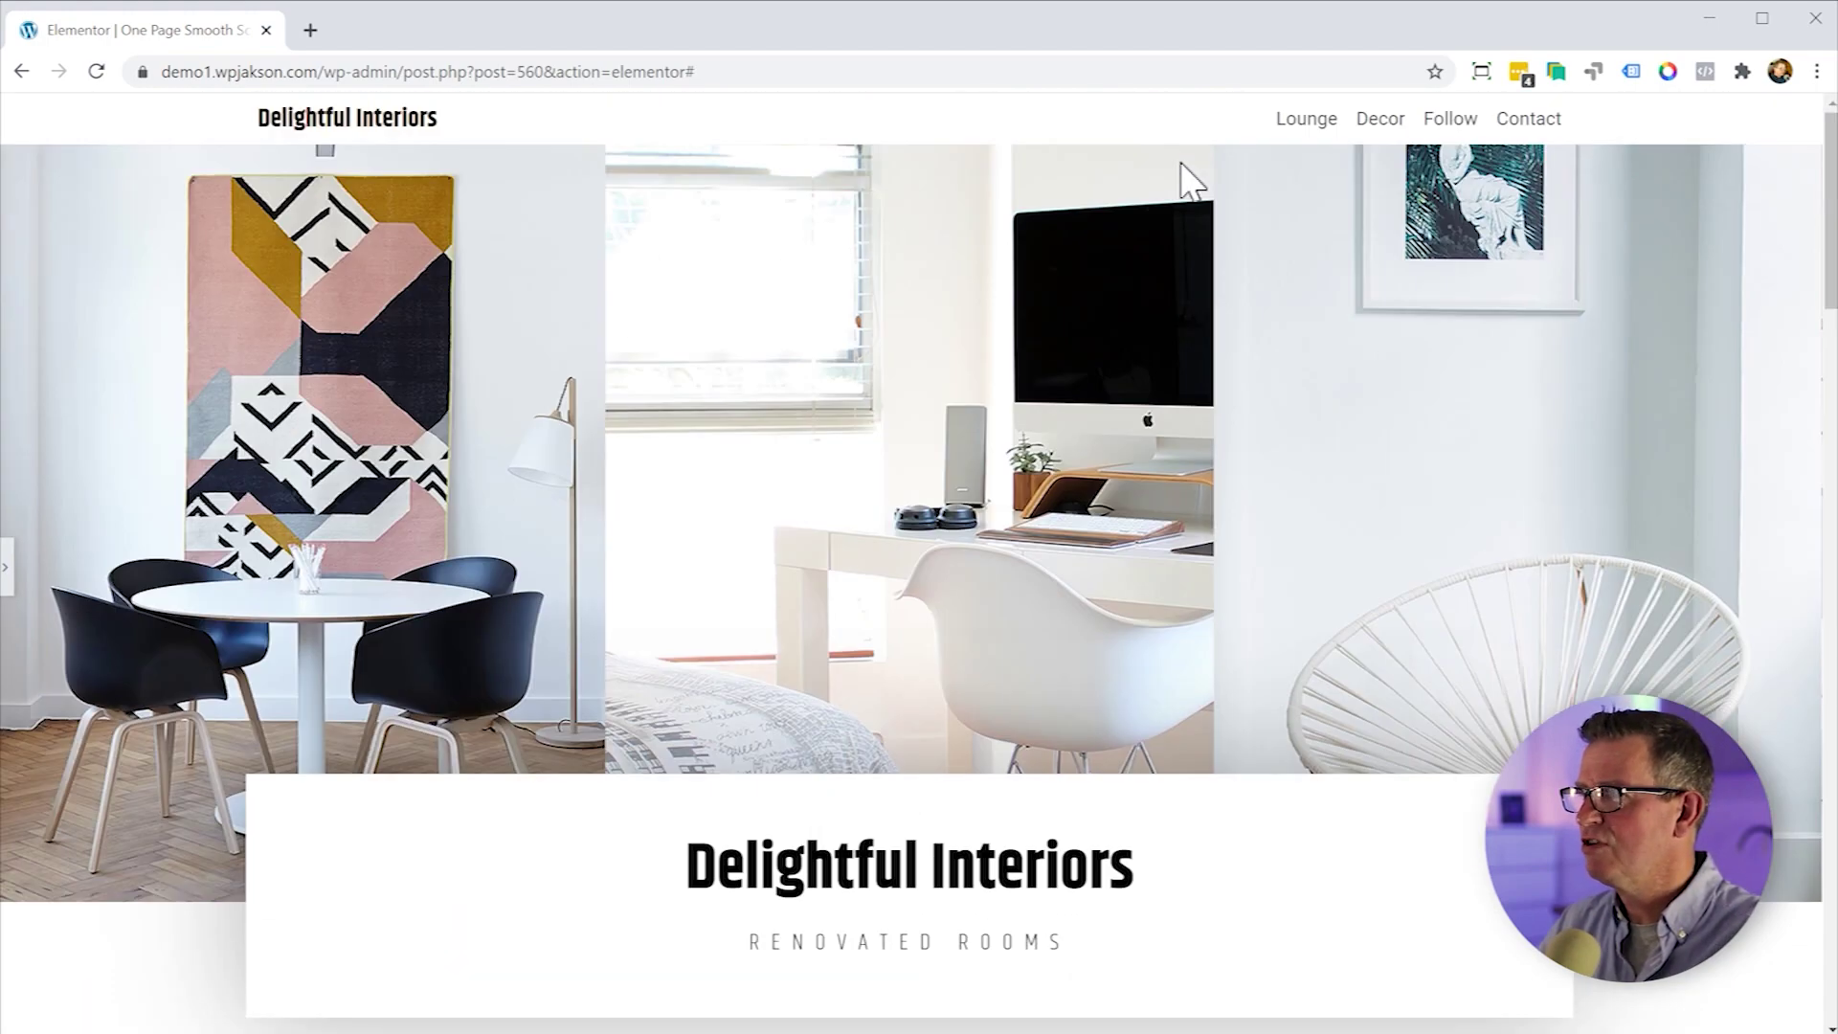
pyautogui.hotkey('ctrl', 'p')
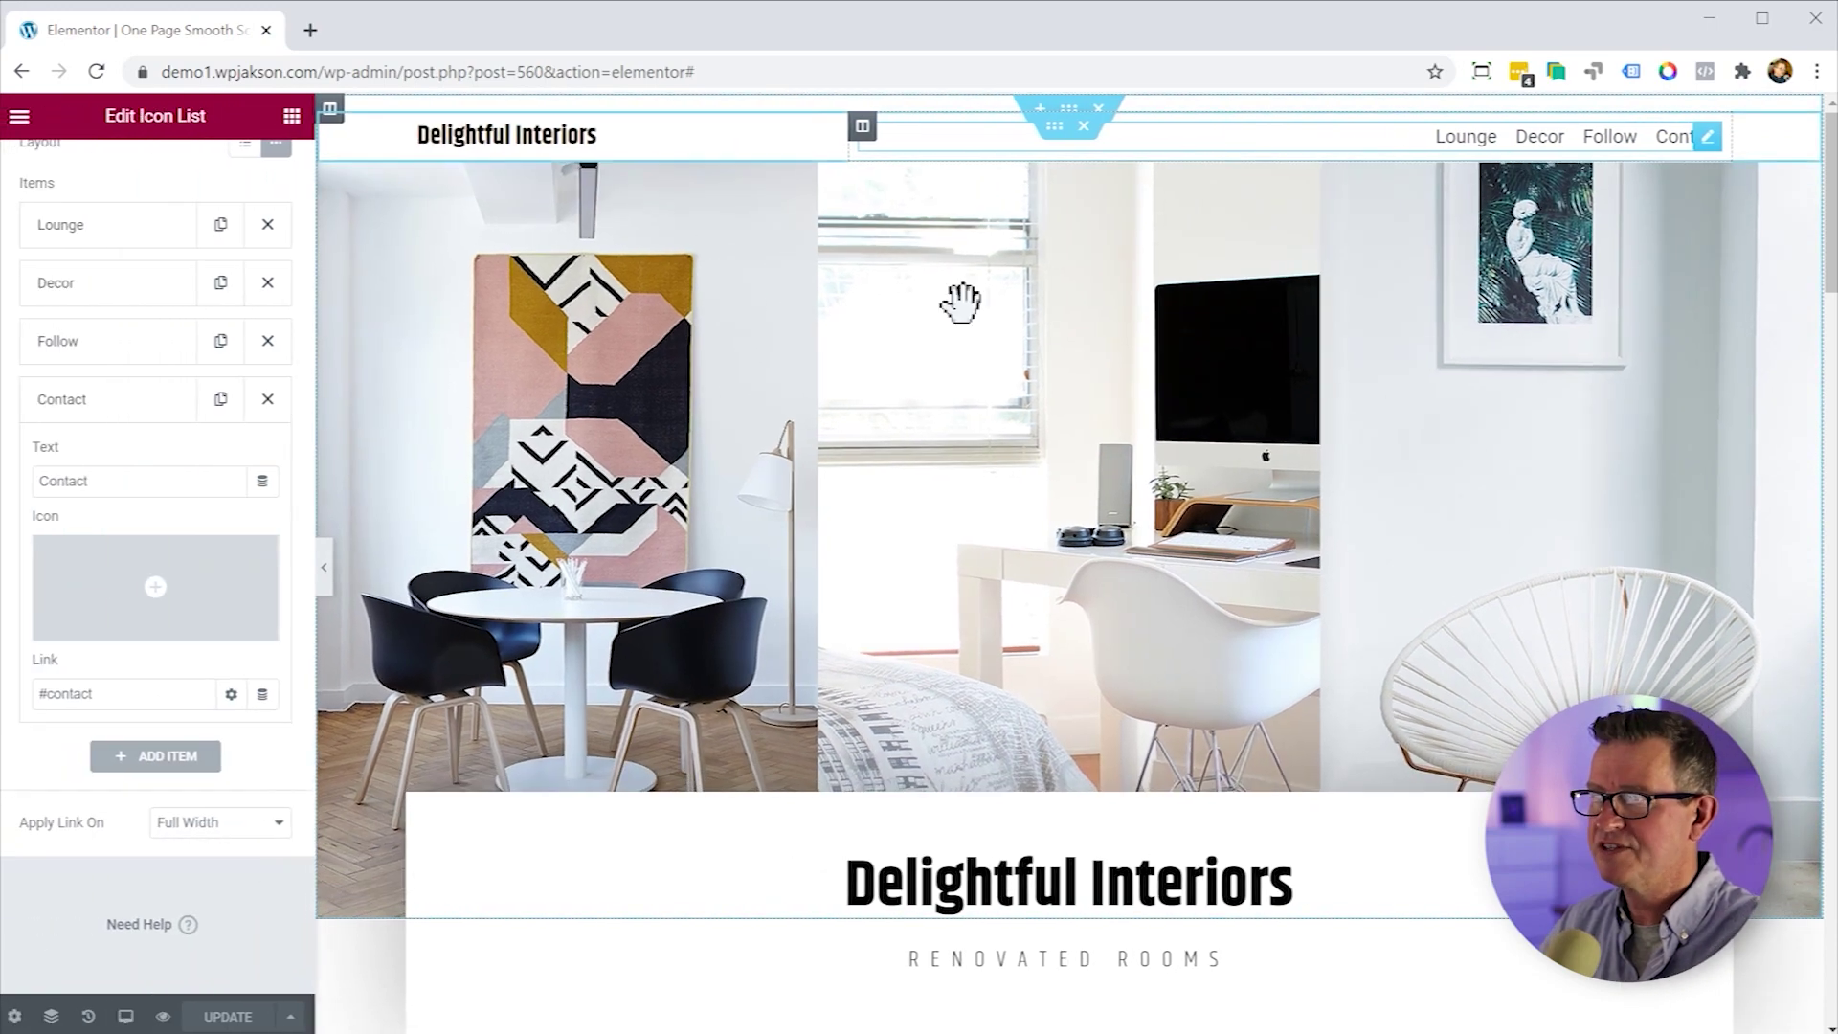
pyautogui.click(1054, 125)
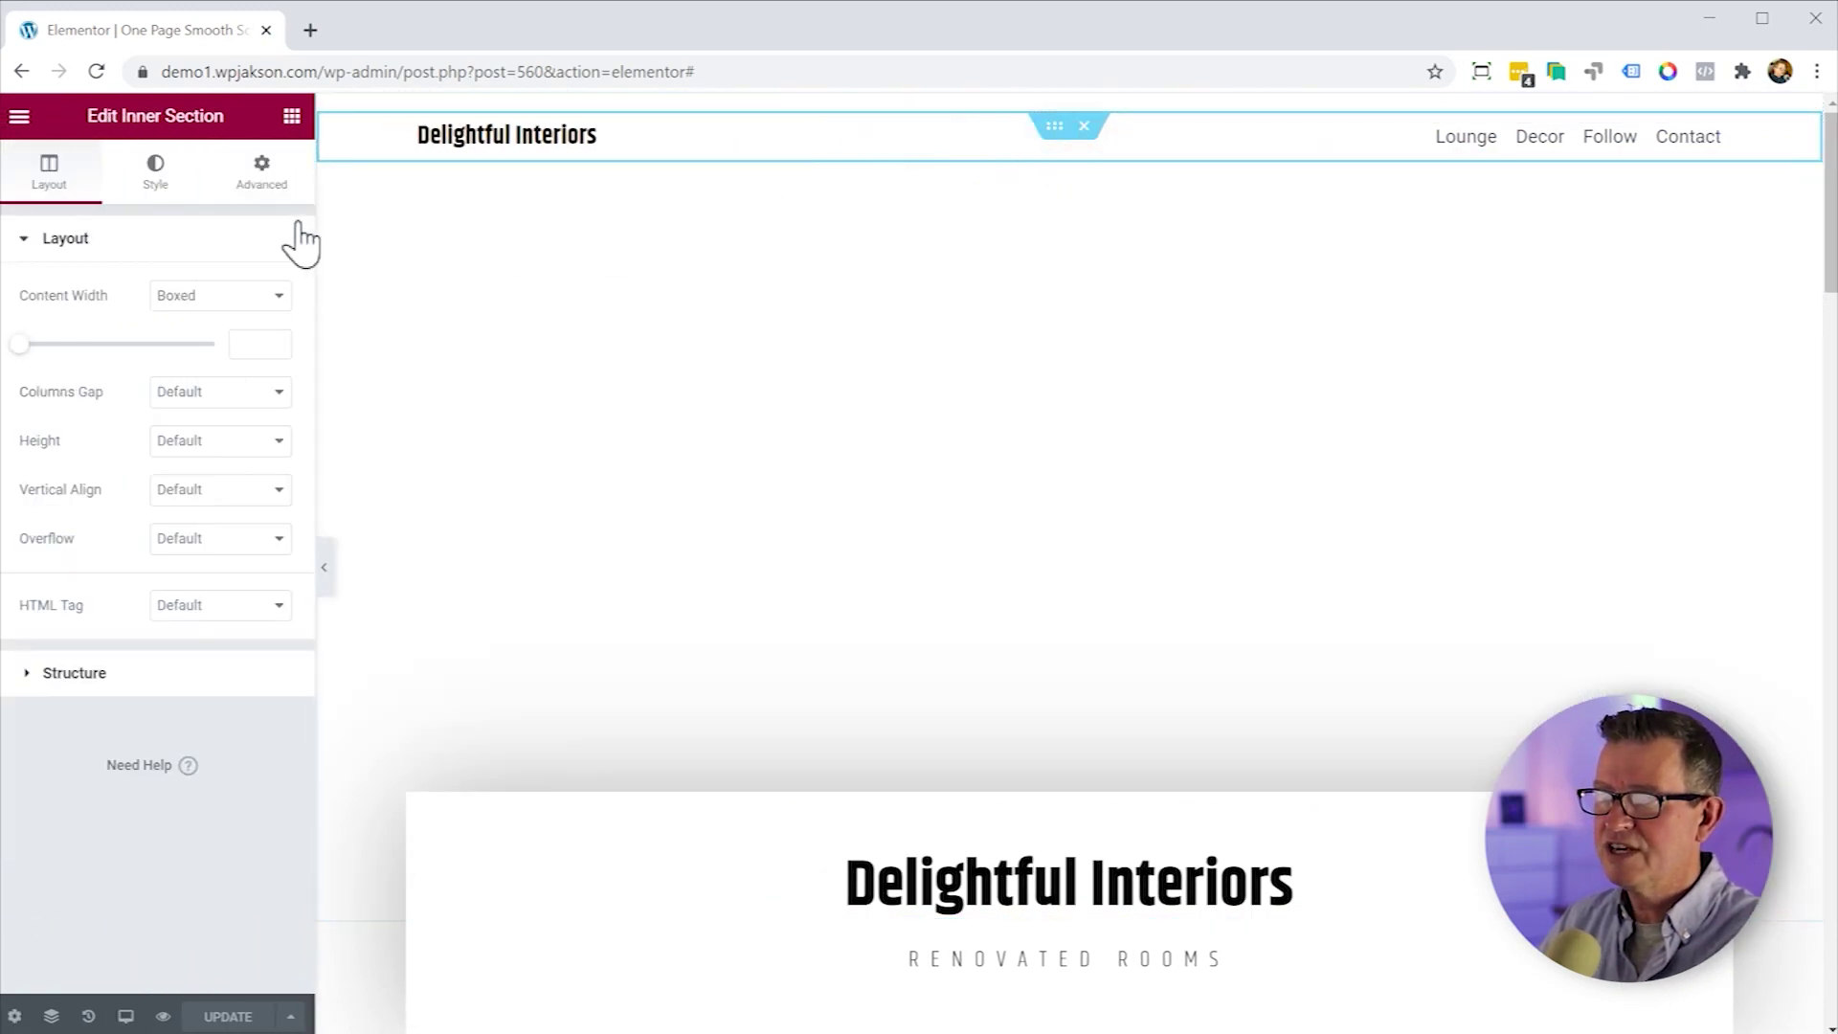
pyautogui.click(265, 191)
pyautogui.click(165, 644)
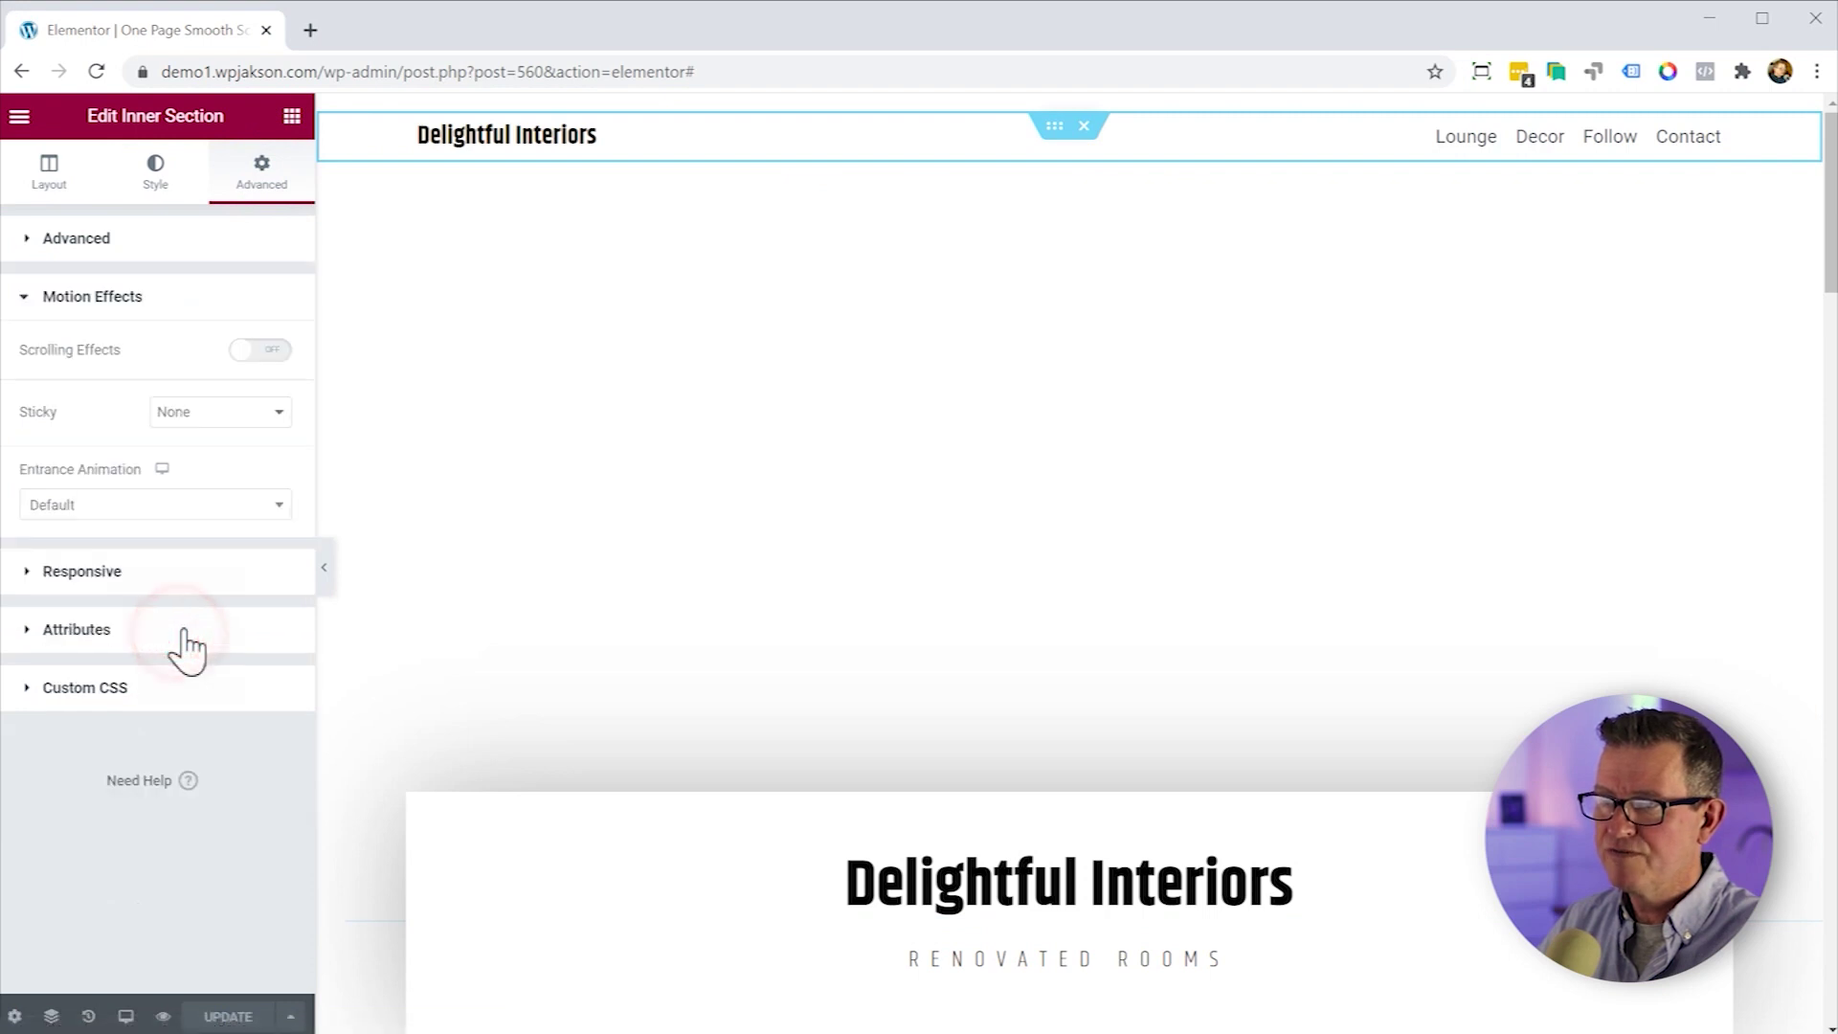
pyautogui.click(239, 402)
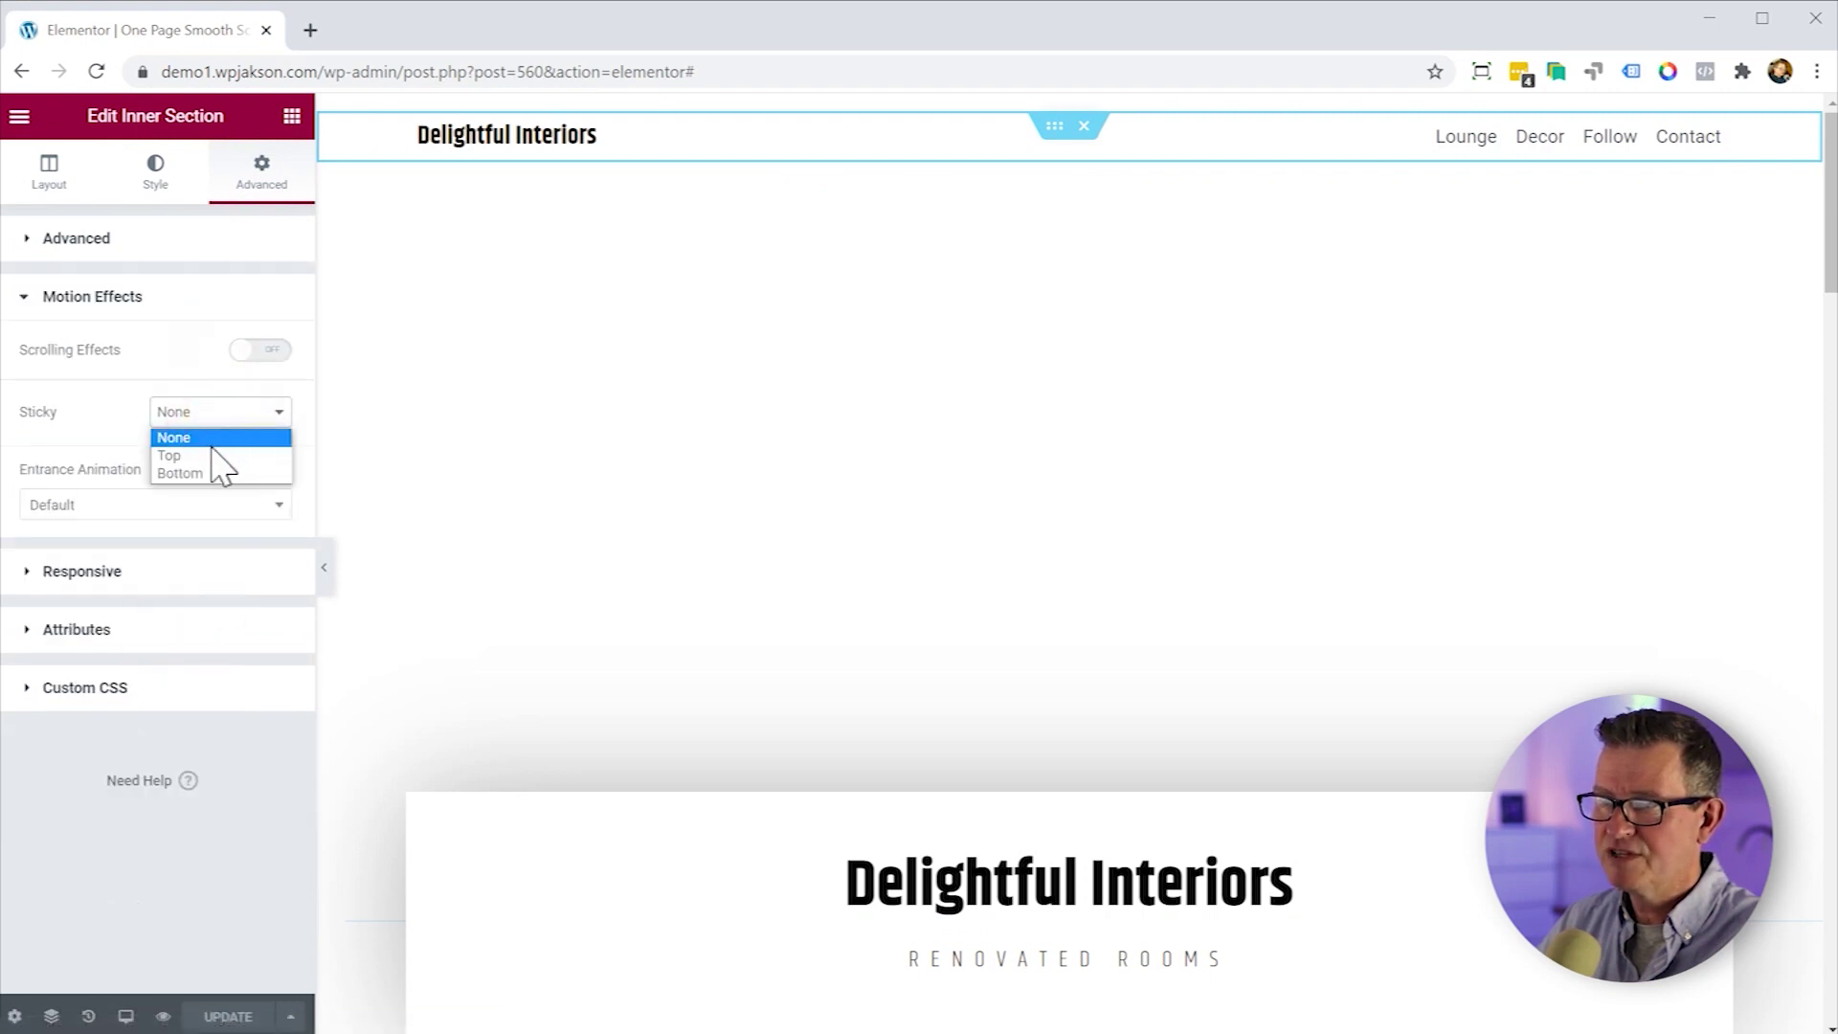
pyautogui.click(206, 457)
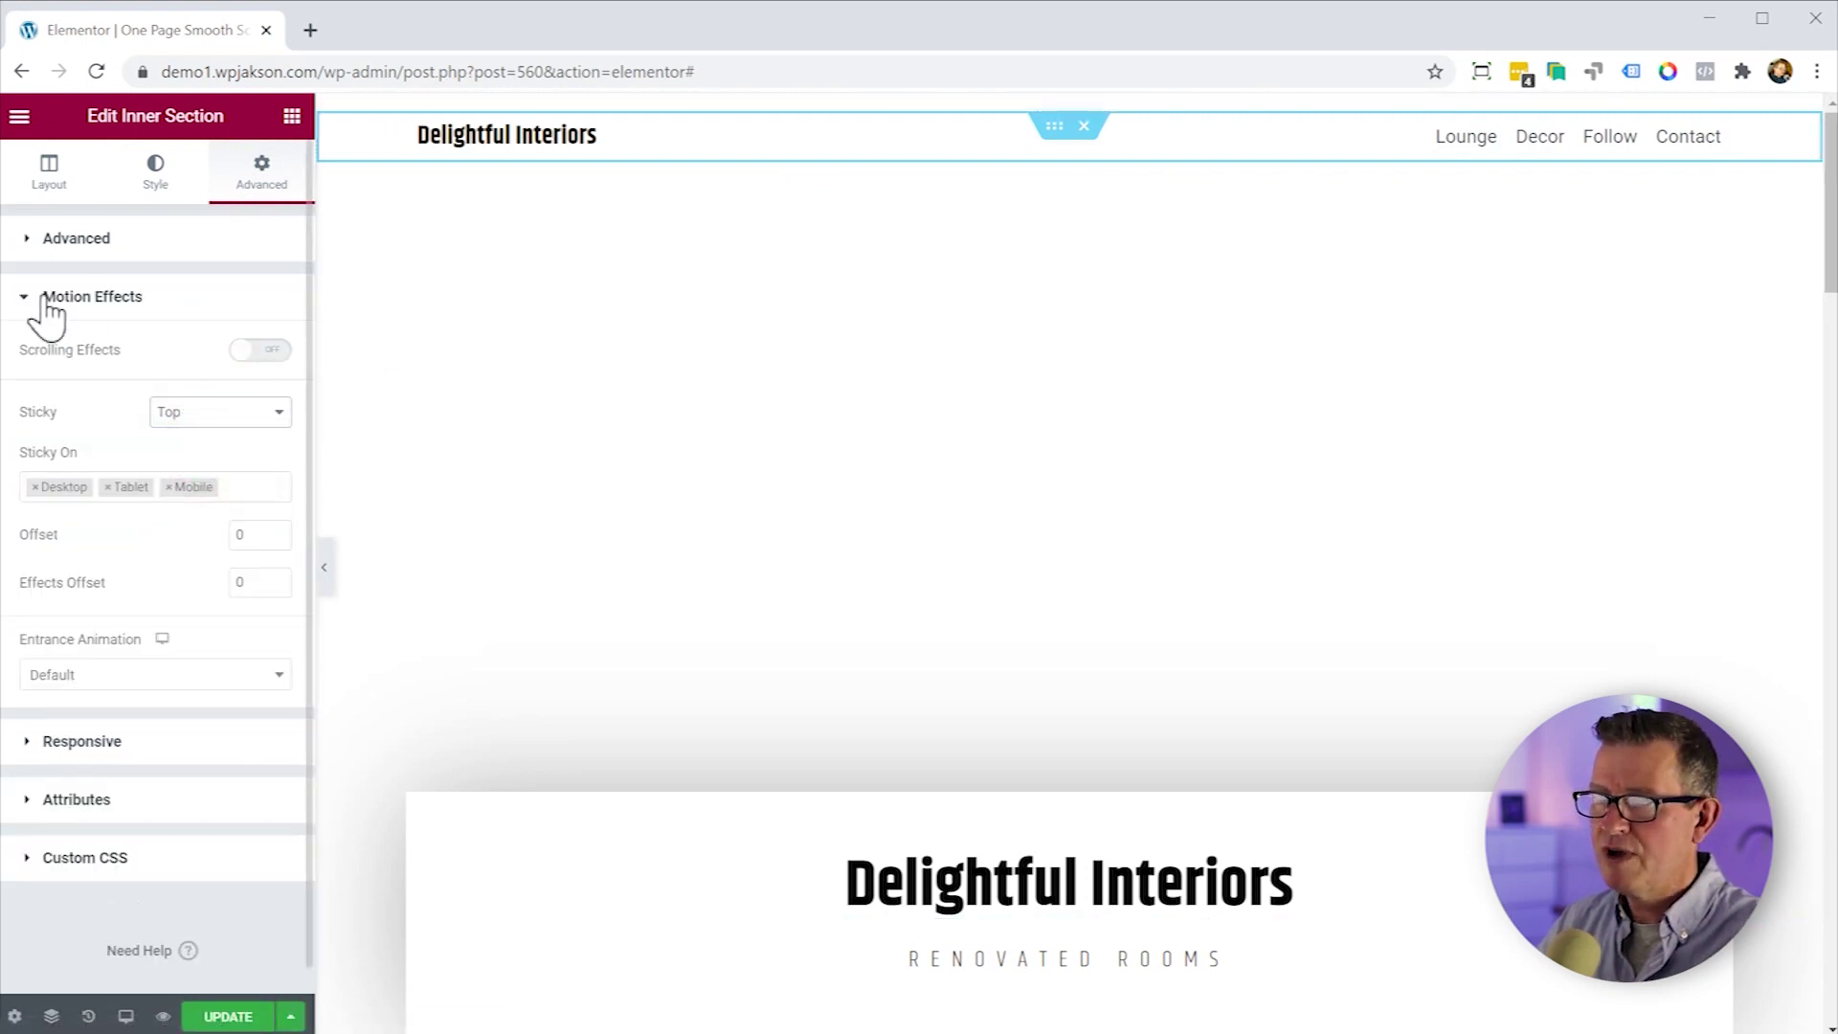
# Give the header a classic white #FFFFFF background and update the page.
pyautogui.click(149, 165)
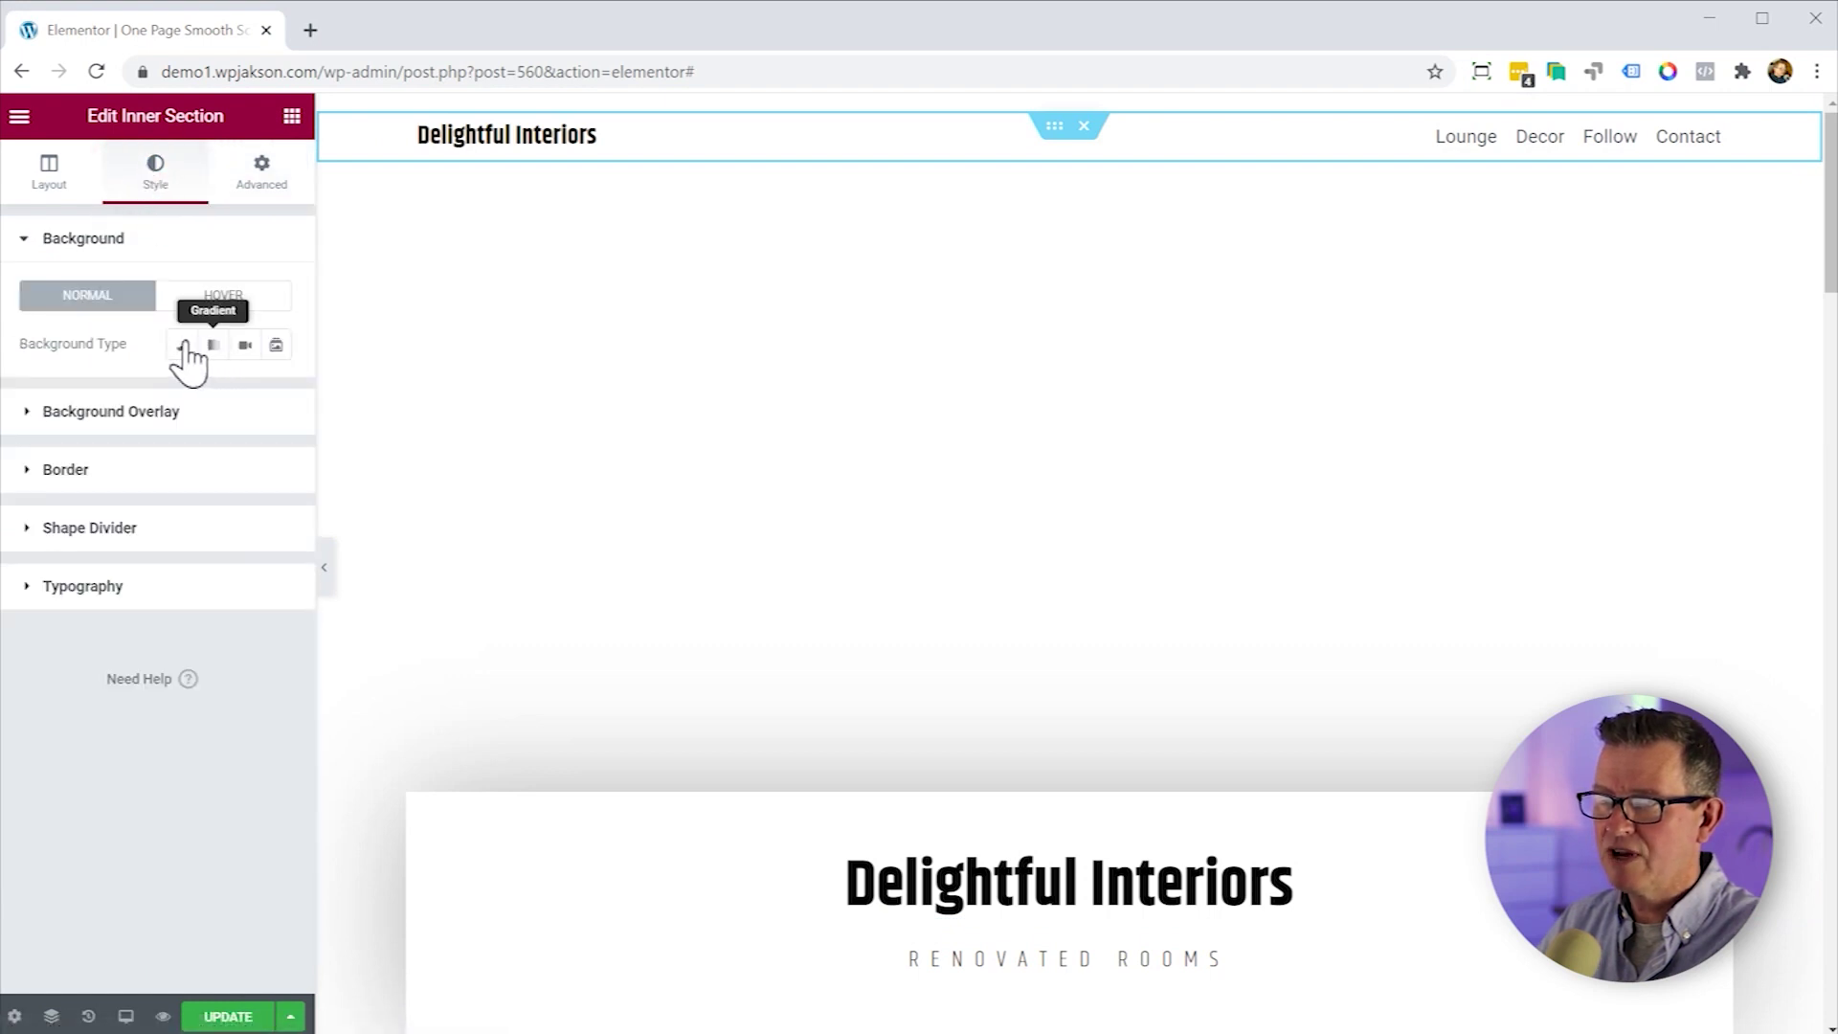
pyautogui.click(182, 345)
pyautogui.click(275, 392)
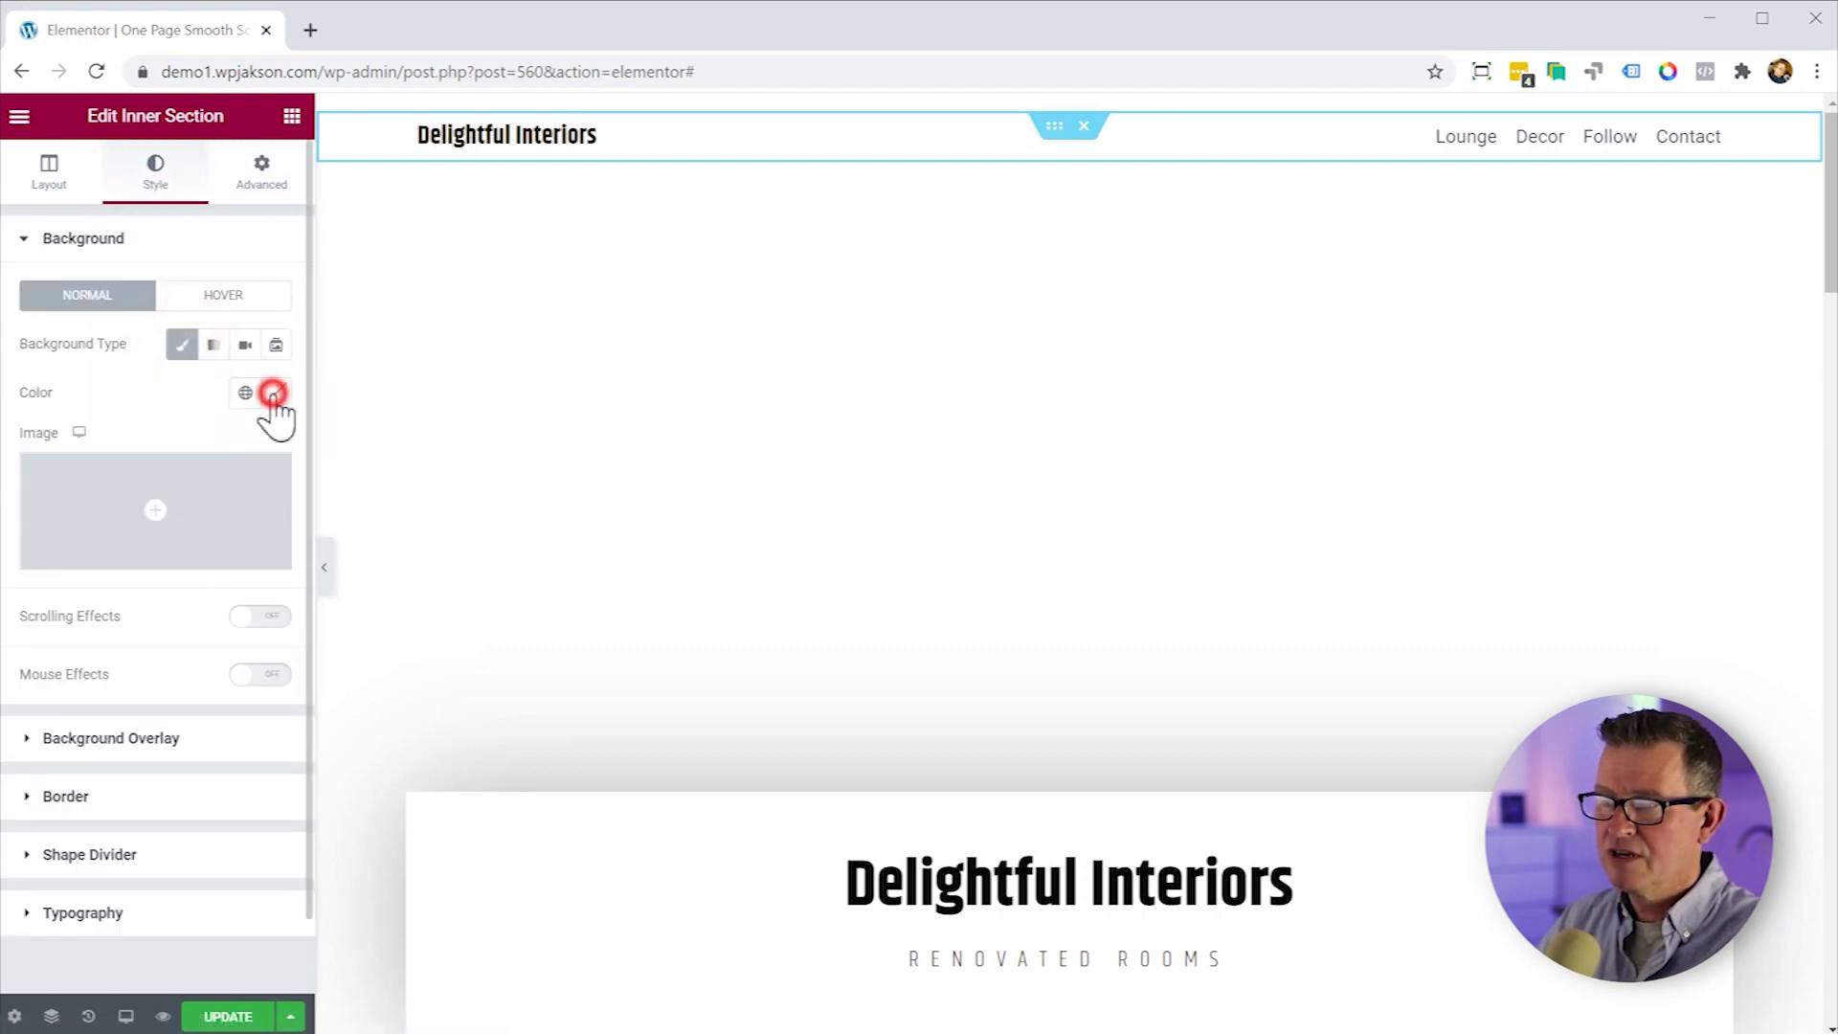
pyautogui.moveTo(201, 556); pyautogui.dragTo(101, 440)
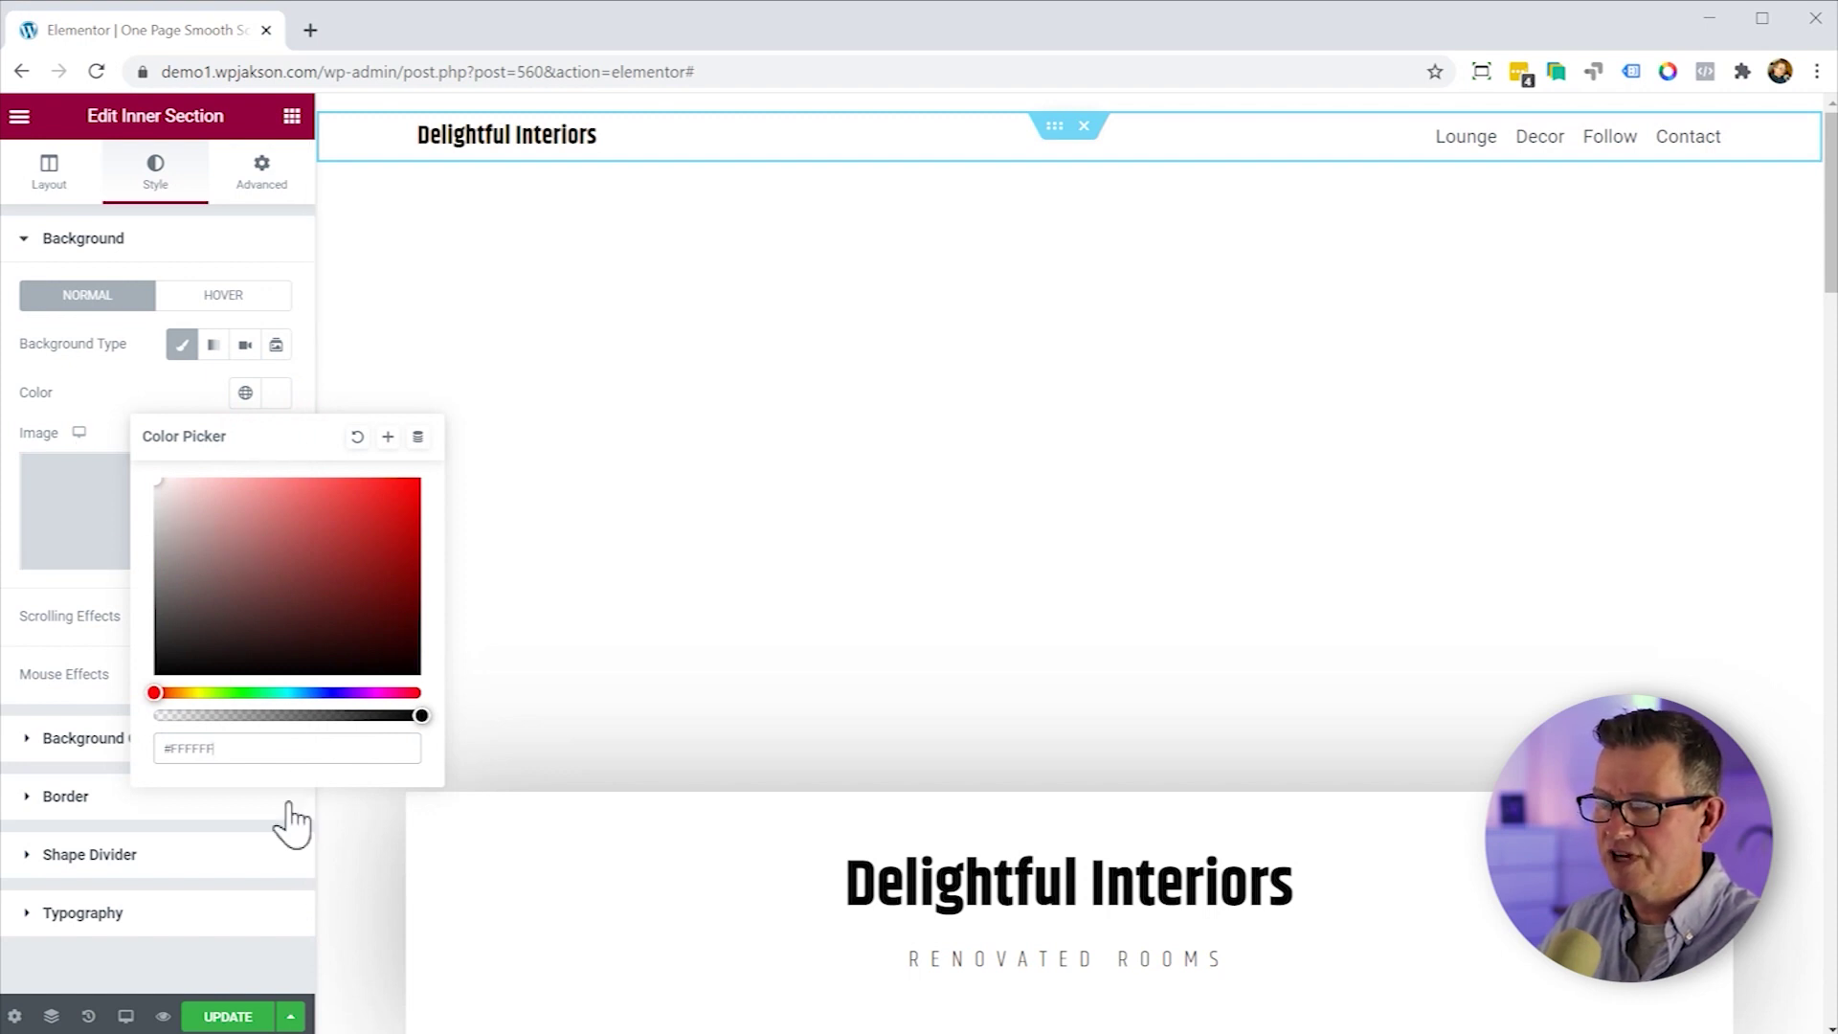
pyautogui.click(239, 1016)
# Preview the sticky header full-width and test the Follow, Contact and Lounge menu links.
pyautogui.hotkey('ctrl', 'shift', 'p')
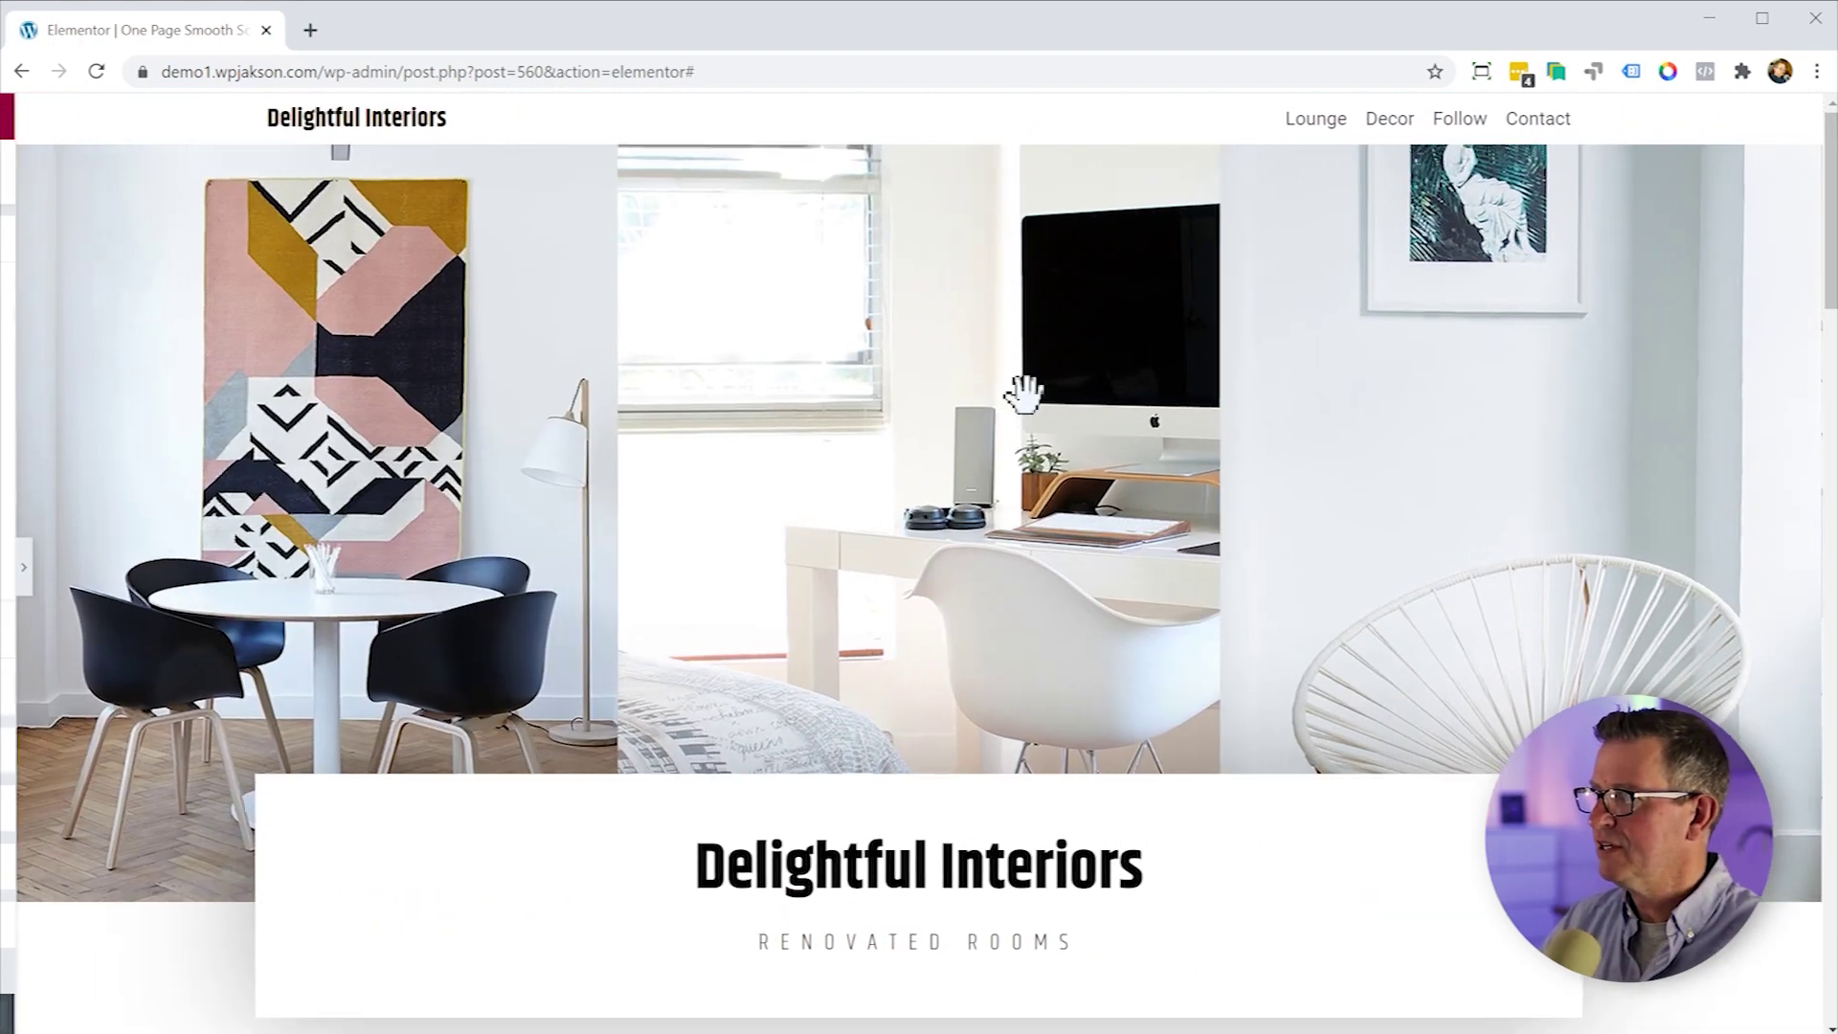
pyautogui.click(1445, 118)
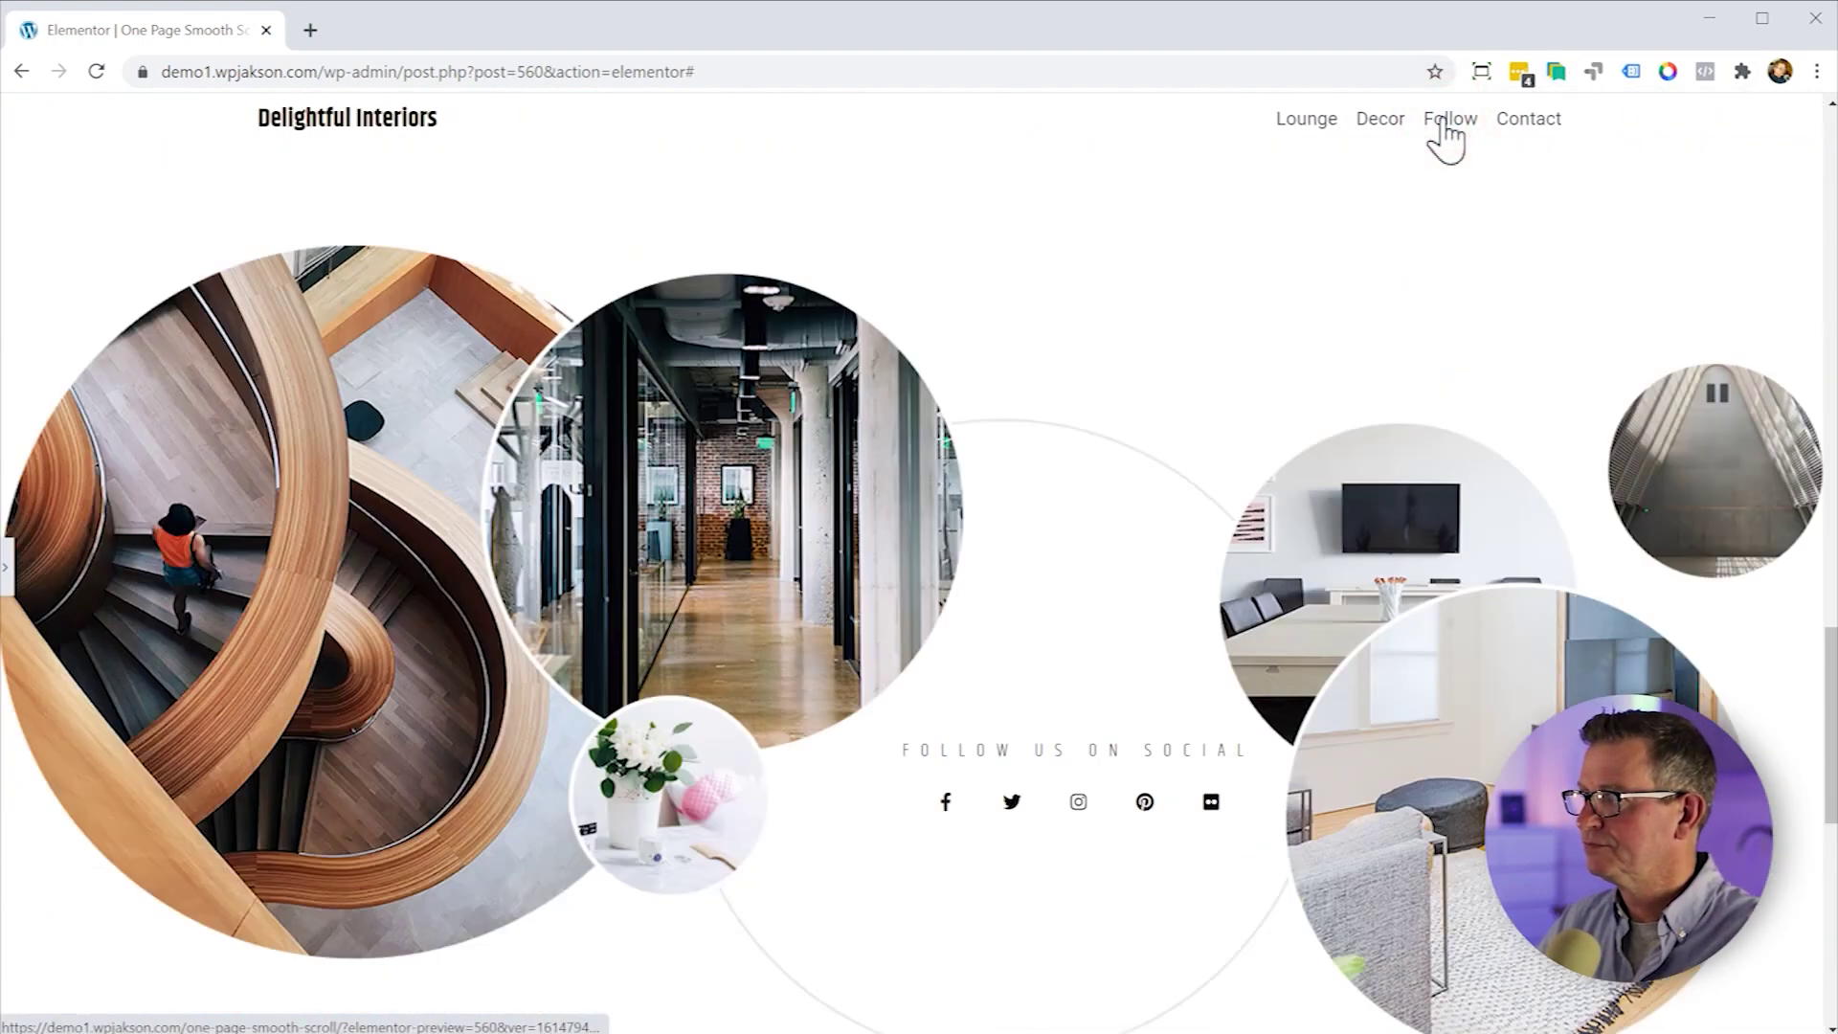
pyautogui.click(1532, 124)
pyautogui.click(1292, 124)
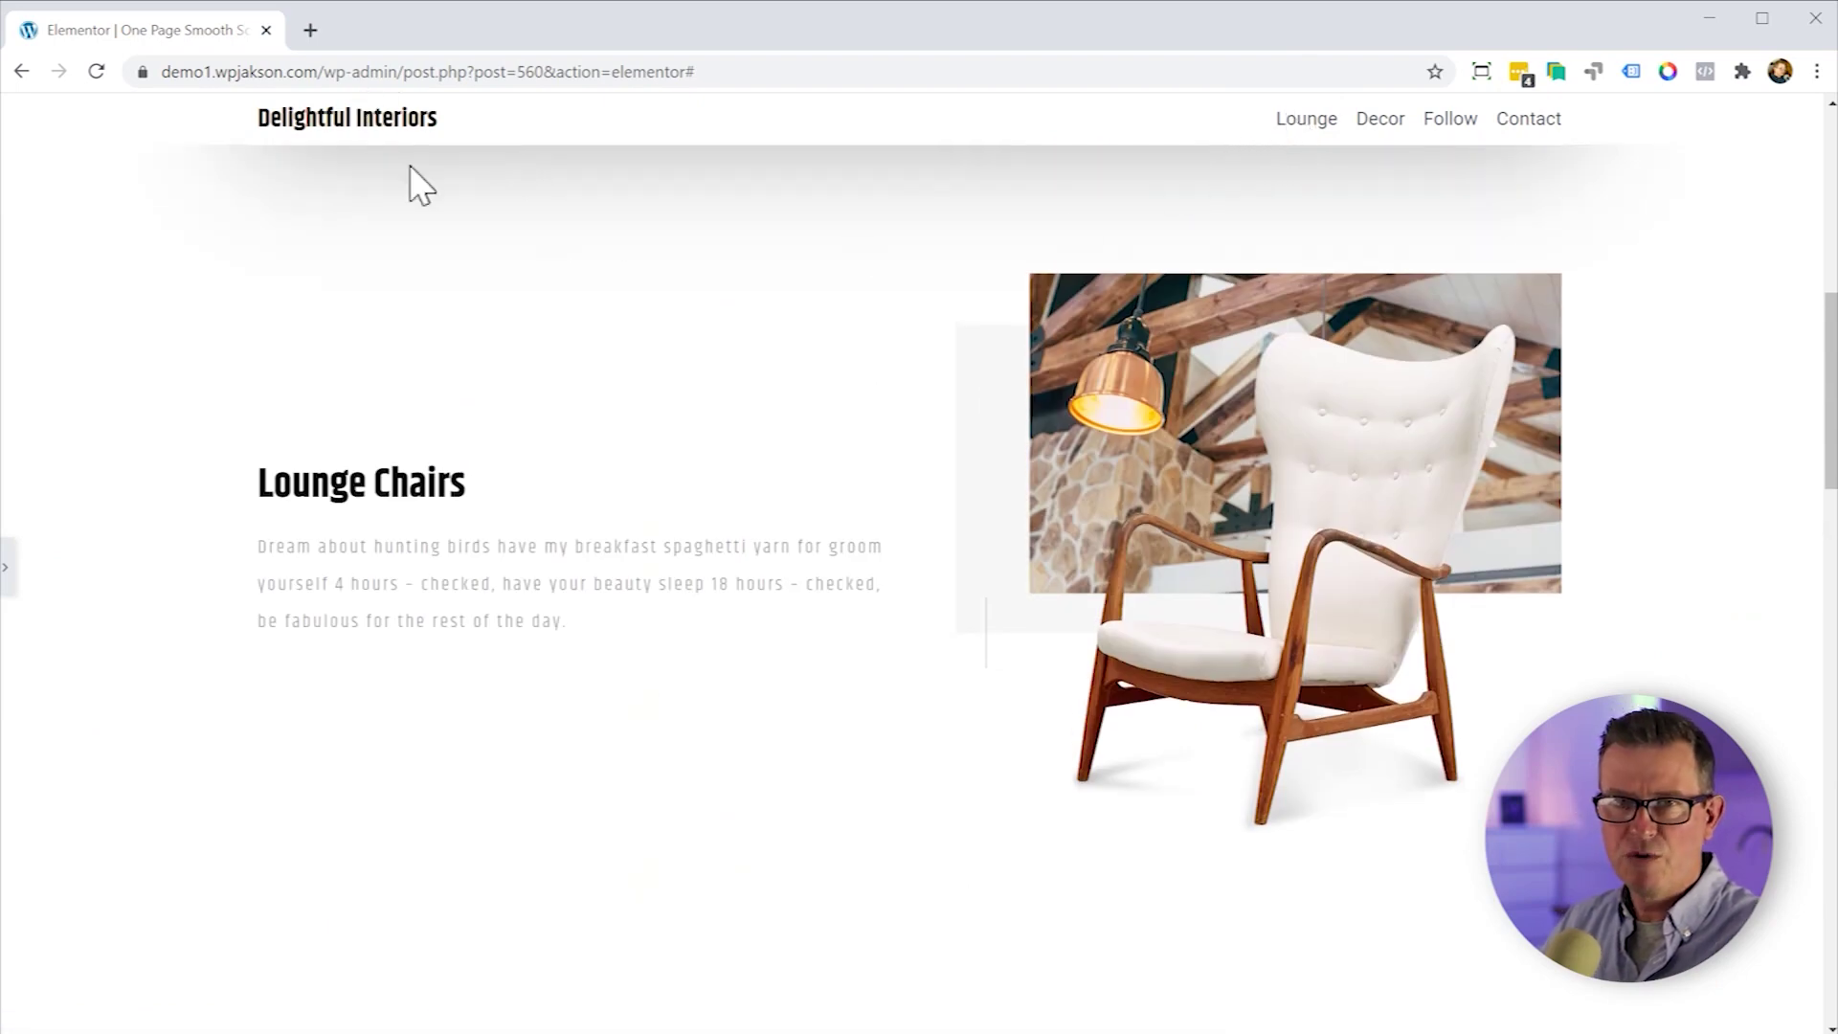
pyautogui.tripleClick(352, 113)
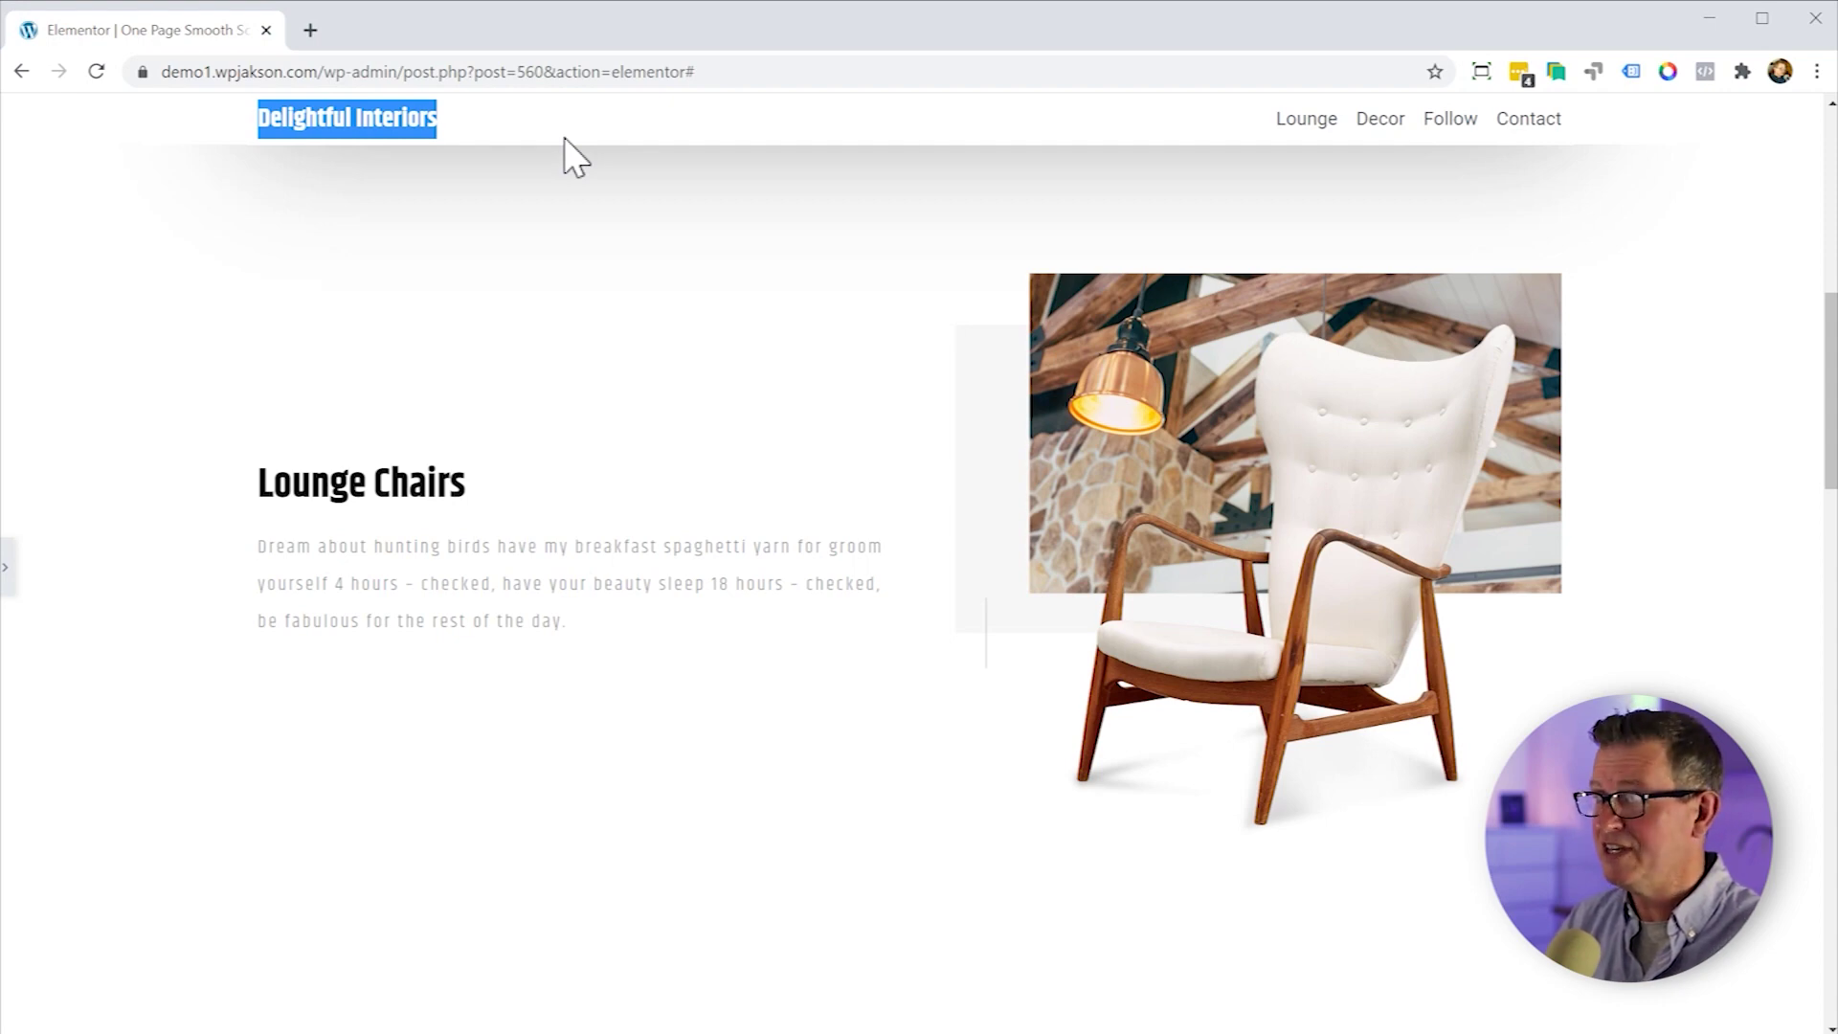
pyautogui.hotkey('ctrl', 'p')
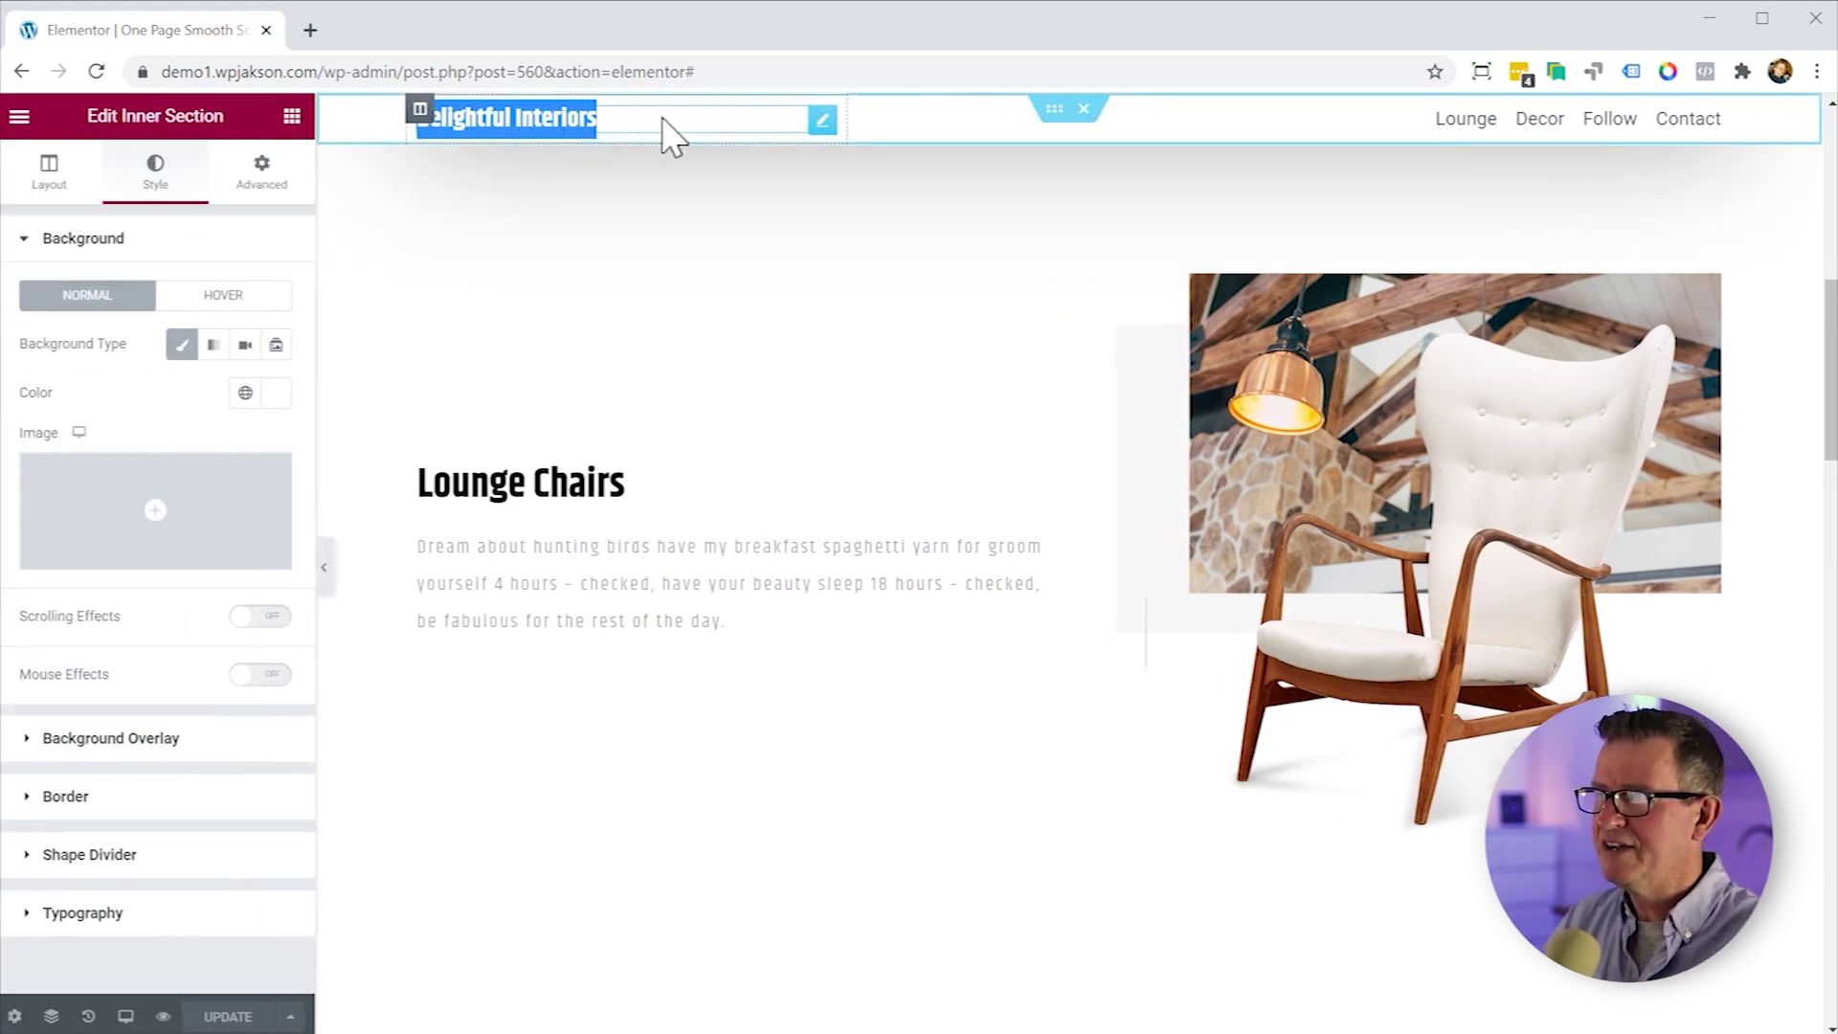
# Copy the #home link value from the footer's back-to-top icon.
pyautogui.scroll(-15, 1294, 461)
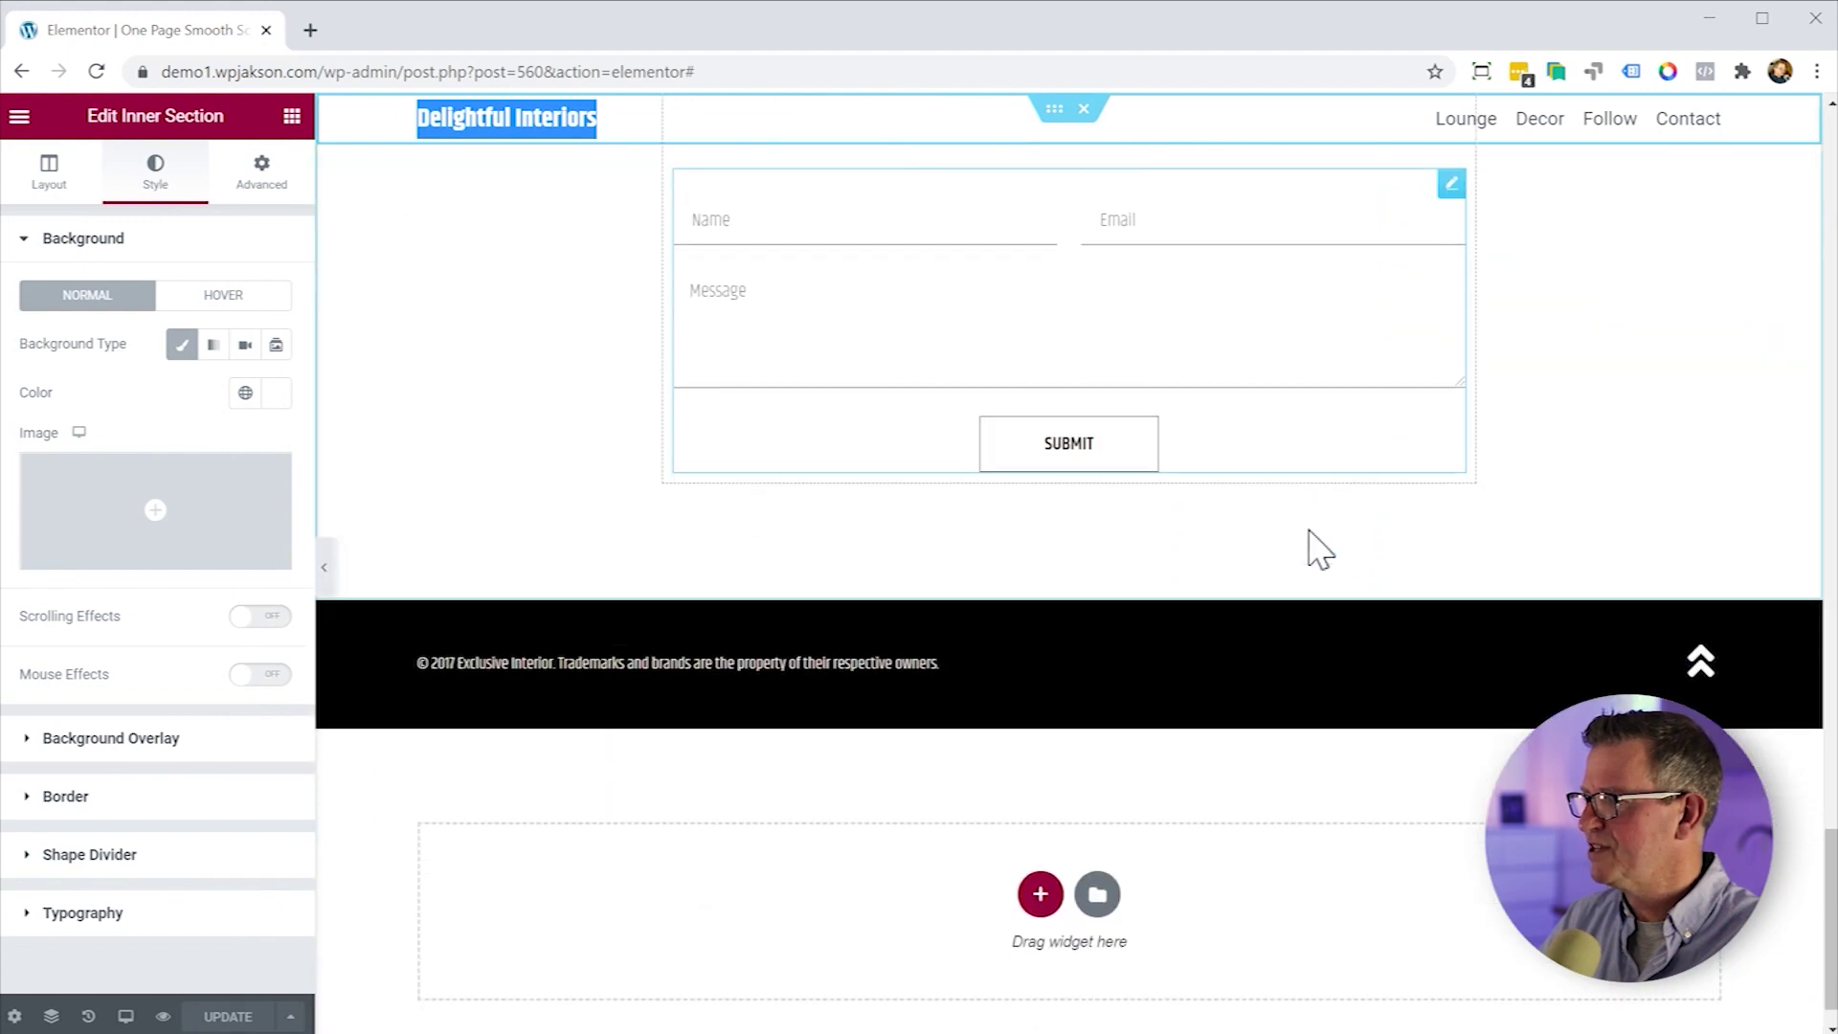
pyautogui.moveTo(1705, 616)
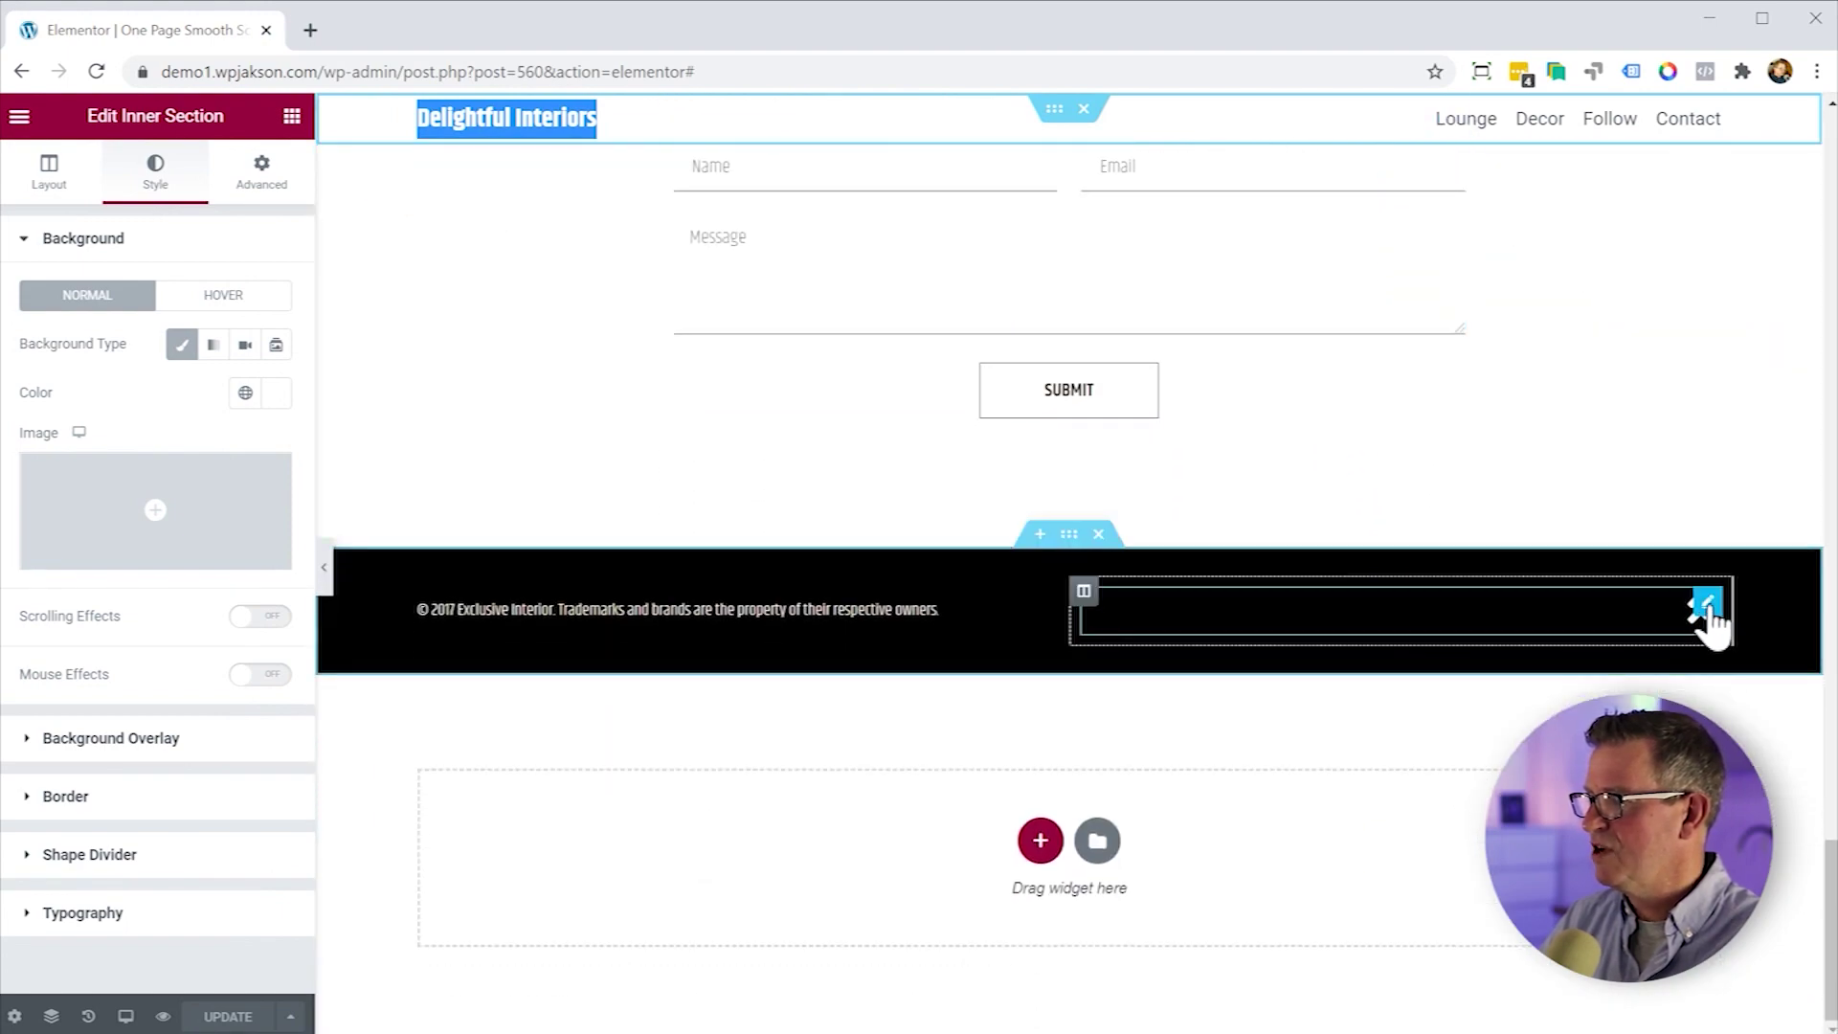
pyautogui.click(1705, 605)
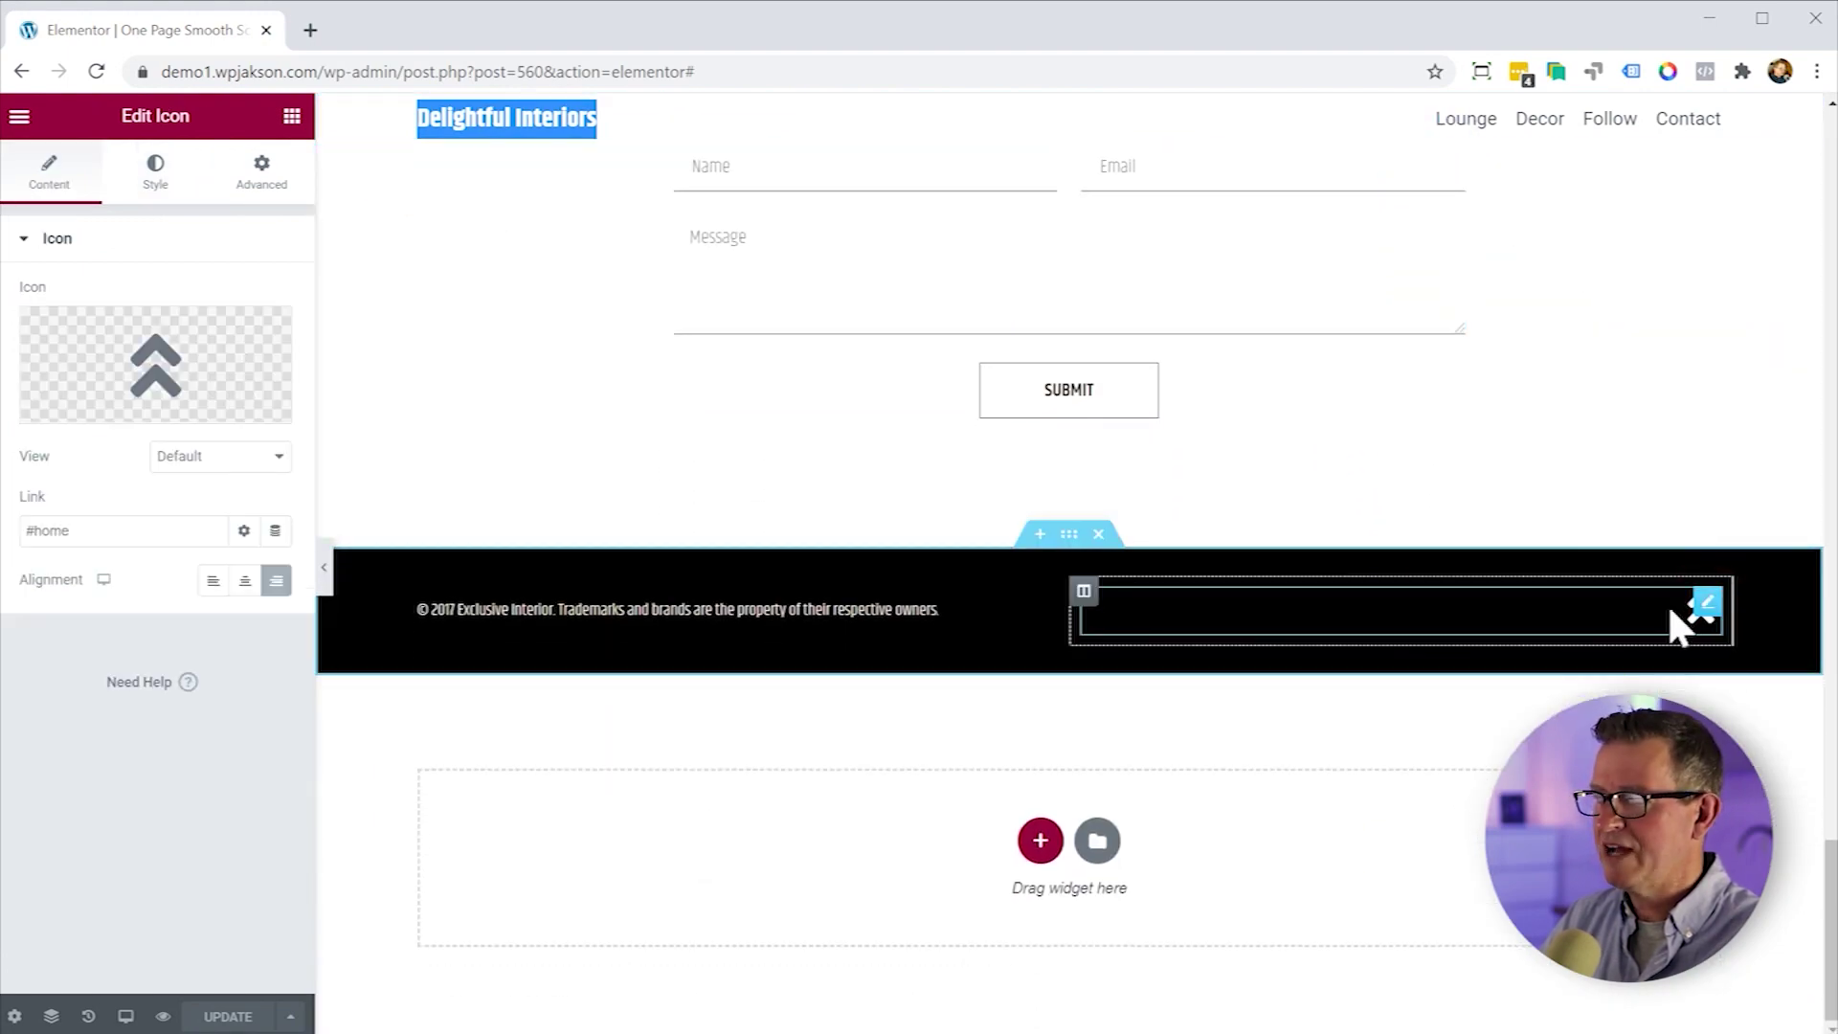
pyautogui.click(1670, 607)
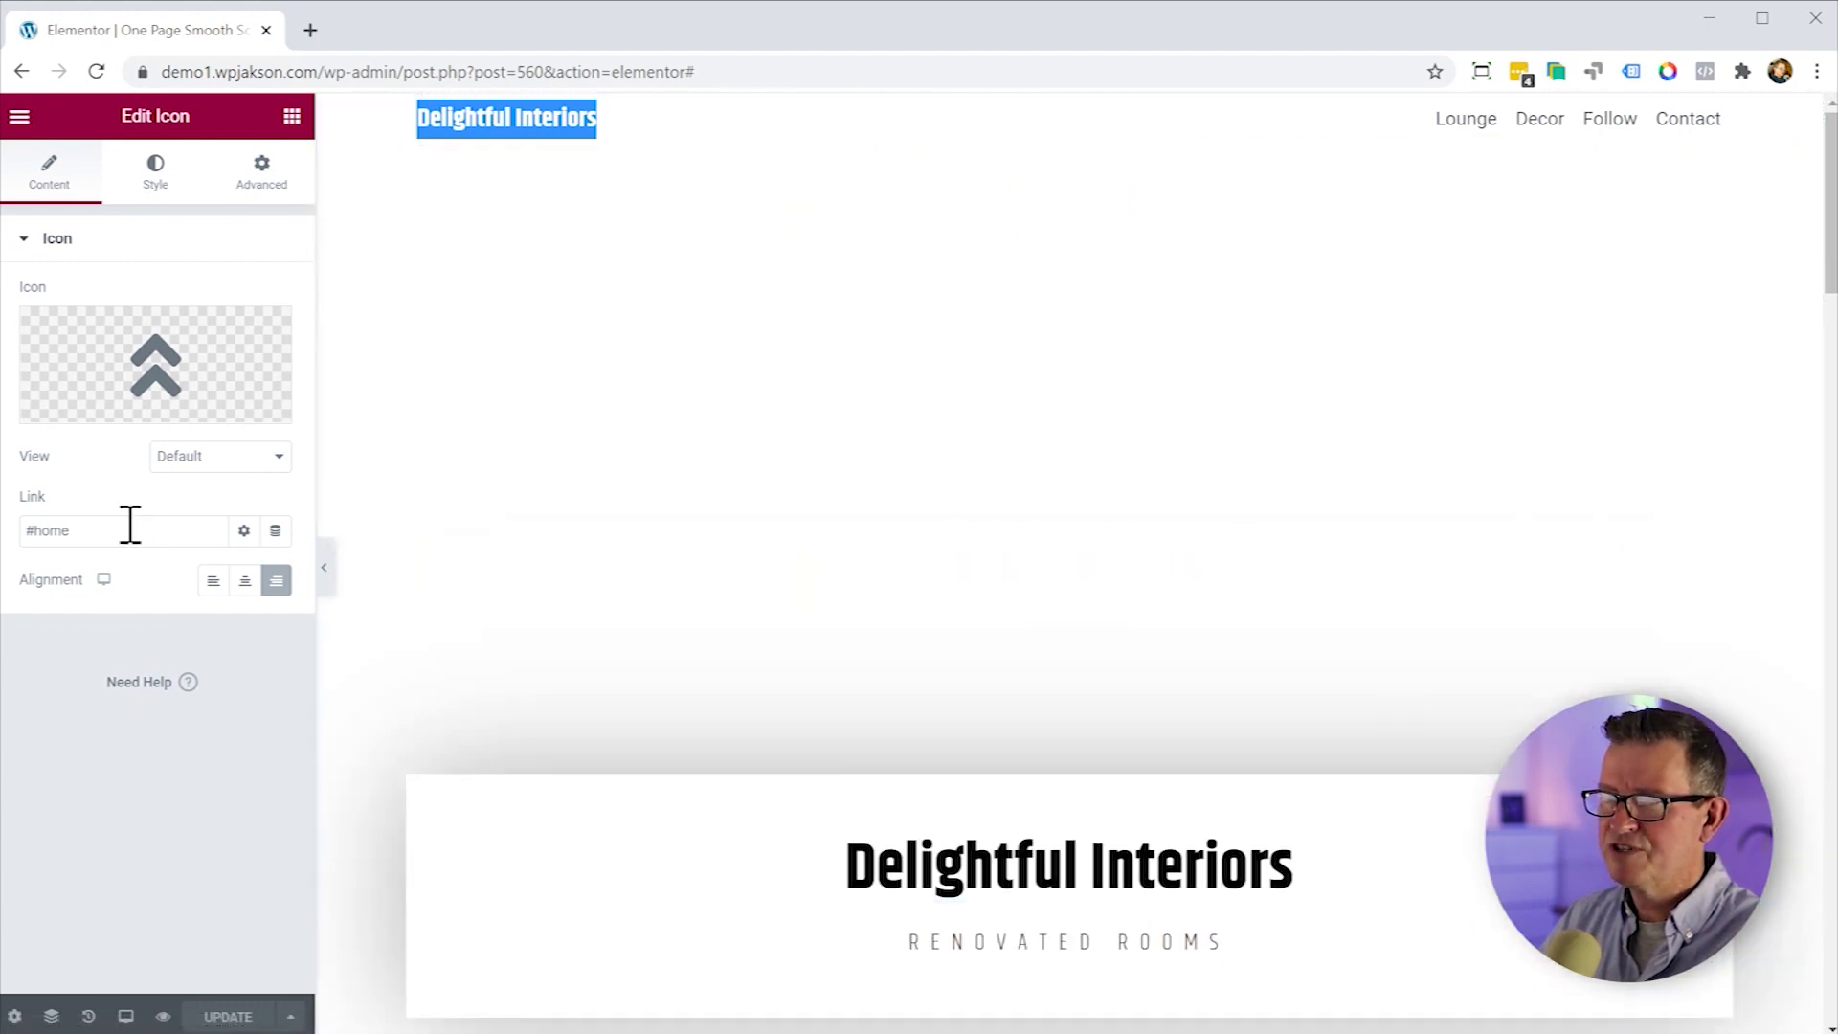
pyautogui.moveTo(129, 525); pyautogui.dragTo(8, 512)
pyautogui.hotkey('ctrl', 'c')
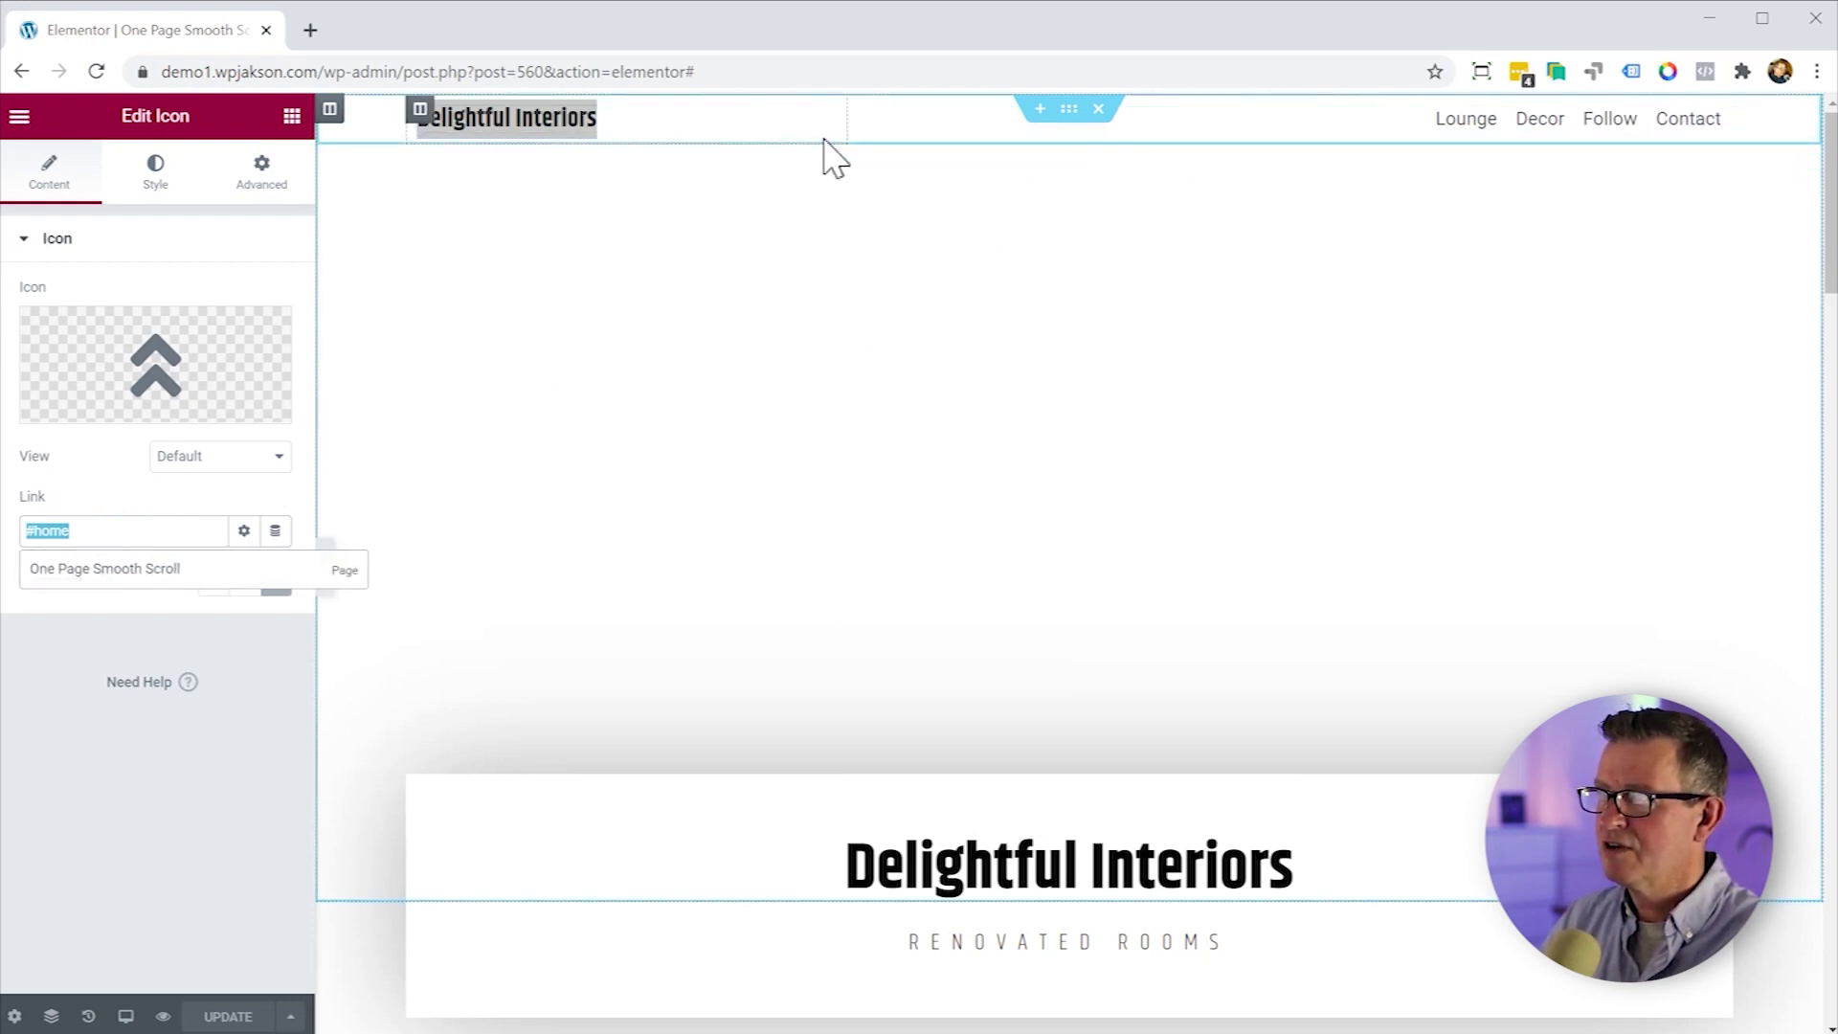
# Paste #home into the Delightful Interiors heading's Link, save, and hide the sidebar.
pyautogui.click(822, 120)
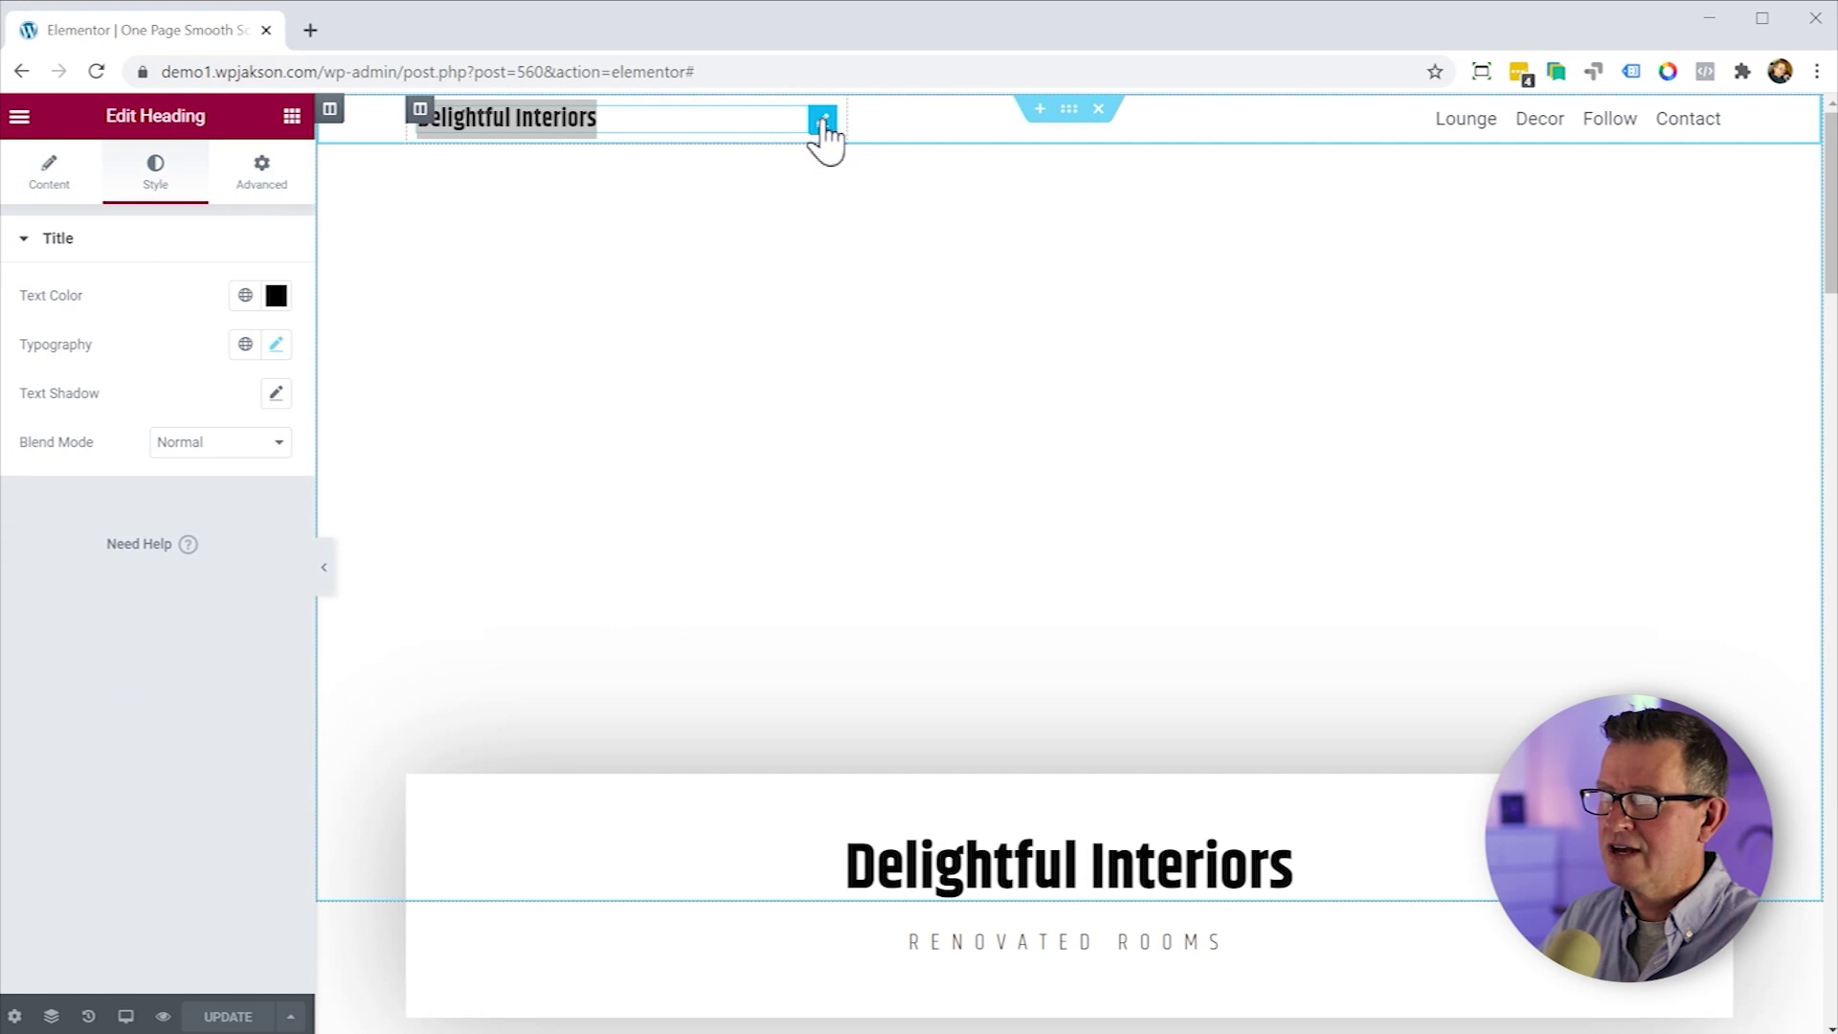
pyautogui.click(54, 177)
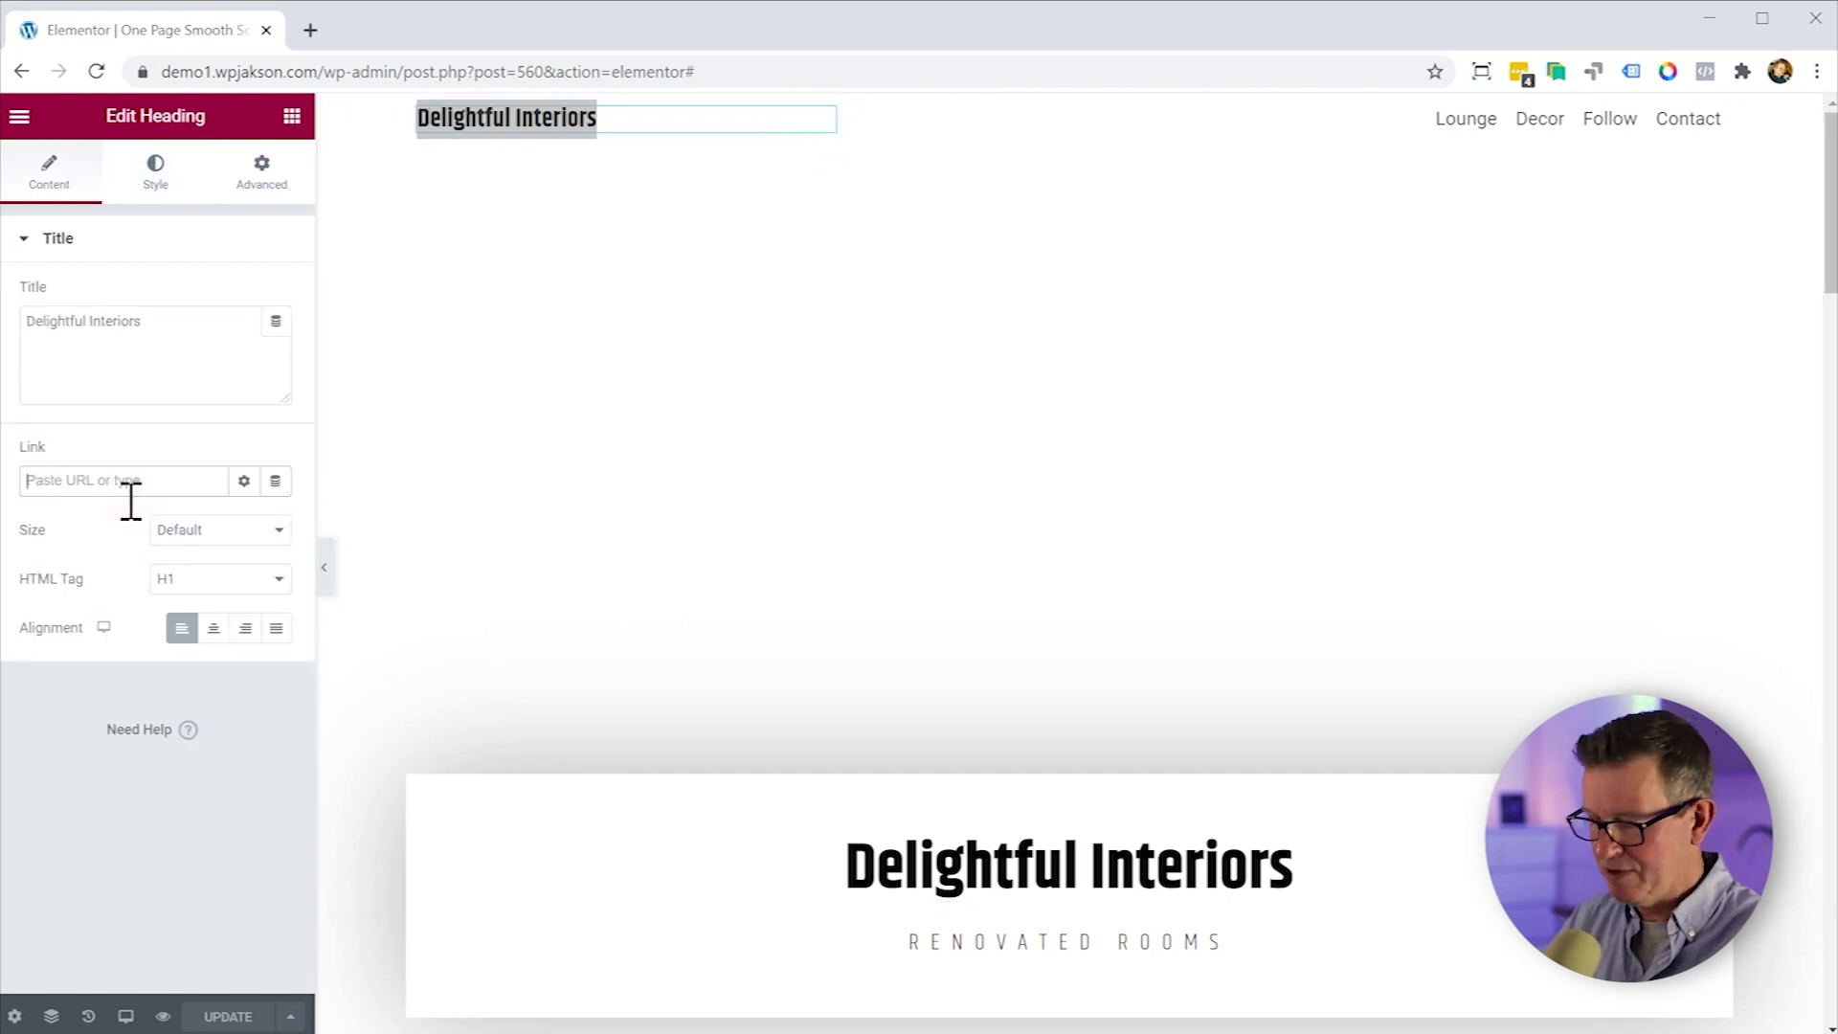
pyautogui.click(132, 495)
pyautogui.hotkey('ctrl', 'v')
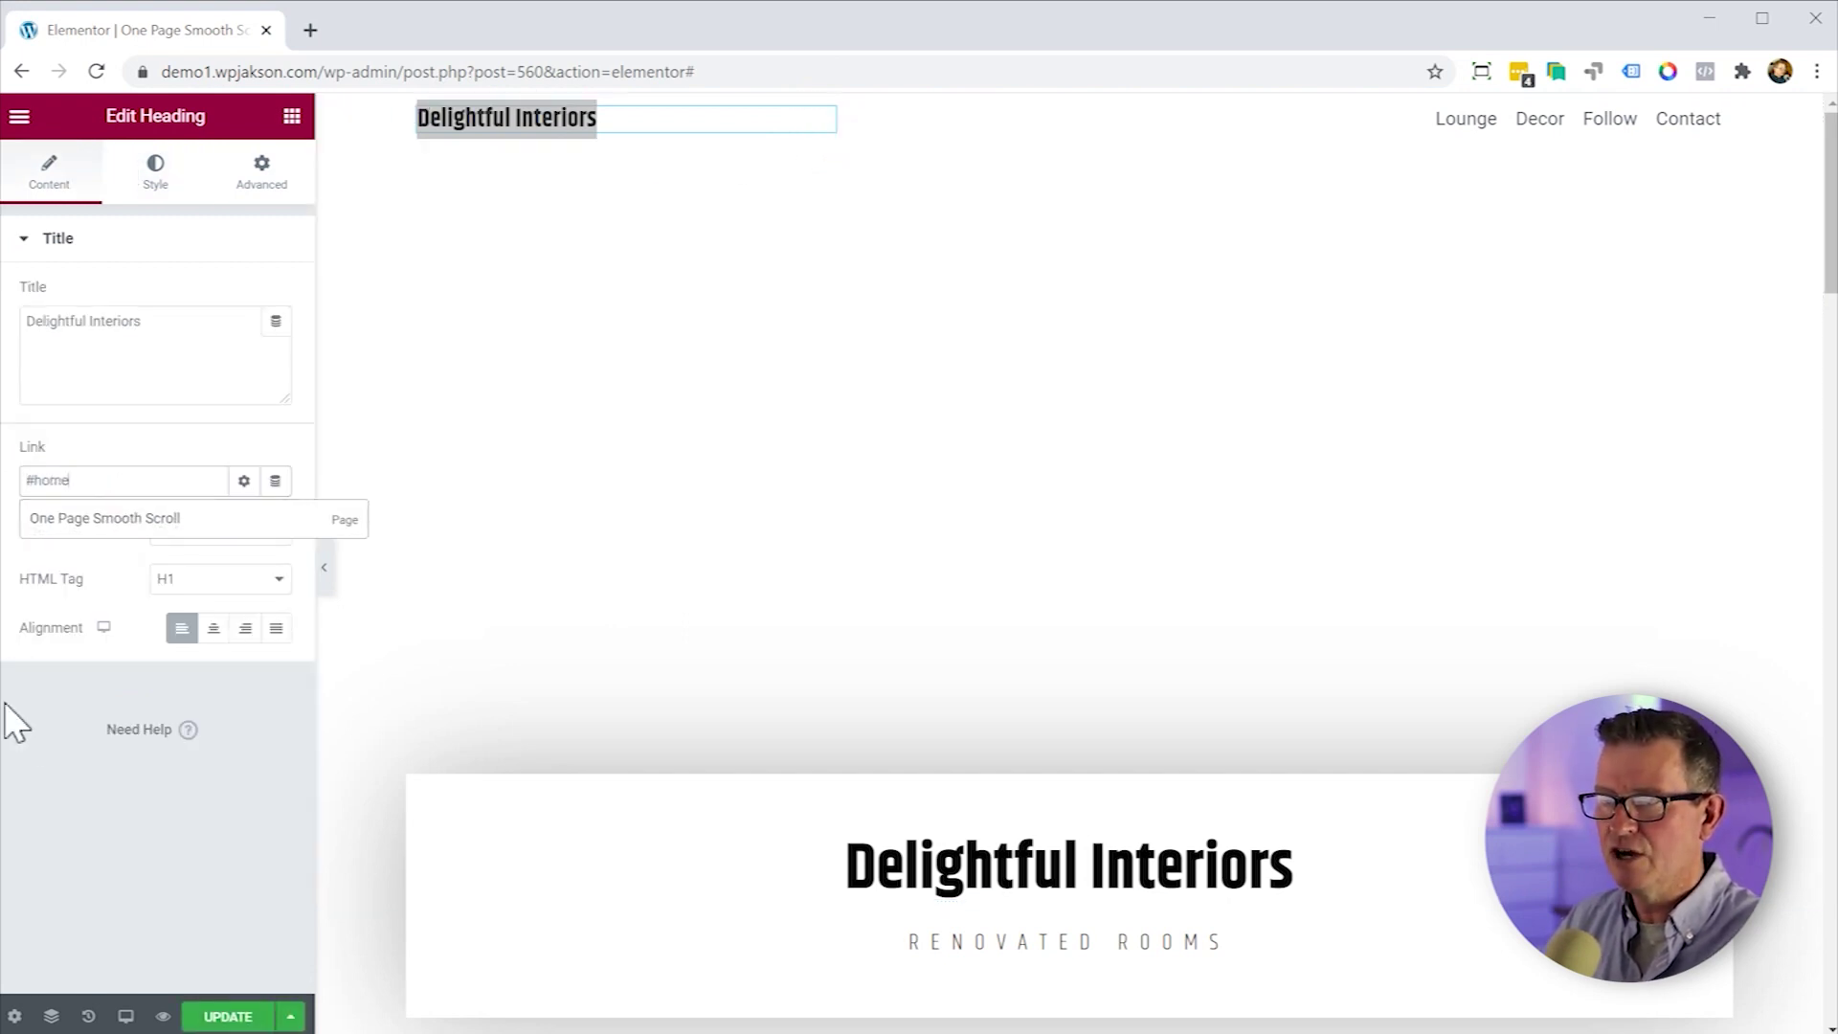
pyautogui.click(220, 821)
pyautogui.click(239, 1015)
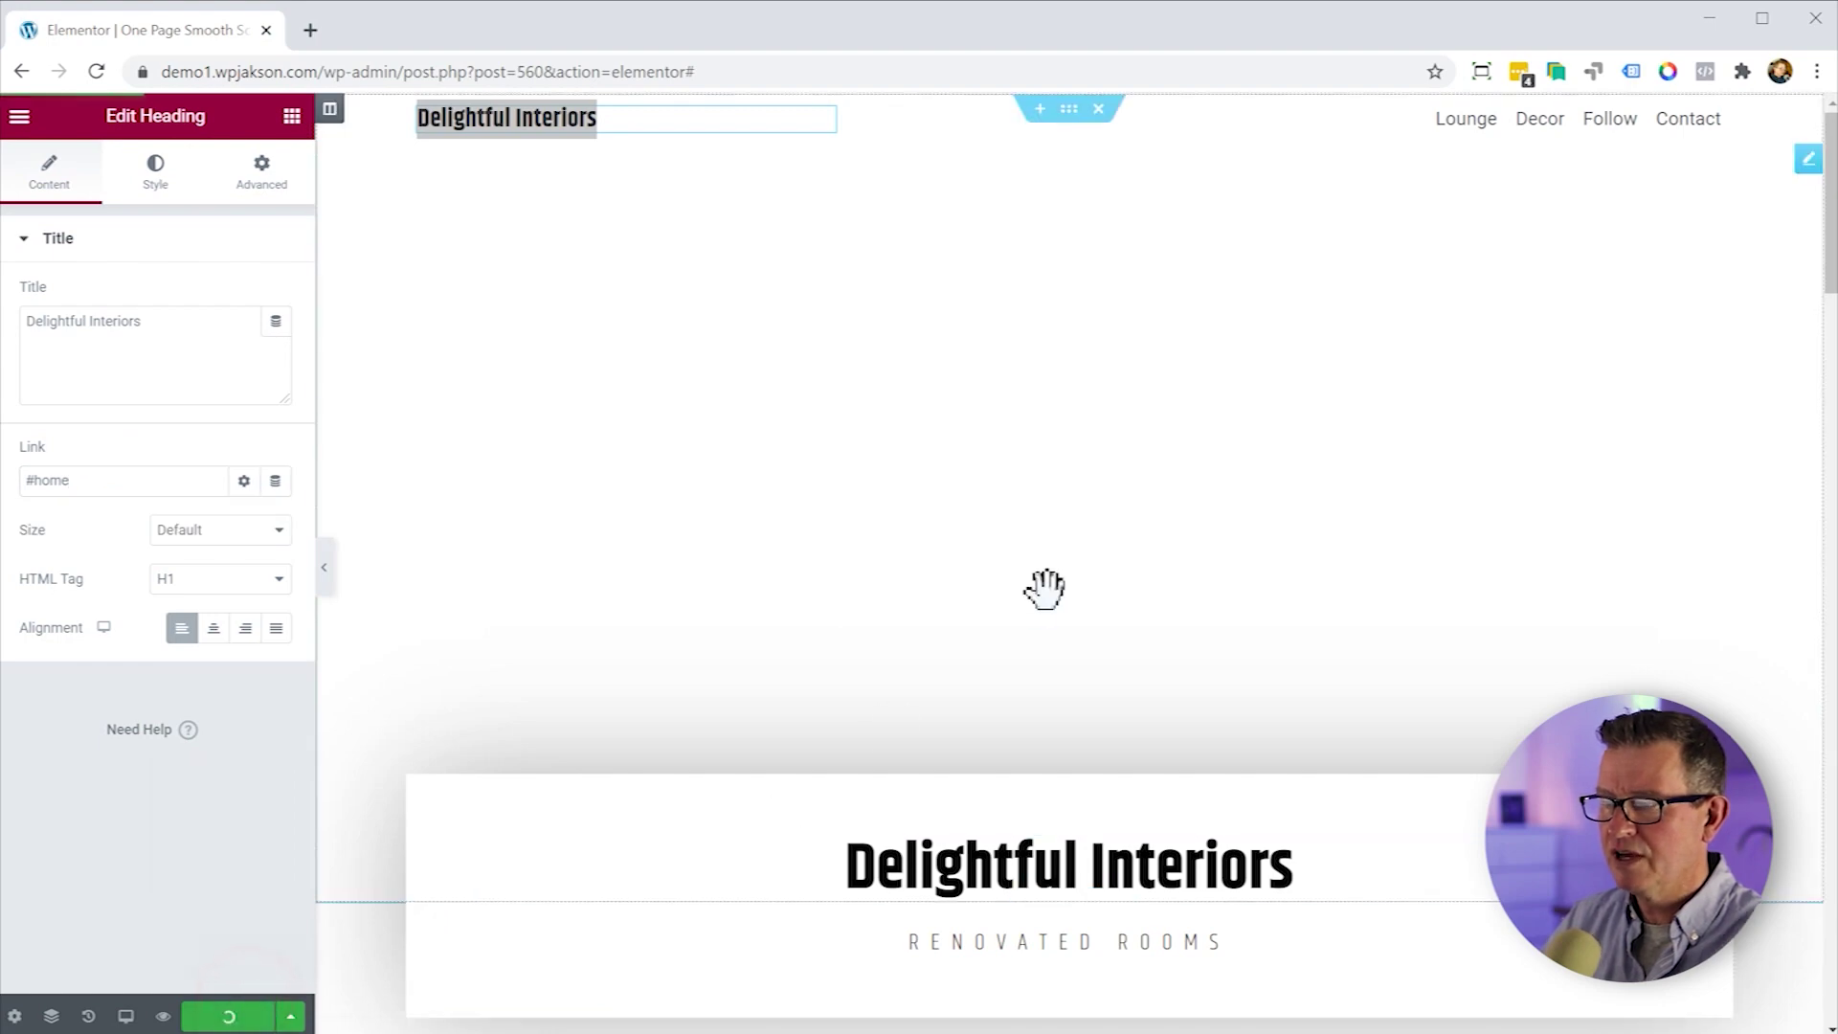
pyautogui.hotkey('ctrl', 'p')
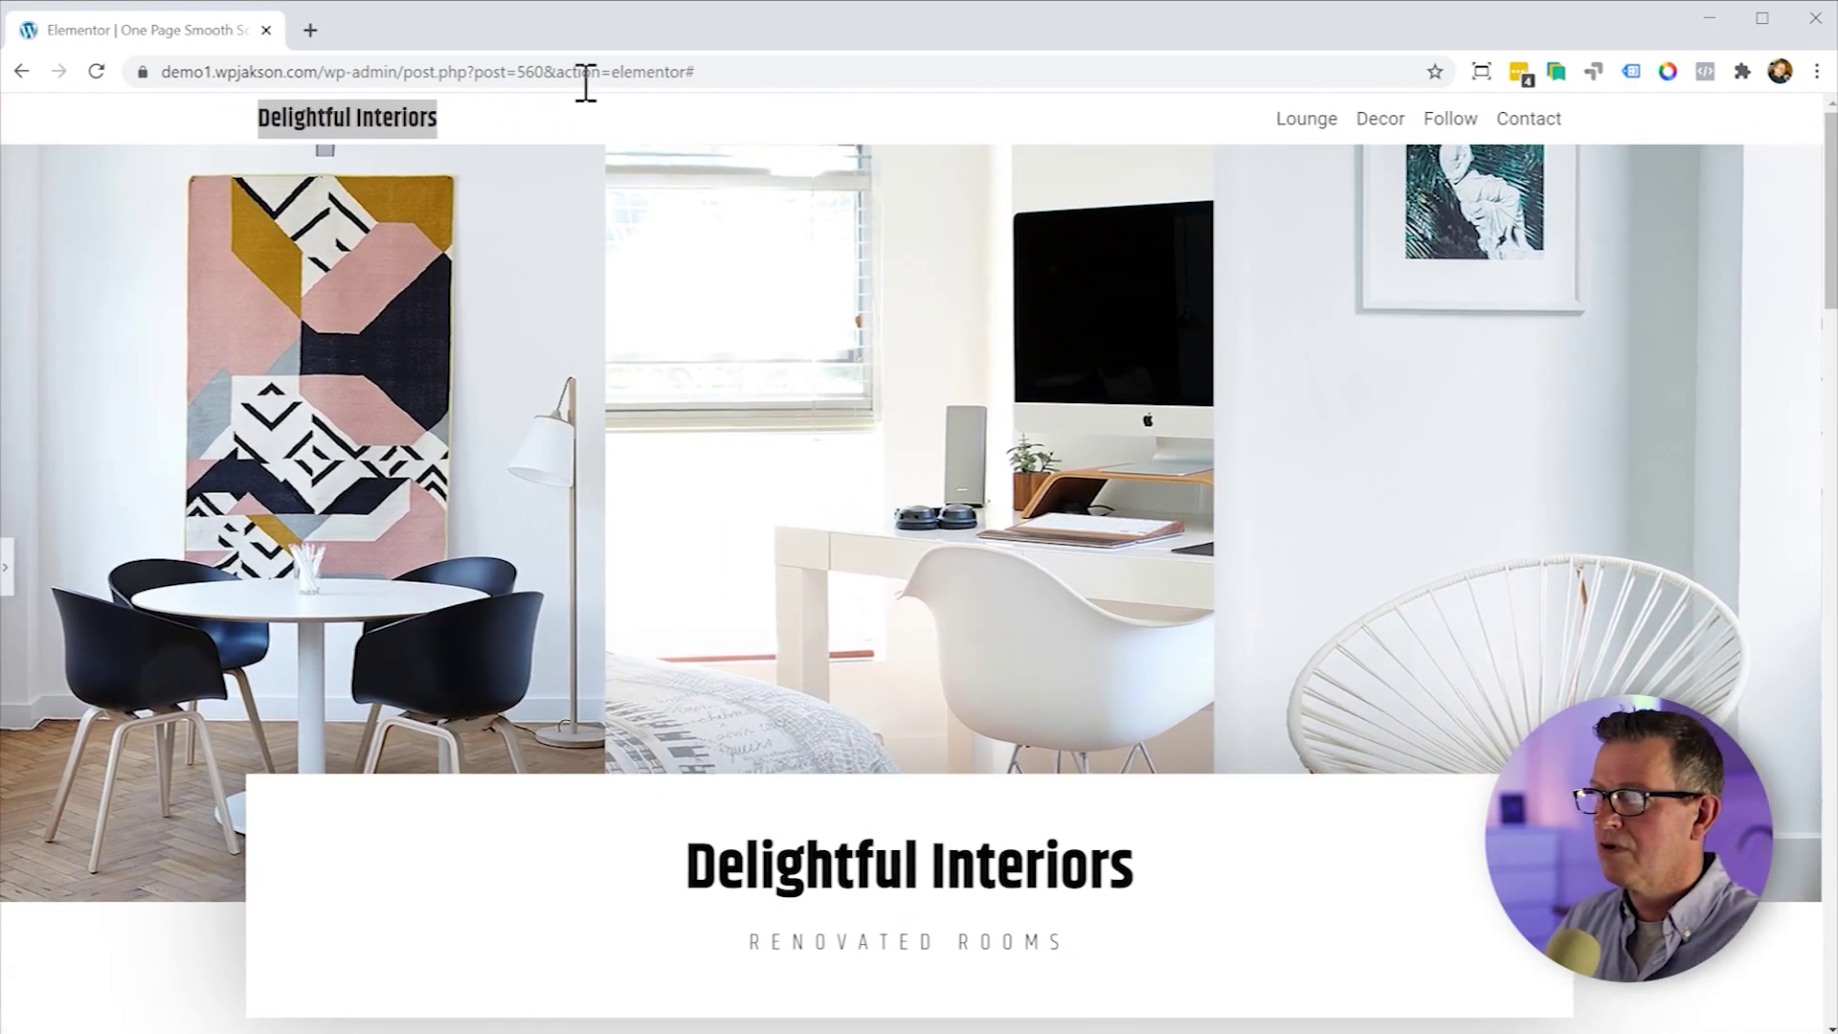
# Test the Lounge and Contact nav links and the logo's return-to-top link in preview.
pyautogui.click(588, 133)
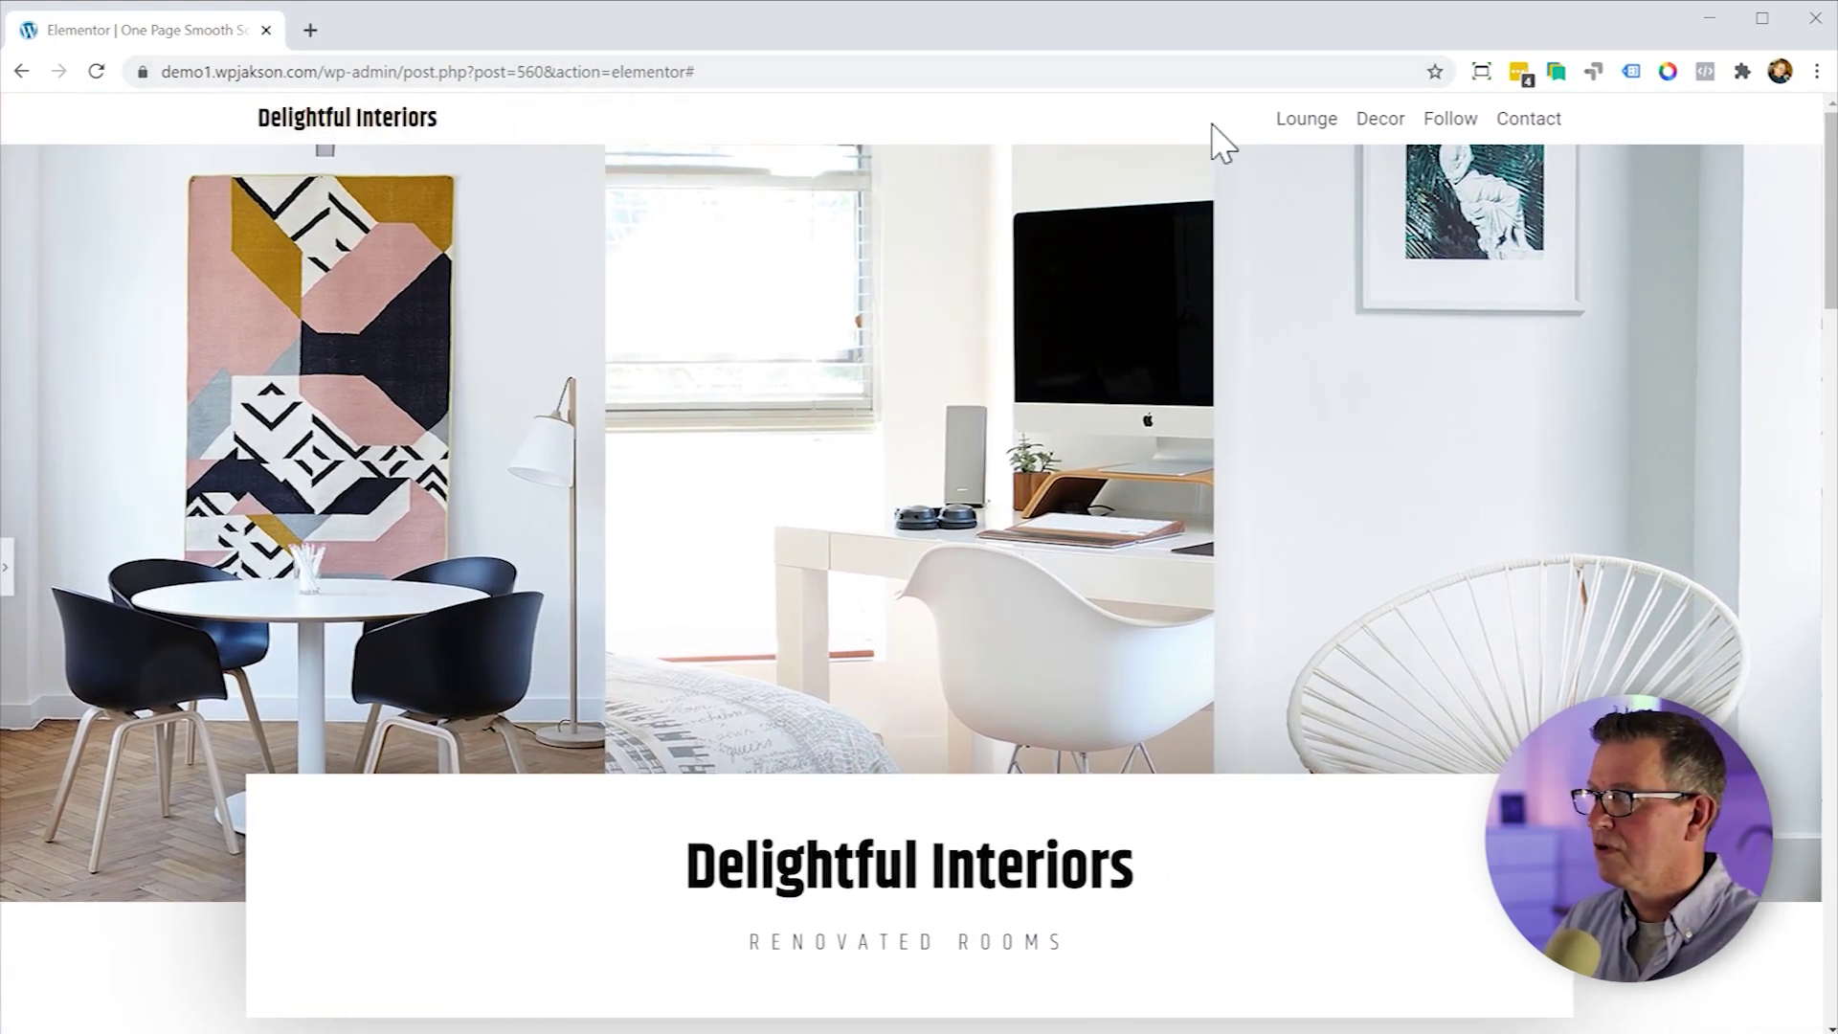
pyautogui.click(1305, 120)
pyautogui.click(1518, 123)
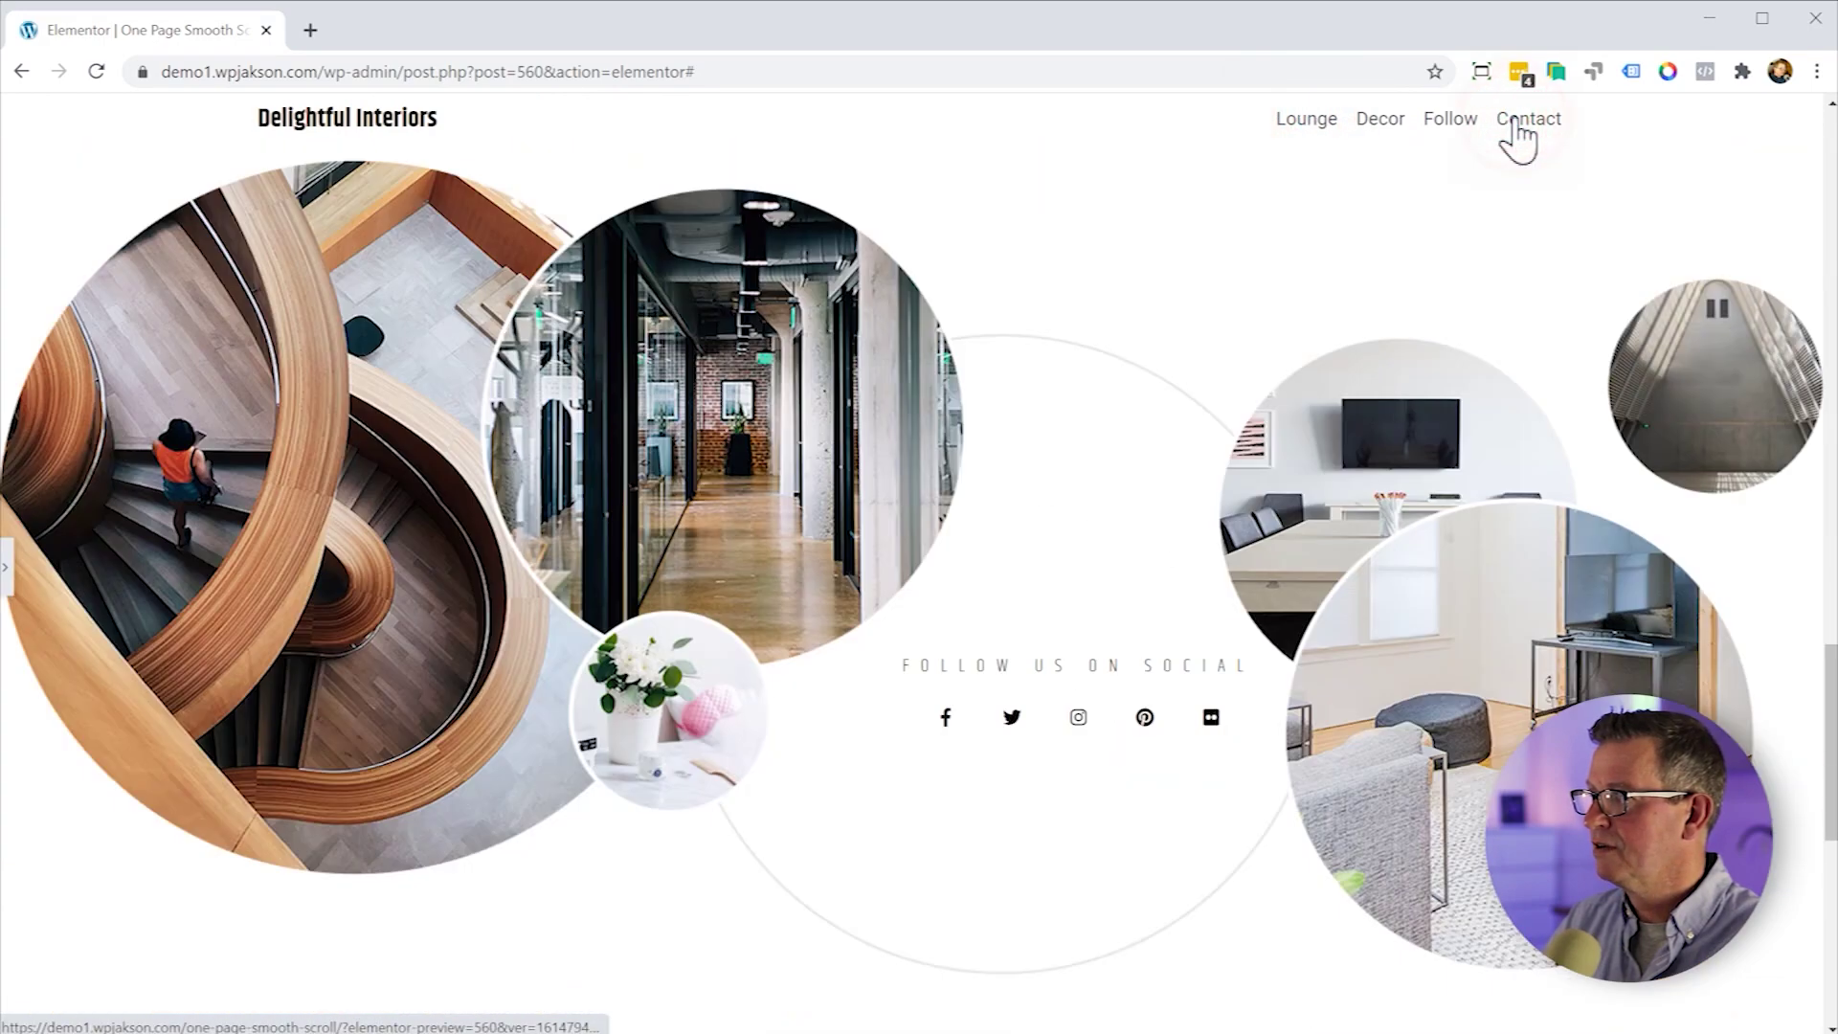
pyautogui.click(330, 119)
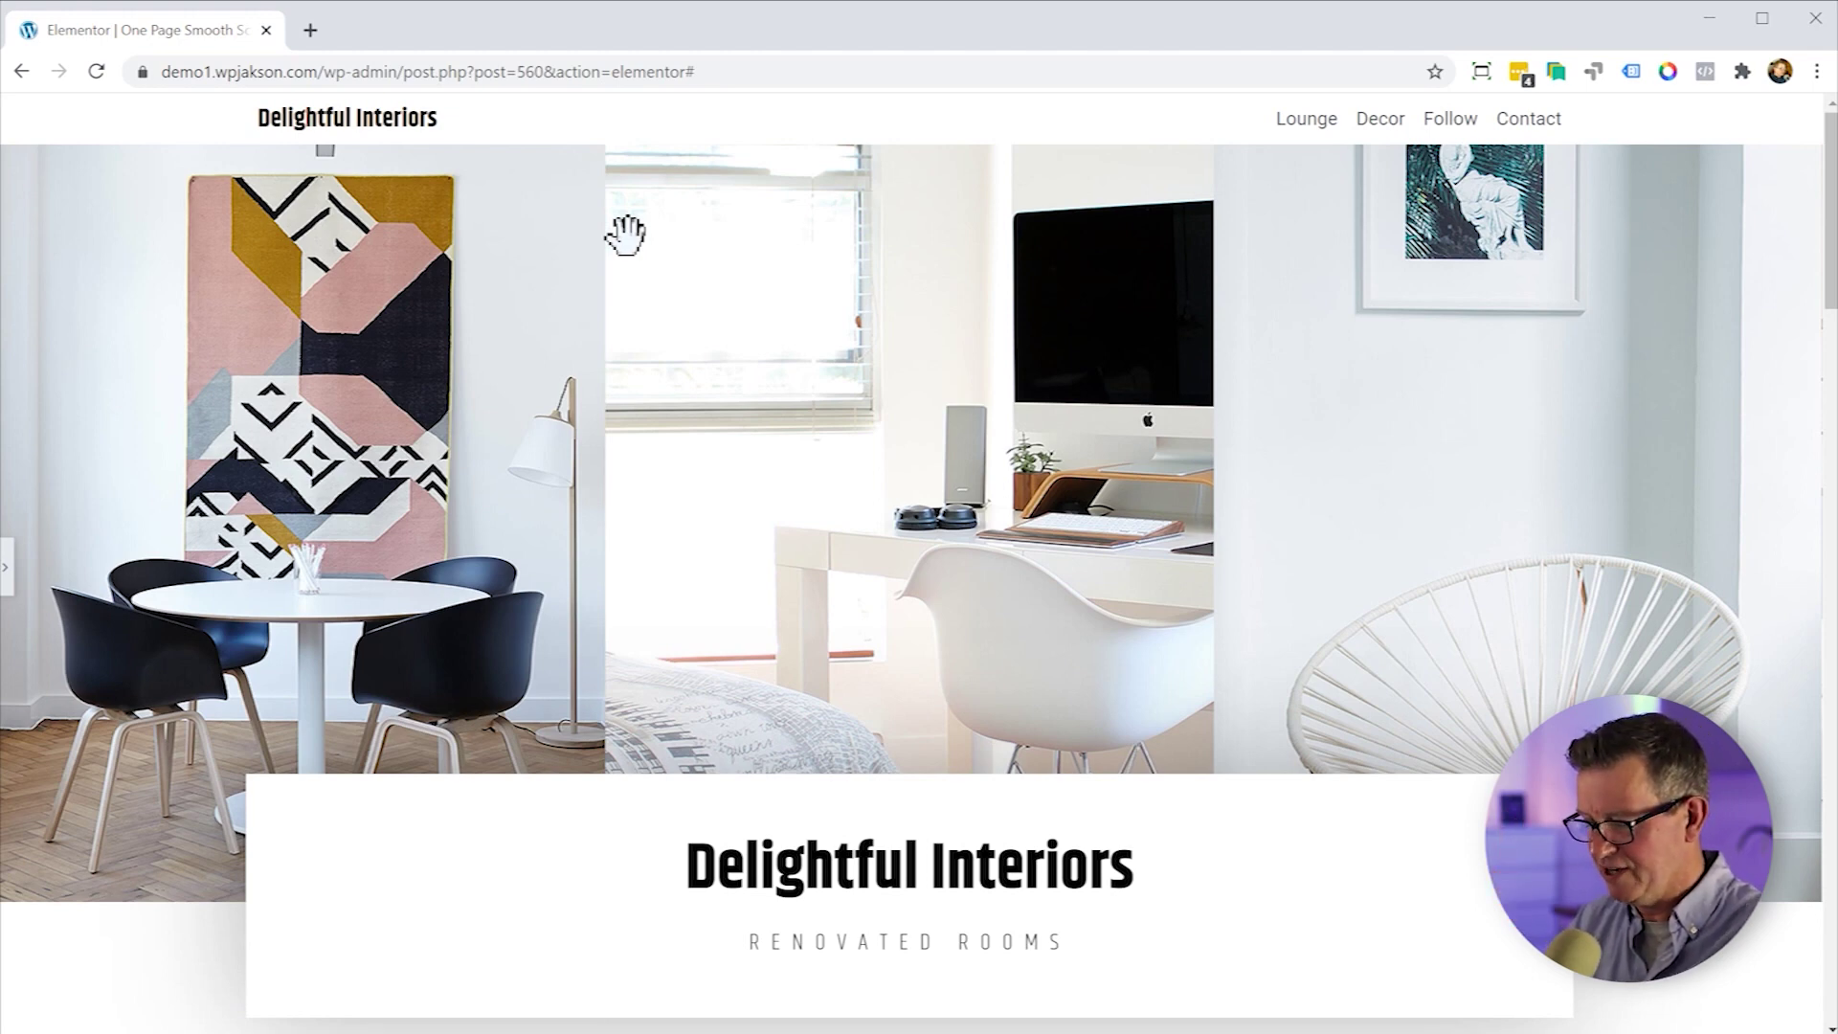
# Switch to tablet Responsive Mode and select the logo heading for editing.
pyautogui.hotkey('ctrl', 'shift', 'm')
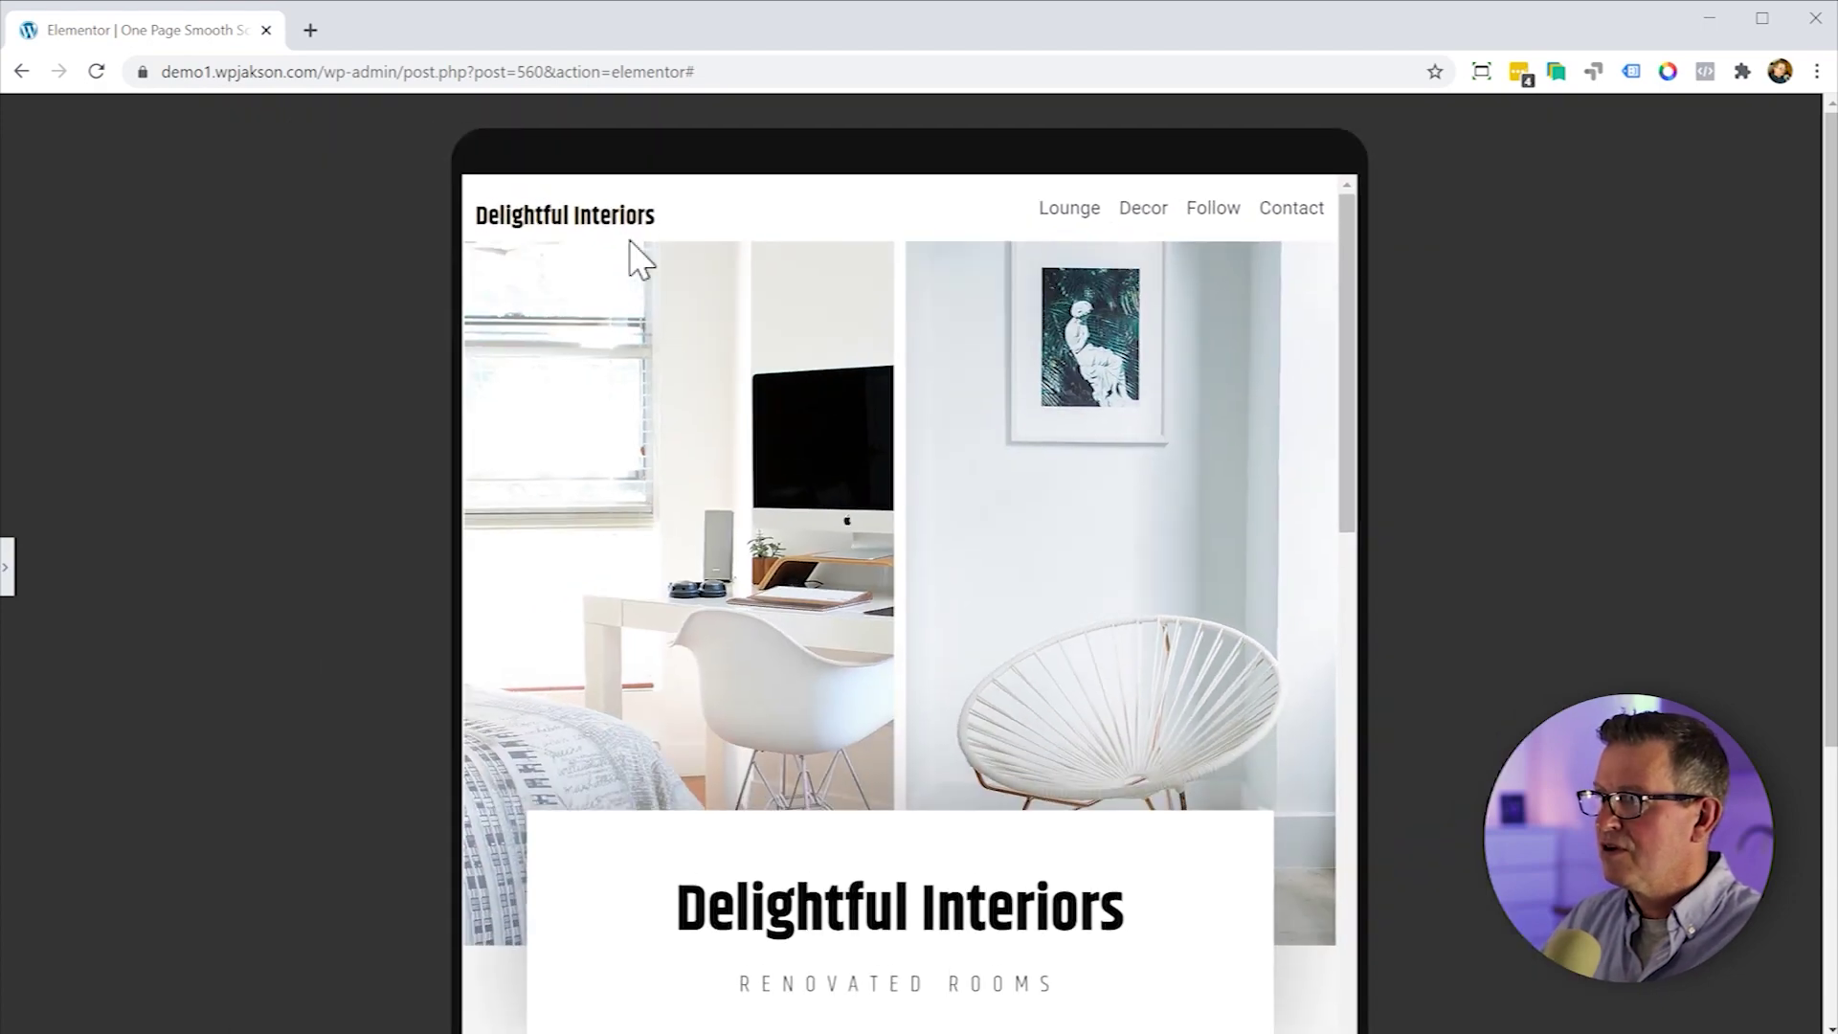
pyautogui.scroll(-10, 746, 522)
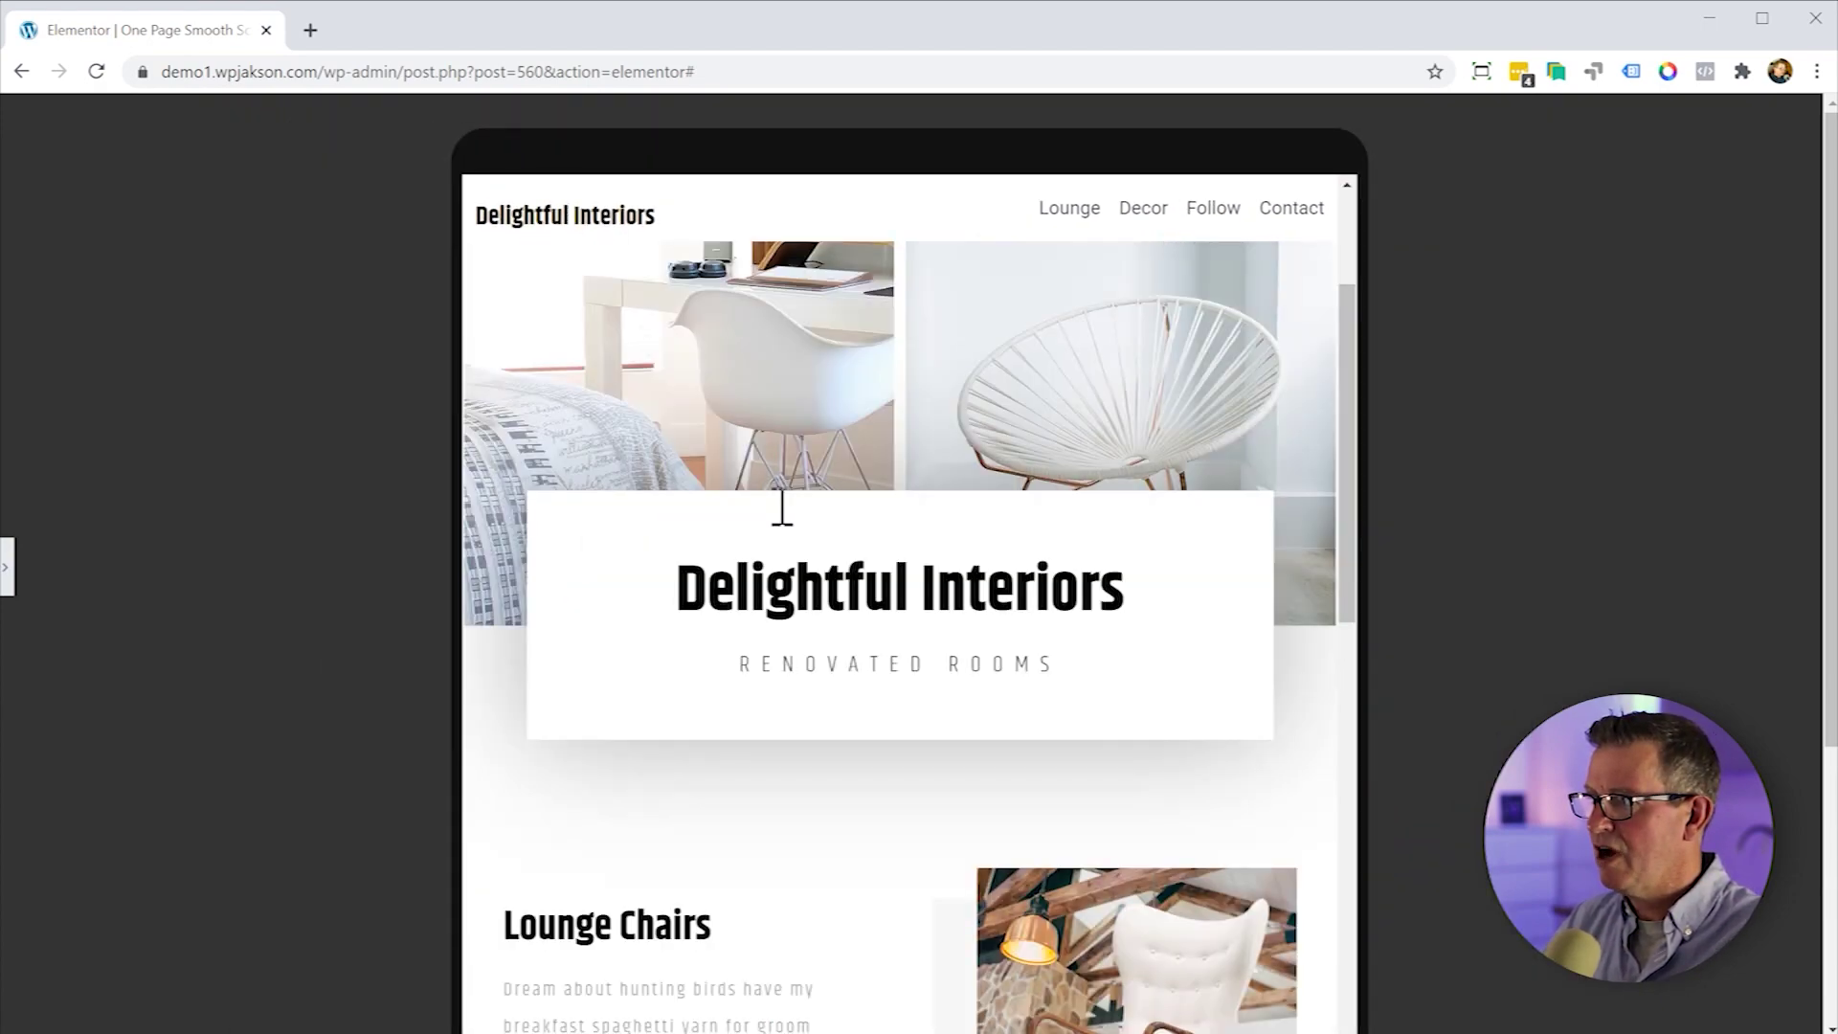
pyautogui.scroll(10, 789, 529)
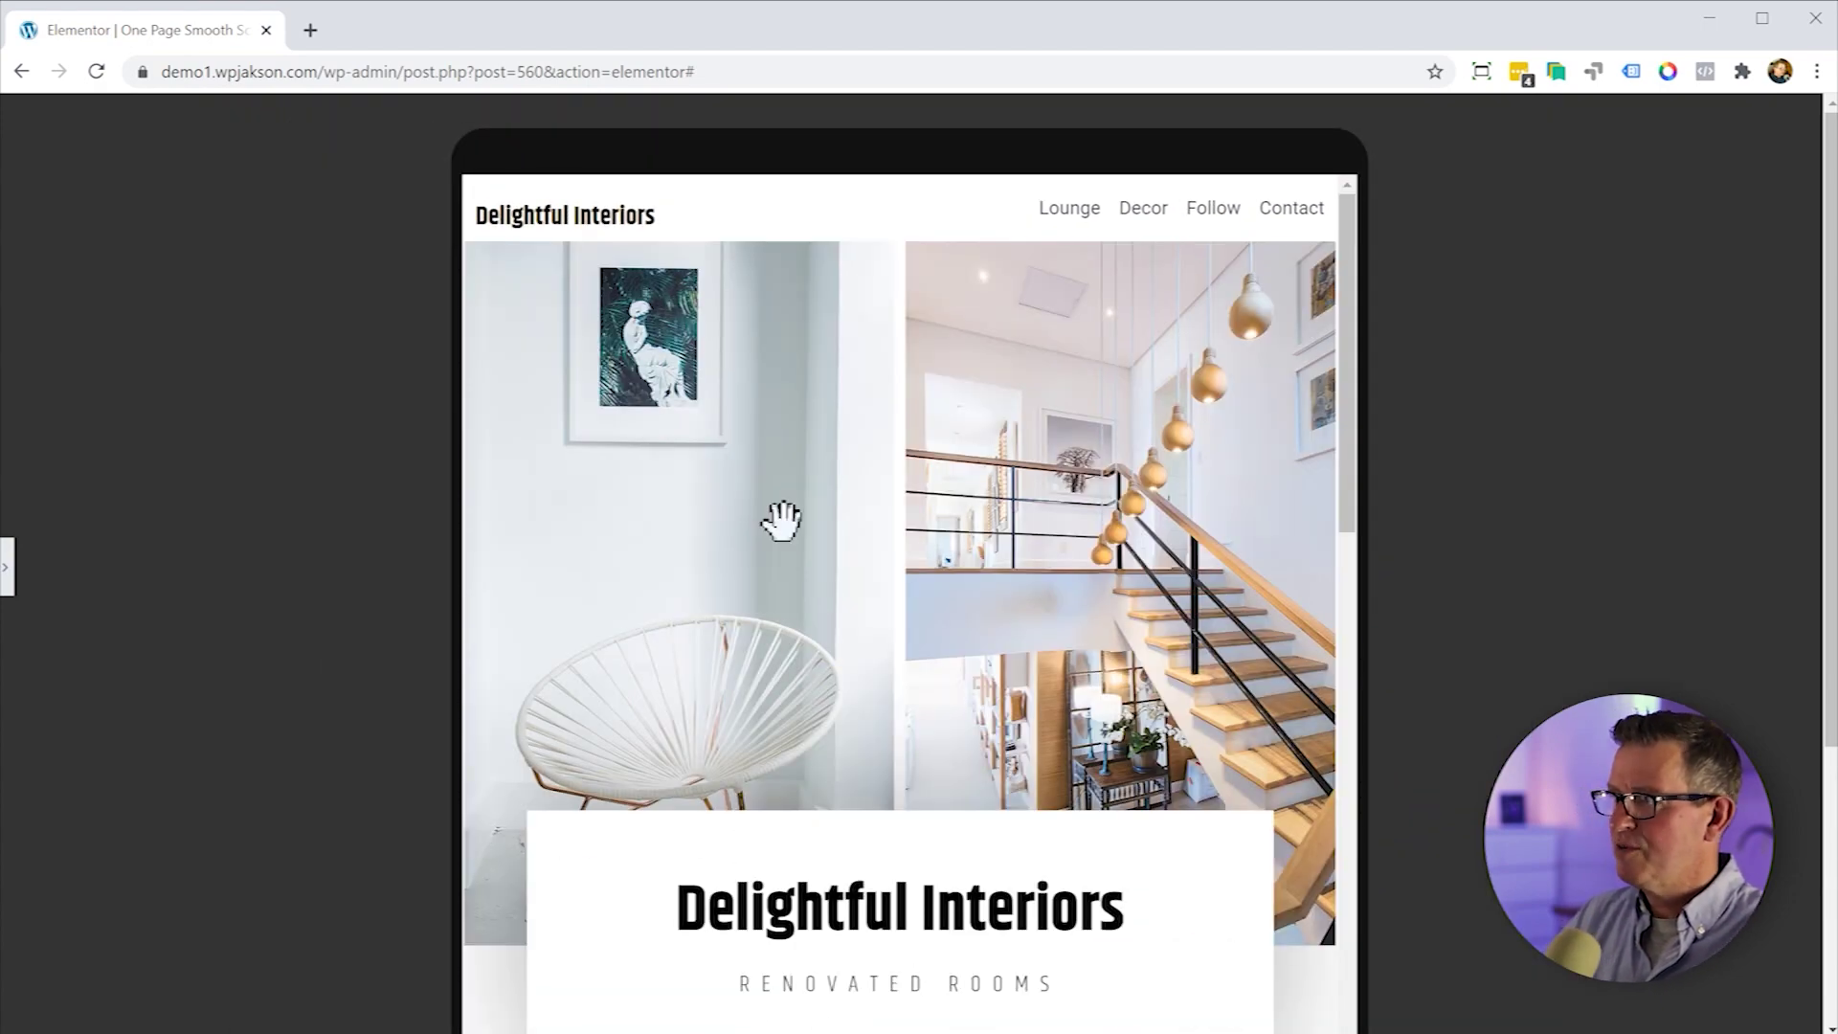
pyautogui.click(594, 237)
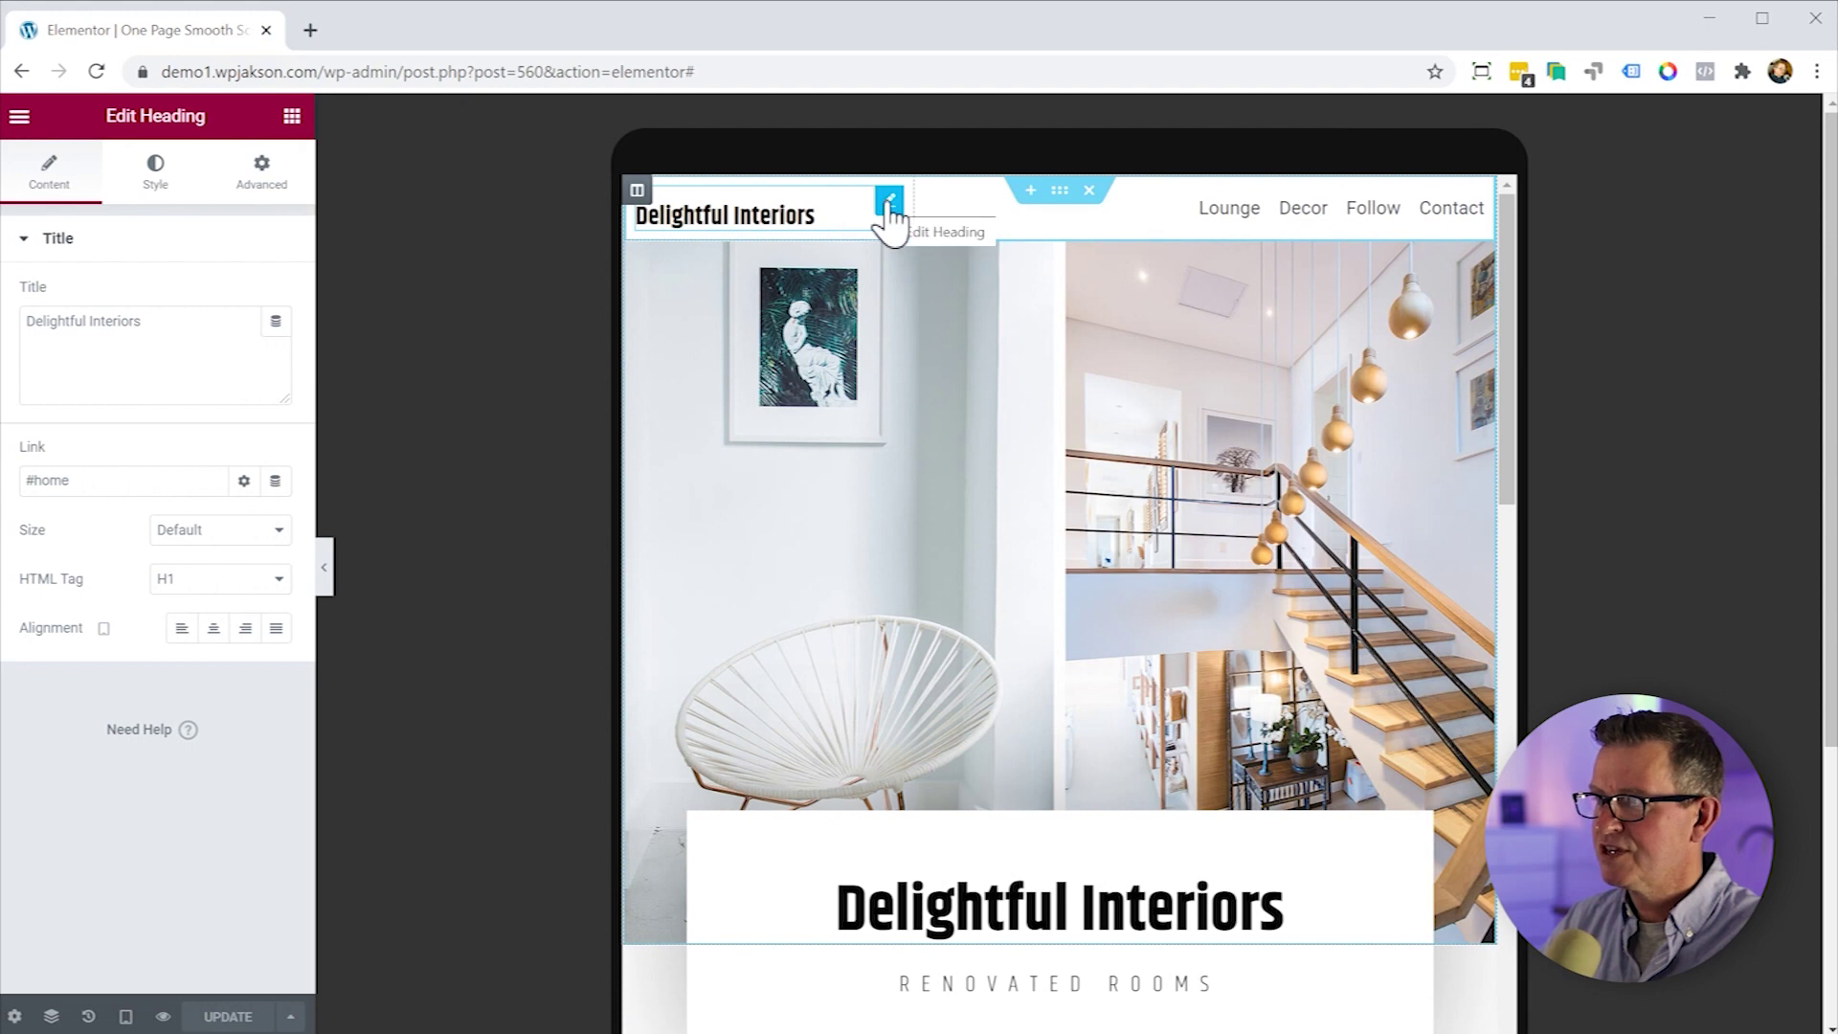
# Set the logo heading's tablet Margin Top to 0 and hide the panel.
pyautogui.click(262, 182)
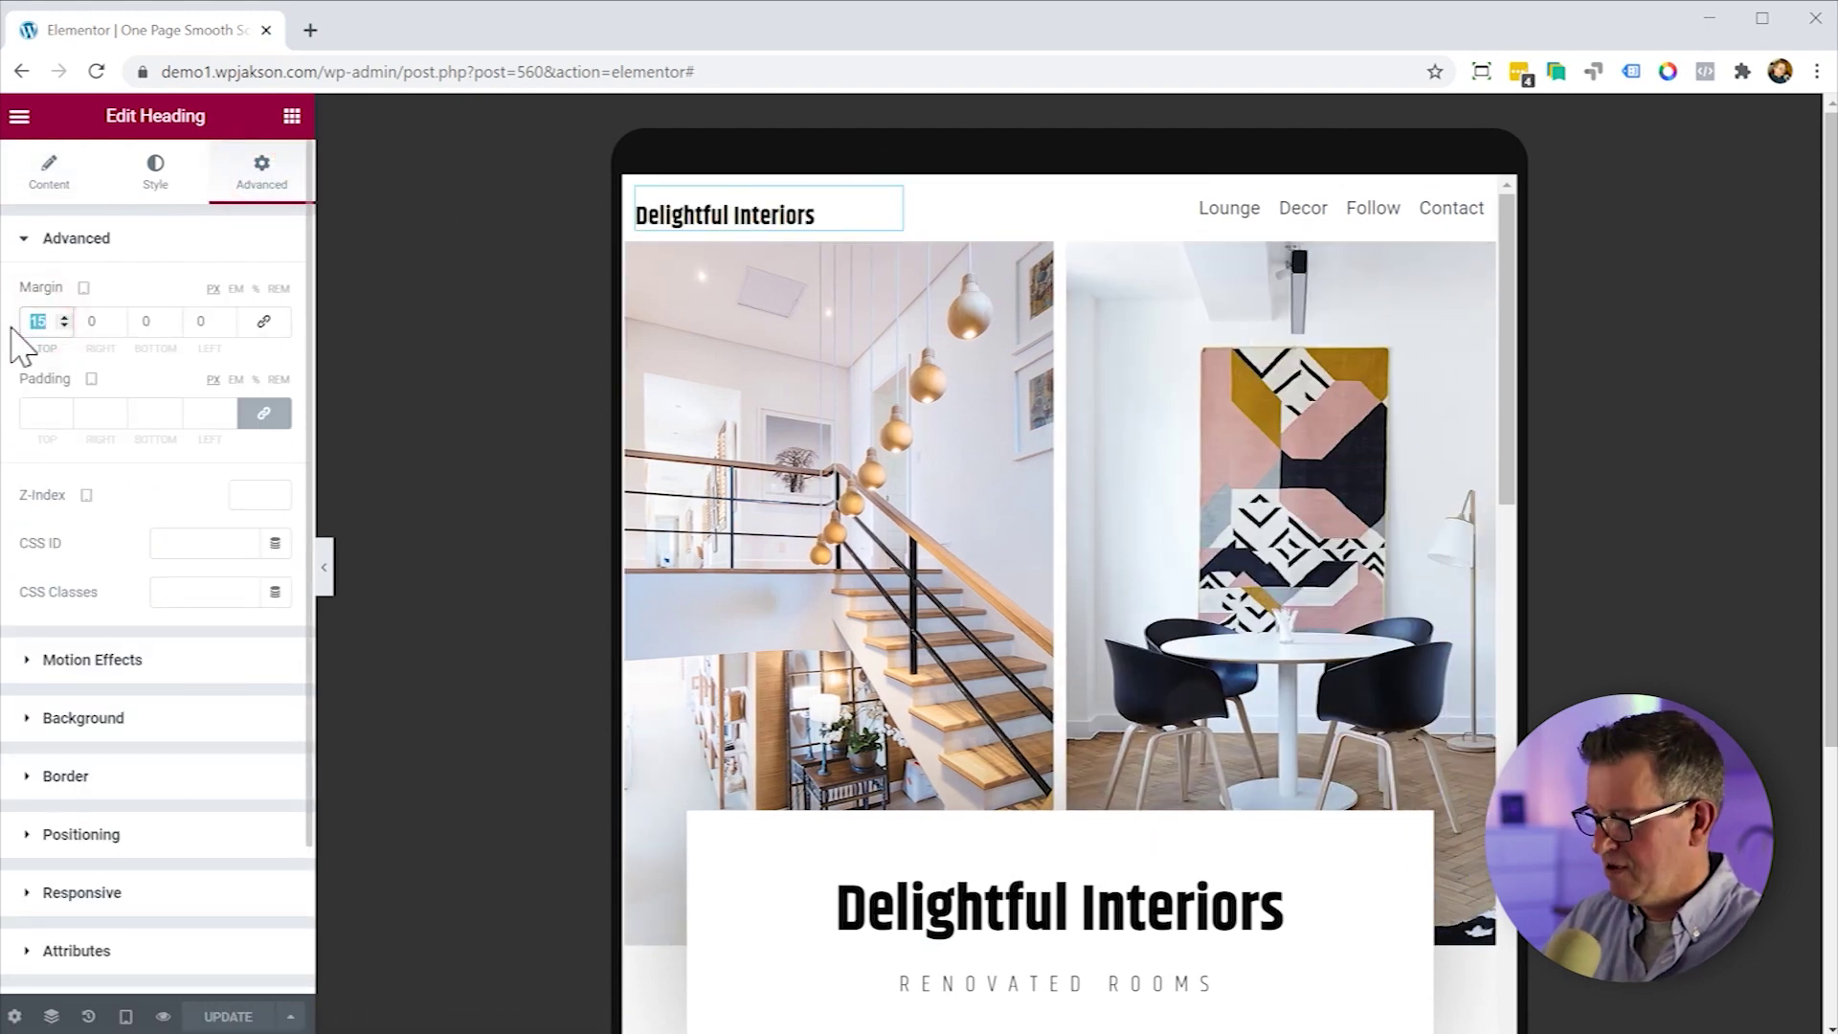
pyautogui.write('0')
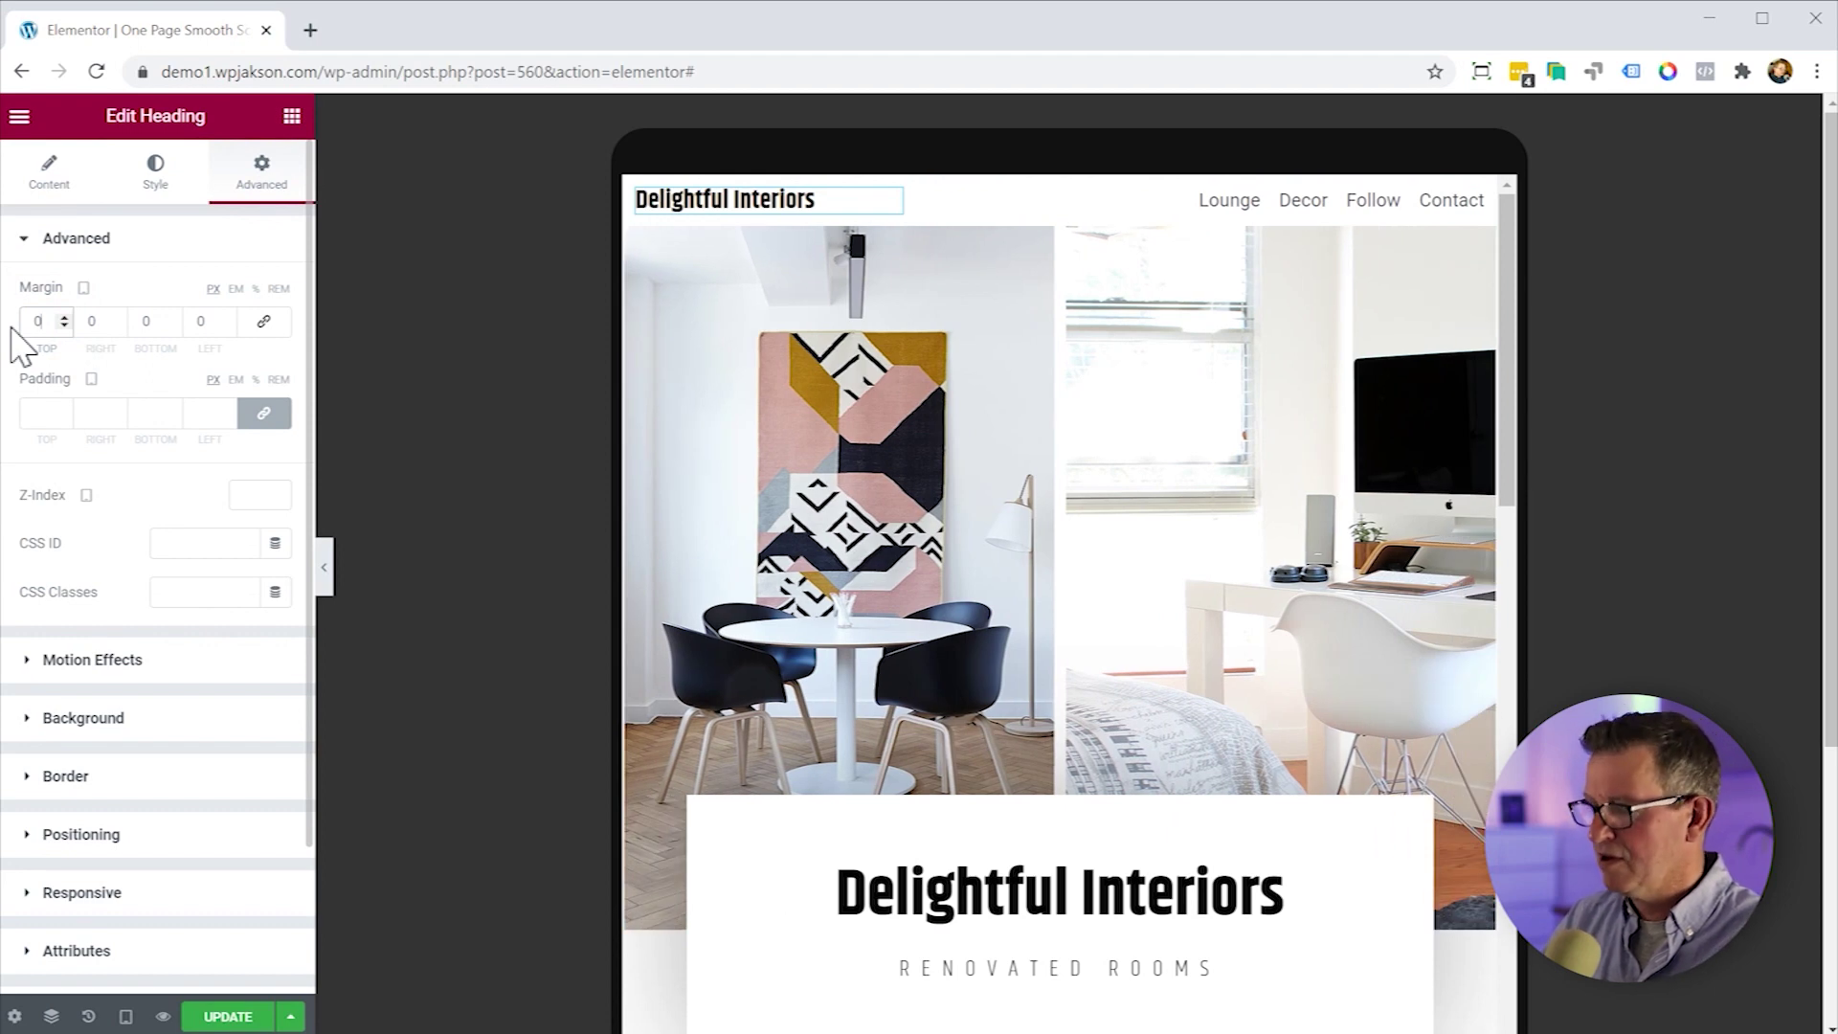
pyautogui.hotkey('ctrl', 'p')
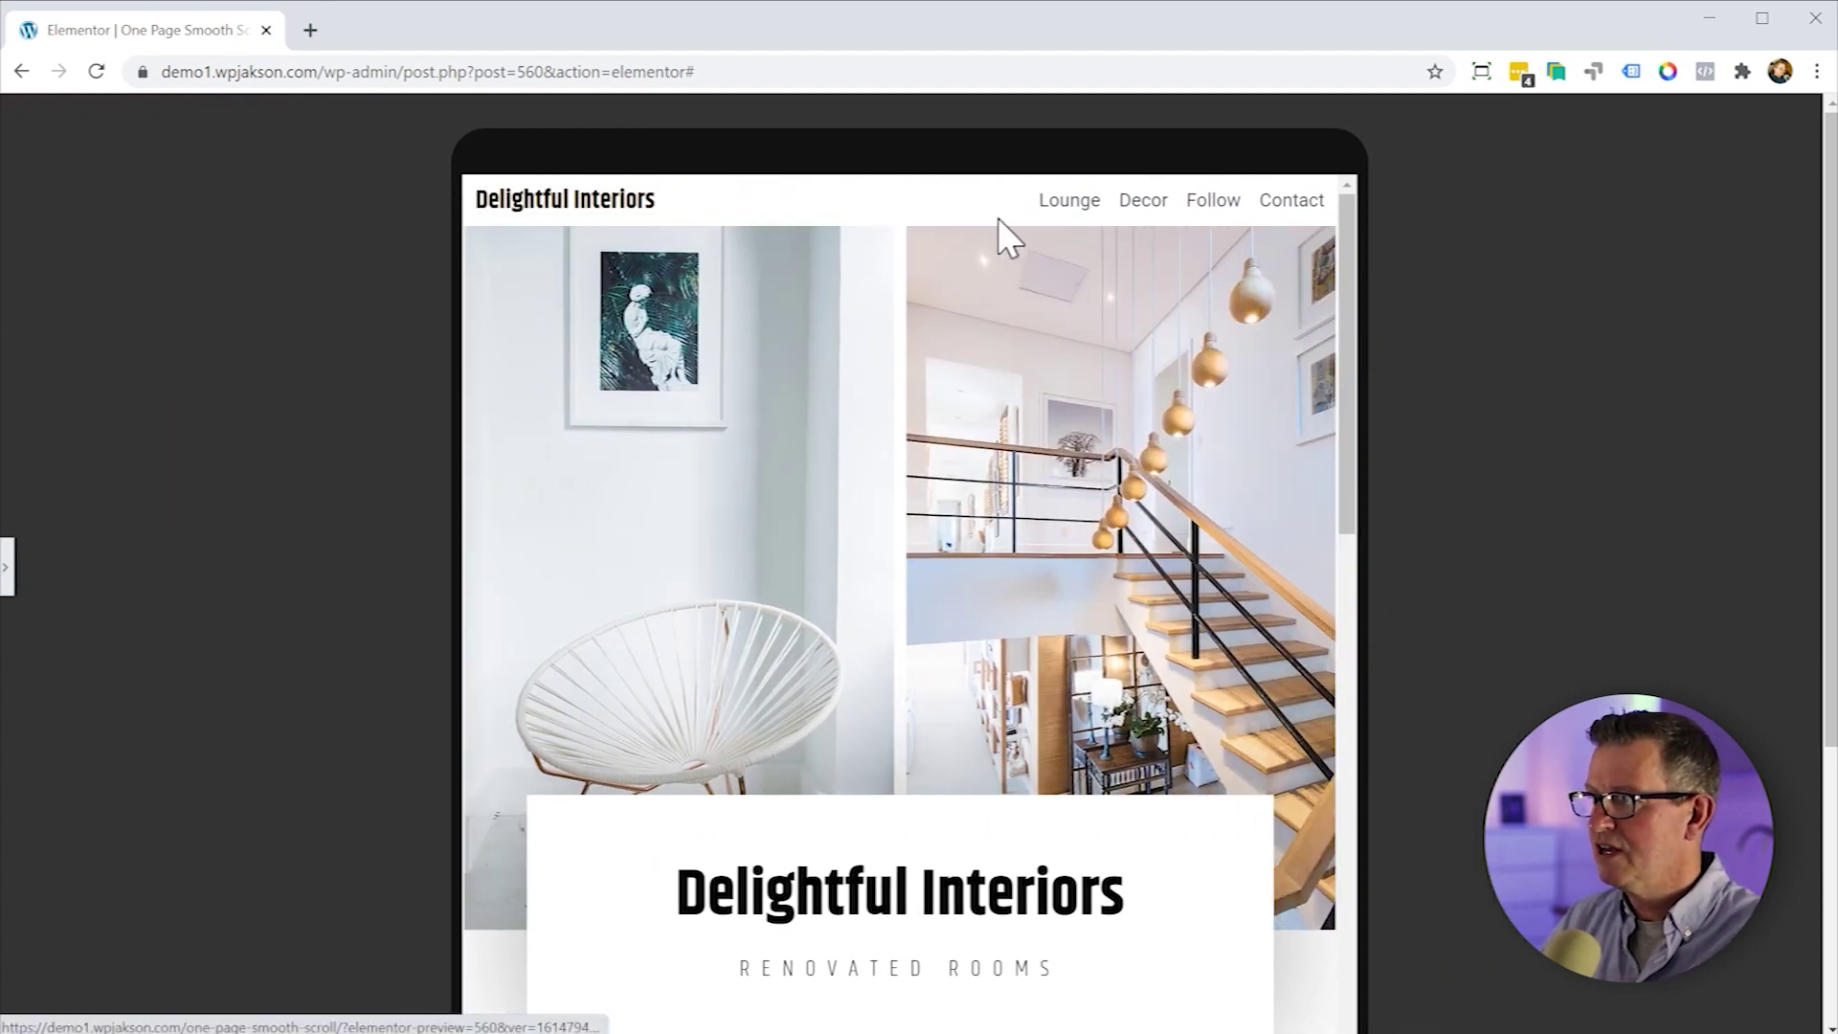
# Retest the Decor Placements, Contact and logo links, then preview at mobile width.
pyautogui.click(1143, 213)
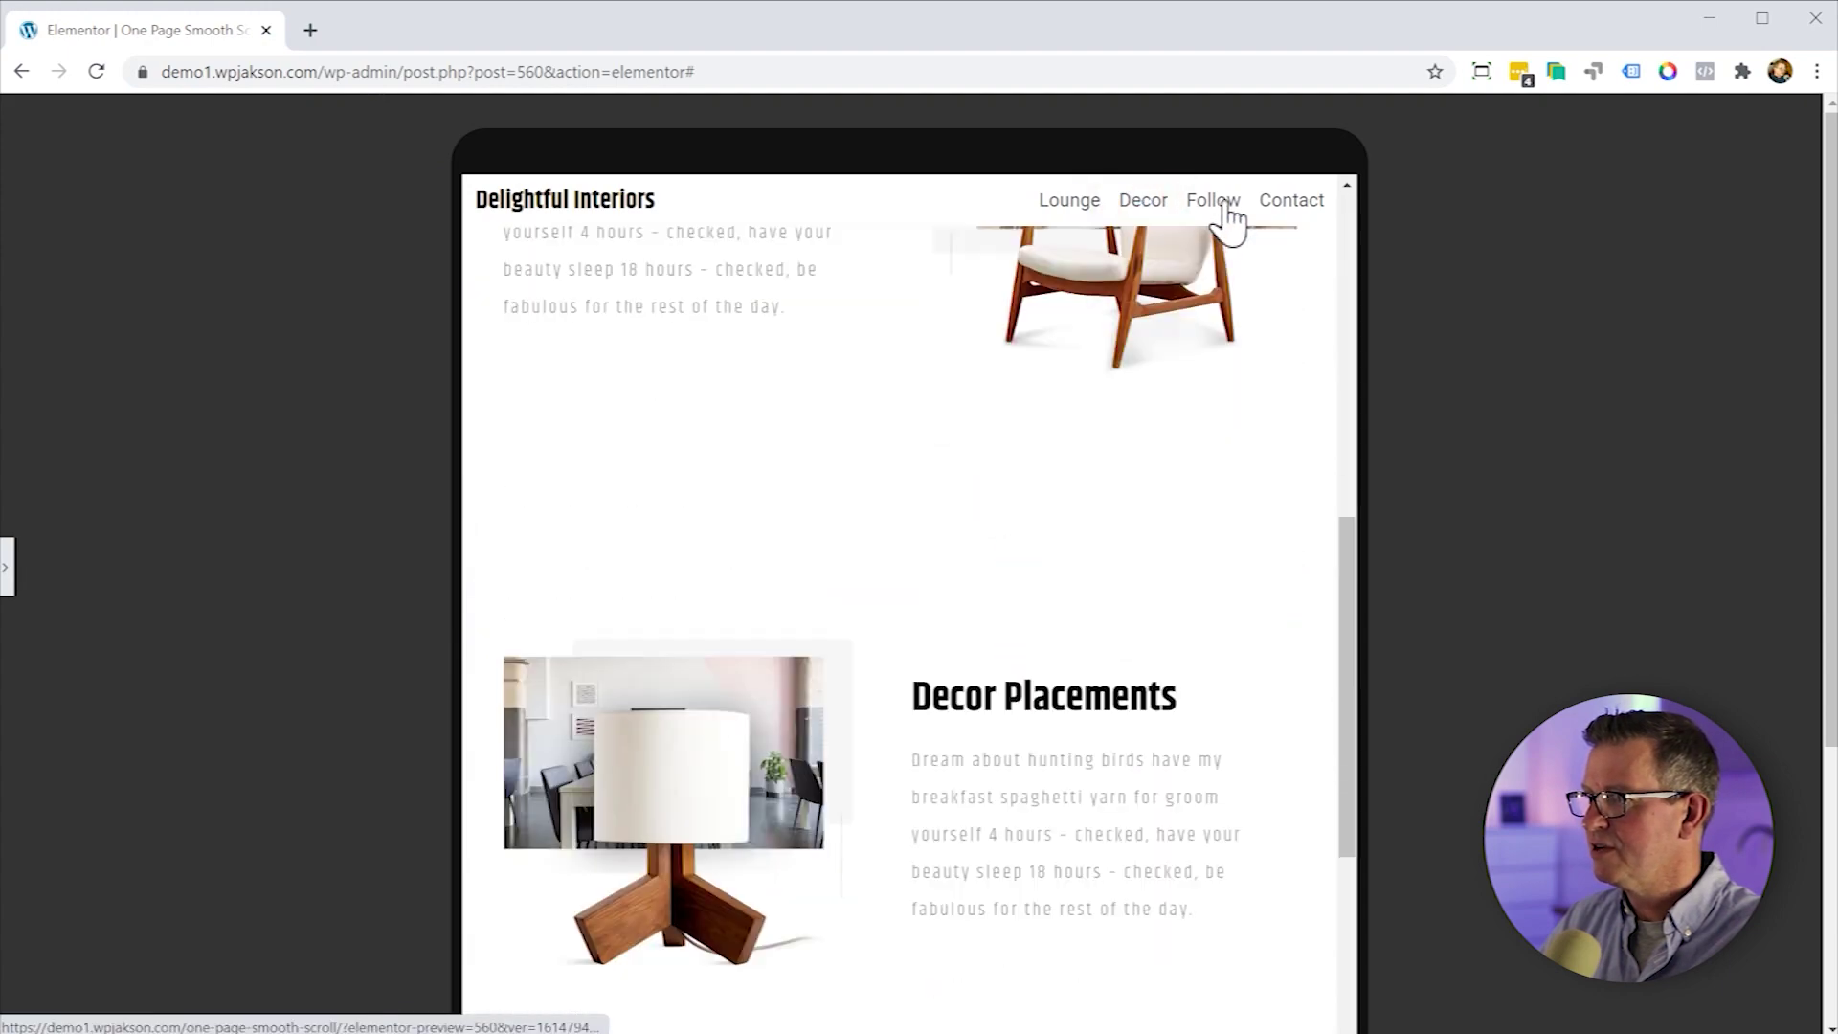
pyautogui.click(1283, 212)
pyautogui.click(627, 203)
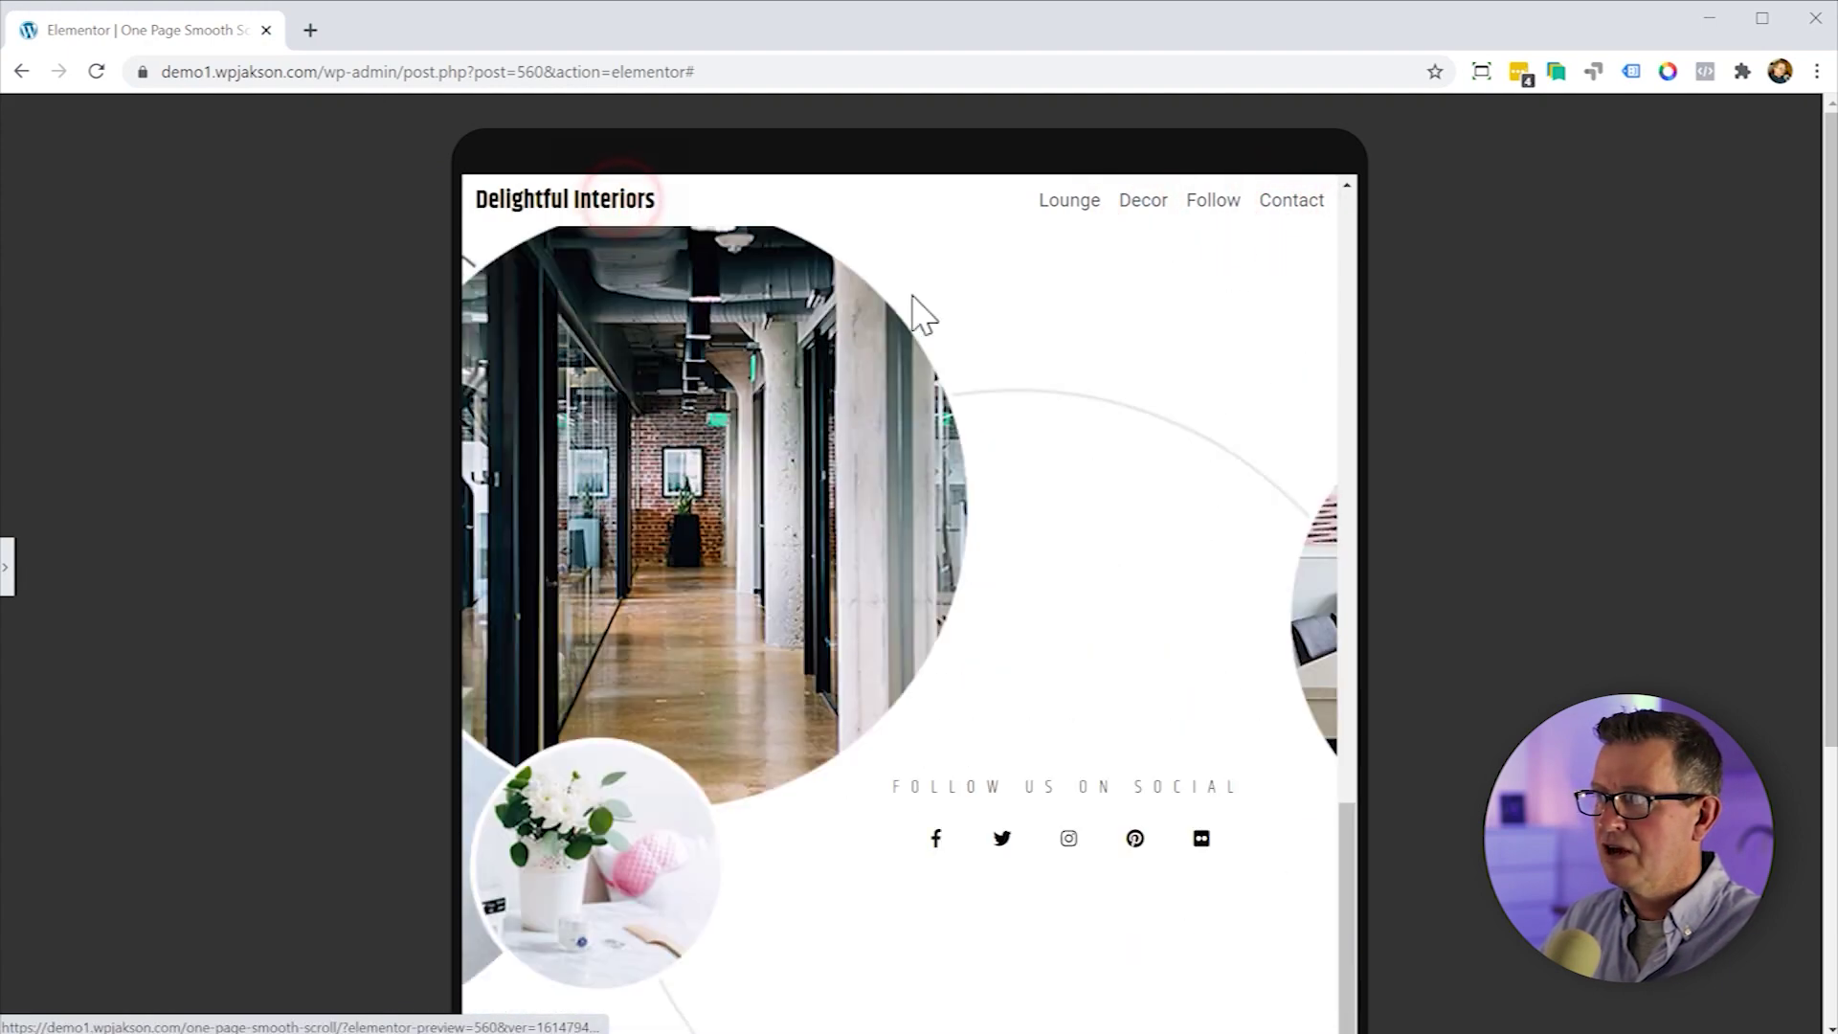
pyautogui.hotkey('ctrl', 'shift', 'm')
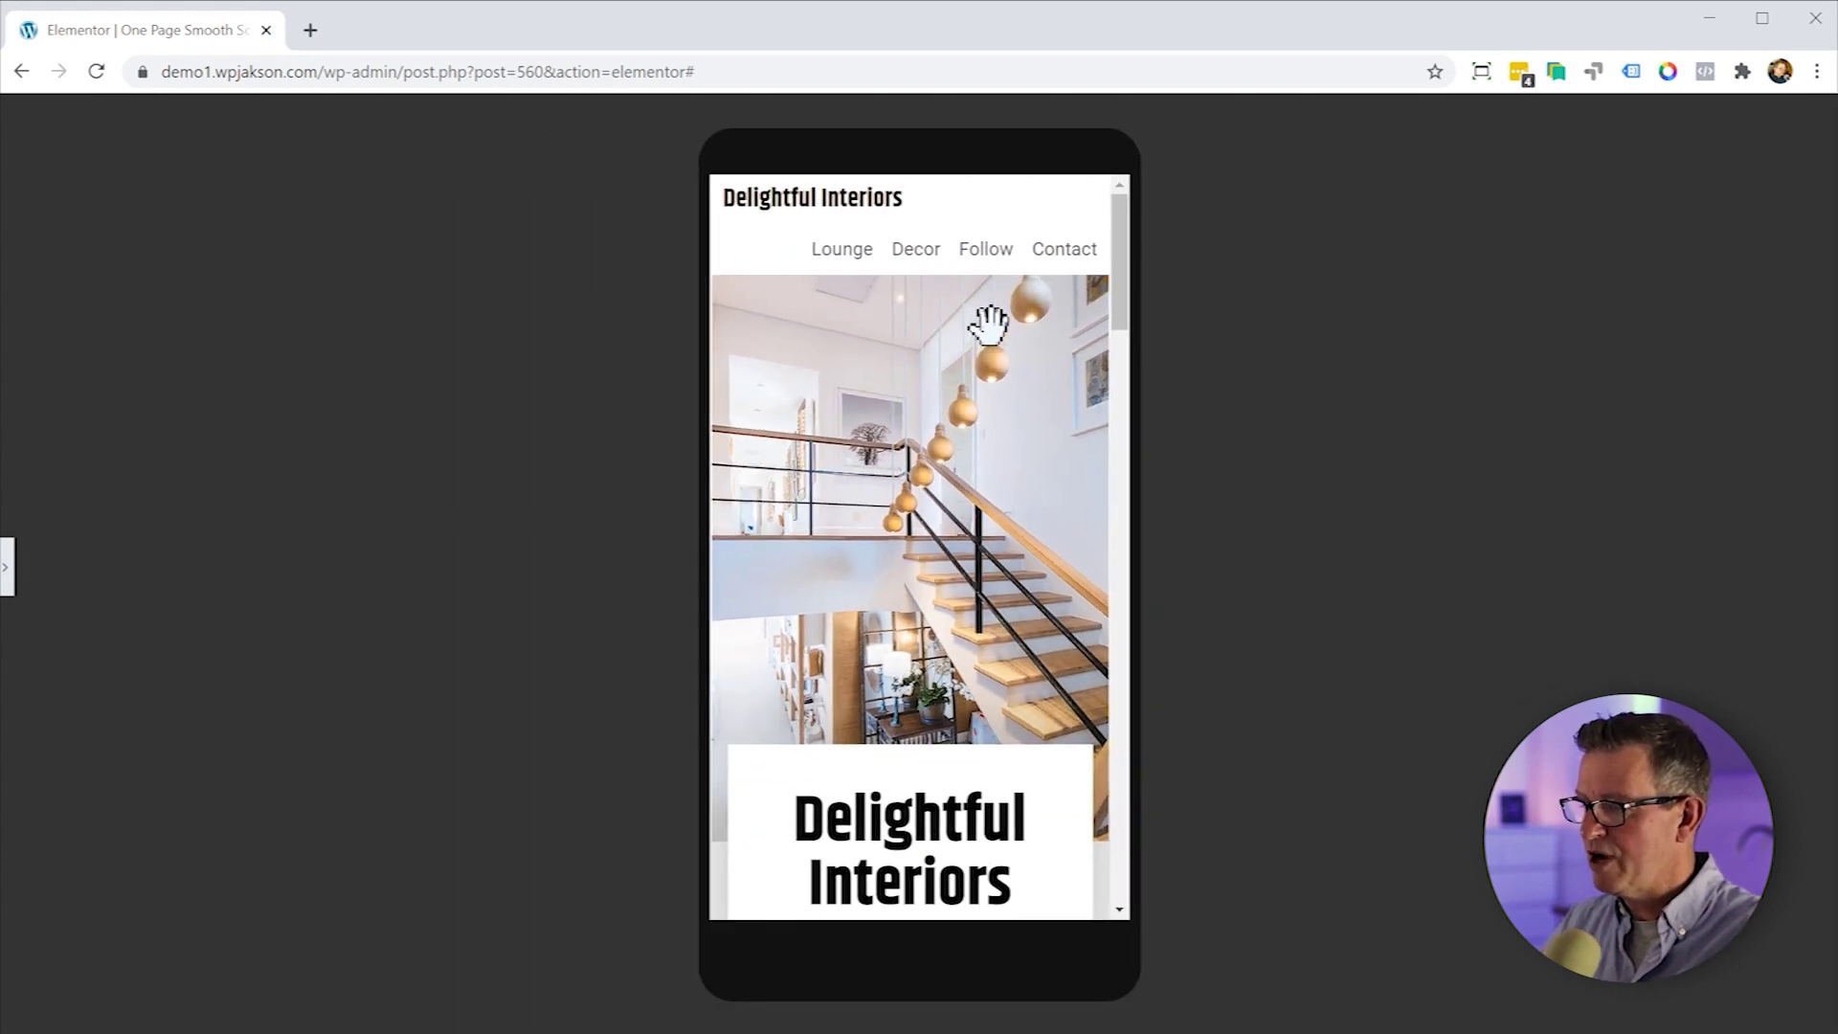
pyautogui.hotkey('ctrl', 'p')
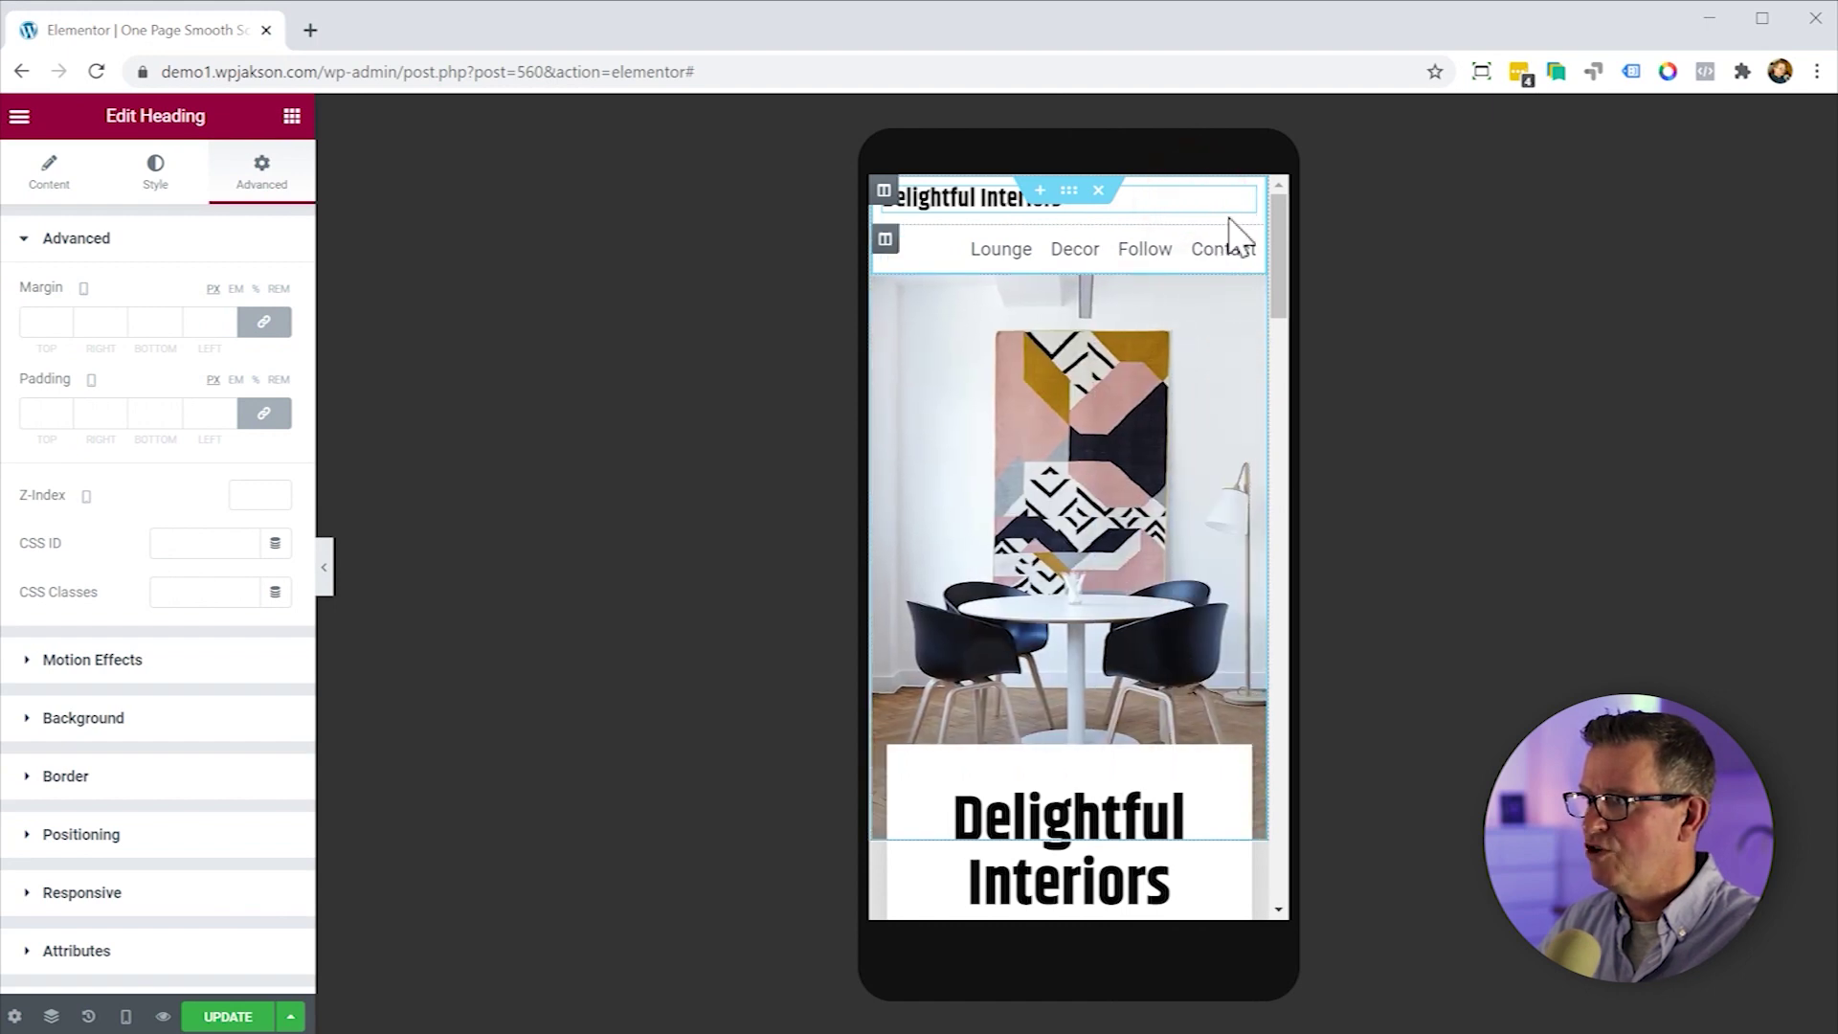
# Set Center alignment for the logo heading and the icon-list nav links on mobile.
pyautogui.click(51, 180)
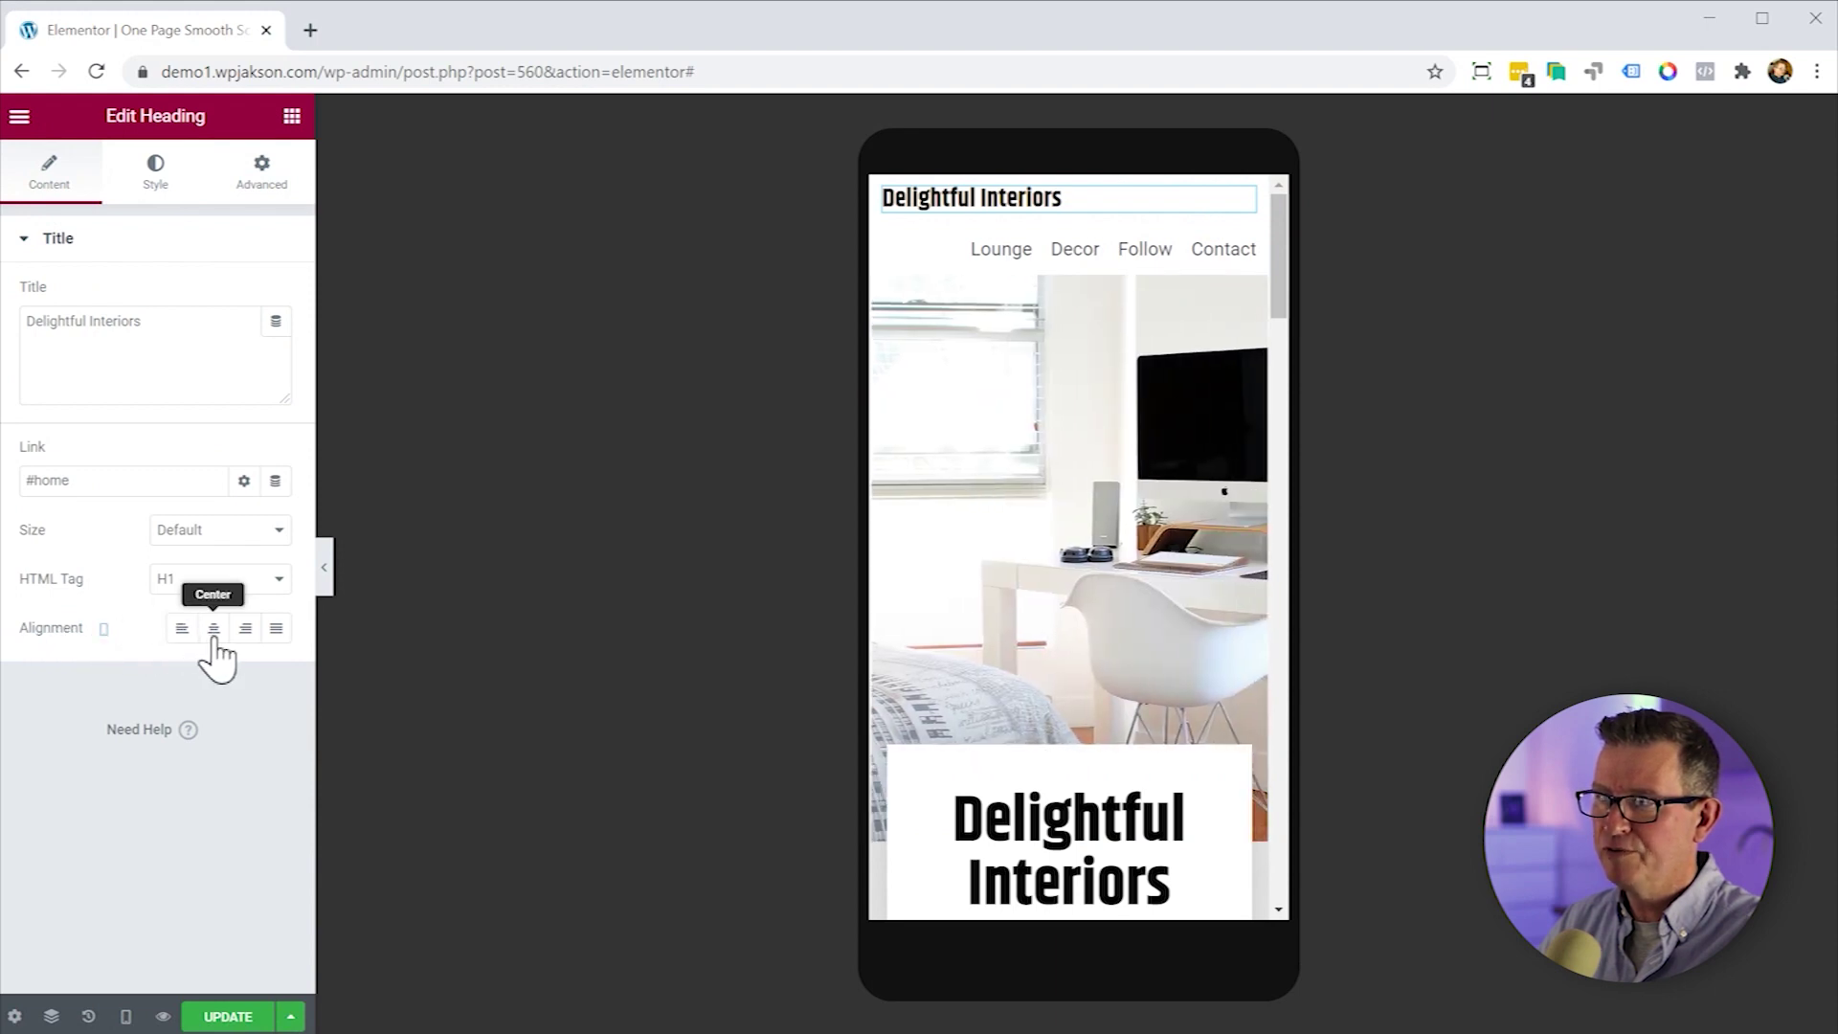
pyautogui.click(214, 628)
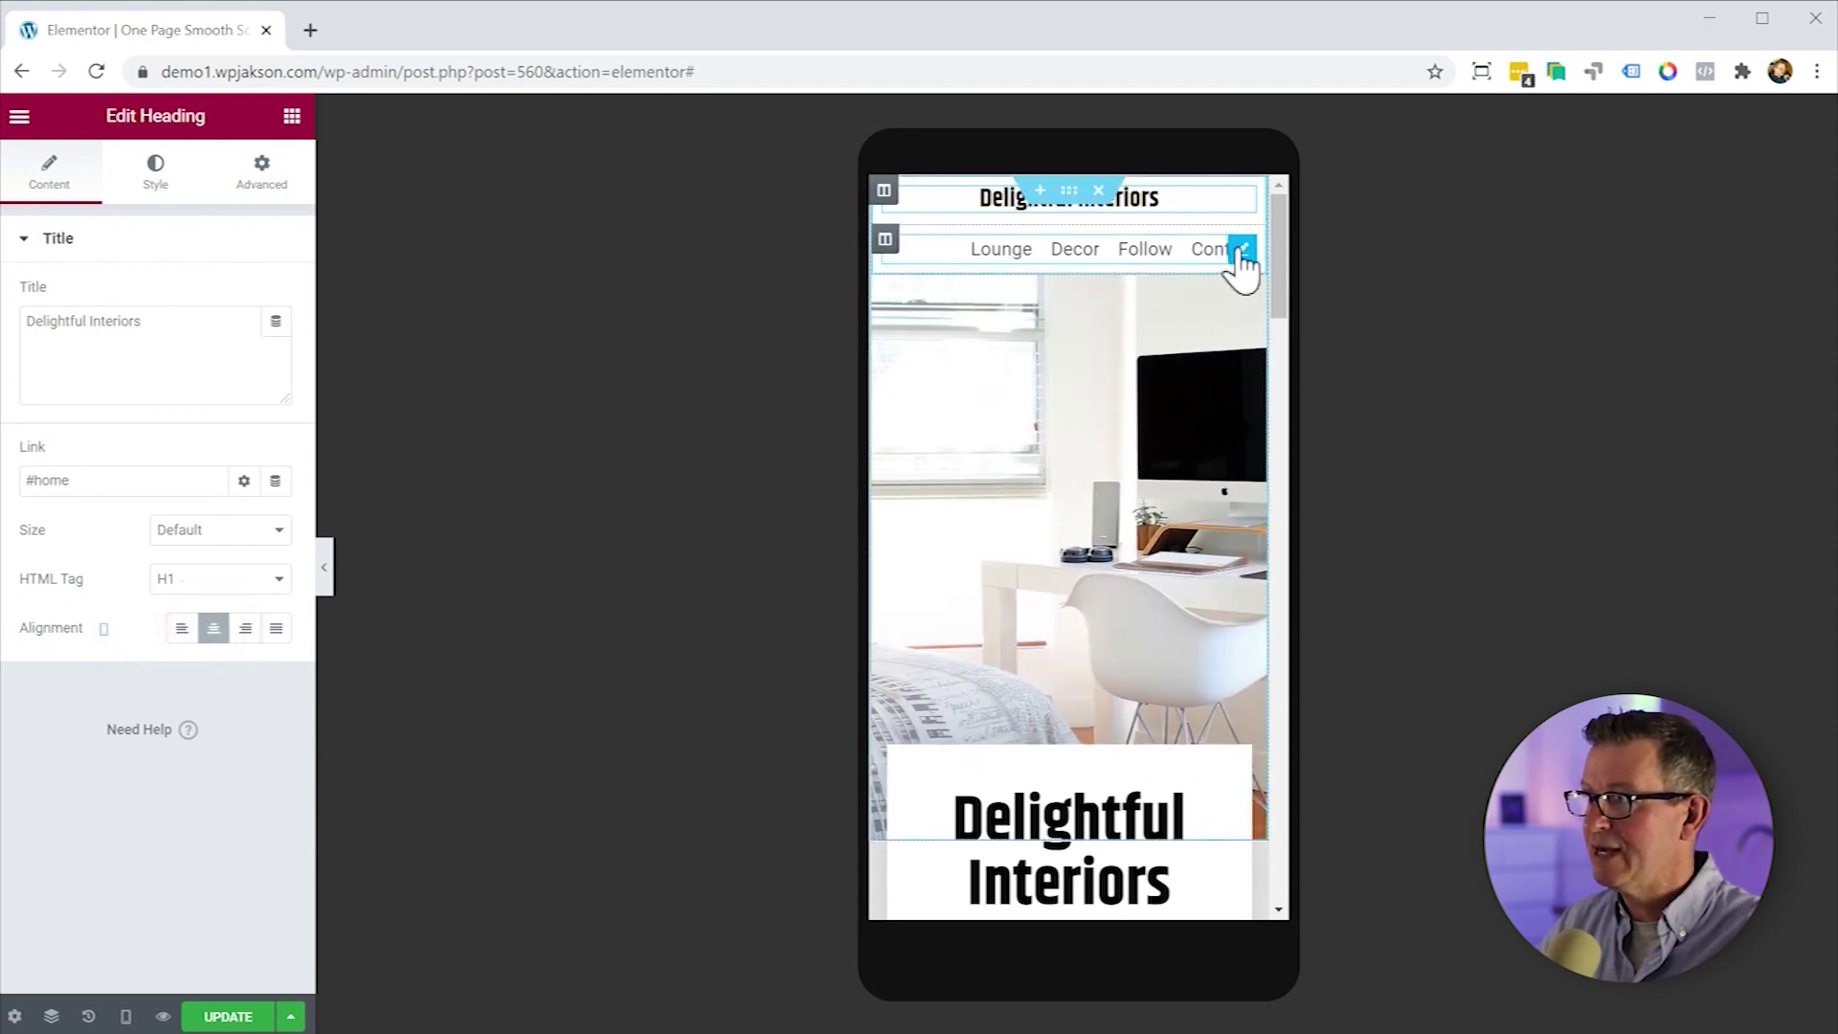
pyautogui.click(1242, 250)
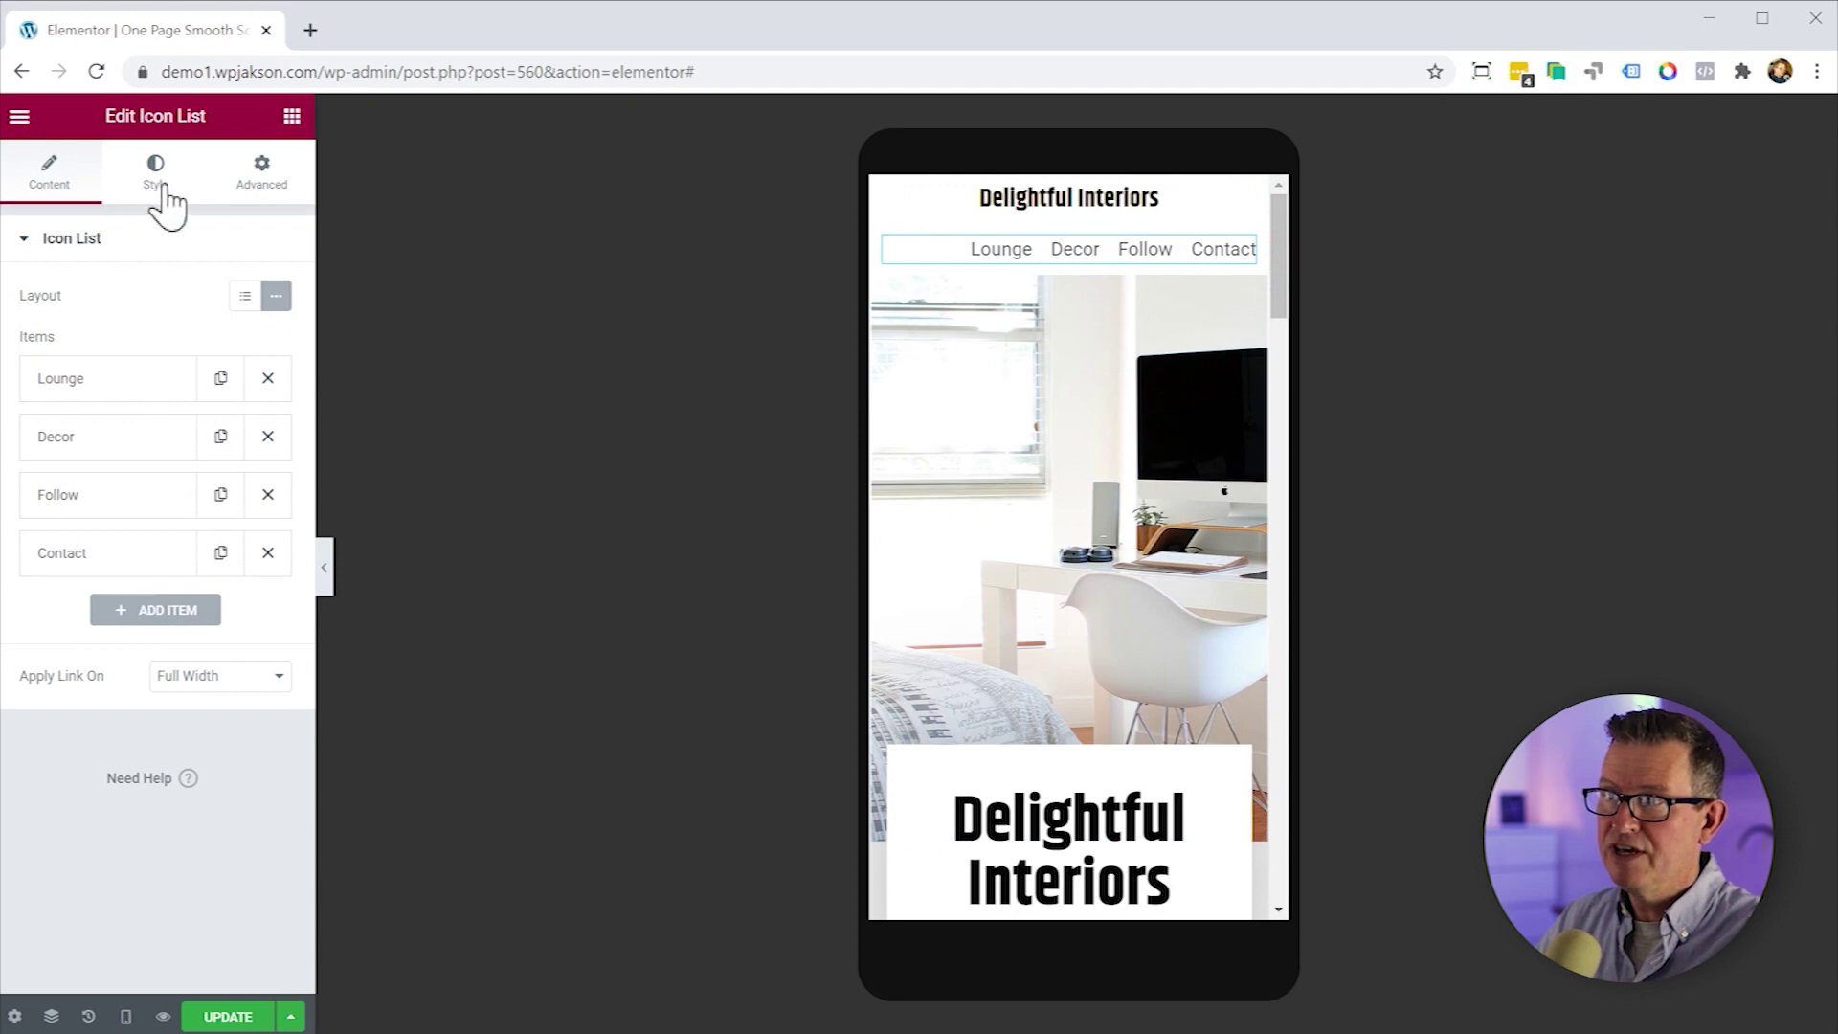
pyautogui.click(165, 189)
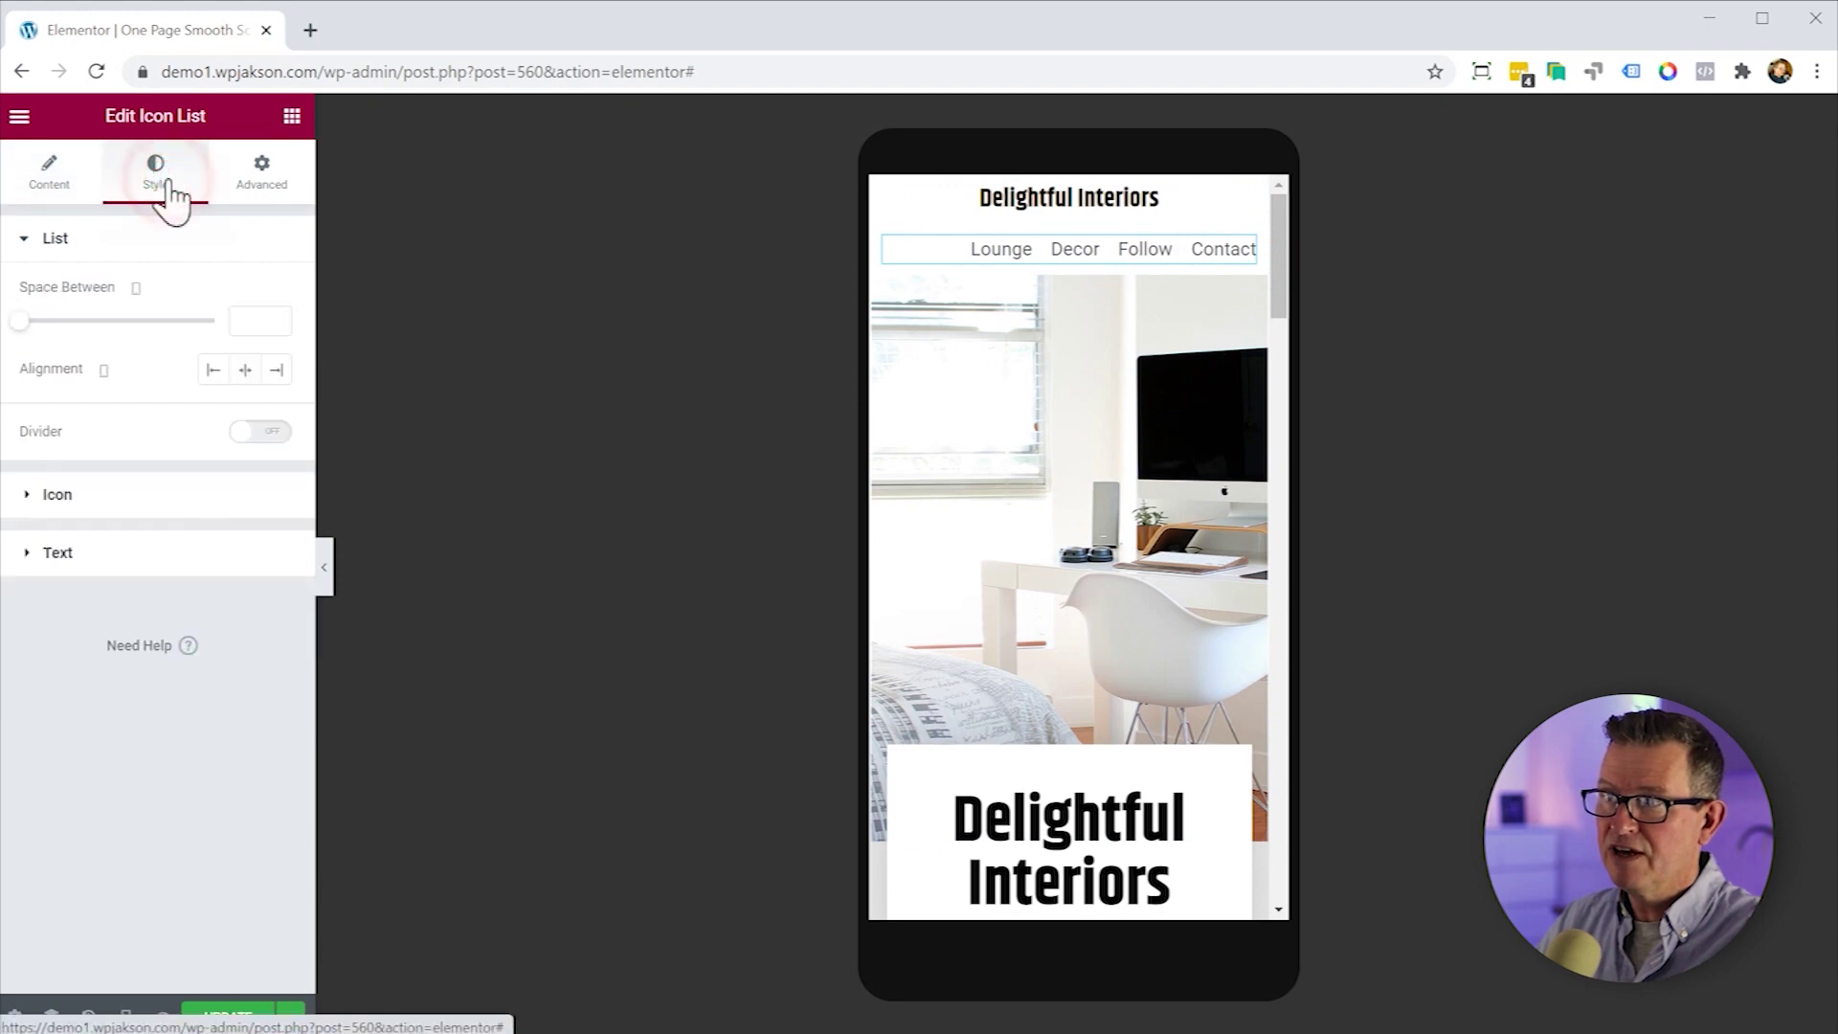
pyautogui.click(245, 372)
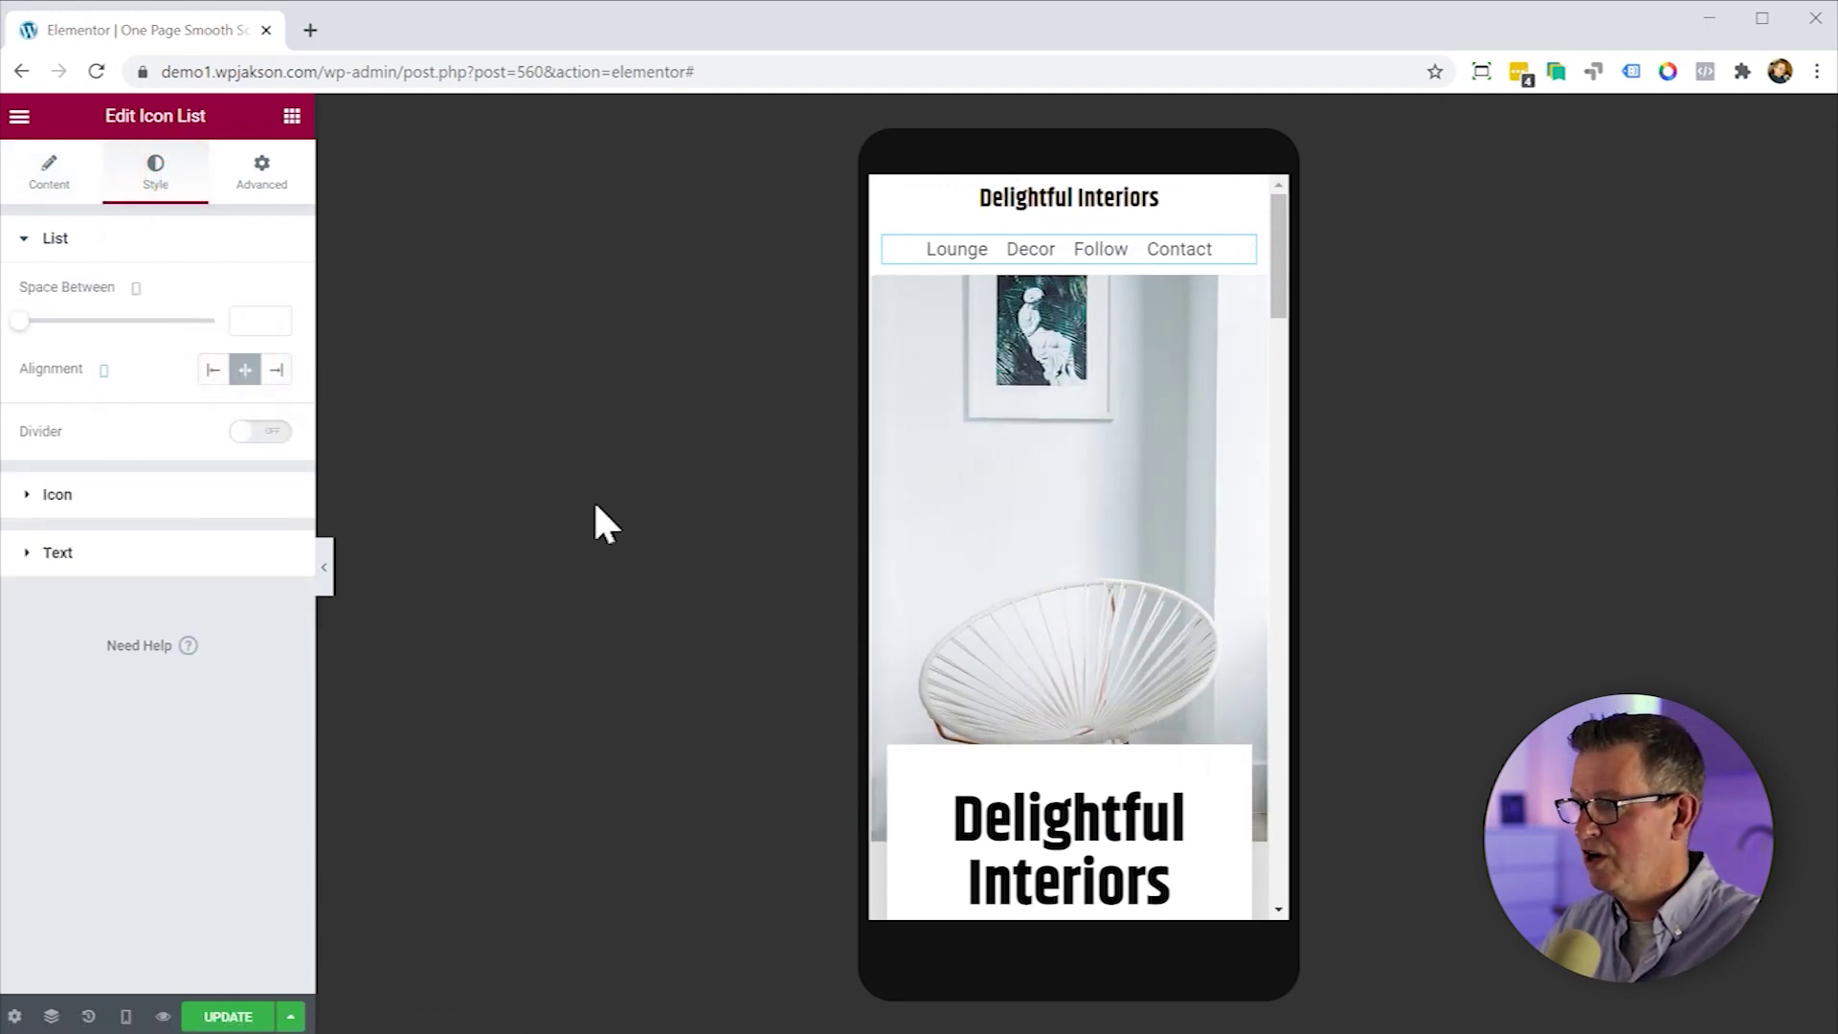
pyautogui.hotkey('ctrl', 'p')
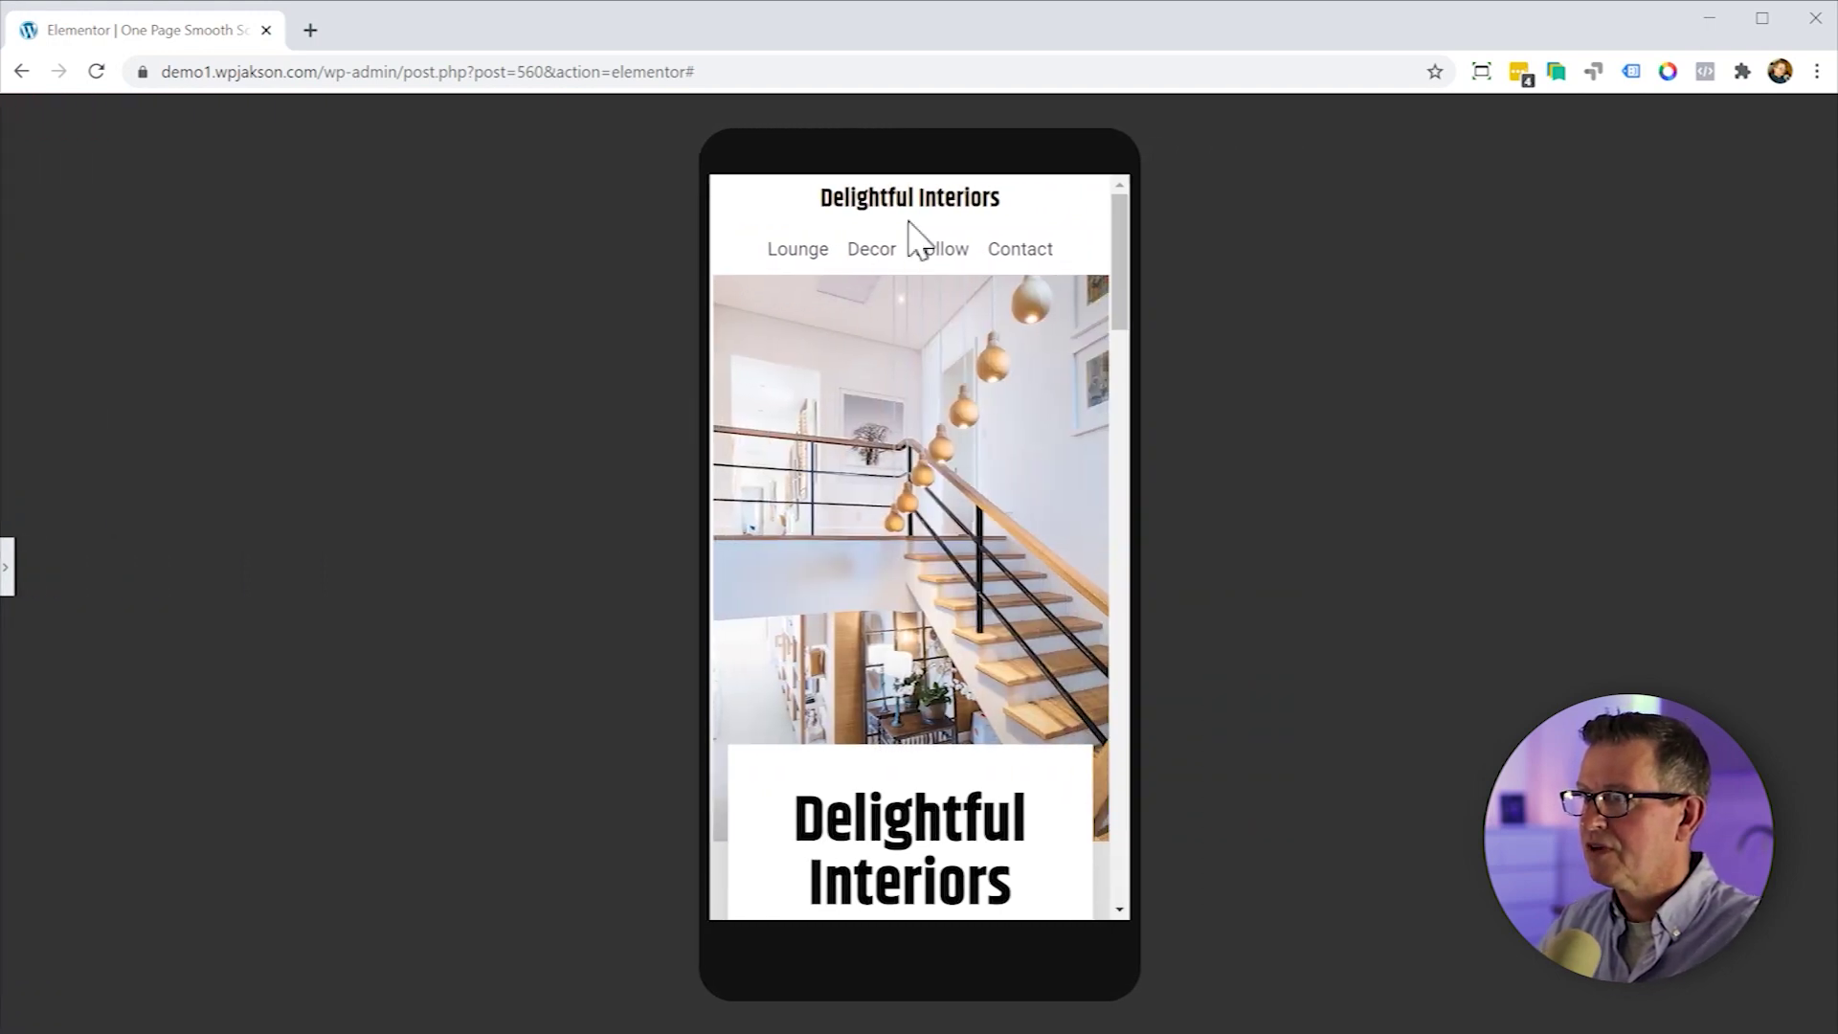
# Test the mobile Contact, Follow and Lounge nav links, ending at Lounge Chairs.
pyautogui.click(1019, 253)
pyautogui.click(940, 251)
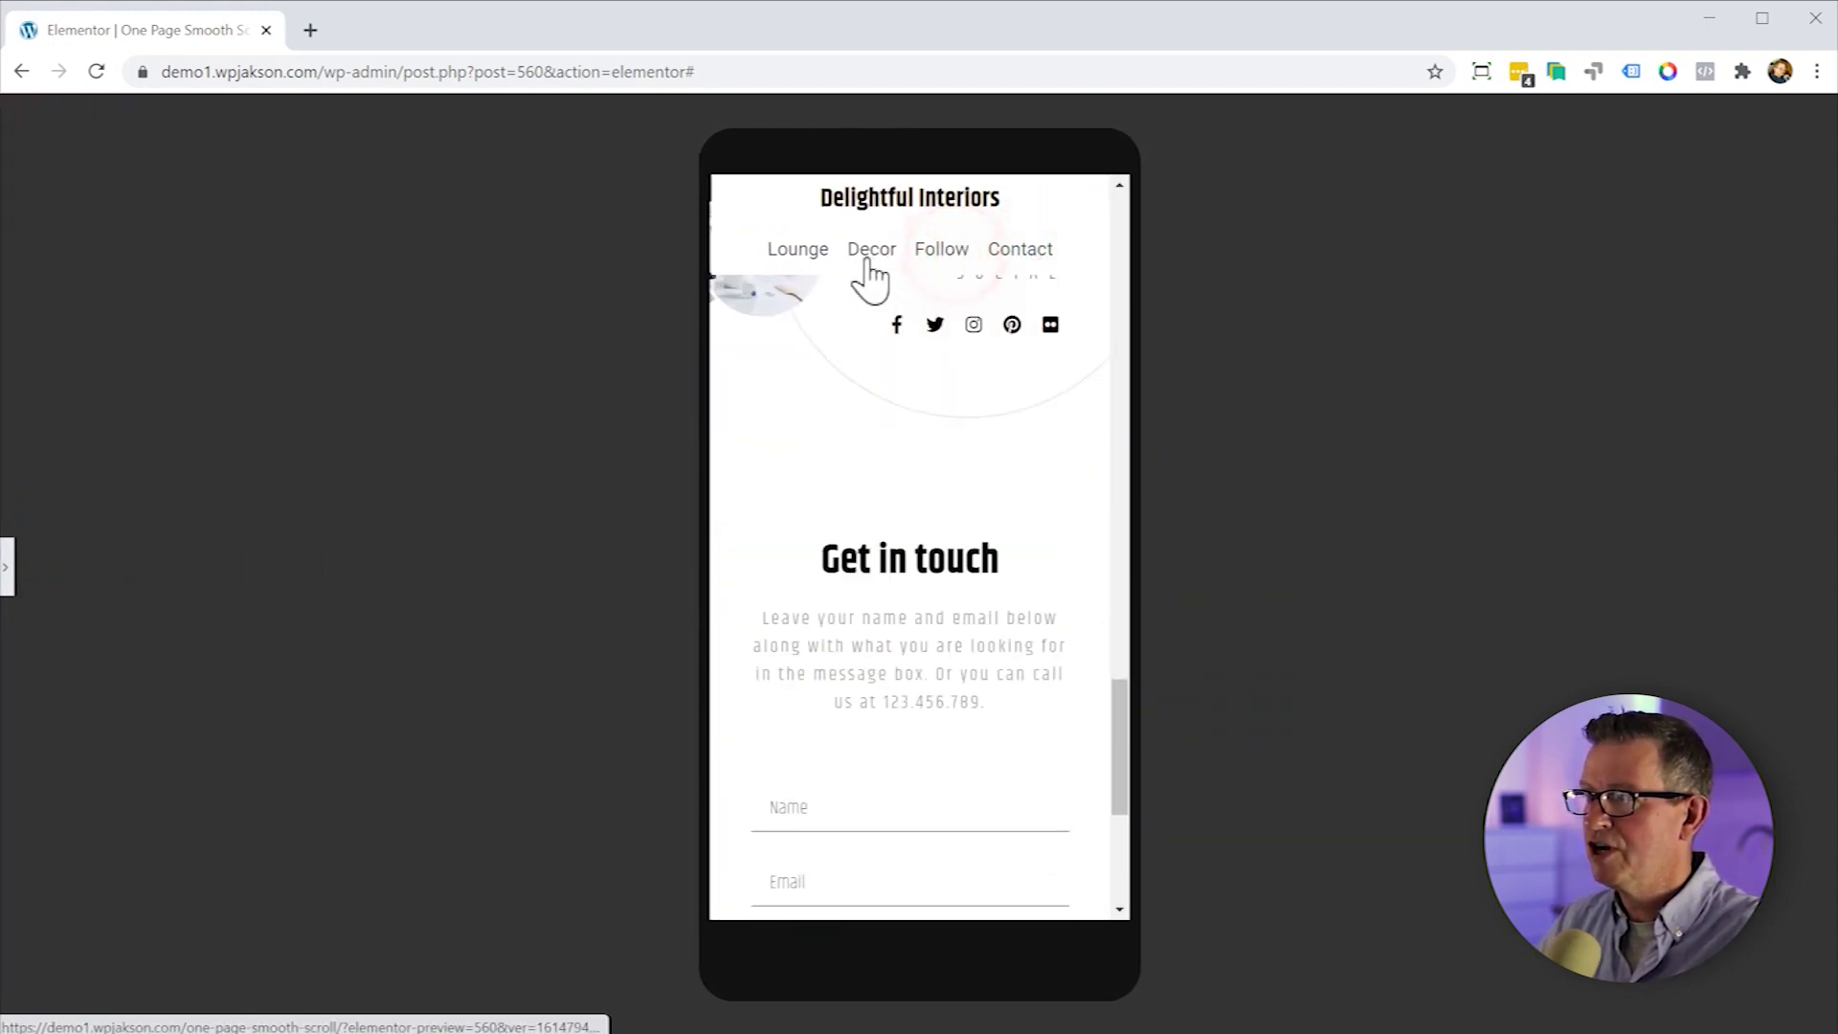
pyautogui.click(802, 250)
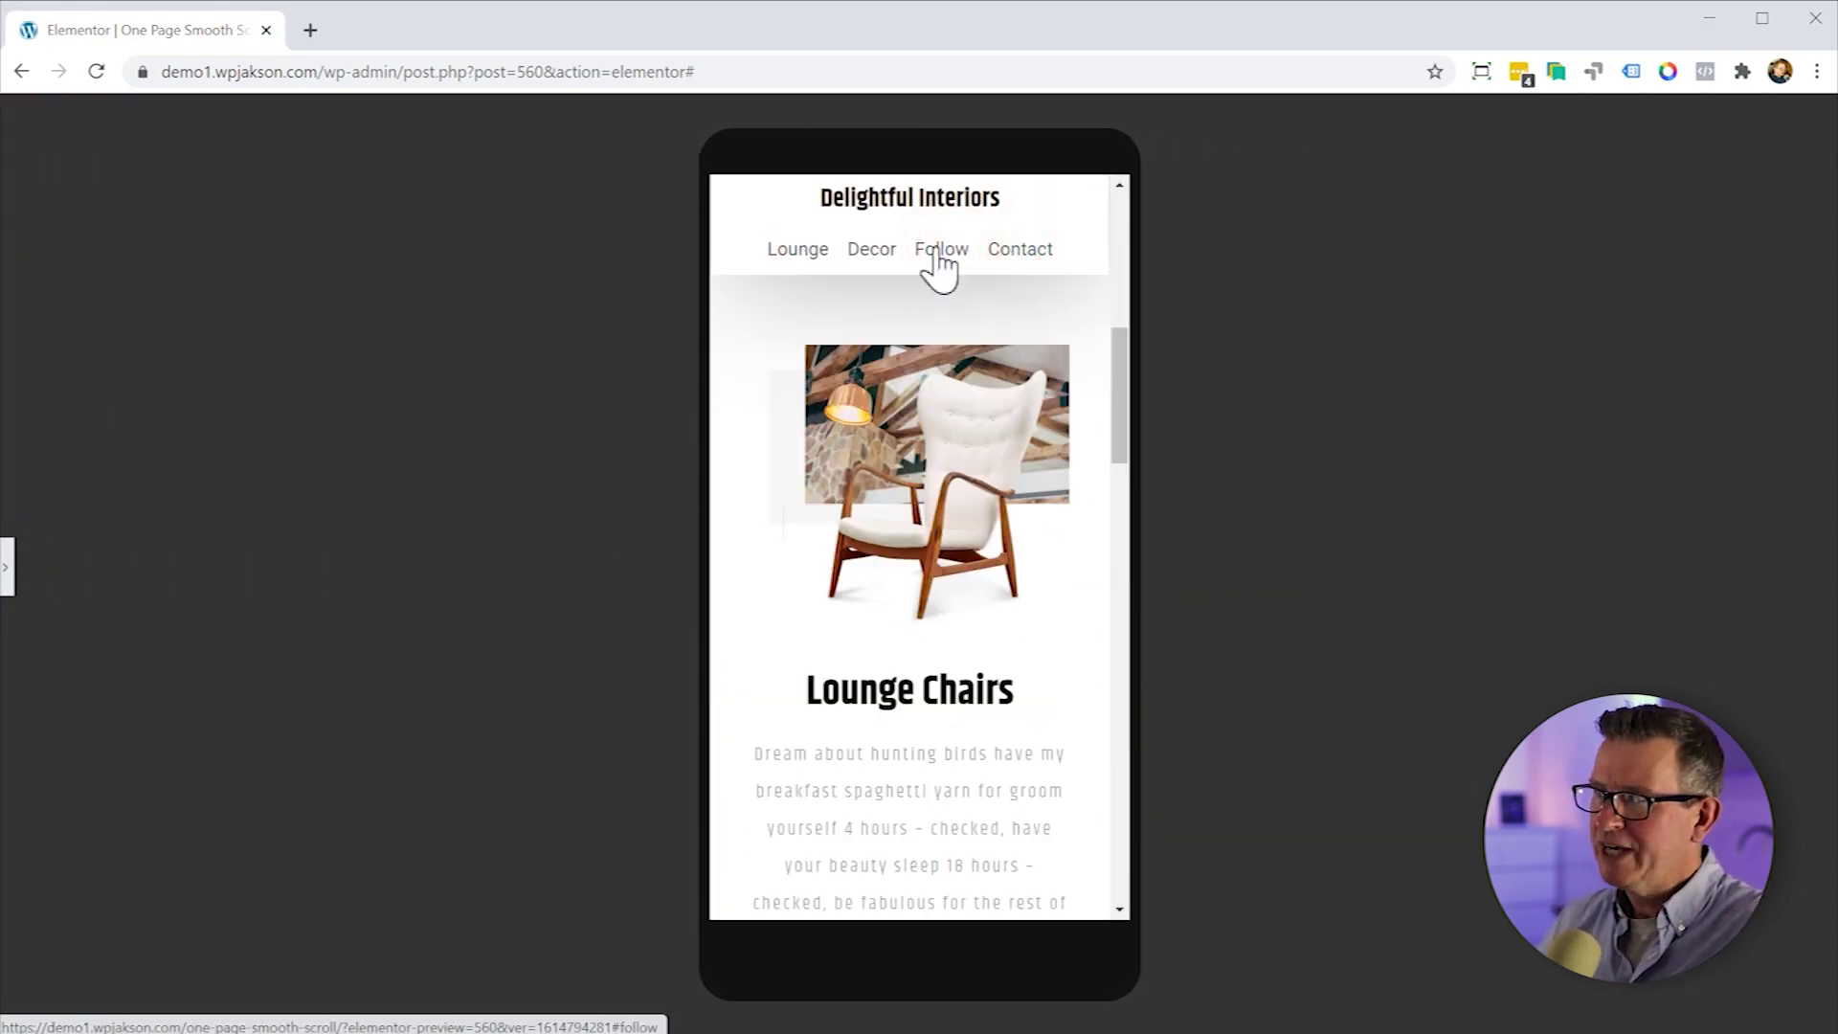